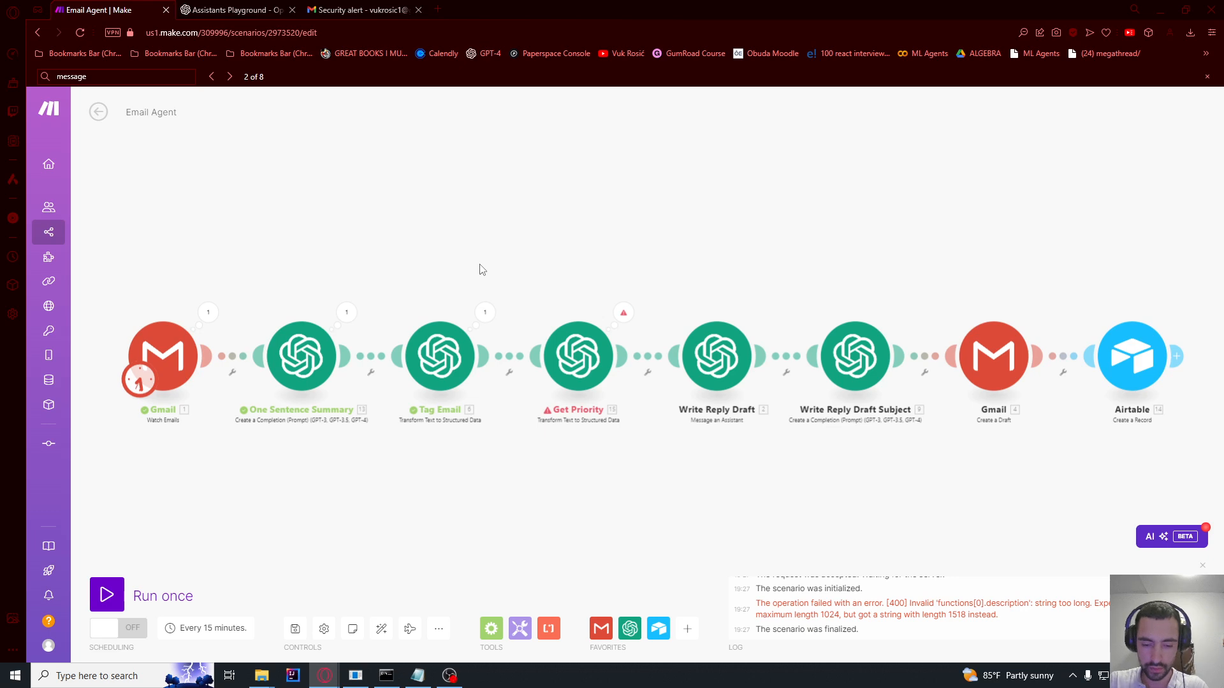
Step: Pan along the Email Agent scenario from its first module to the Airtable module at the end
scroll(482, 268, "down", 2)
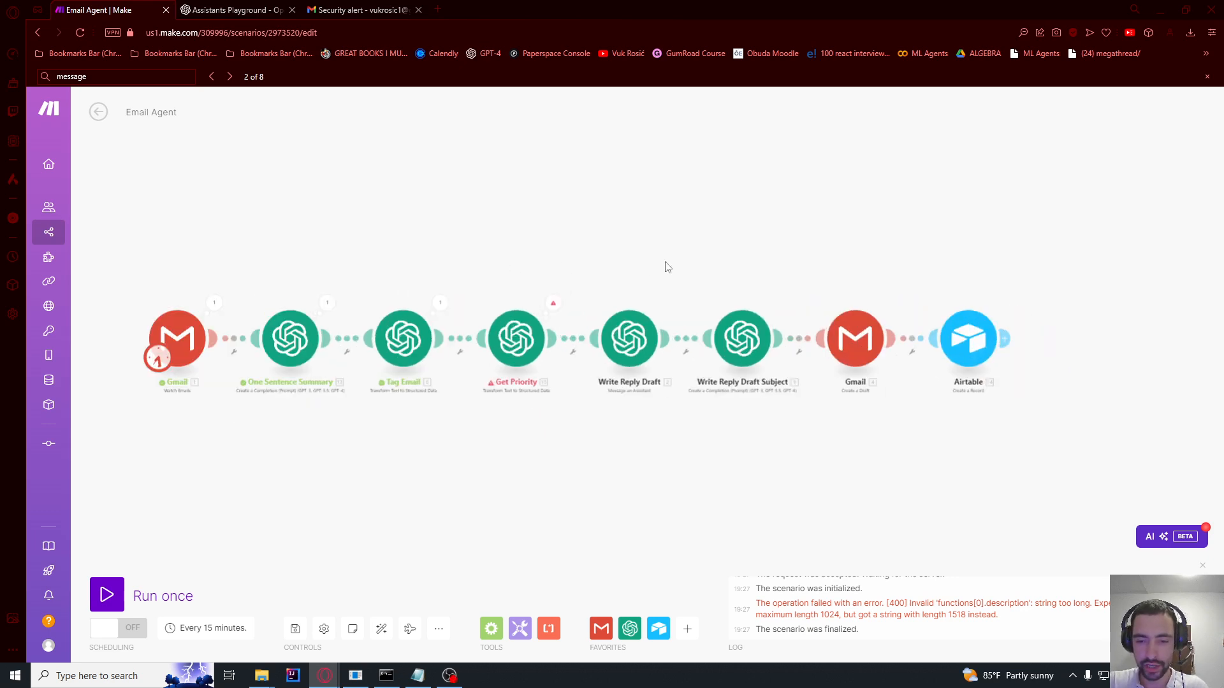
scroll(244, 337, "up", 2)
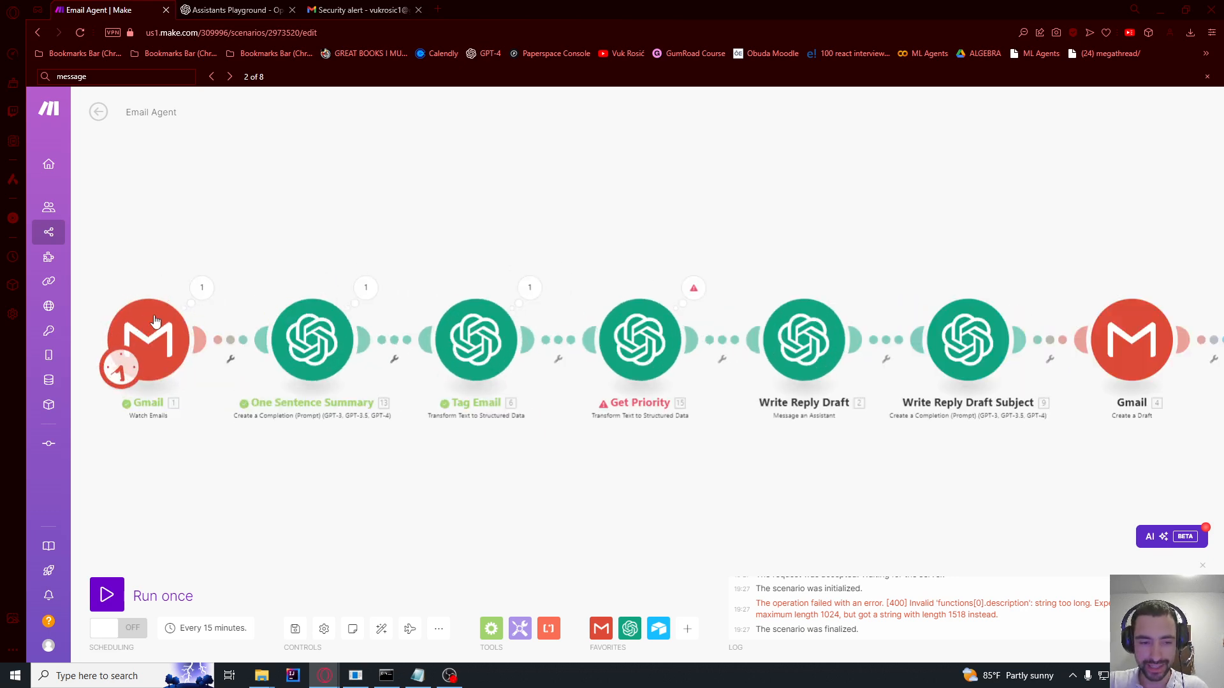
left_click_drag(113, 262, 154, 251)
left_click_drag(305, 238, 247, 229)
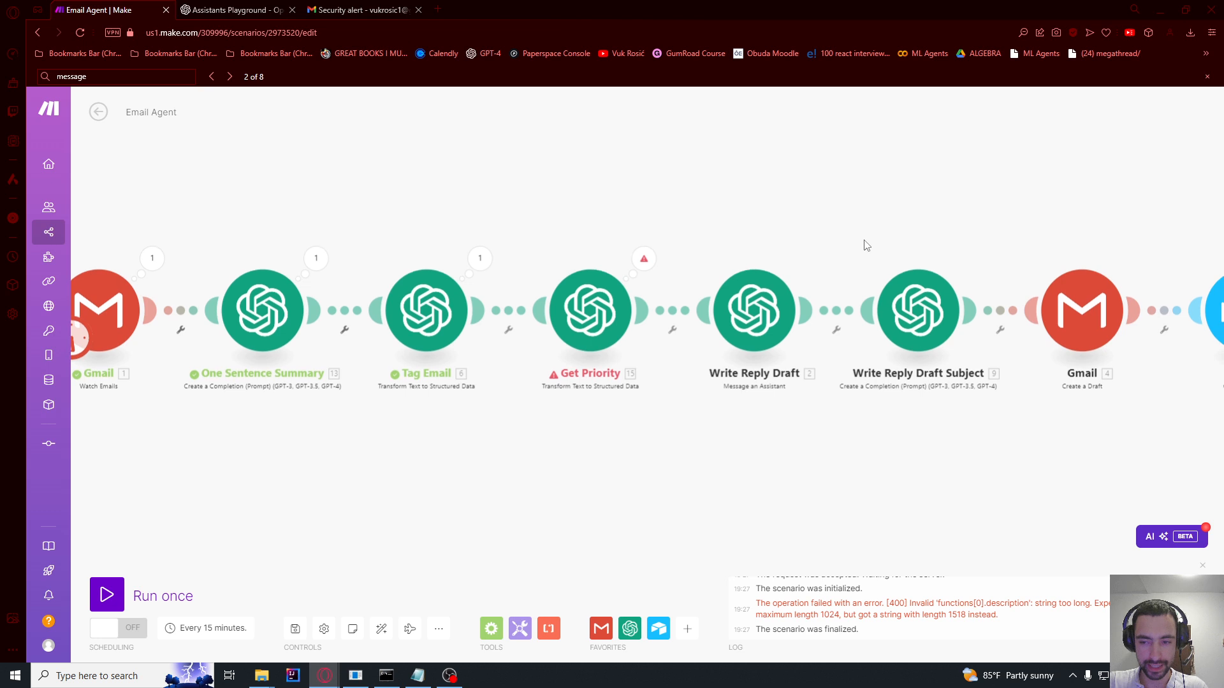
left_click_drag(863, 243, 437, 240)
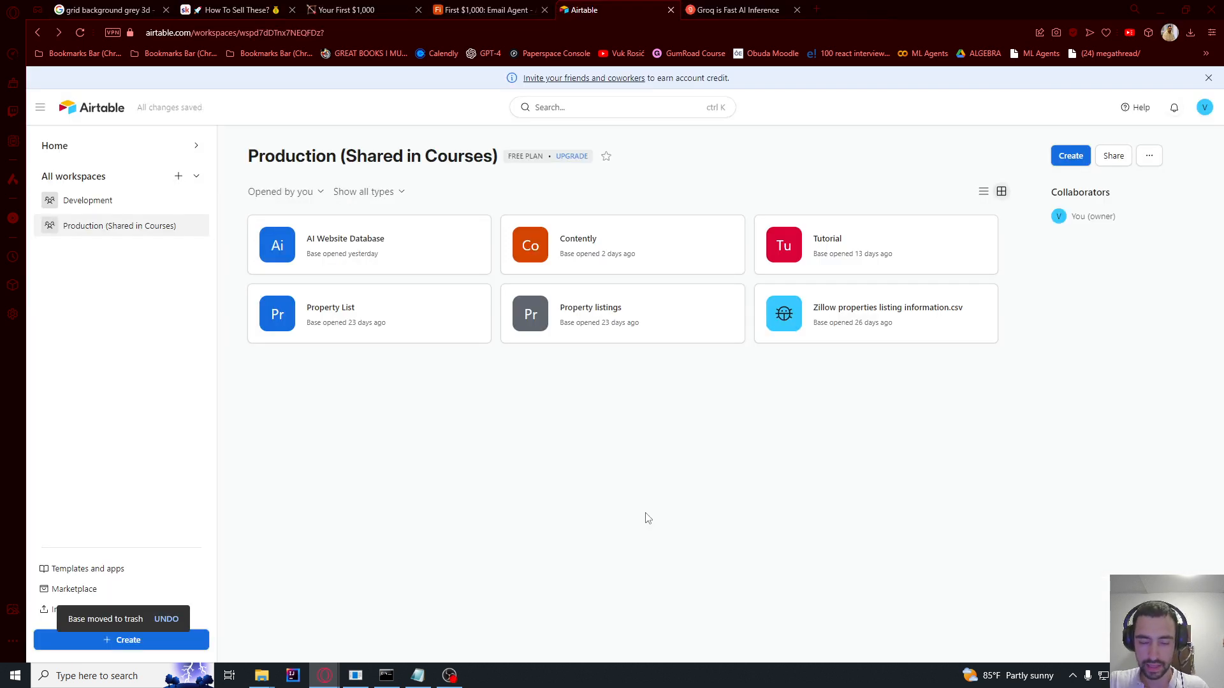
Step: Create a new base from scratch and name both the base and its first table Email Agent
left_click(1073, 159)
left_click(759, 381)
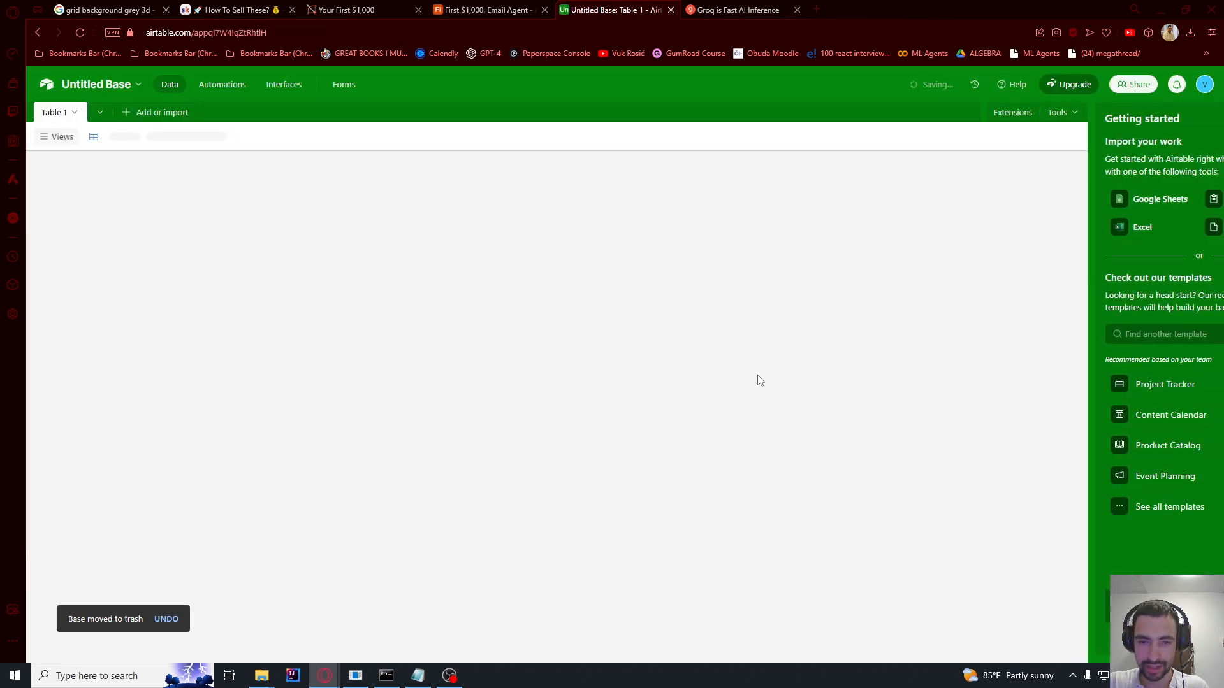
left_click(93, 85)
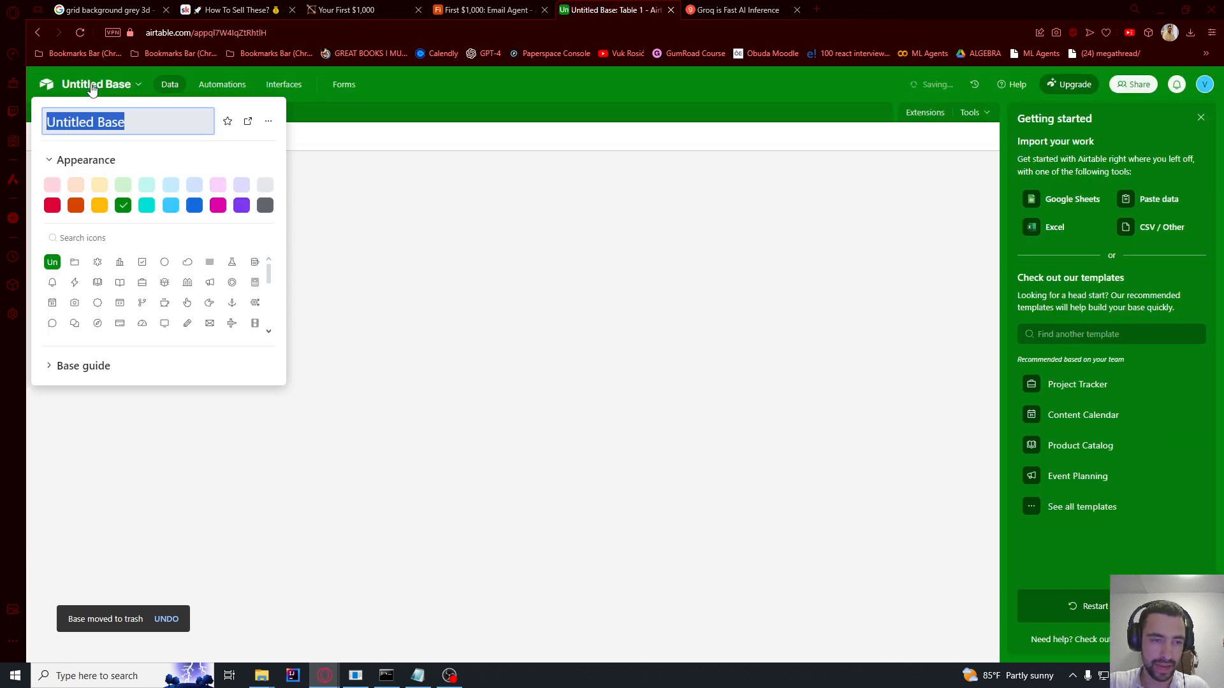
type("Email Agent")
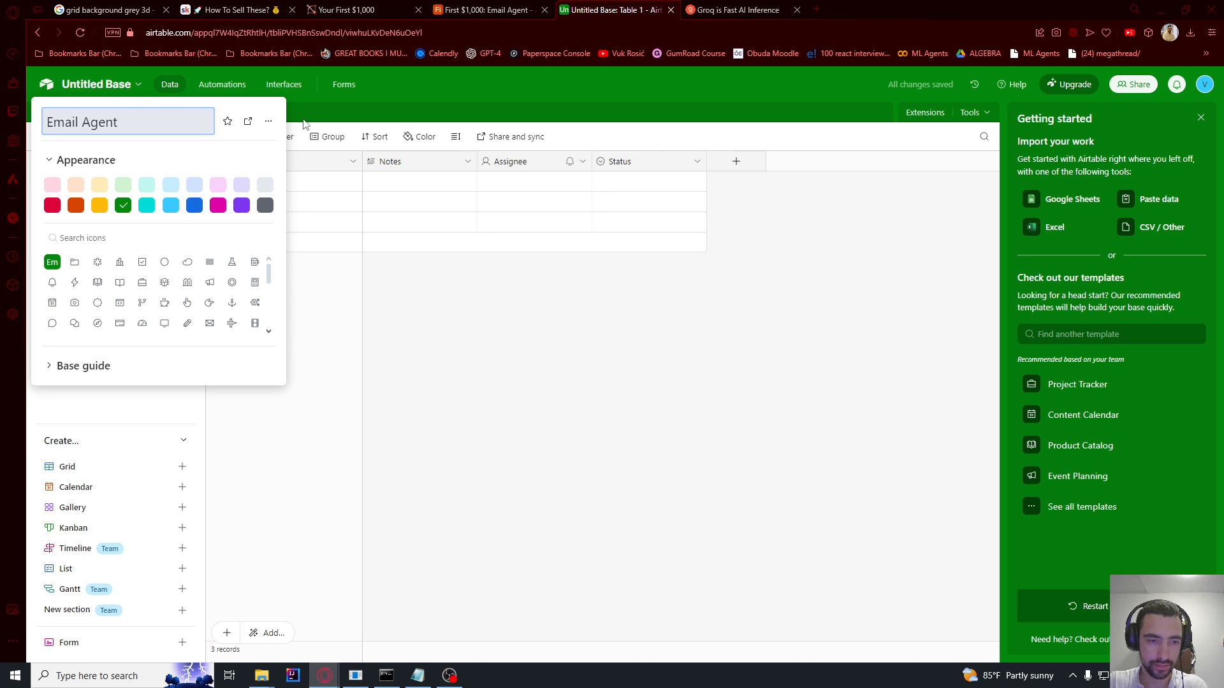
left_click(304, 123)
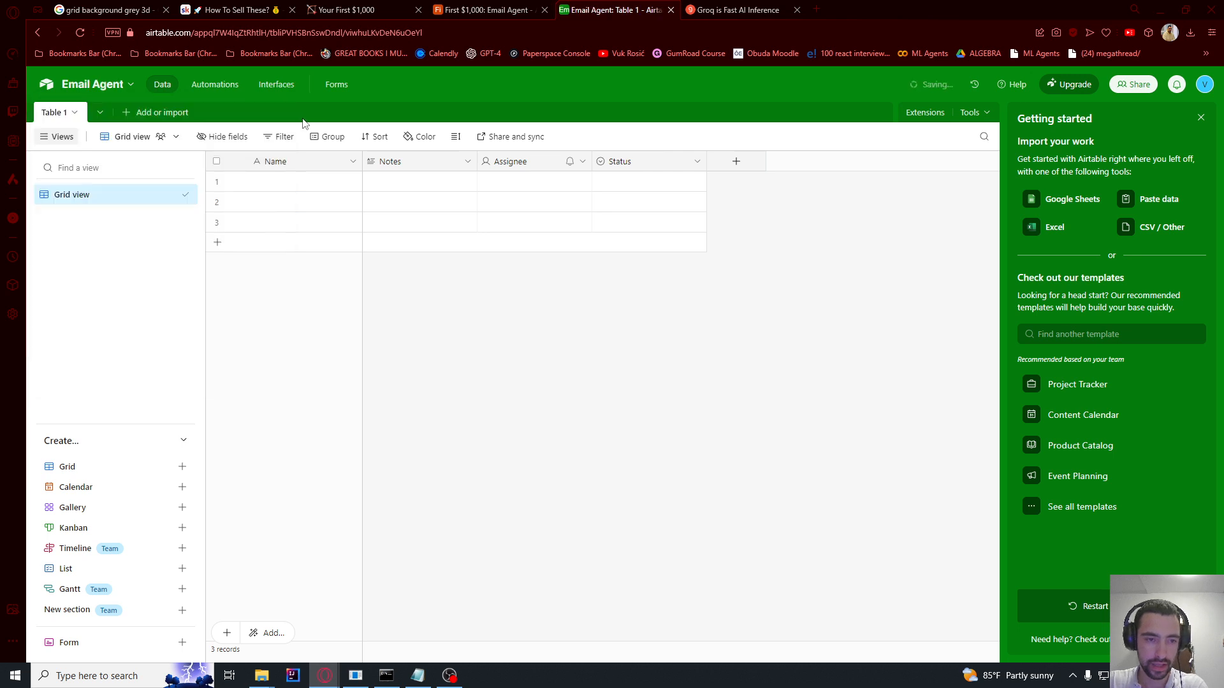
double_click(55, 119)
type("Email Agent")
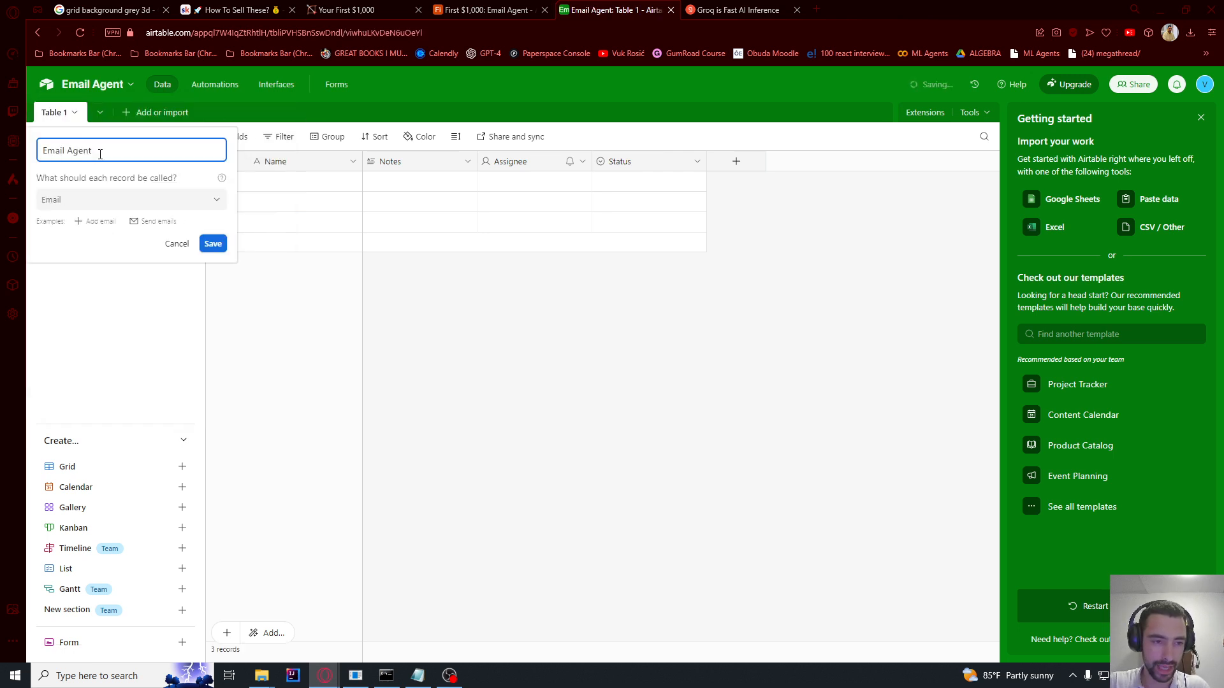
left_click(213, 244)
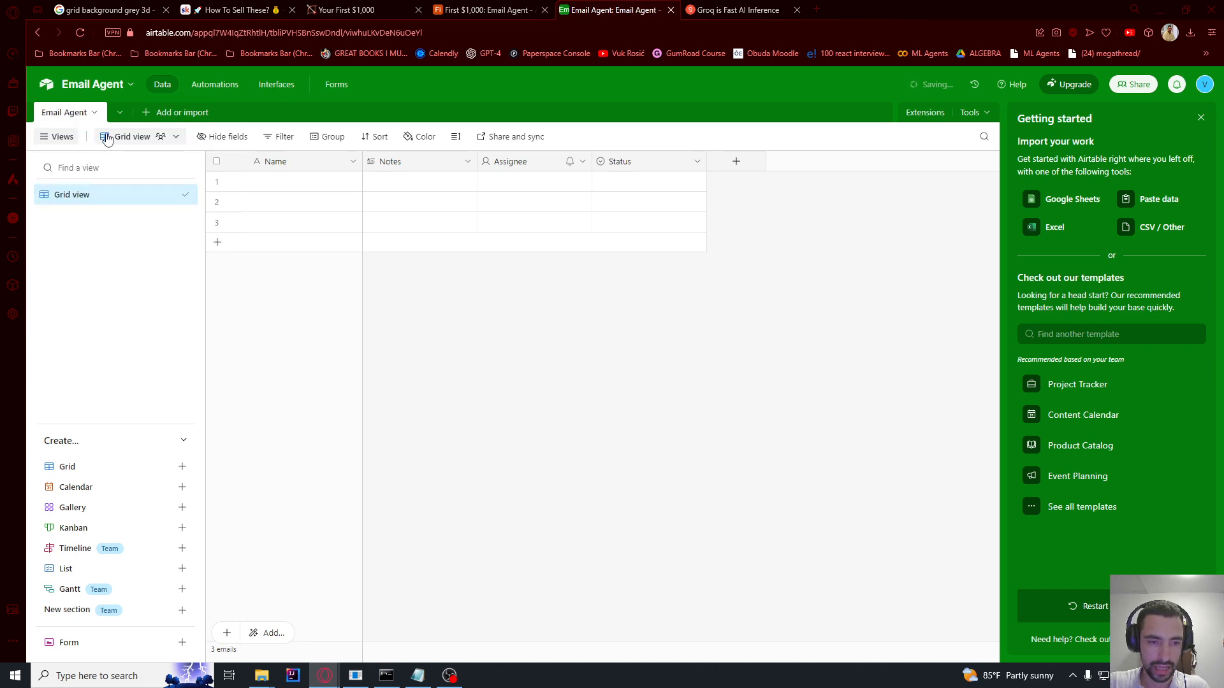
Step: Delete the Notes, Status and Assignee fields and close the Getting started guidance
right_click(400, 165)
left_click(418, 504)
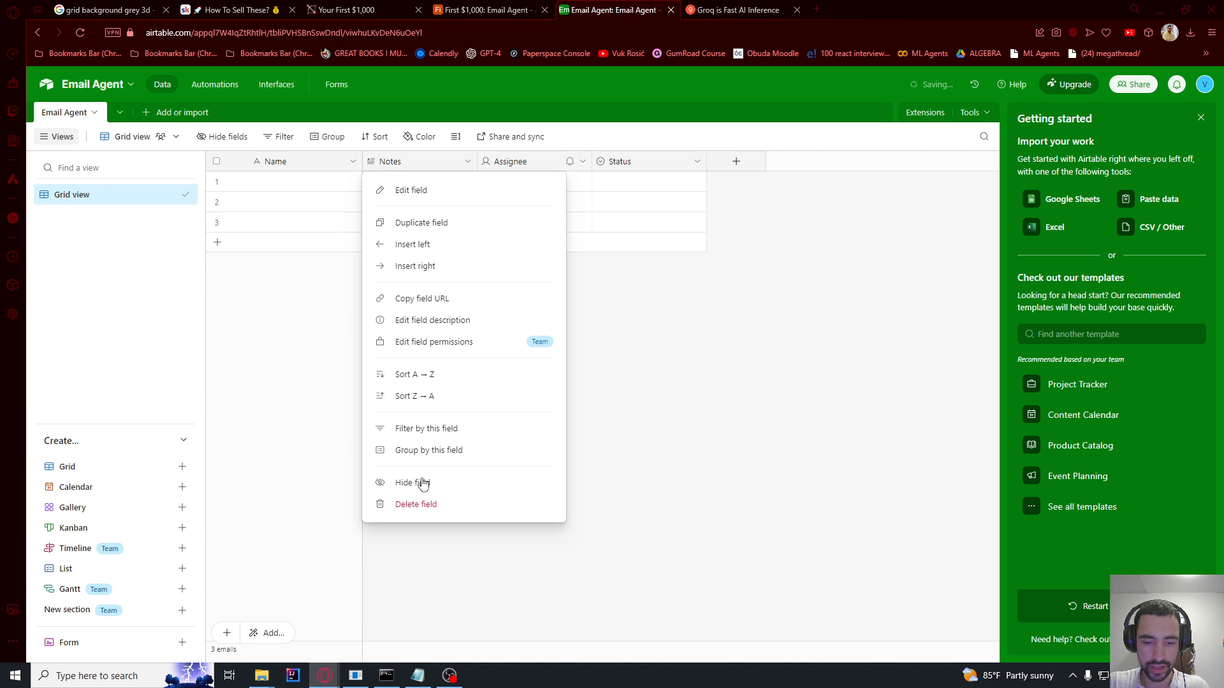
right_click(516, 166)
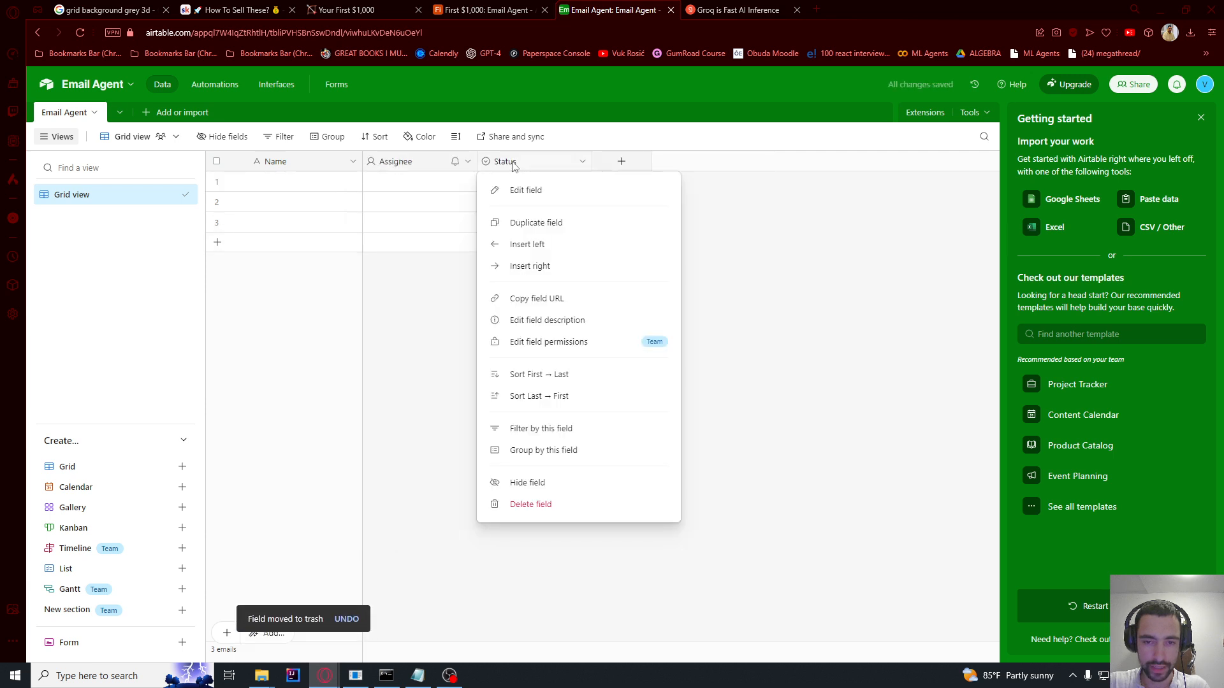
left_click(552, 507)
right_click(404, 167)
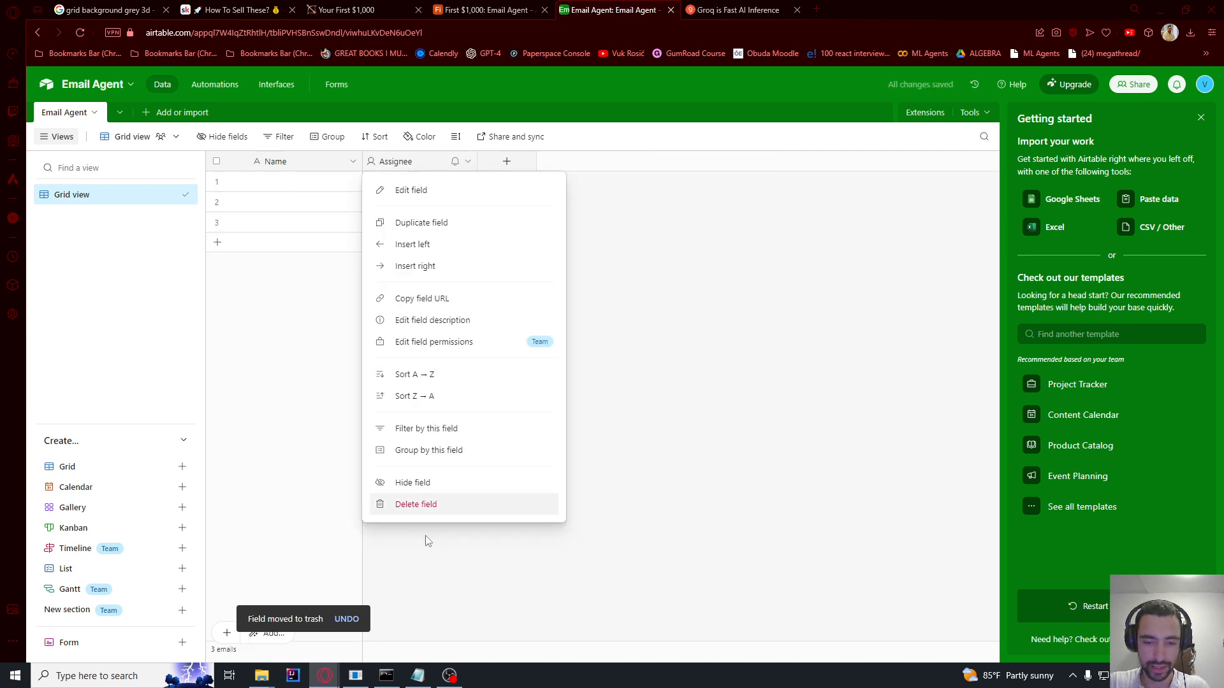
left_click(421, 506)
left_click(1201, 120)
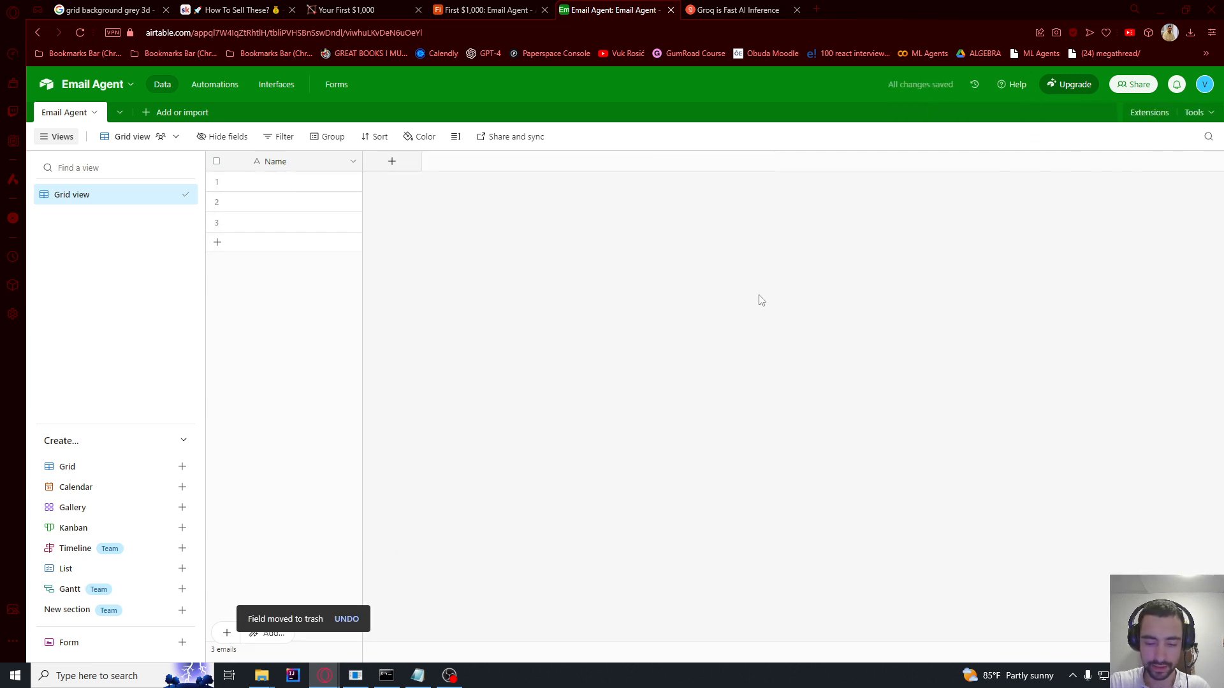
Step: Rename the Name field to Summary and add a long-text Full Text field
double_click(287, 163)
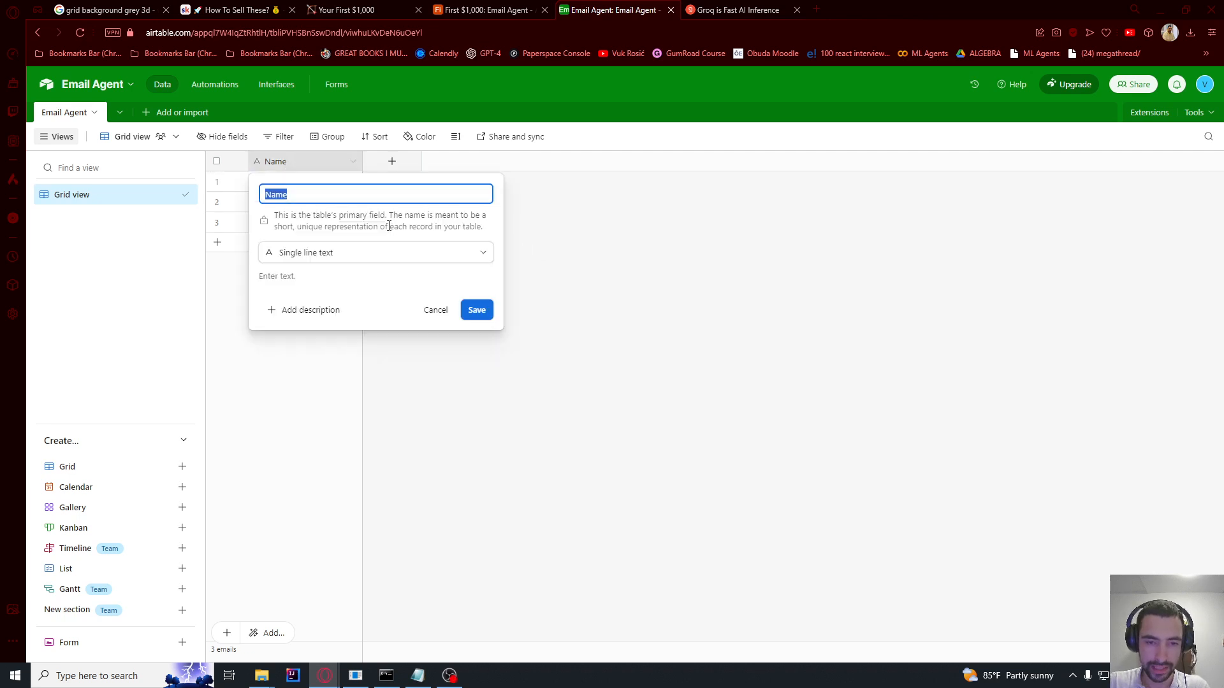
type("Summary")
left_click(382, 223)
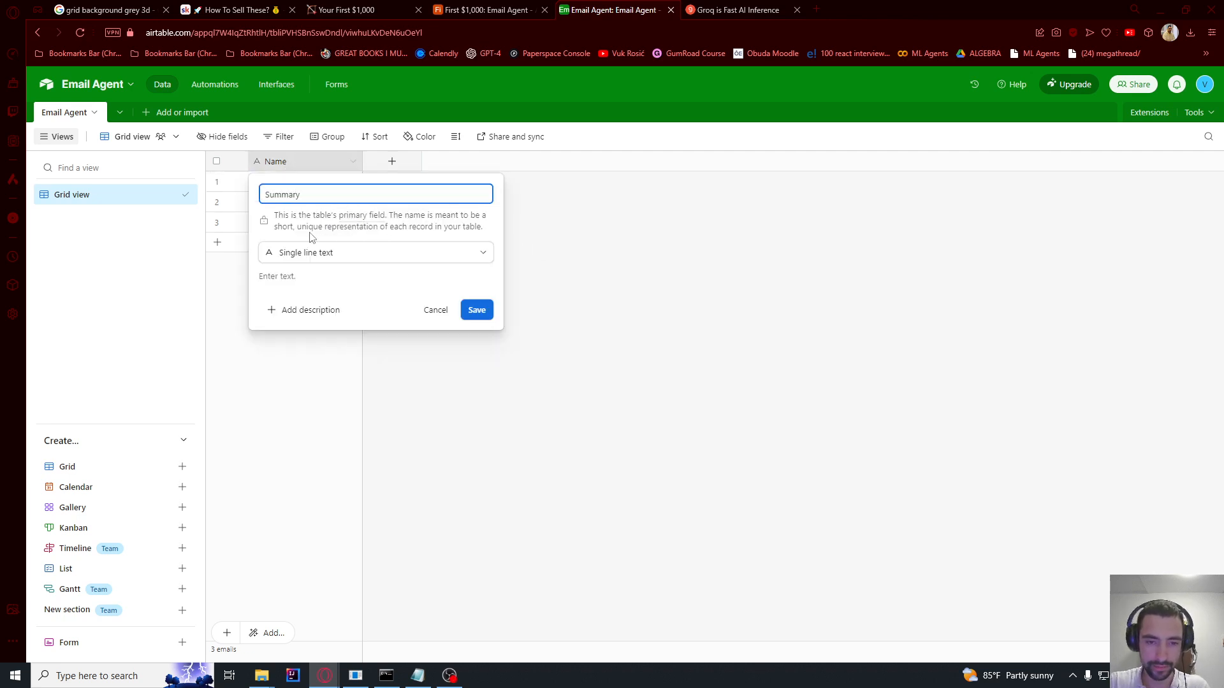
left_click(485, 310)
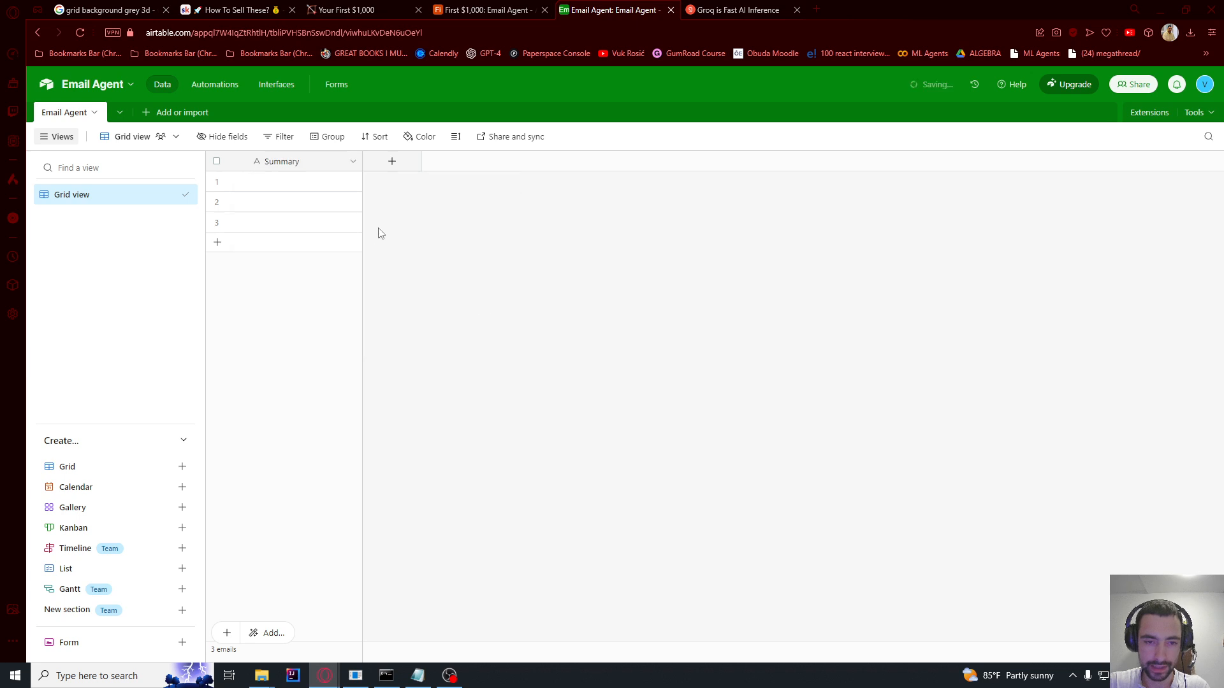
left_click(395, 162)
type("Full Text")
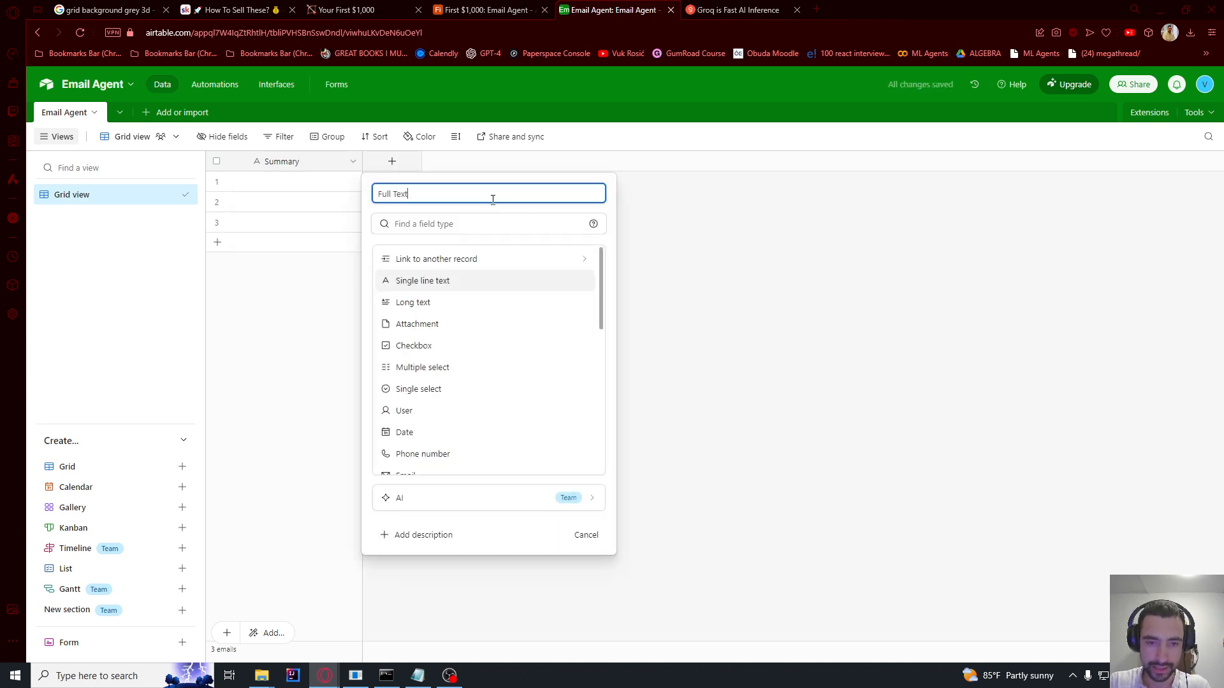
left_click(433, 302)
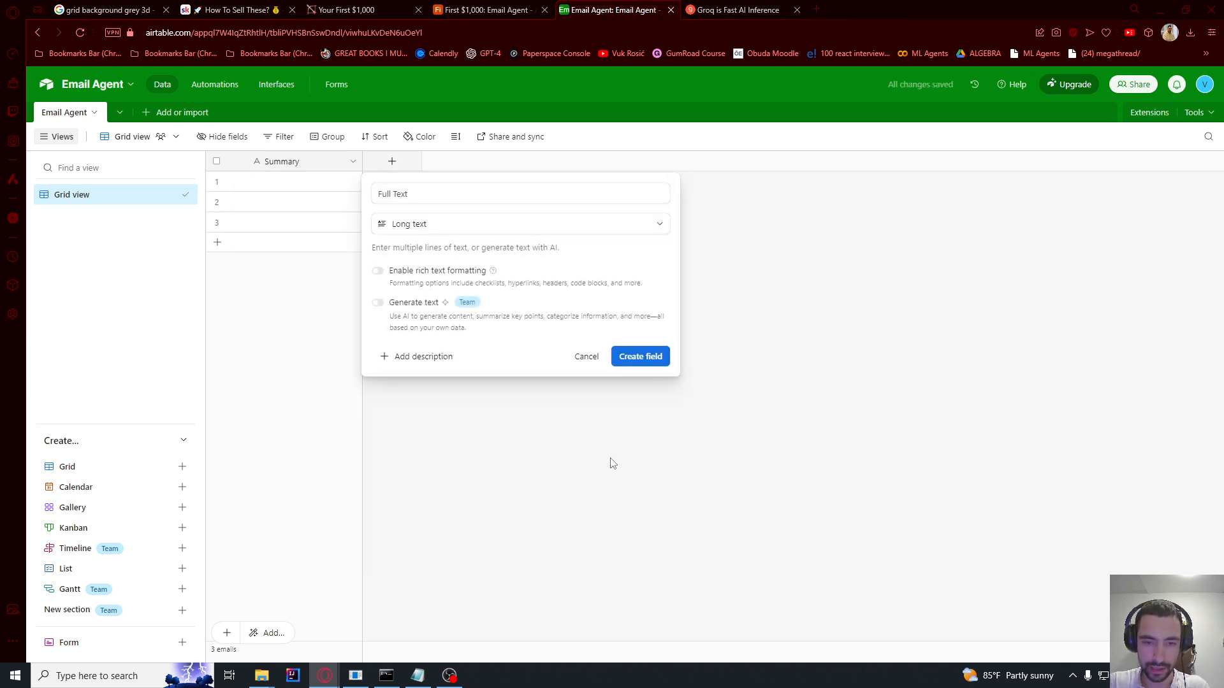
left_click(640, 357)
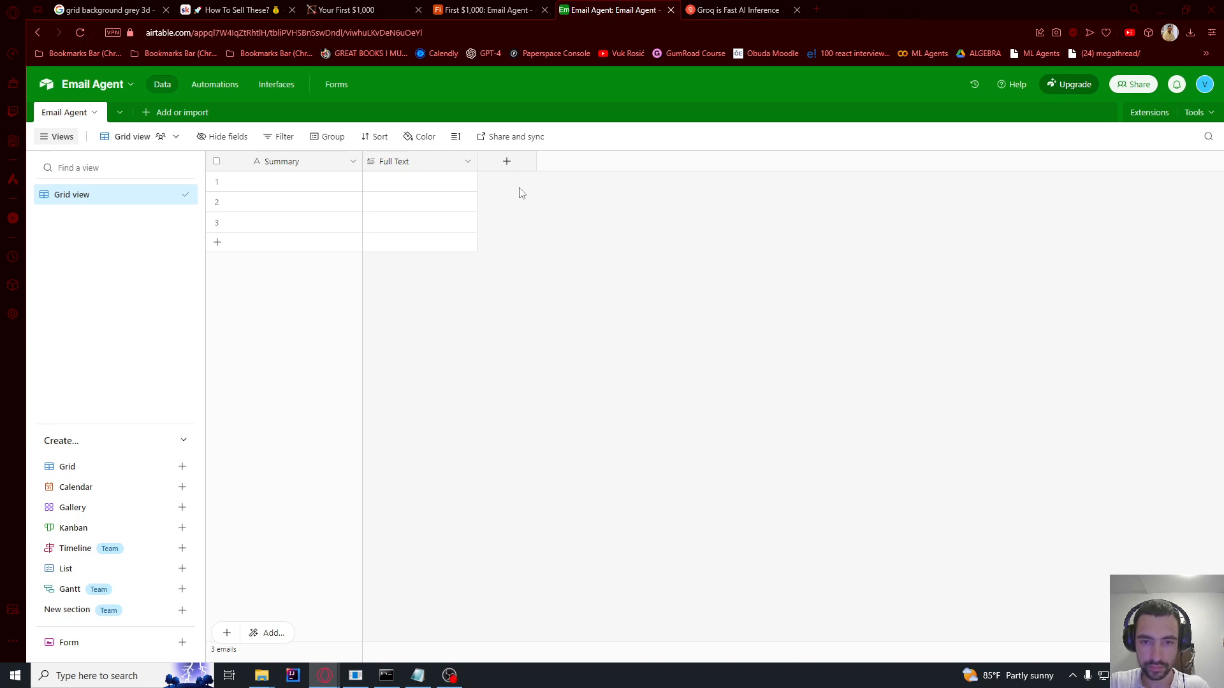
Step: Add a single-line text Tags field and a long-text Reply Draft field
left_click(507, 161)
type("Tags")
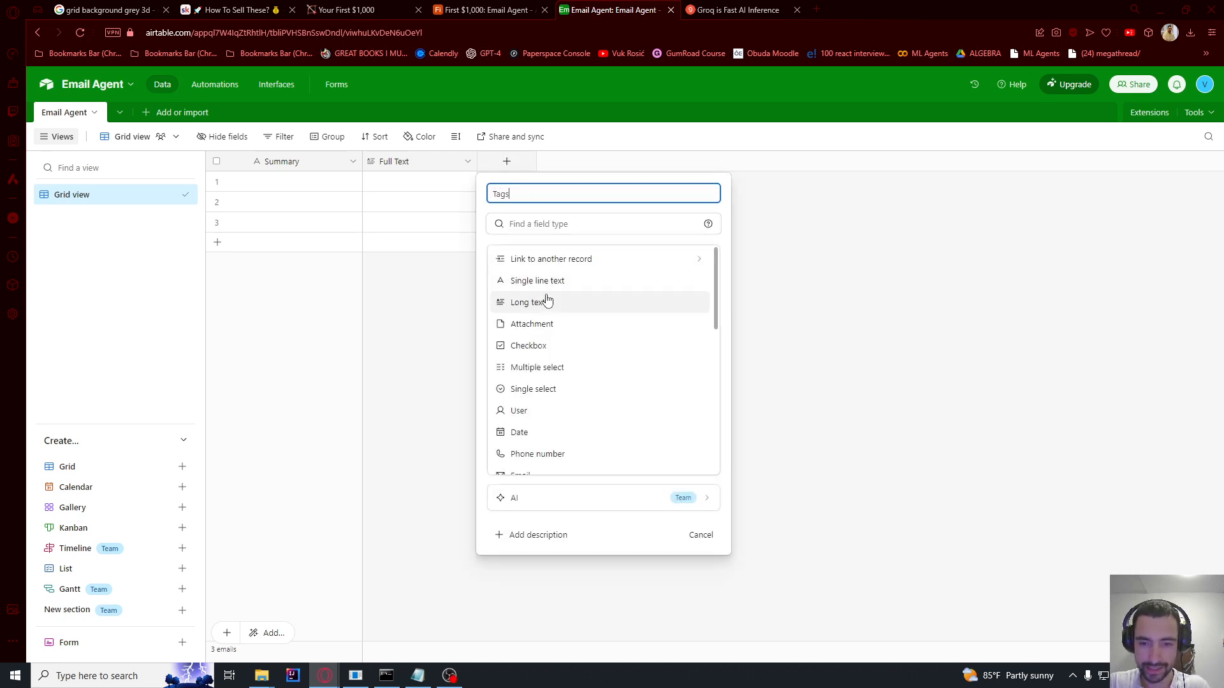
left_click(538, 281)
left_click(697, 321)
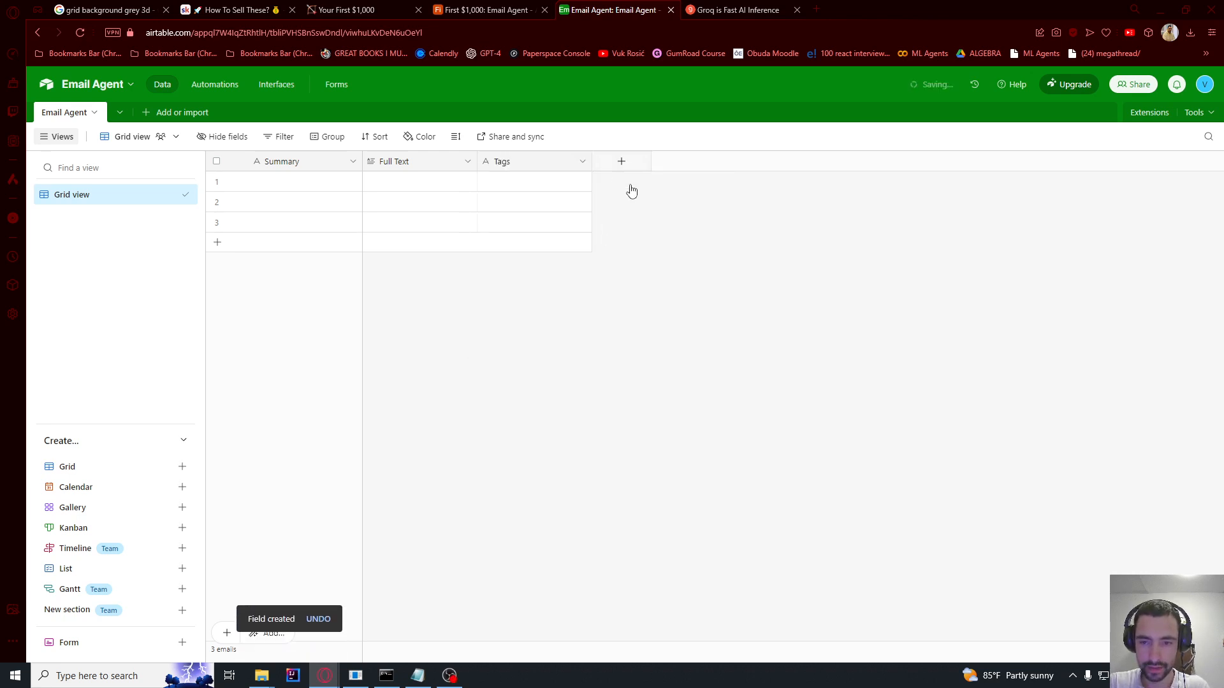
left_click(622, 162)
type("Reply Draft")
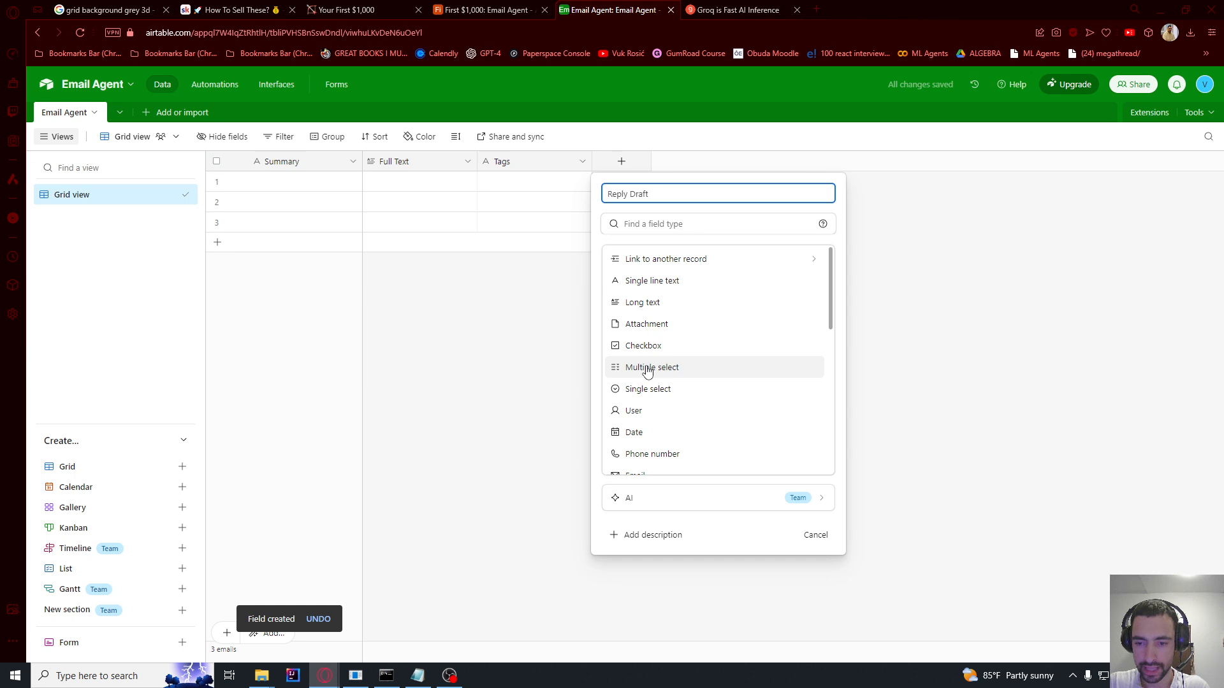
left_click(643, 302)
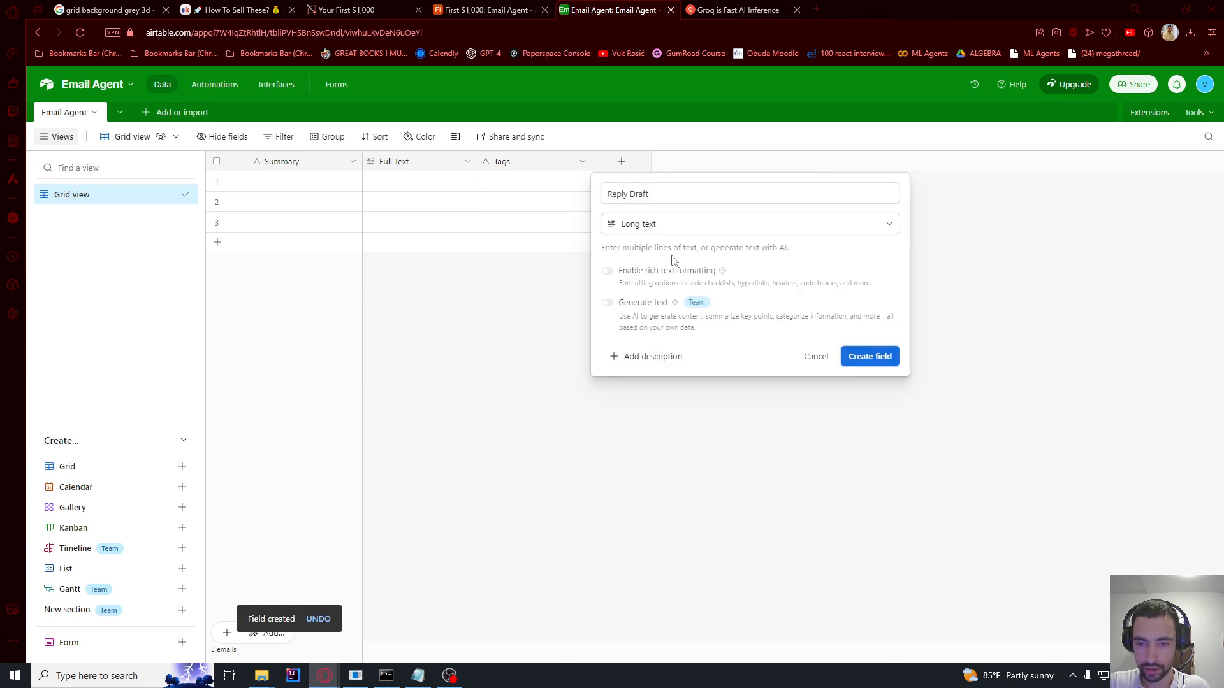
left_click(870, 356)
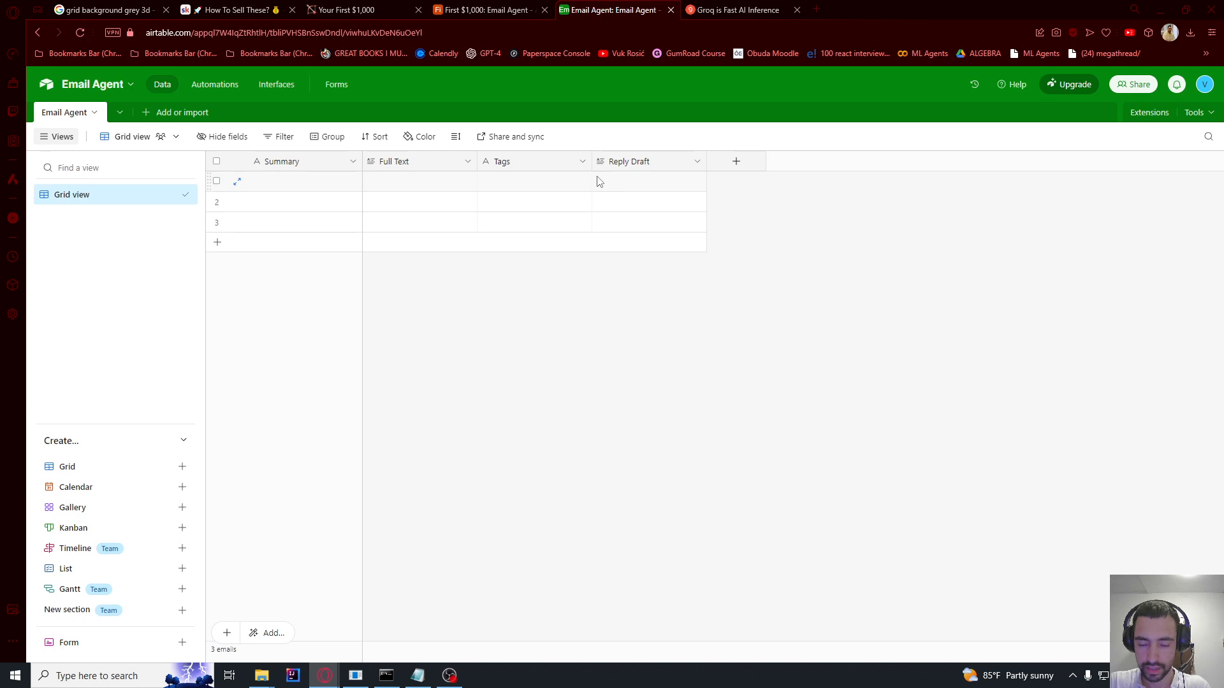
Step: Give the Reply Draft field a pasted and lightly edited description
double_click(639, 163)
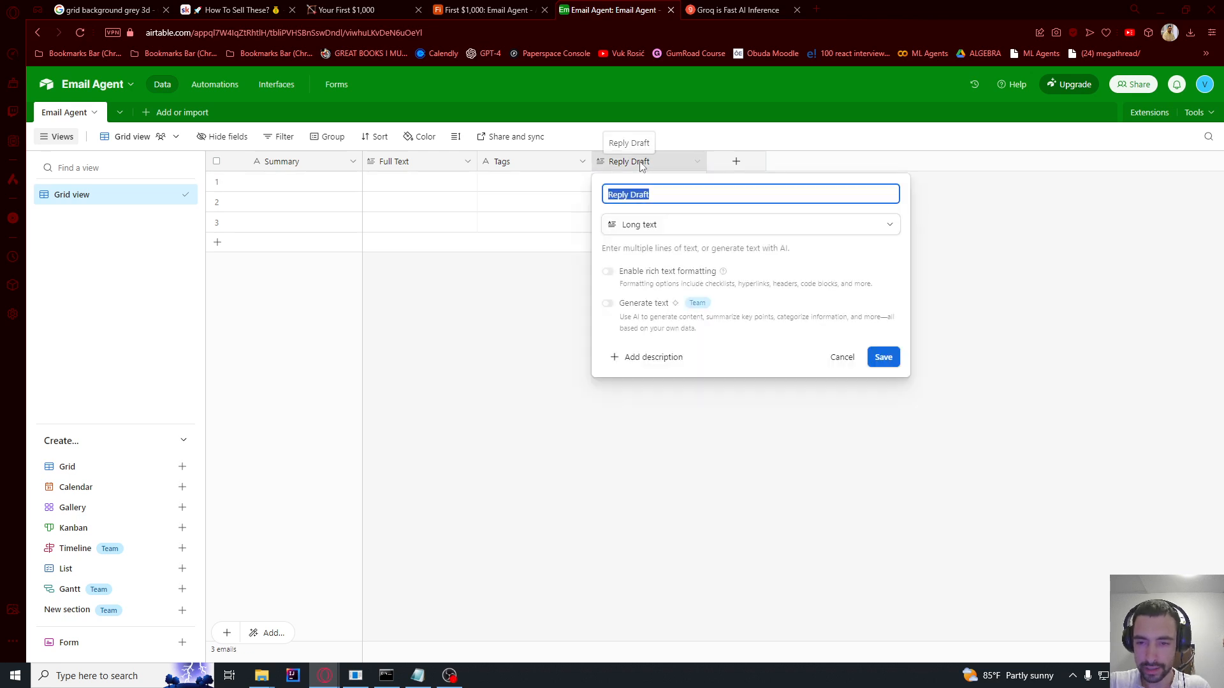
left_click(650, 358)
type("This is just preview. Please edit draft on Gmail website.")
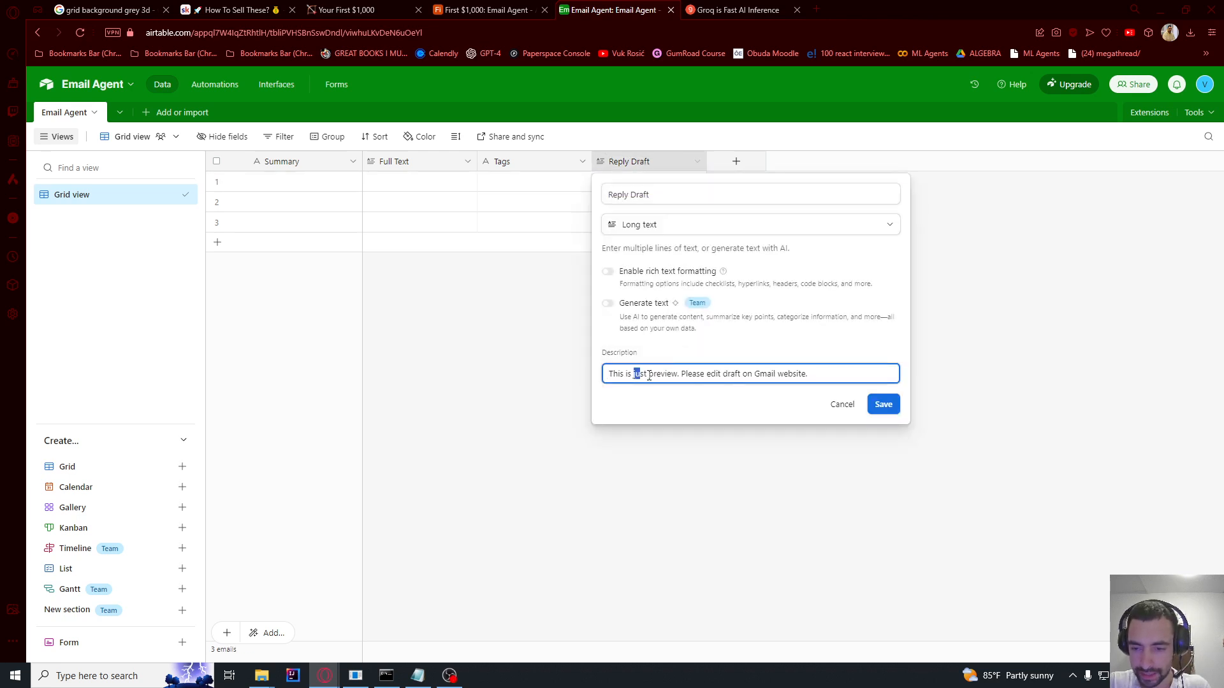
left_click_drag(648, 376, 605, 374)
left_click(705, 374)
left_click(811, 373)
left_click(883, 404)
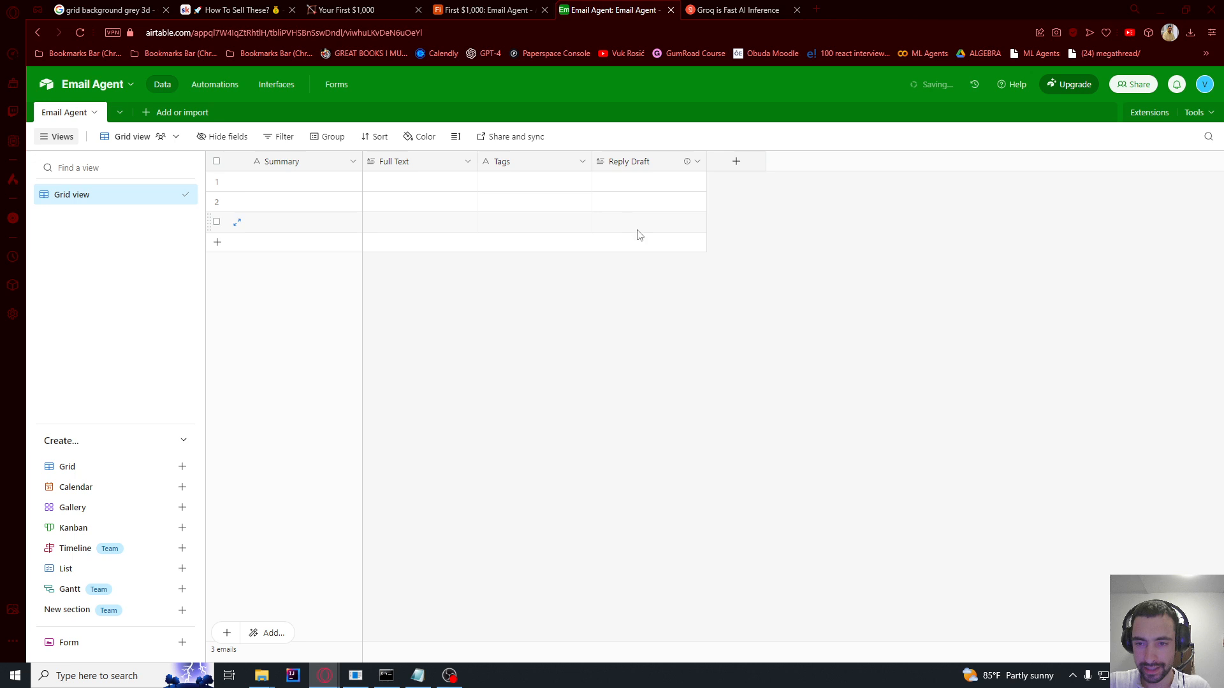
Step: Add a single line text field named Reply Draft Subject
left_click(747, 167)
type("Repl")
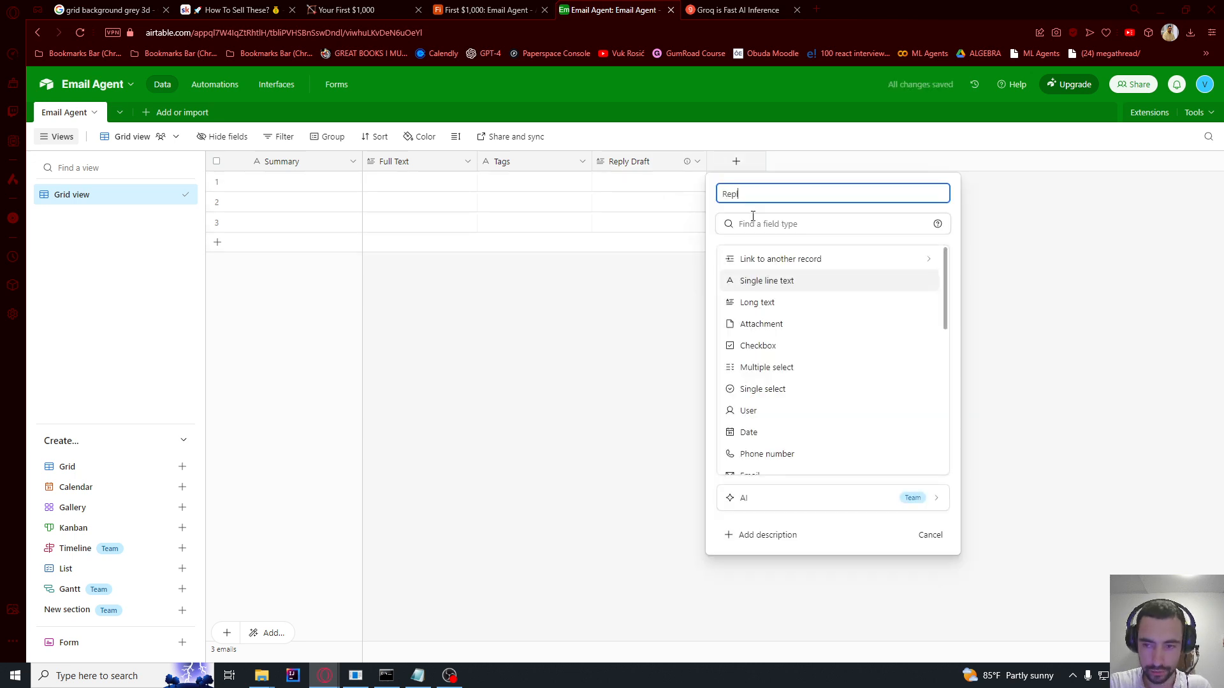
type("y Draft Su")
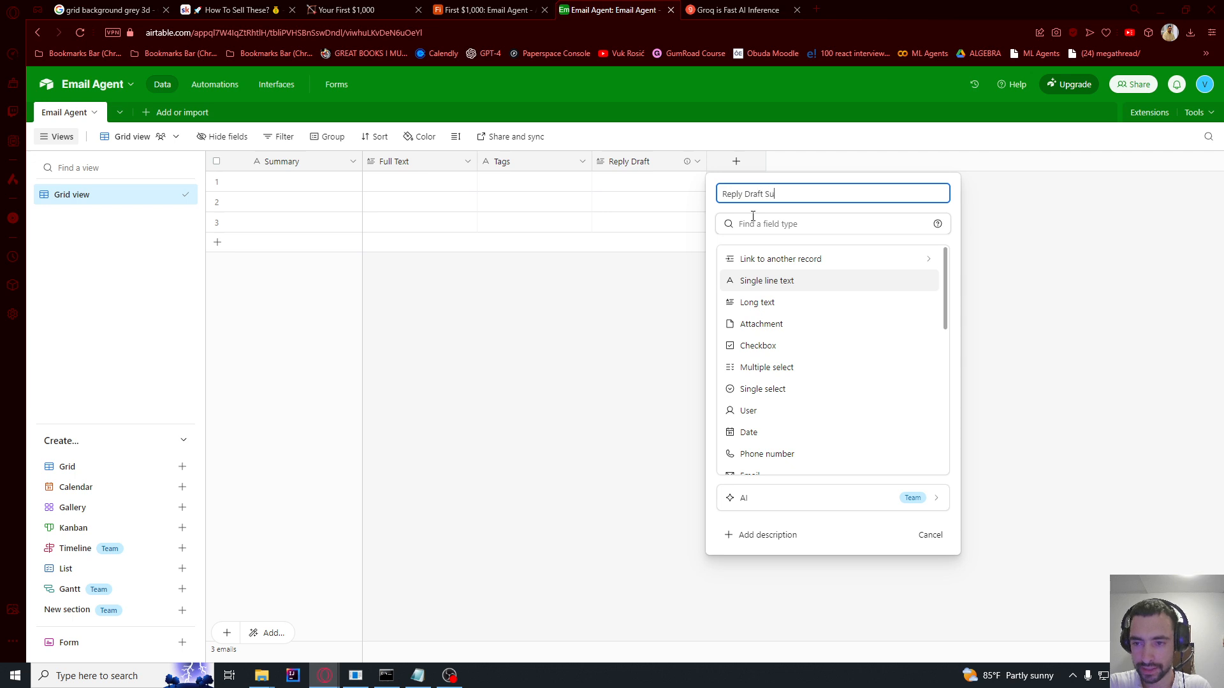
type("bject")
left_click(793, 282)
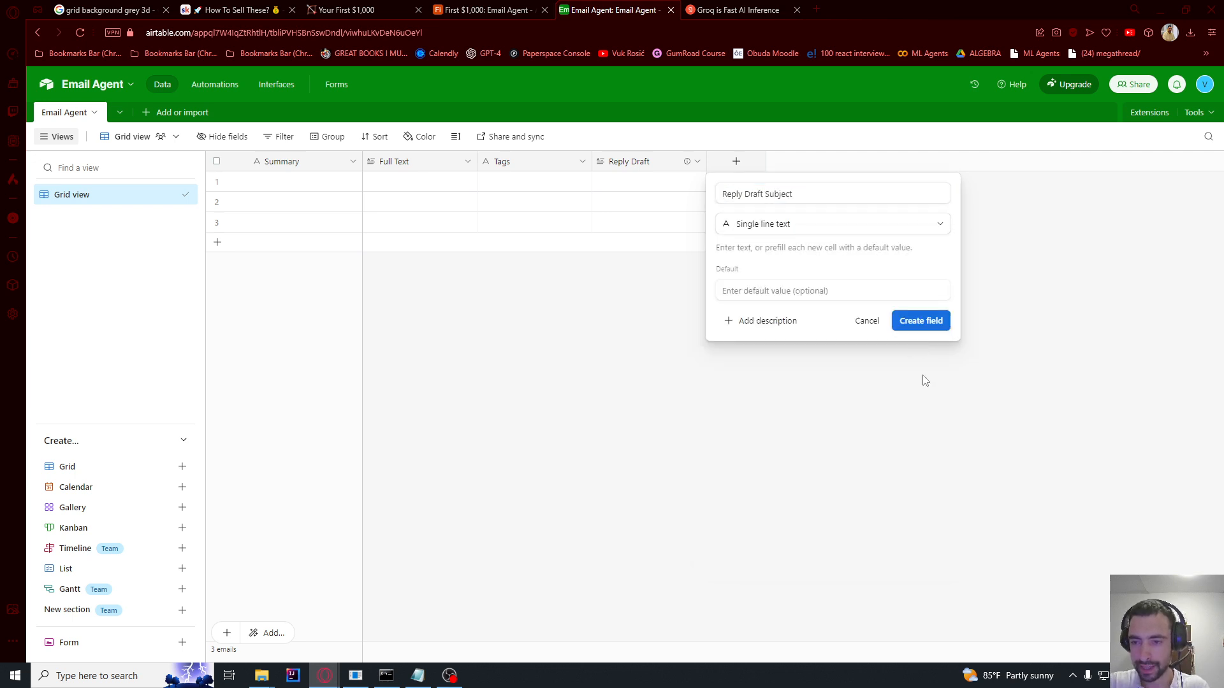
left_click(916, 321)
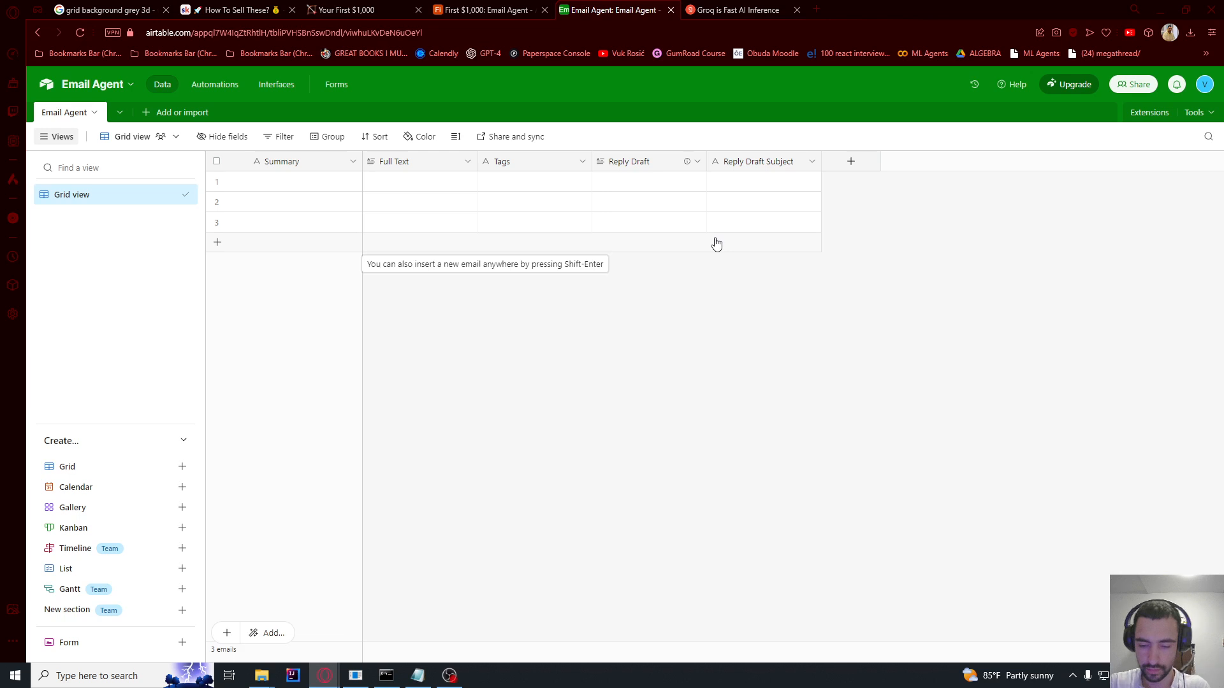
Step: Add a single-select Prority field with the options Low, Medium and High
left_click(853, 170)
type("Prority")
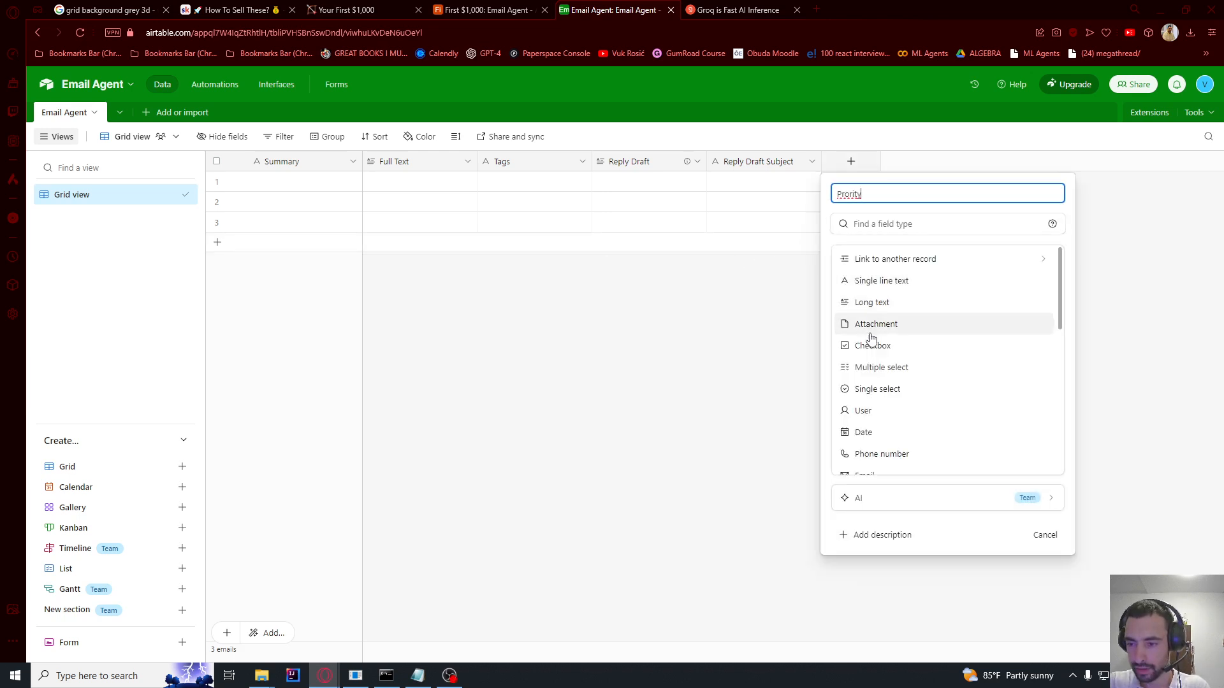
left_click(885, 225)
type("single")
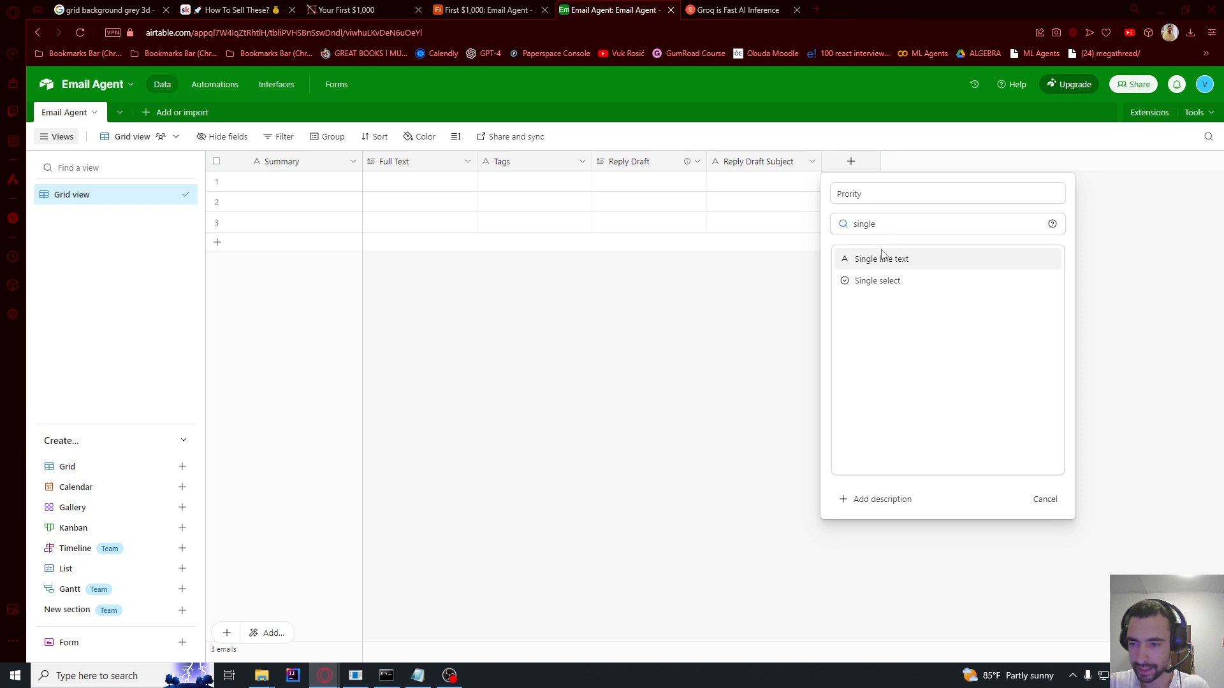
left_click(877, 280)
left_click(900, 336)
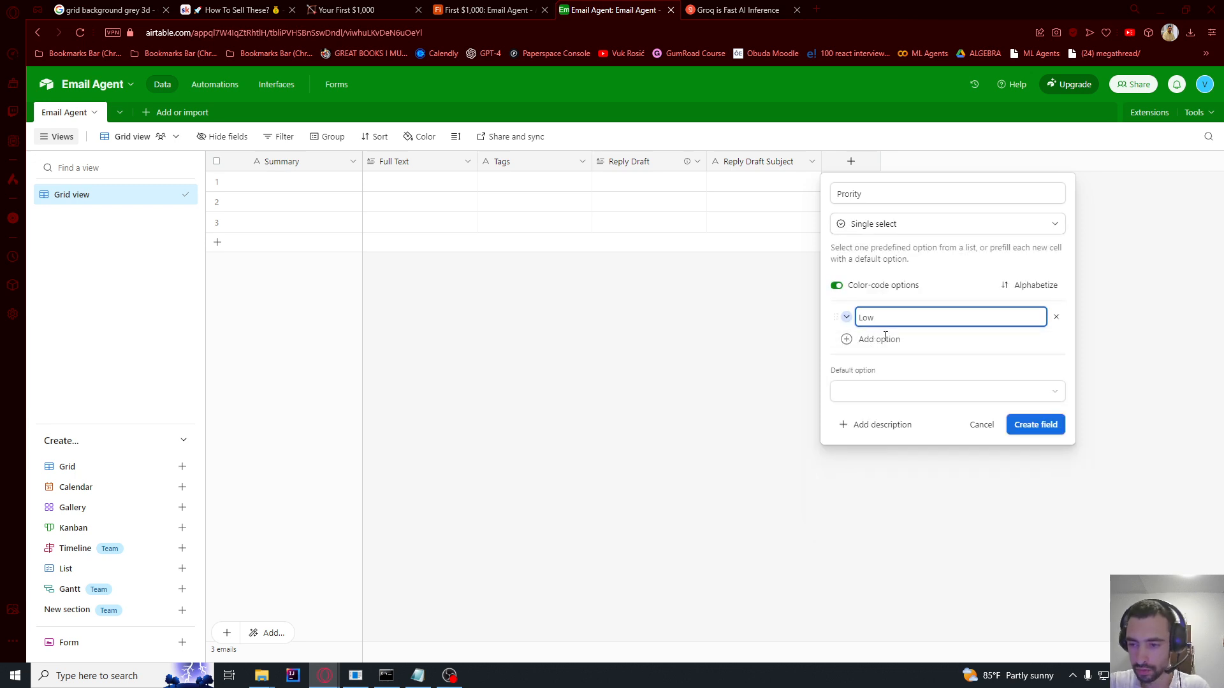
left_click(884, 338)
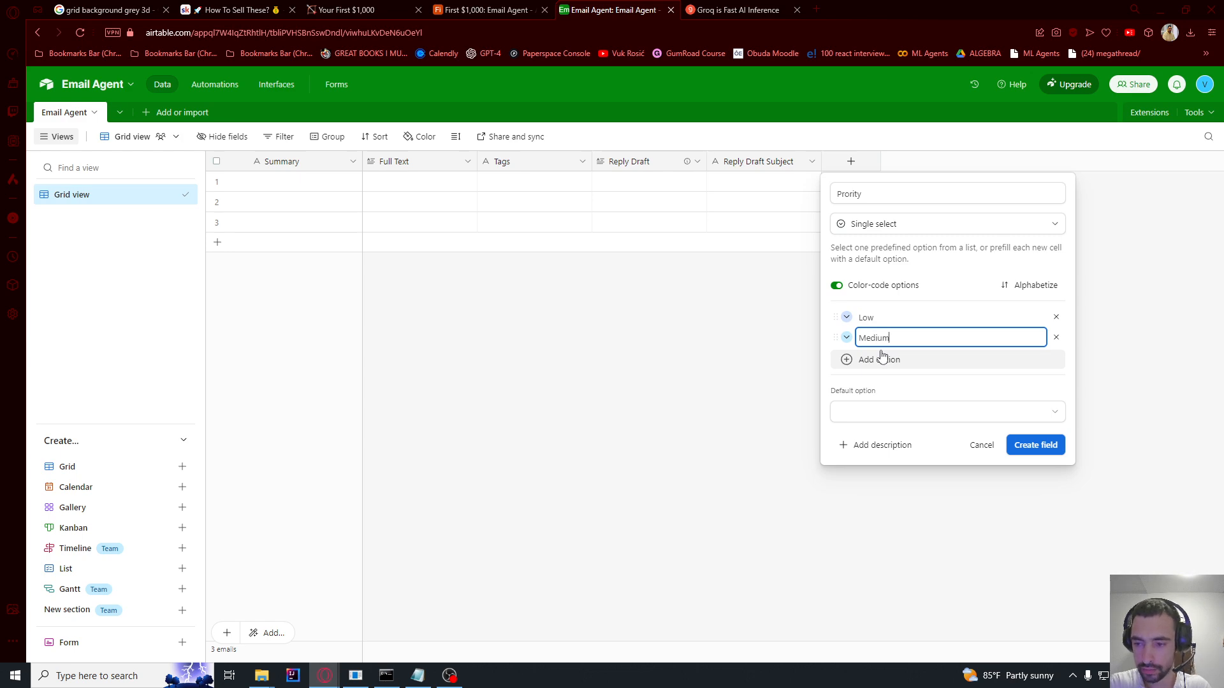
left_click(882, 357)
type("High")
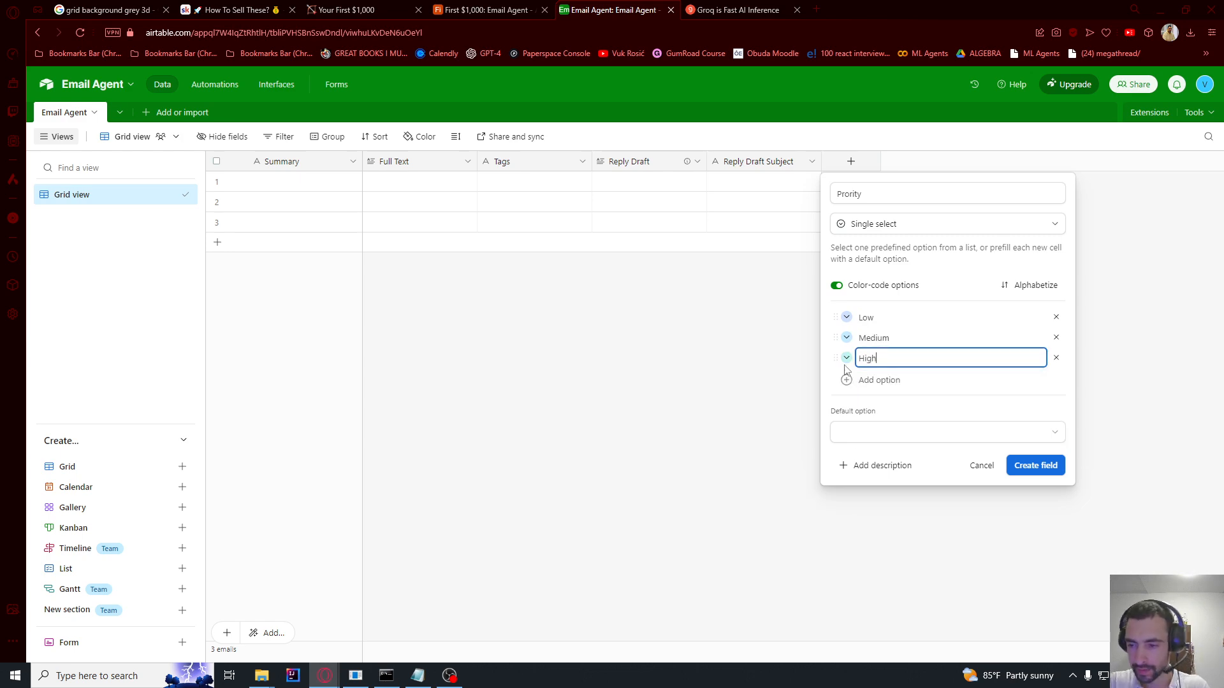
Step: Colour High pink, Medium orange and Low green, and create the Prority field
left_click(847, 359)
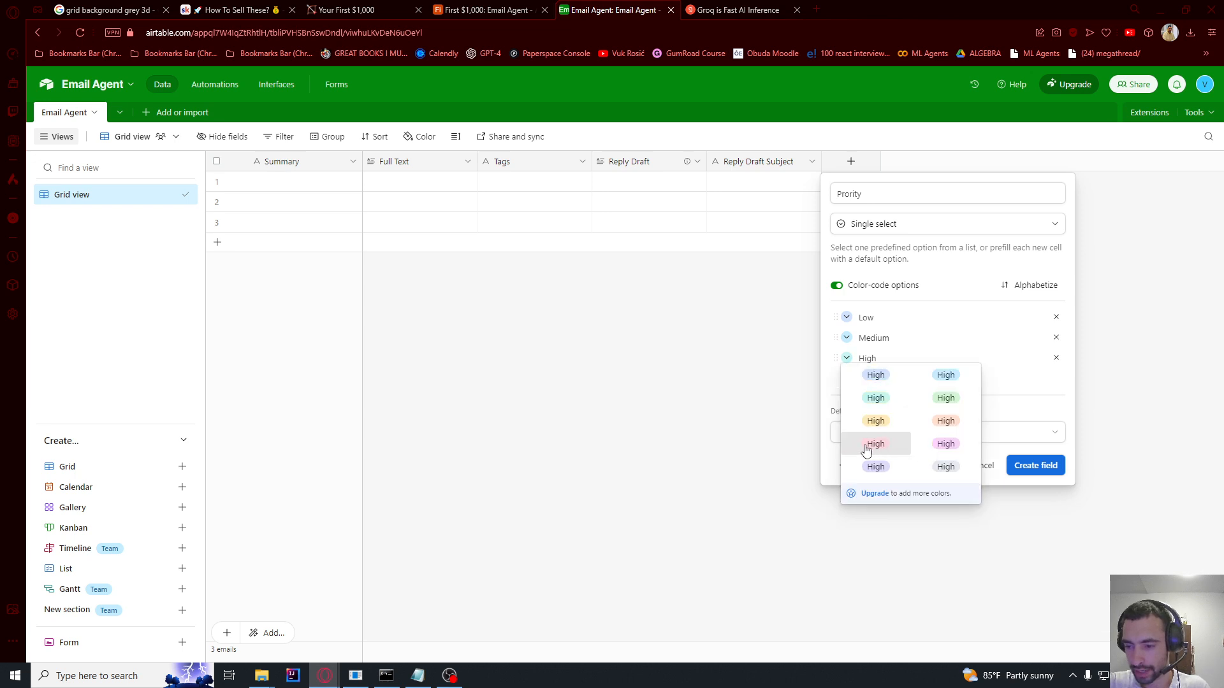
left_click(875, 443)
left_click(847, 339)
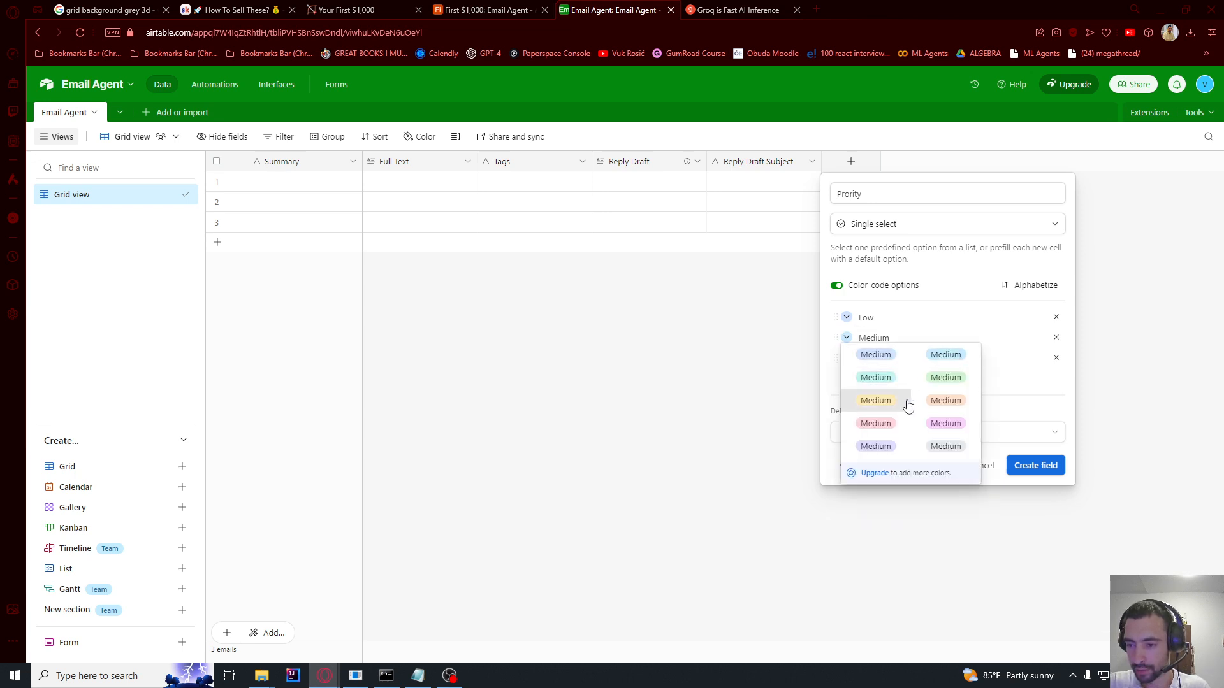
left_click(944, 400)
left_click(847, 318)
left_click(945, 357)
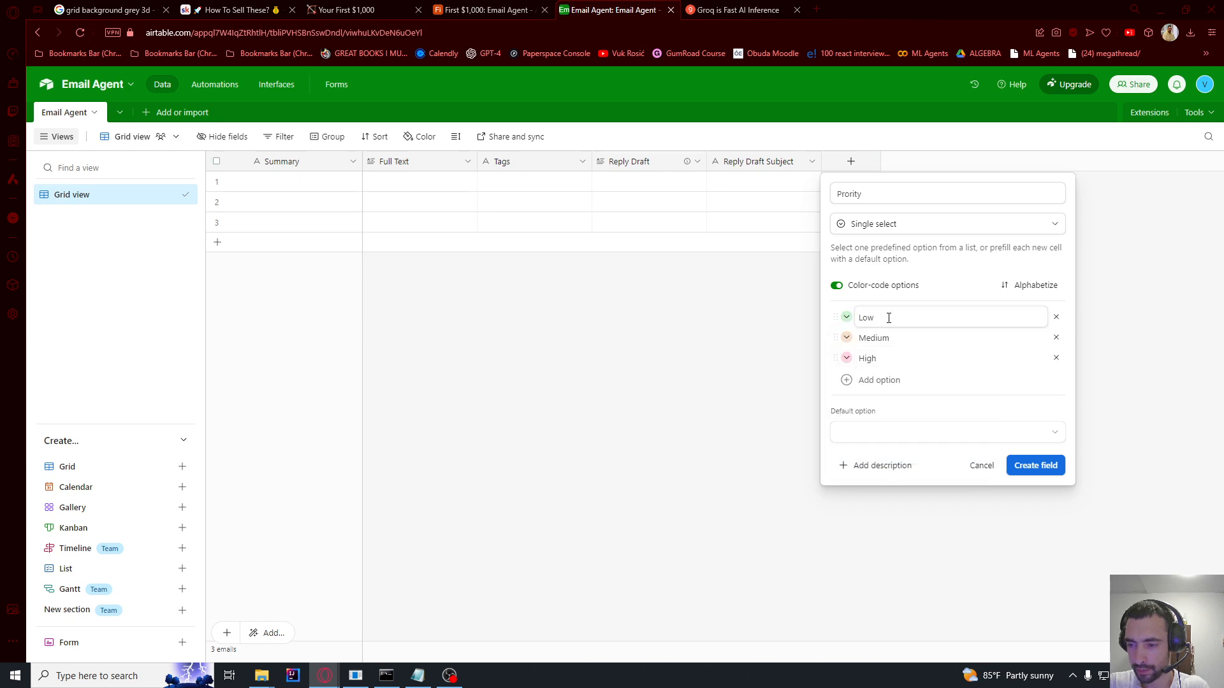
left_click(1022, 470)
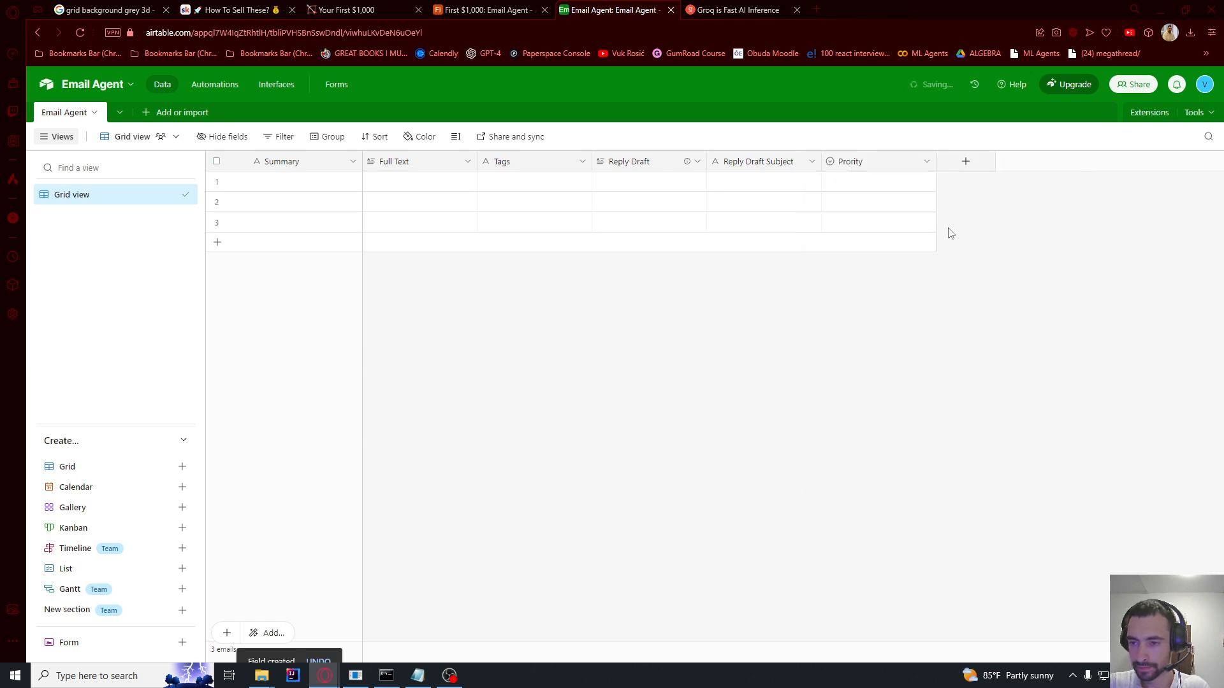
Step: Add a Created time field and keep it hidden from the table view
left_click(962, 162)
left_click(973, 224)
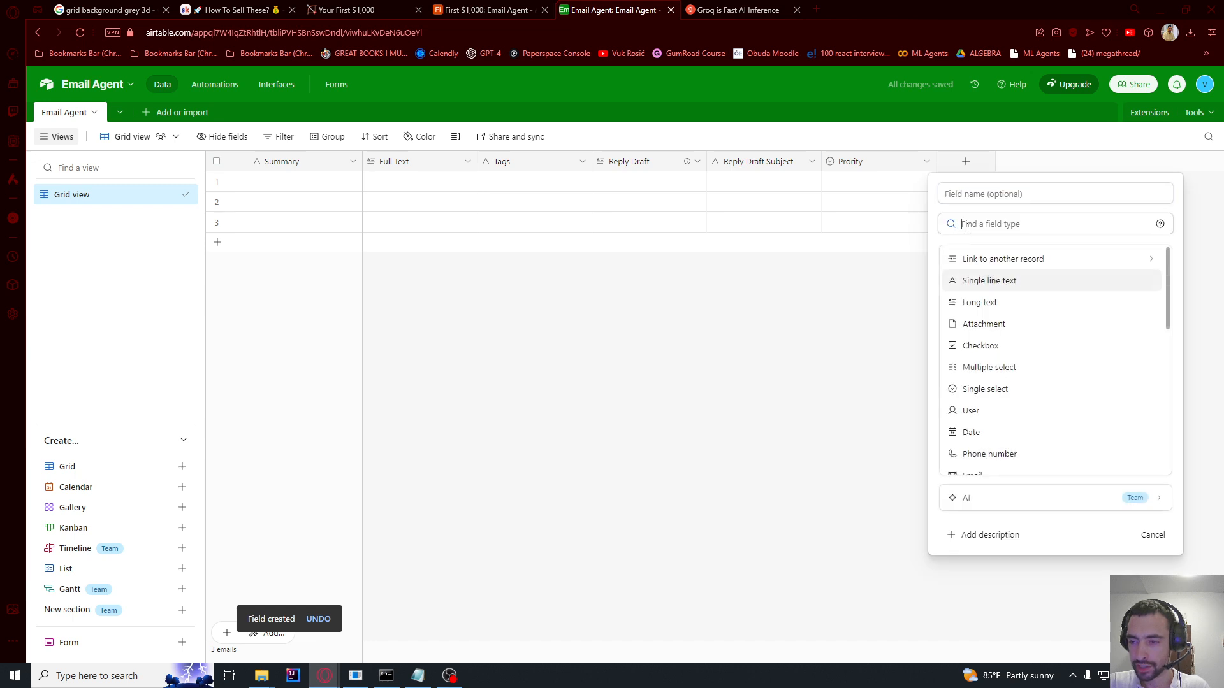
type("create")
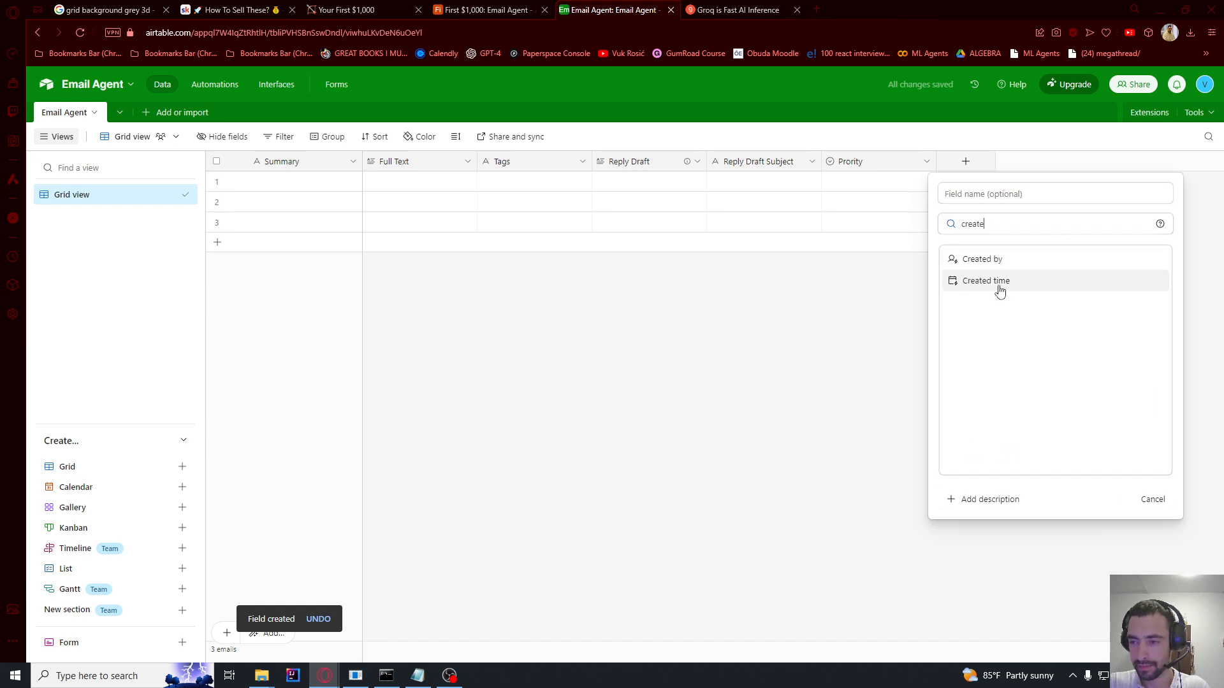
left_click(998, 282)
left_click(1145, 433)
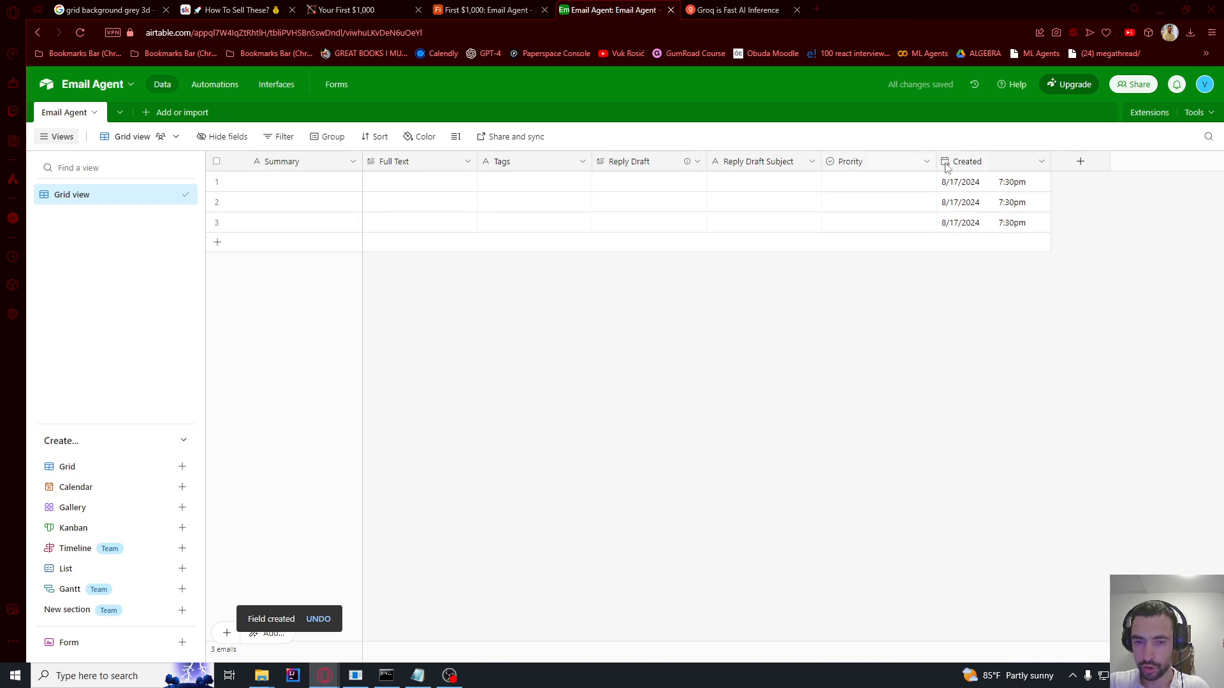
right_click(998, 164)
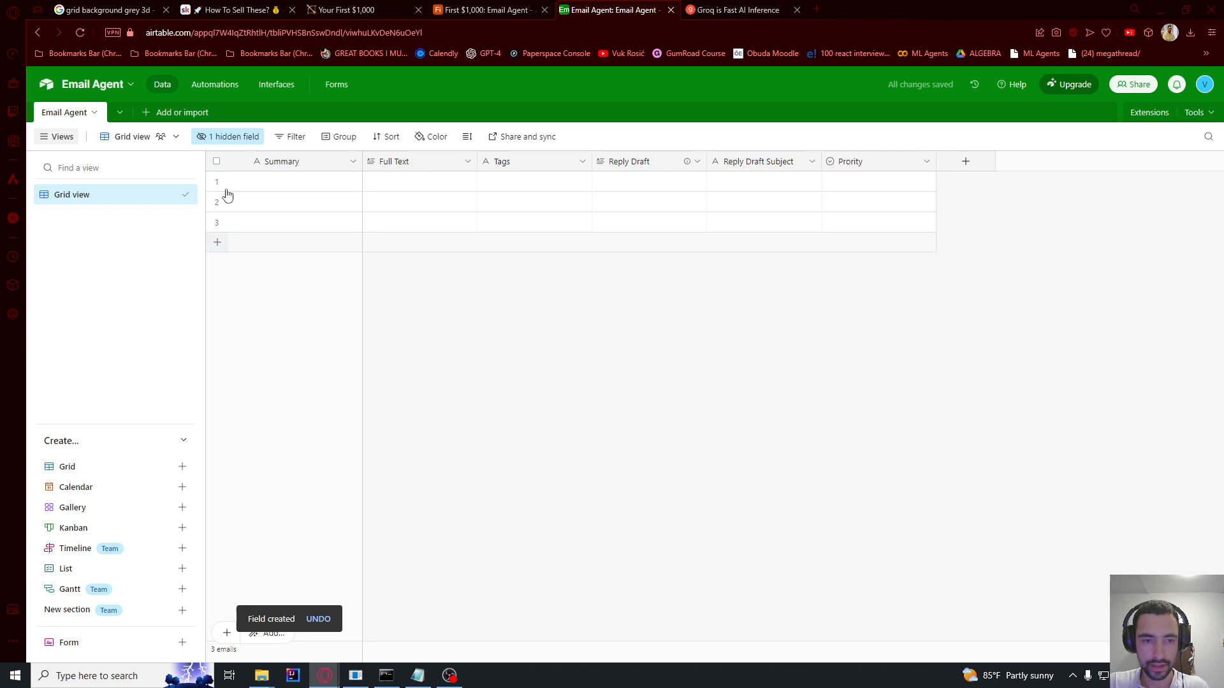
left_click(223, 138)
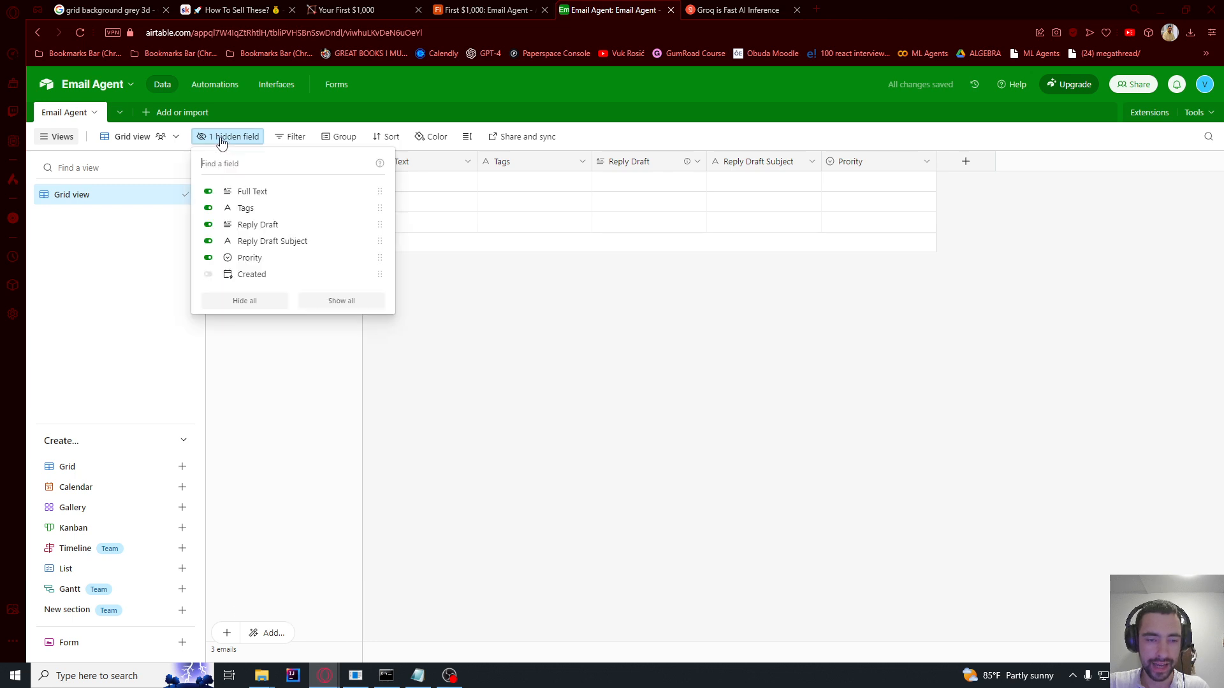
left_click(209, 275)
left_click(210, 276)
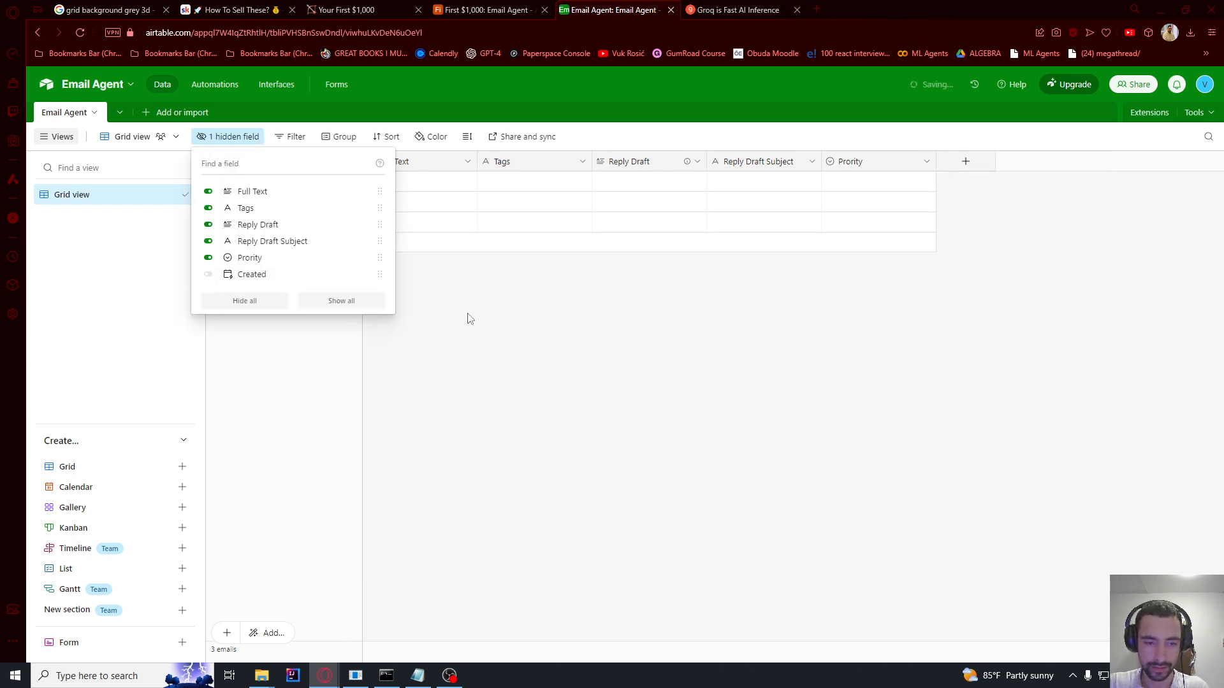
left_click(468, 318)
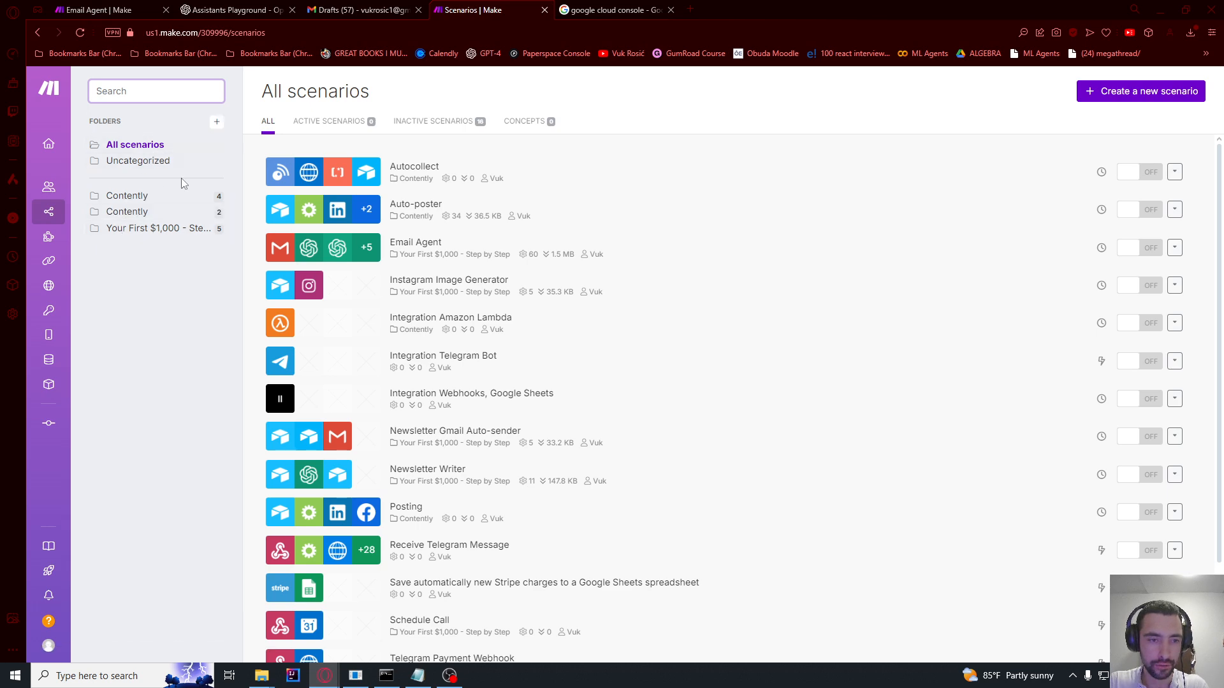
Step: Create an Email Agent scenario folder, open it, and start a new scenario there
left_click(217, 121)
left_click(644, 154)
type("Email Agent")
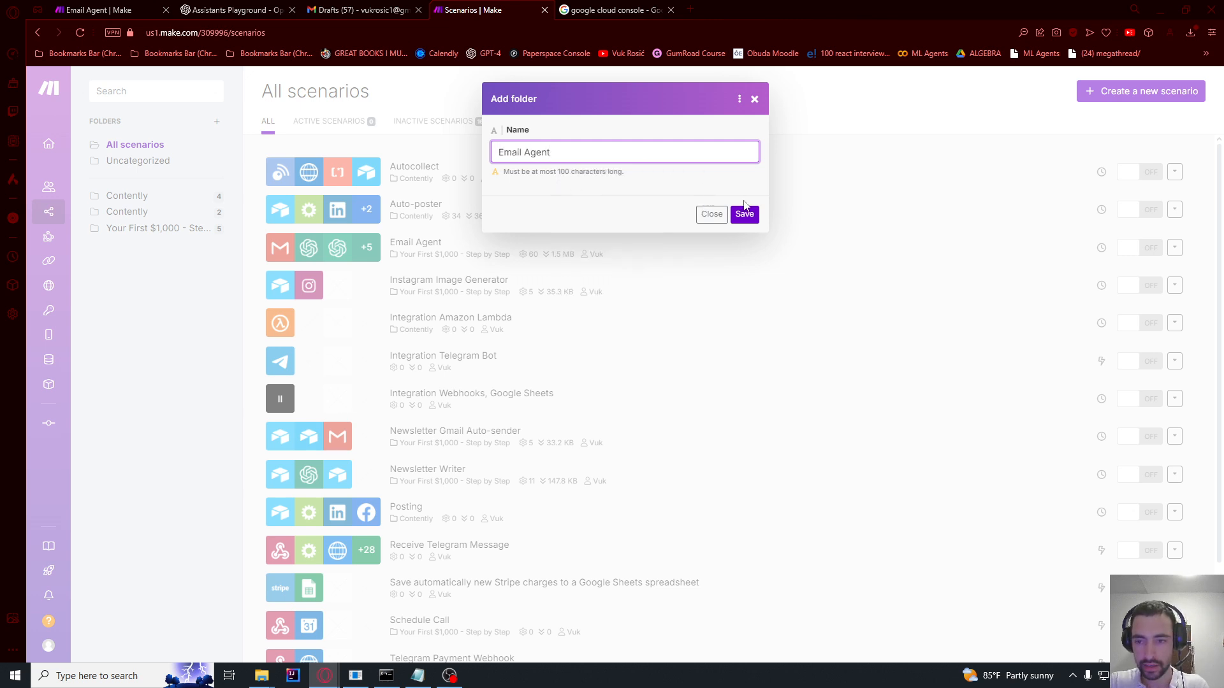
left_click(744, 213)
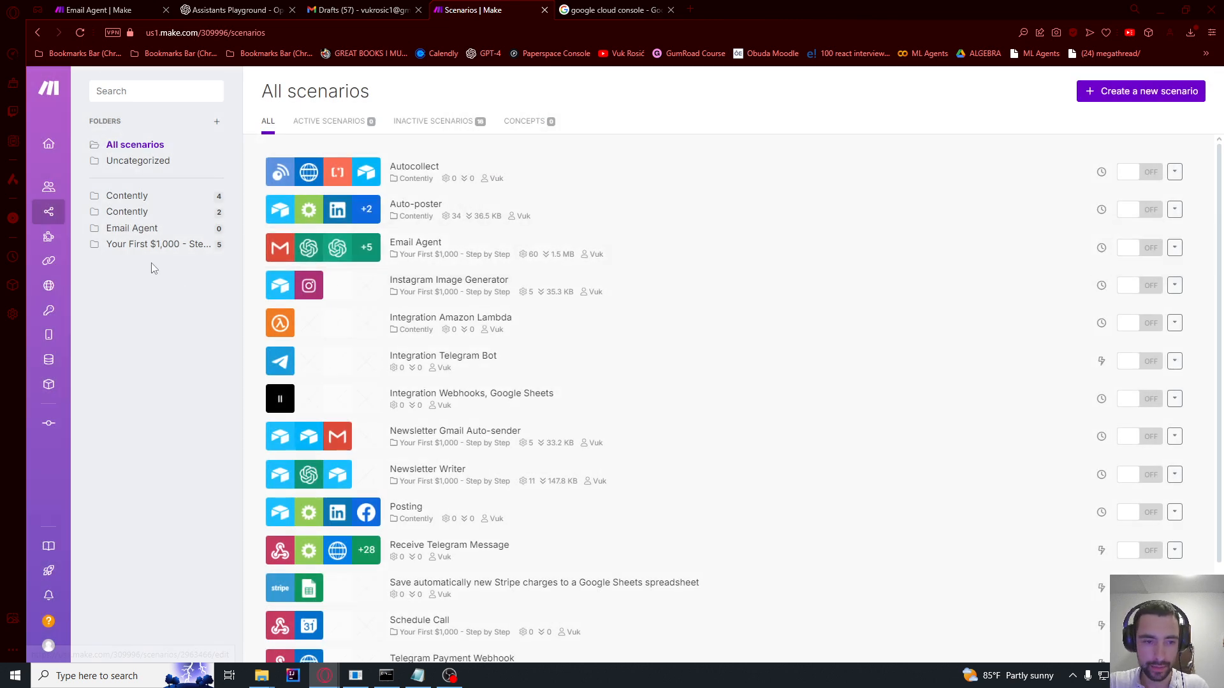
left_click(141, 234)
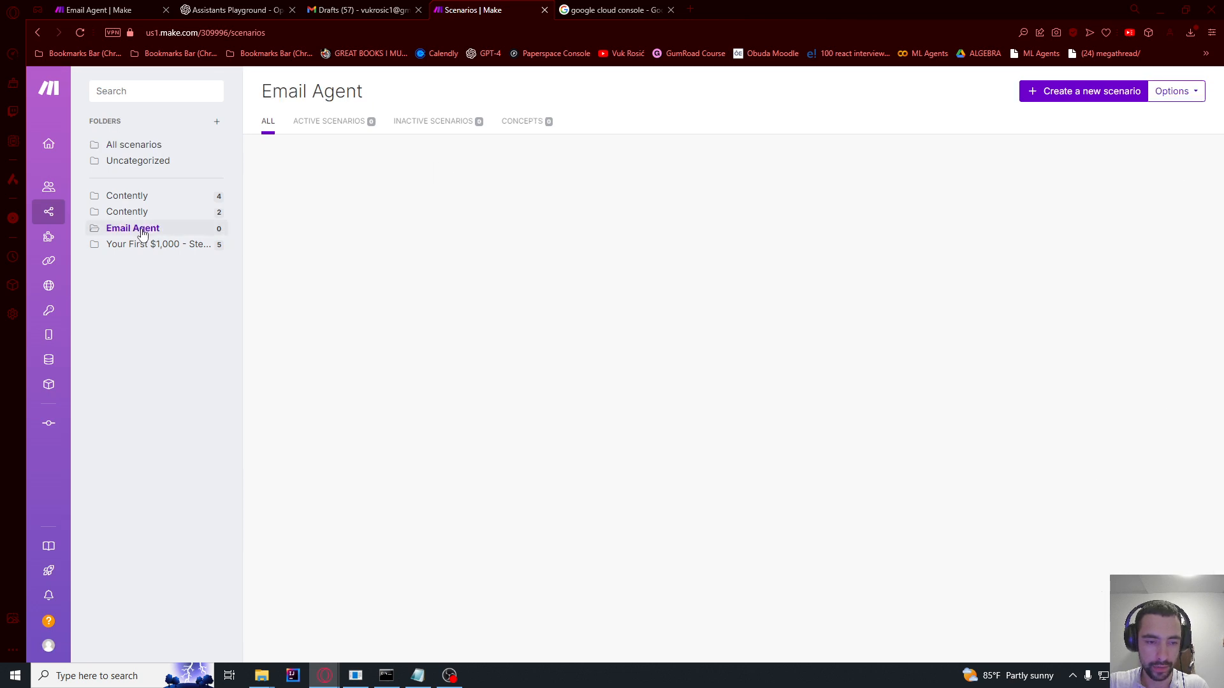
left_click(1098, 99)
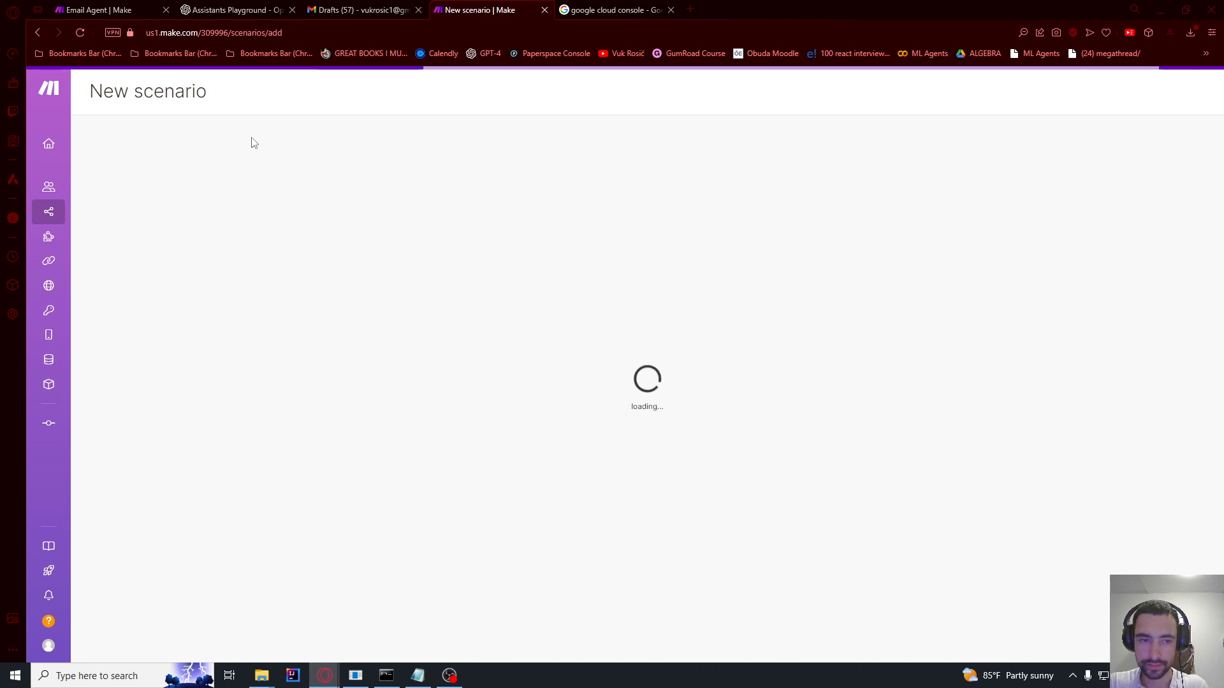
Step: Name the scenario Email Agent and add a Gmail Watch Emails trigger, starting its connection with advanced settings shown
left_click(153, 95)
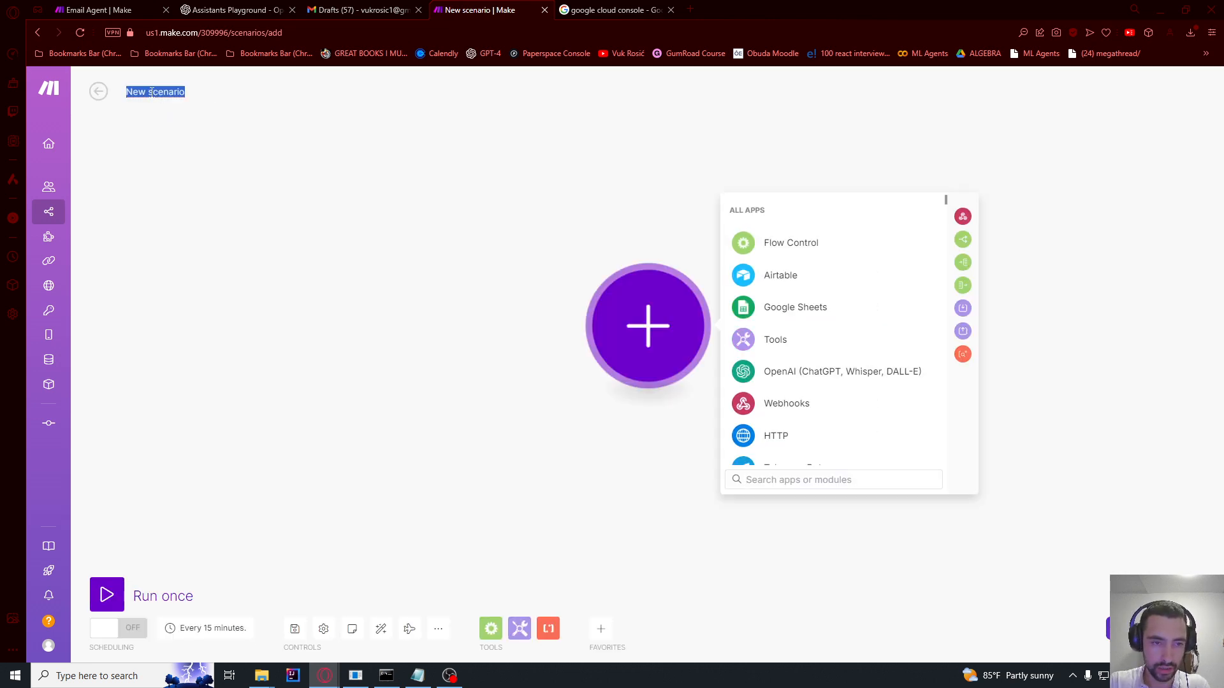
type("Email Agent")
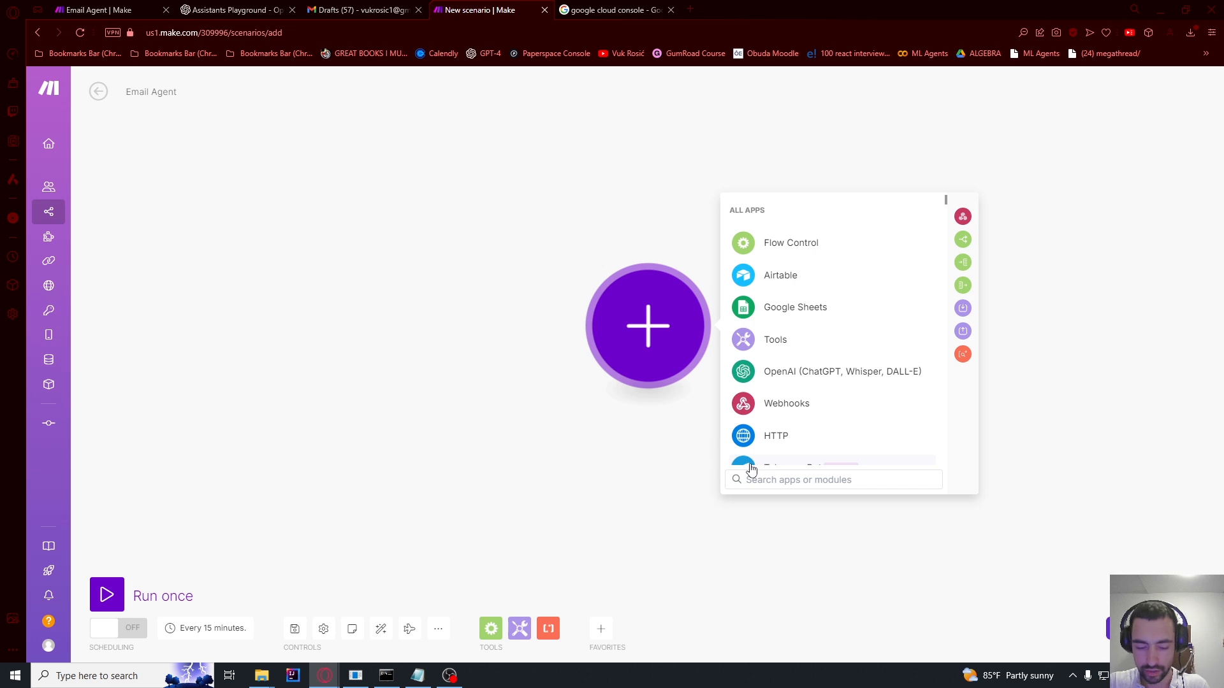
type("gmail")
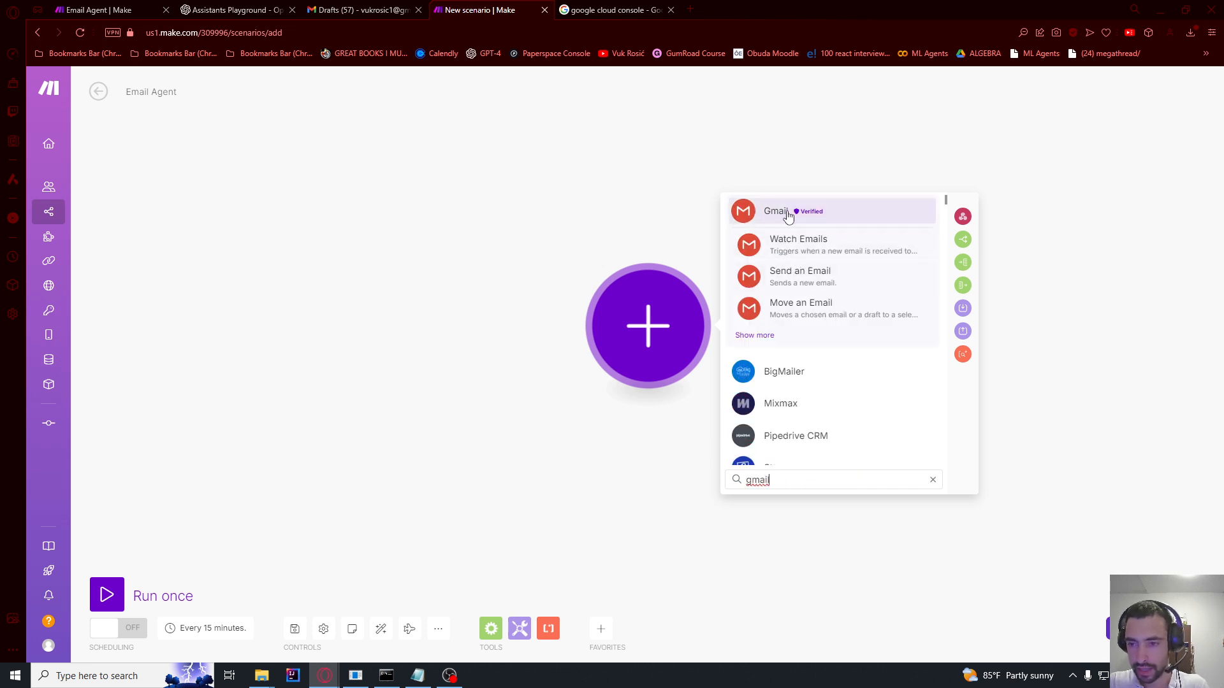
left_click(790, 212)
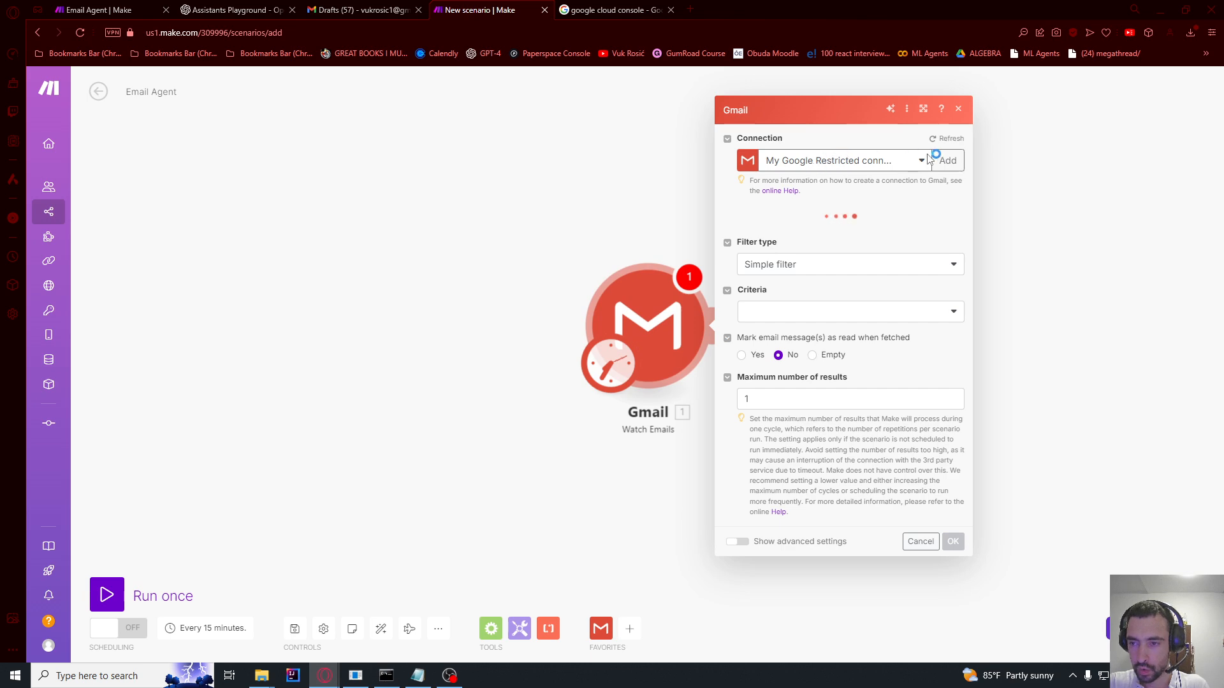
left_click(947, 139)
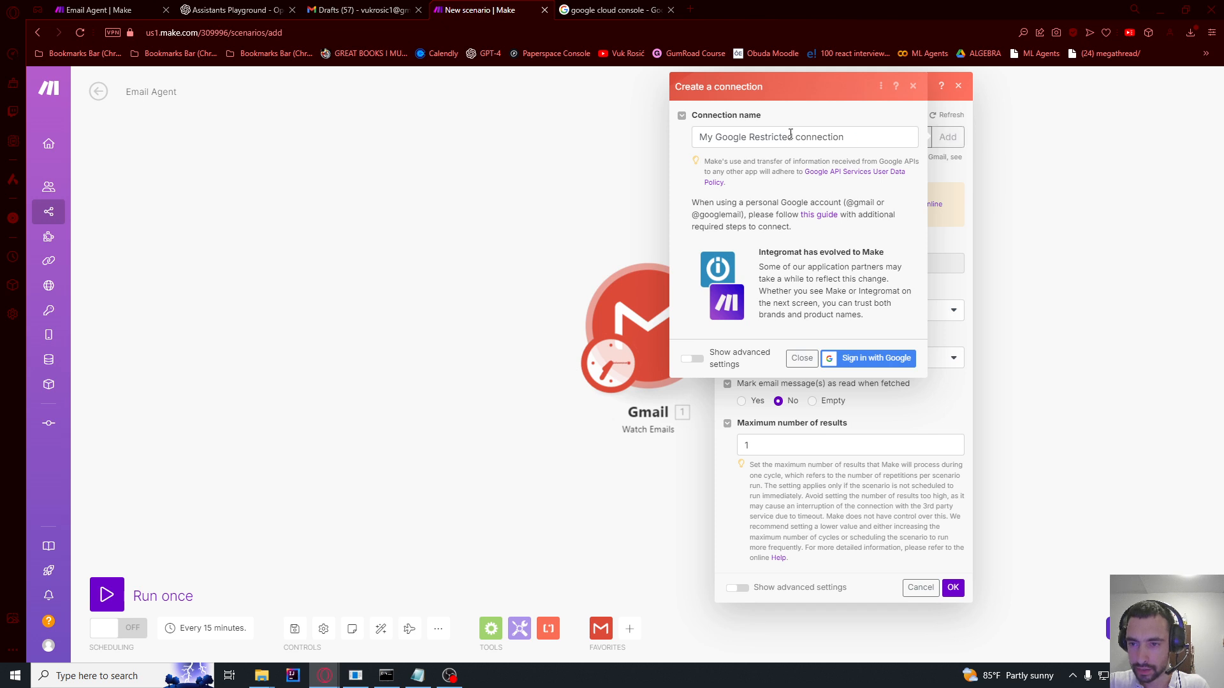
left_click(693, 359)
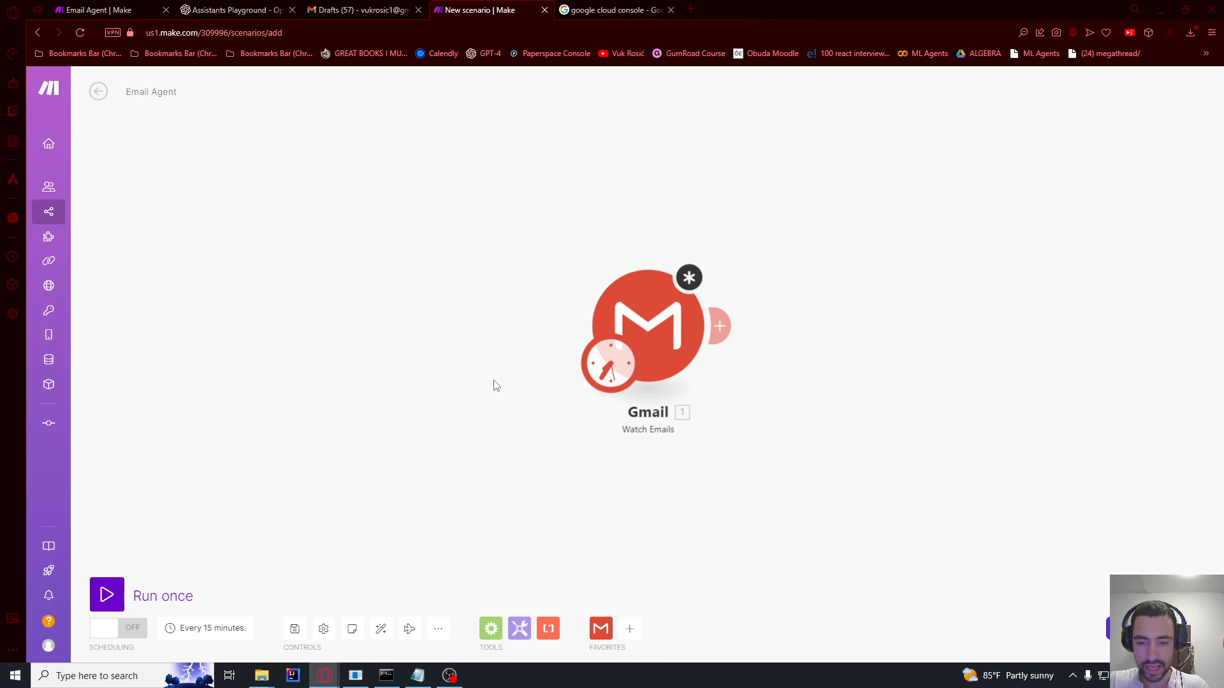
left_click(438, 631)
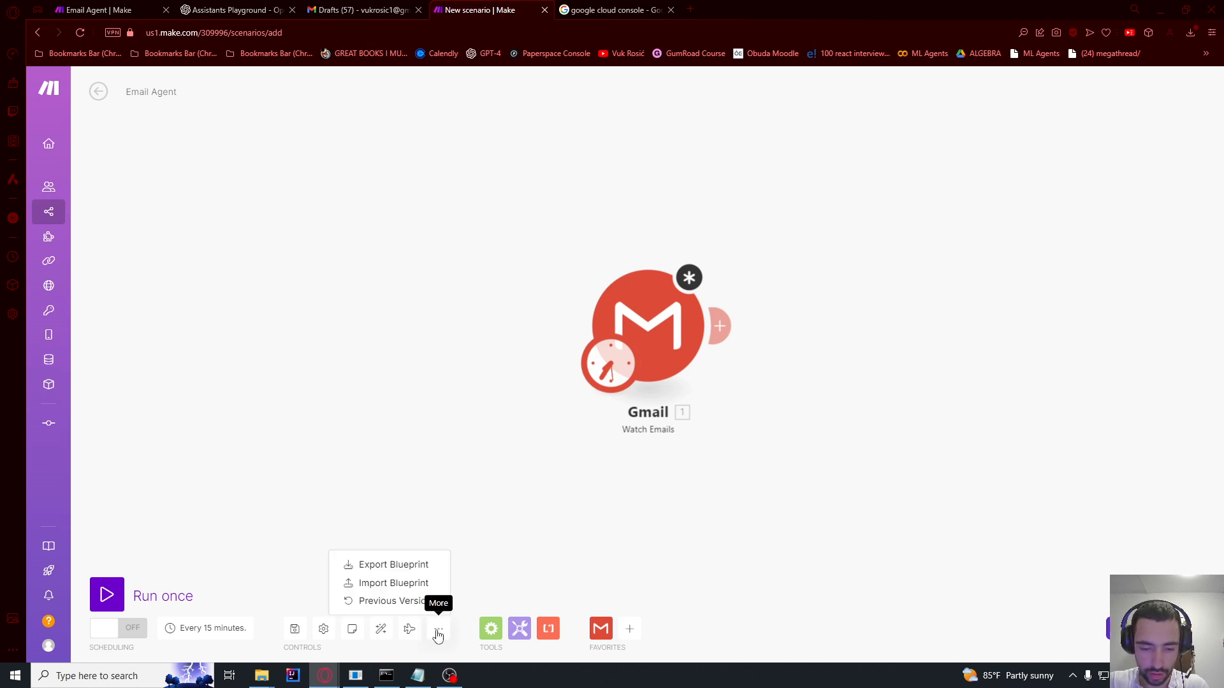
Step: Import the blueprint (11).json file from Downloads into the Email Agent scenario
left_click(395, 583)
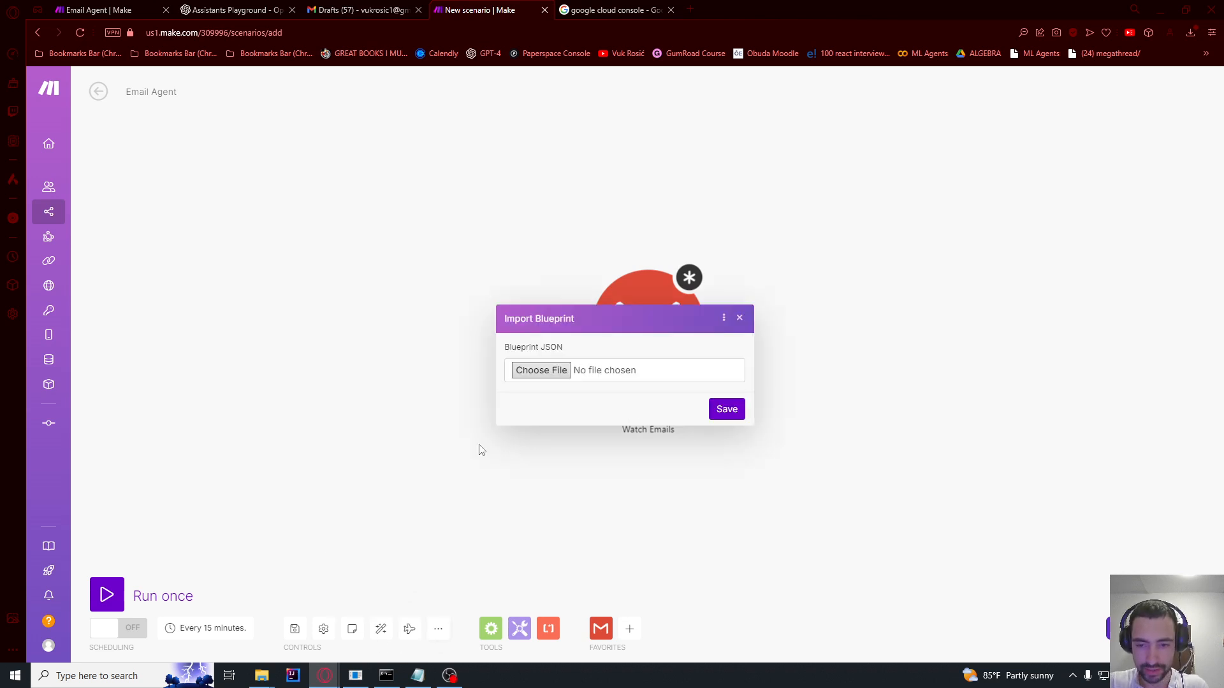
left_click(526, 372)
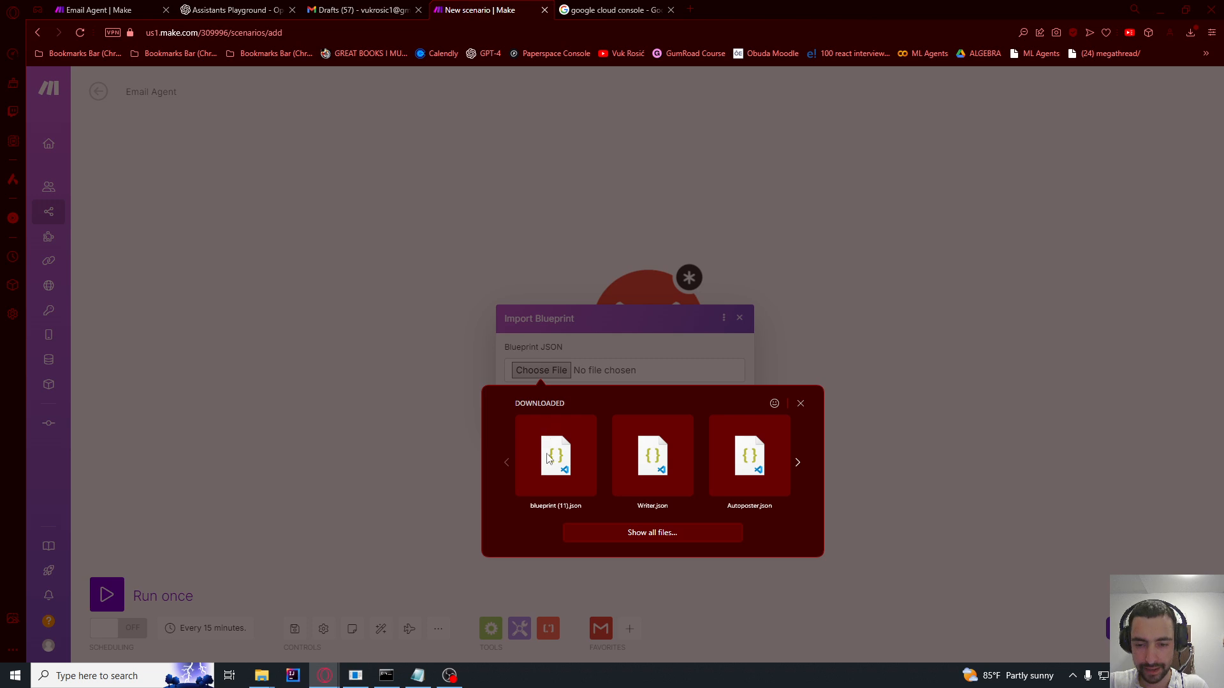
left_click(555, 456)
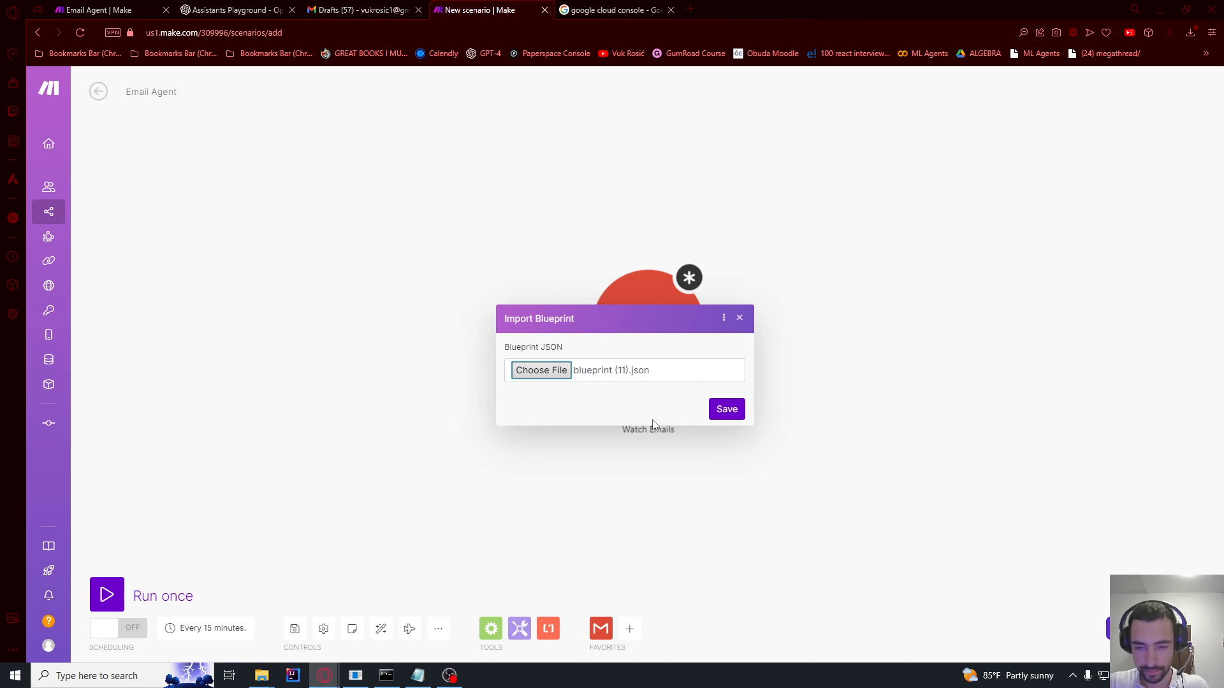
left_click(727, 410)
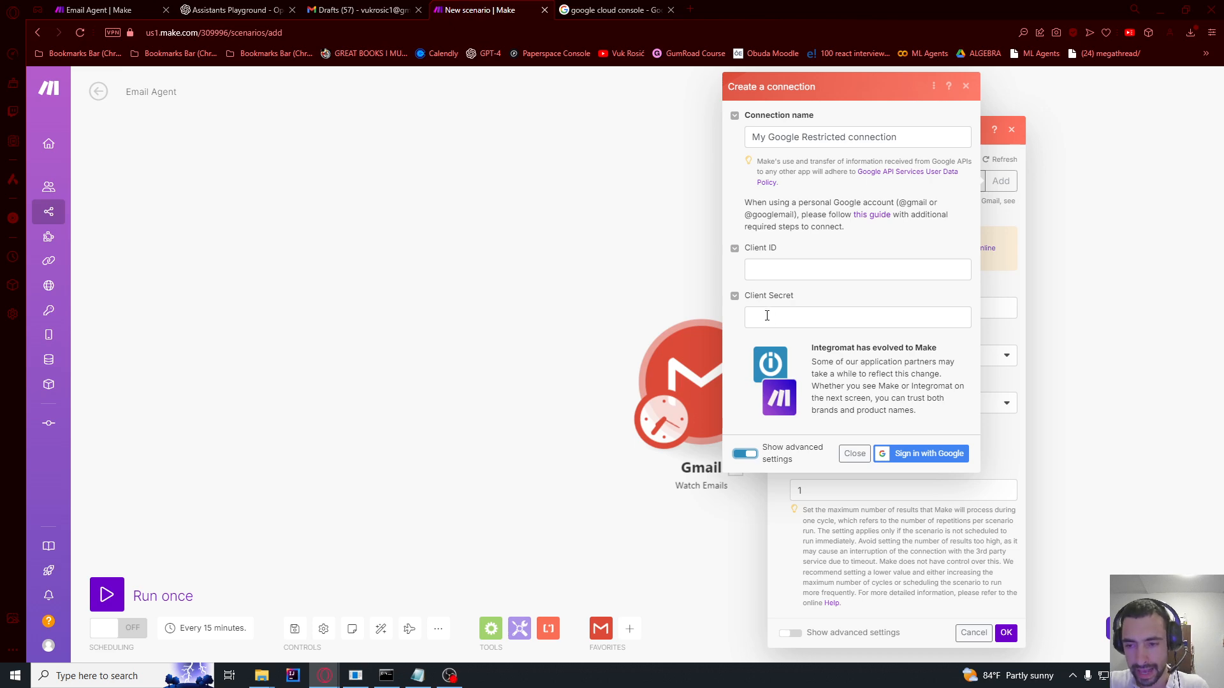
Step: Open Google Cloud Console from the search results and create a project named Tutorial
left_click(616, 5)
left_click_drag(195, 97, 233, 97)
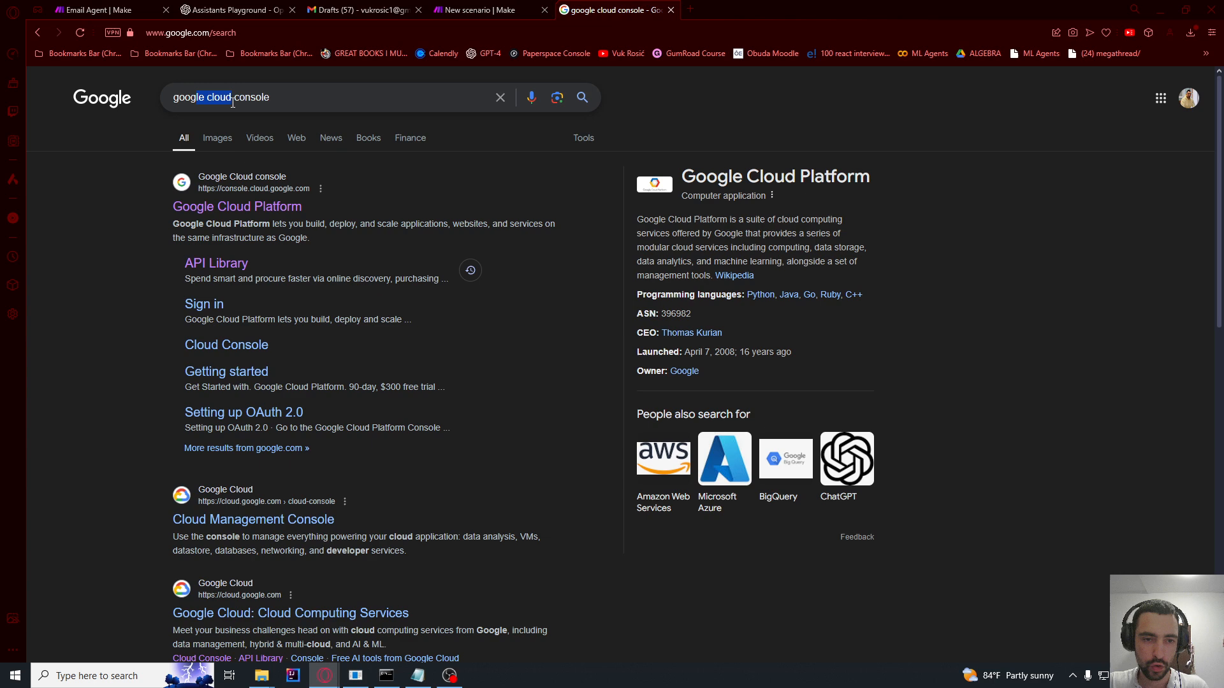
left_click(276, 97)
left_click(97, 208)
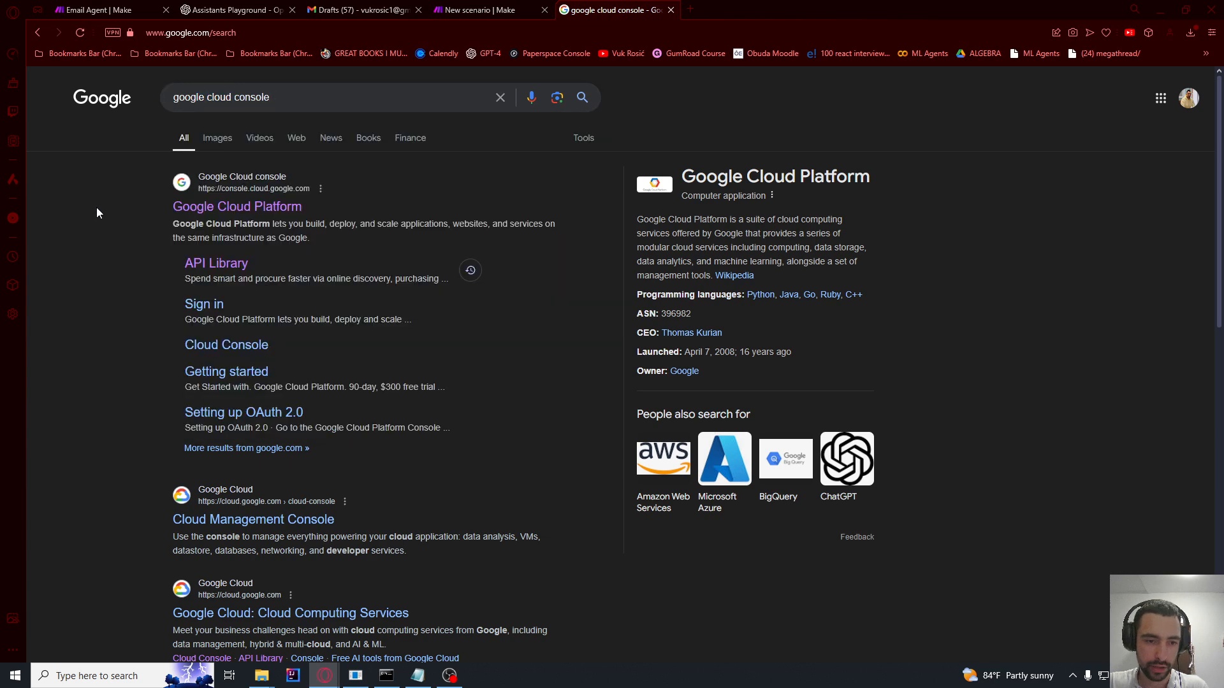
left_click(207, 207)
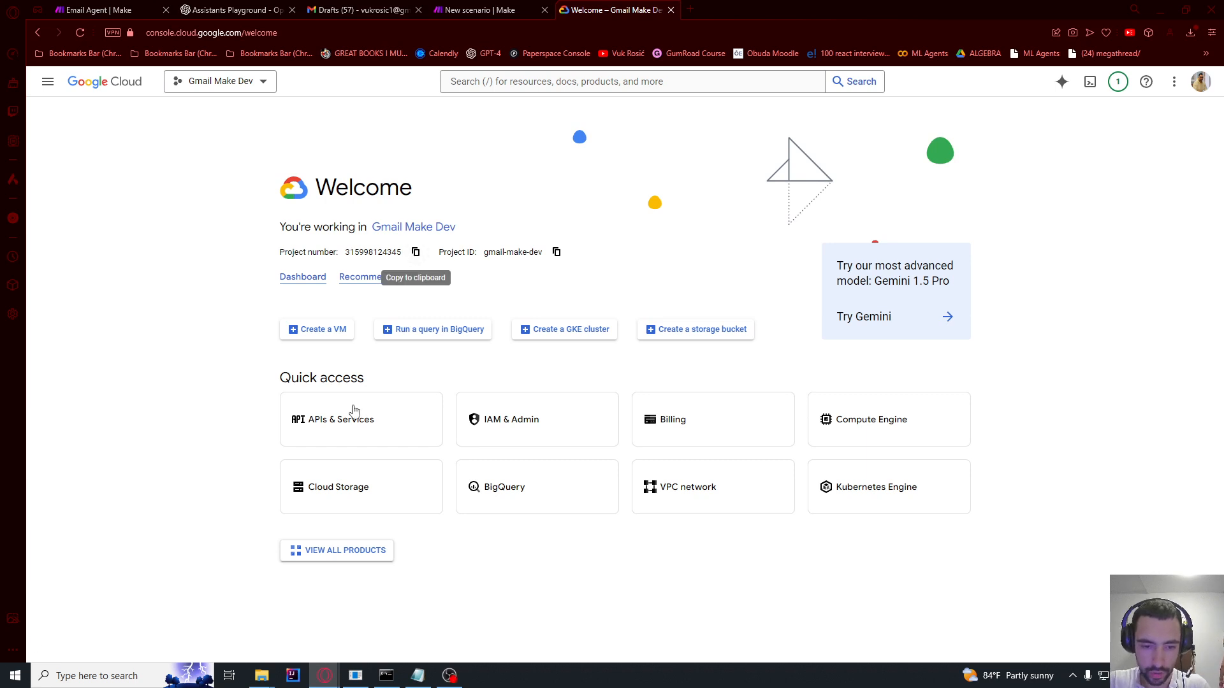
left_click(345, 431)
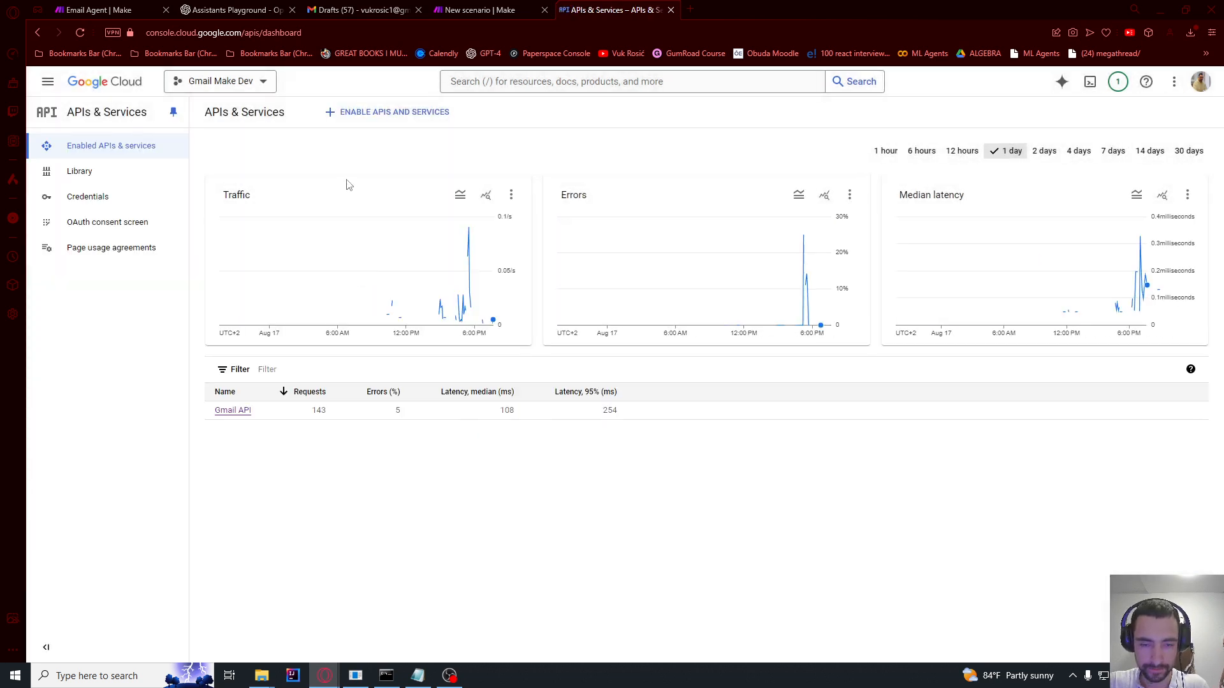
type("Tutorial")
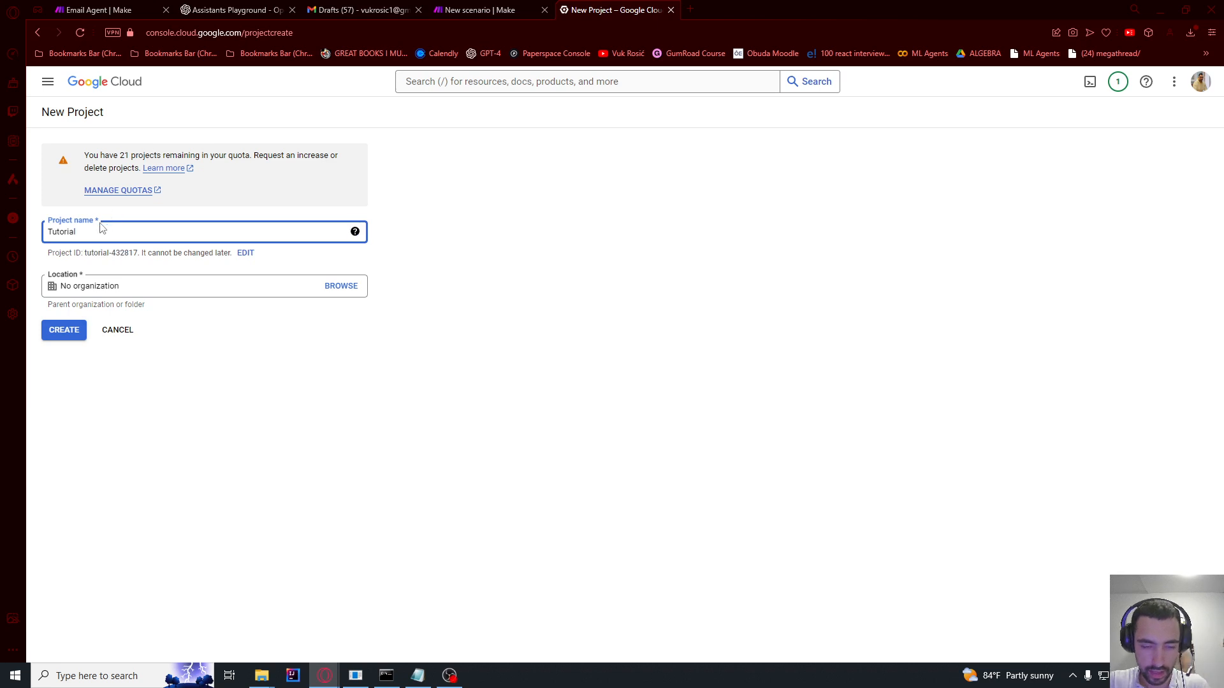
left_click(53, 330)
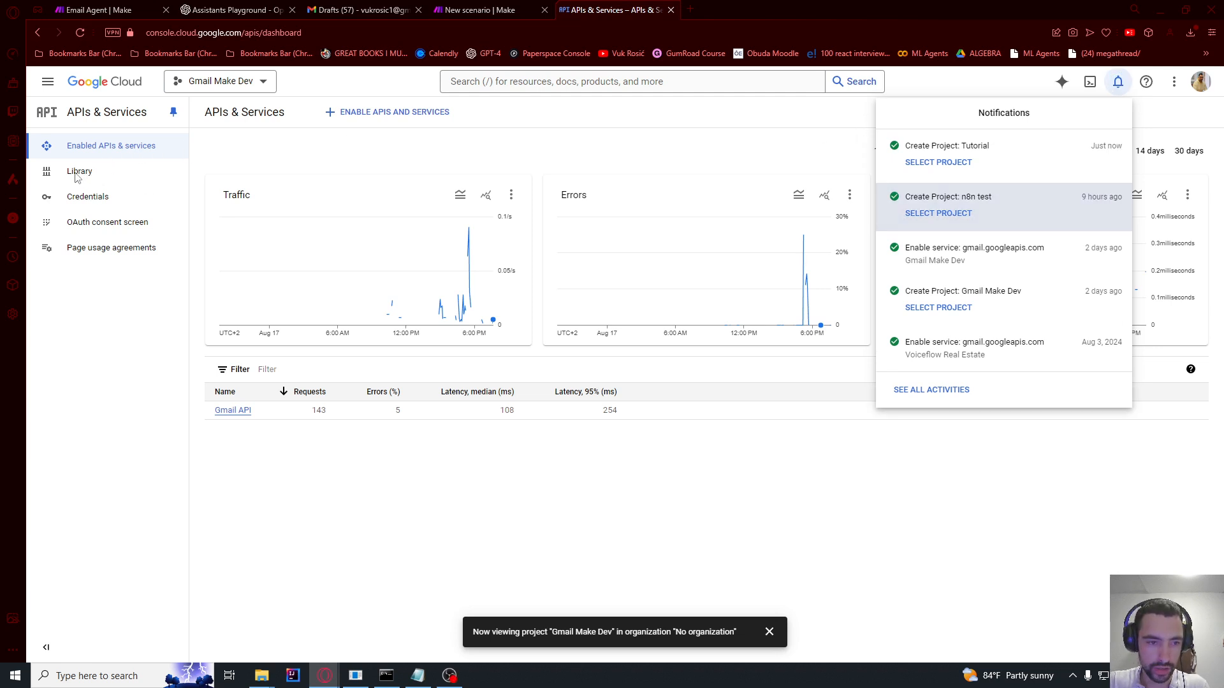
Step: Find the Gmail API in the API library and enable it for the Tutorial project
left_click(80, 172)
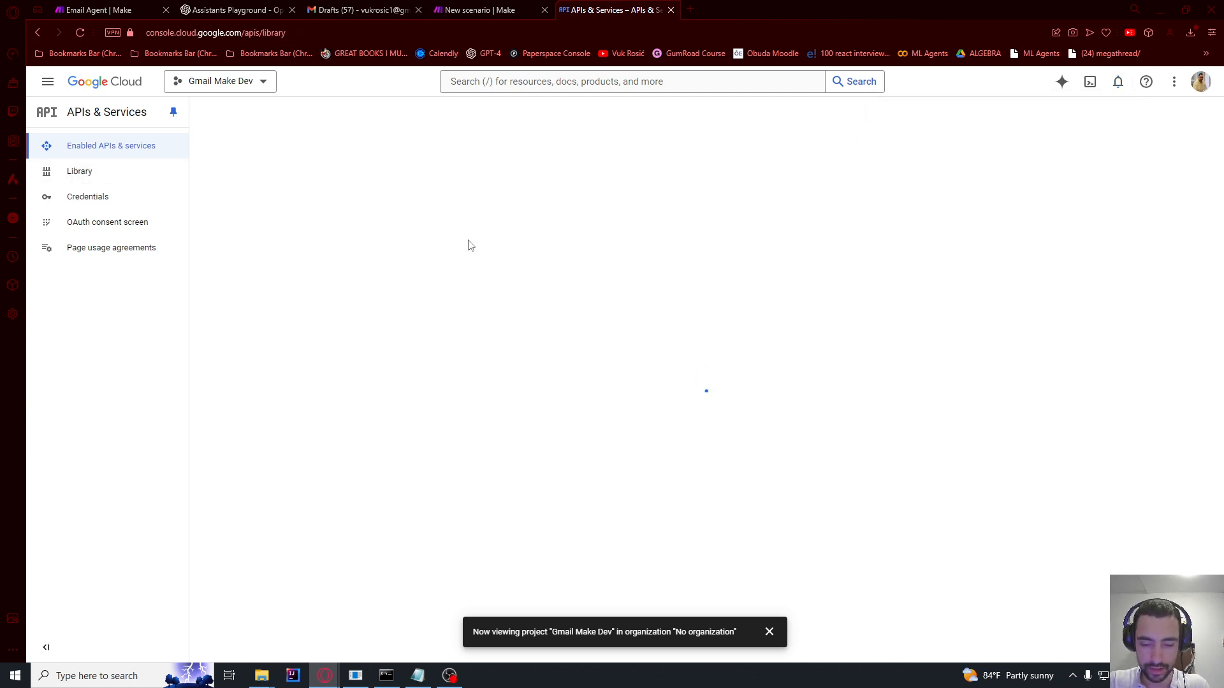
type("gmail")
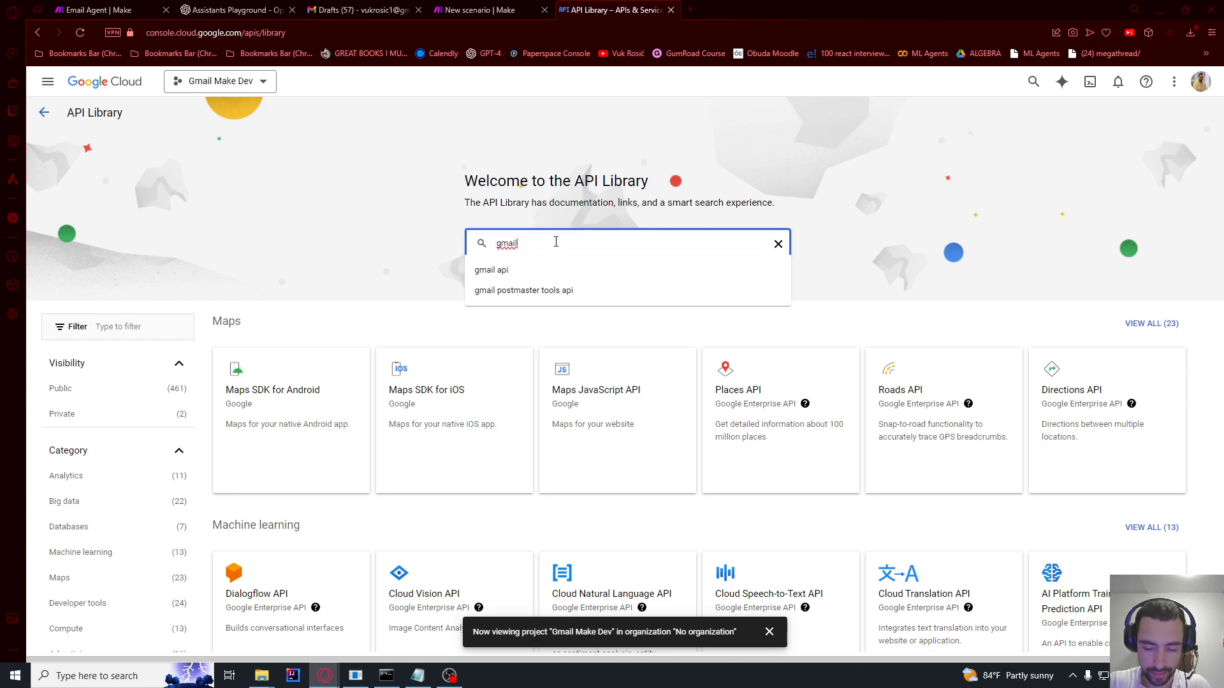
key("Return")
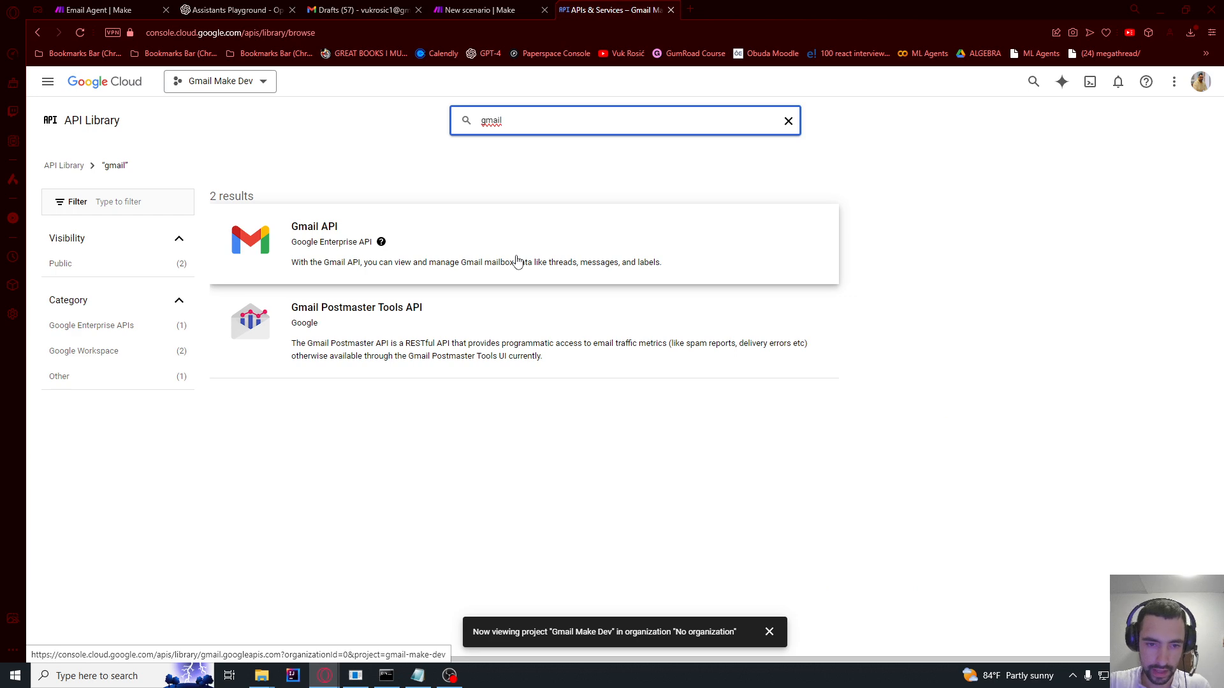
left_click(301, 233)
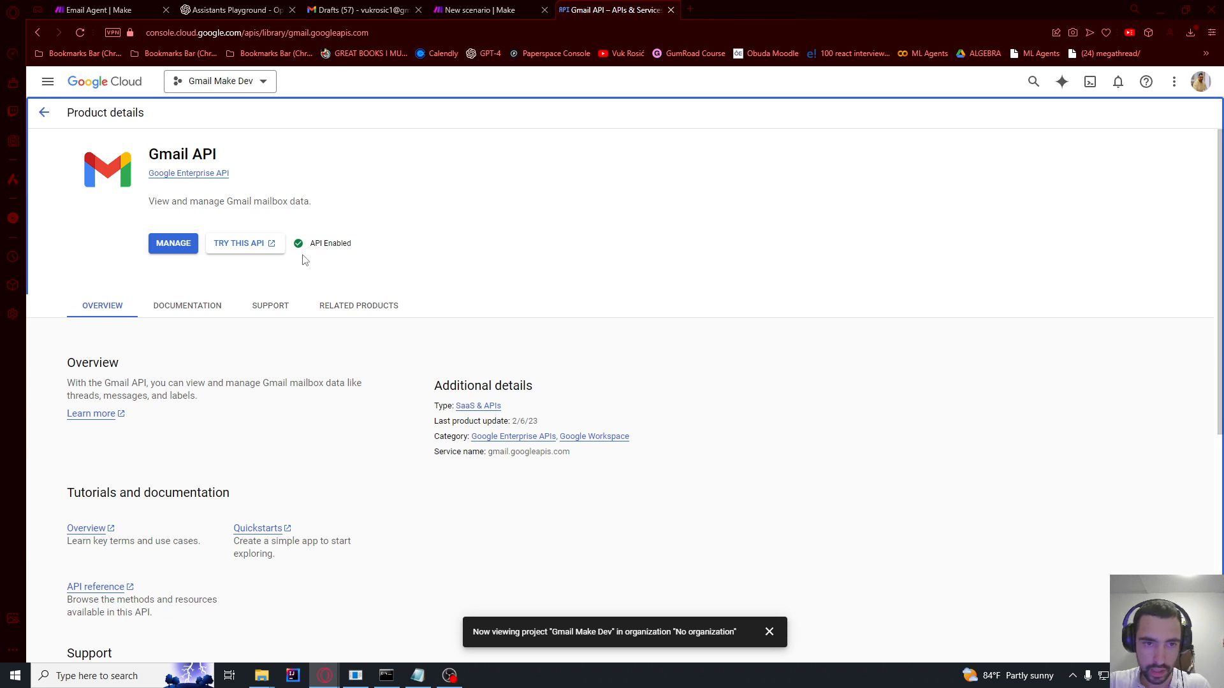
left_click(265, 82)
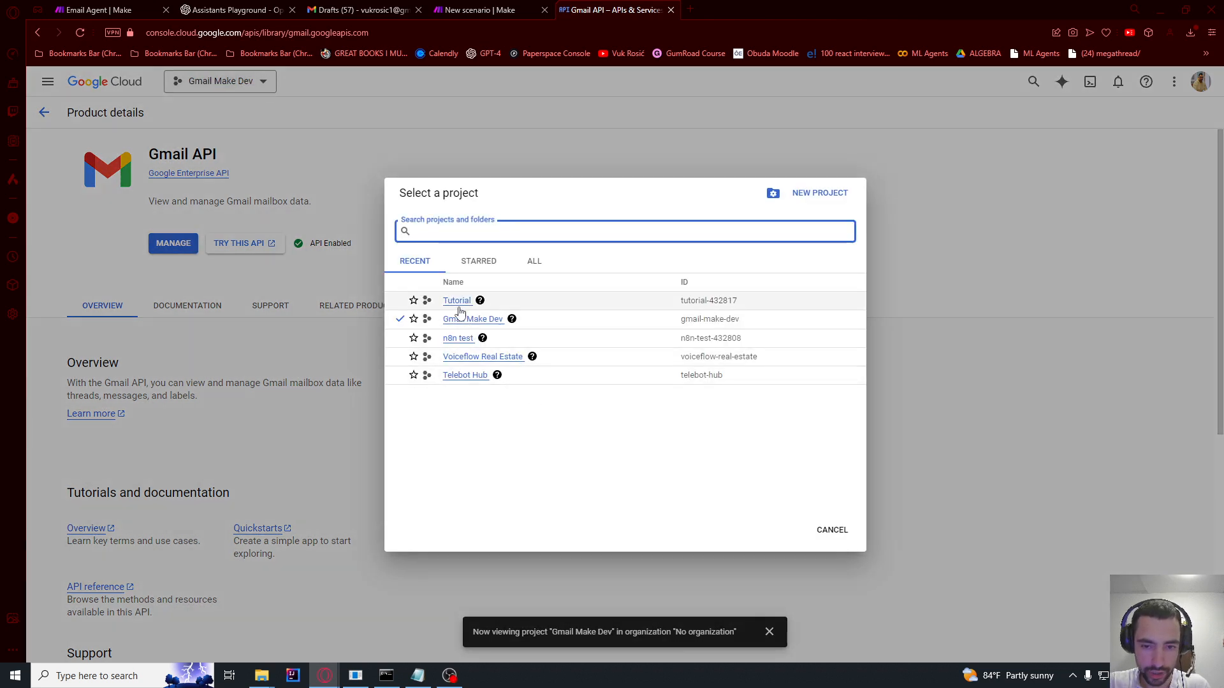
left_click(457, 301)
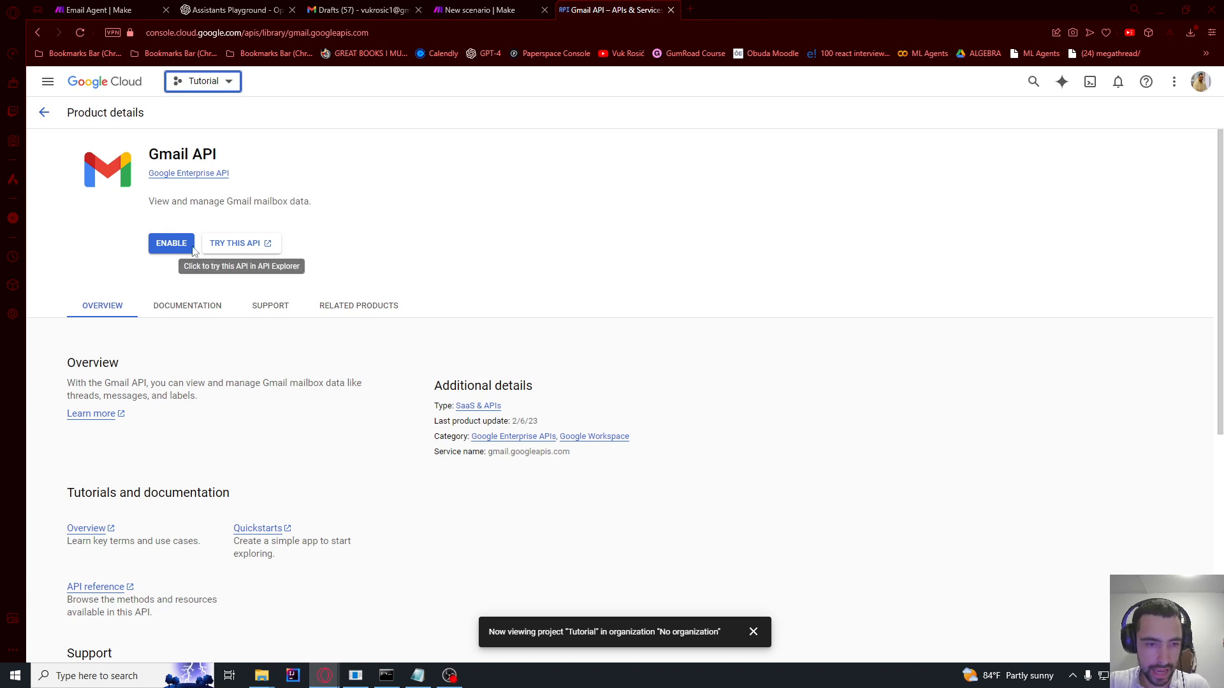
left_click(183, 245)
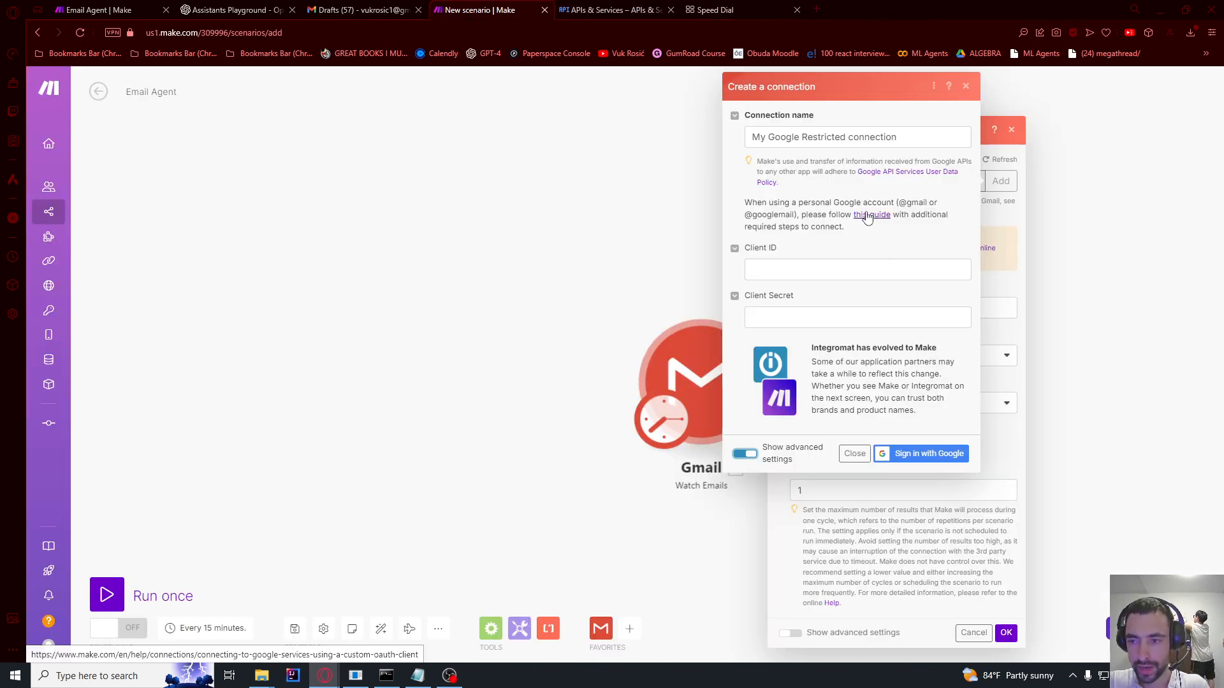
Step: Open Make's custom OAuth client guide in a new tab, then go to Tutorial's OAuth consent screen
right_click(872, 218)
left_click(905, 228)
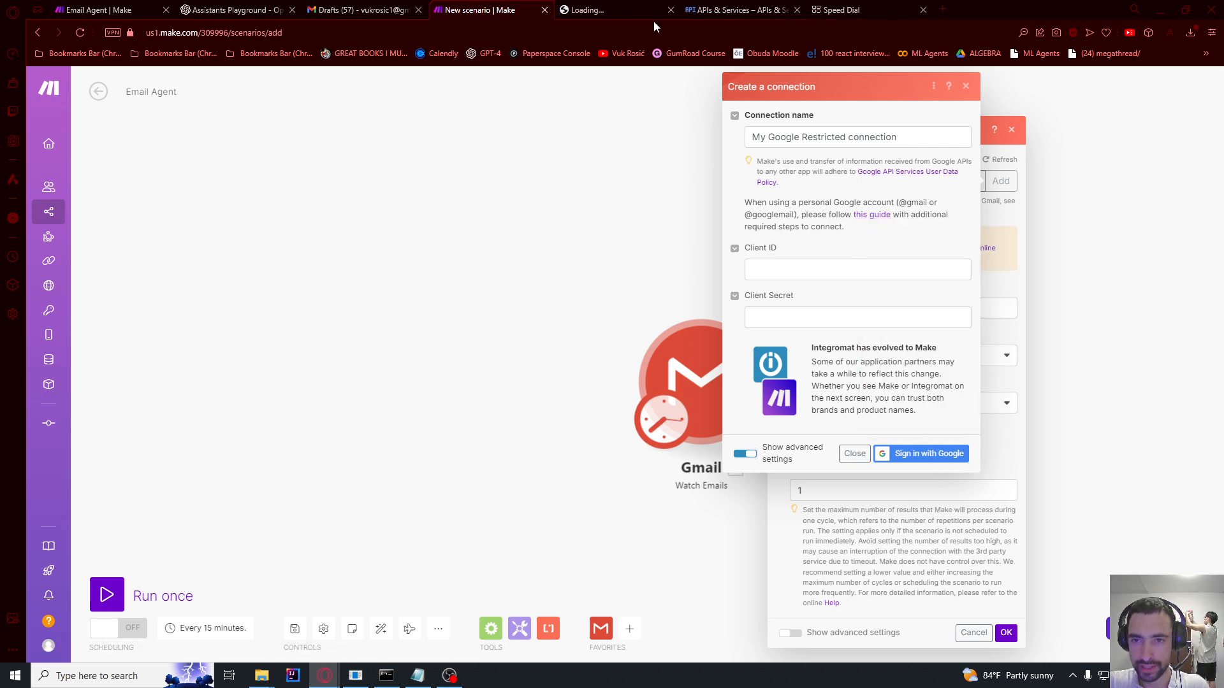
left_click(643, 10)
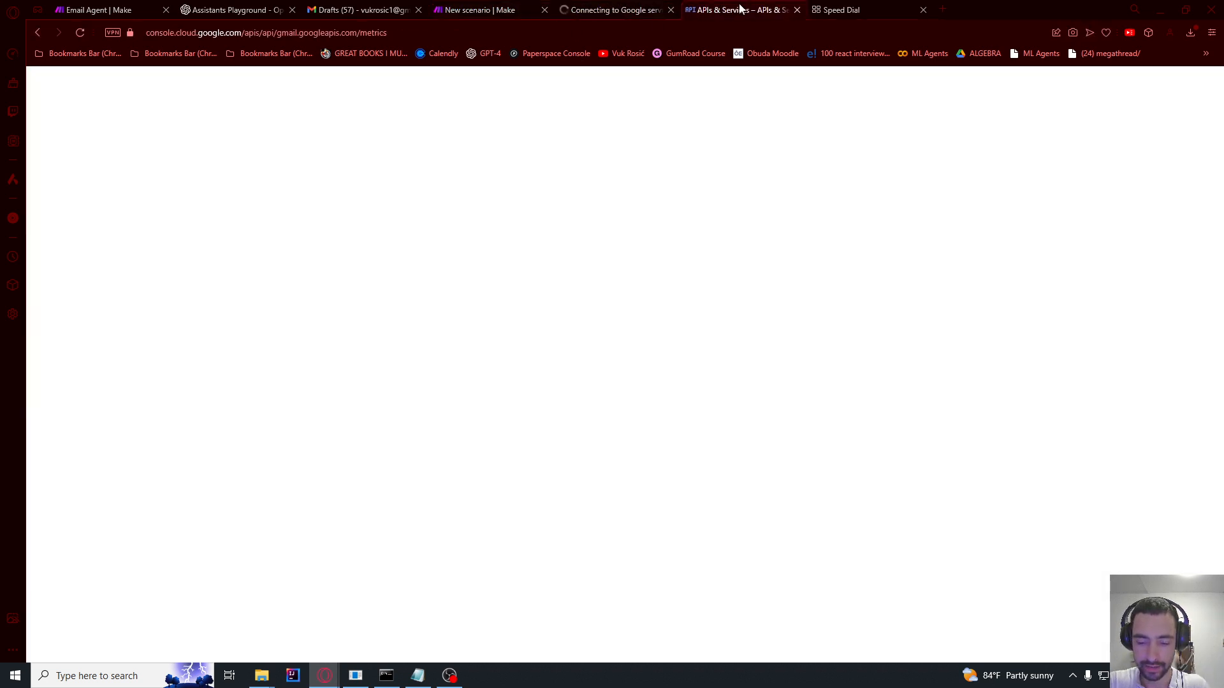
left_click_drag(509, 260, 414, 214)
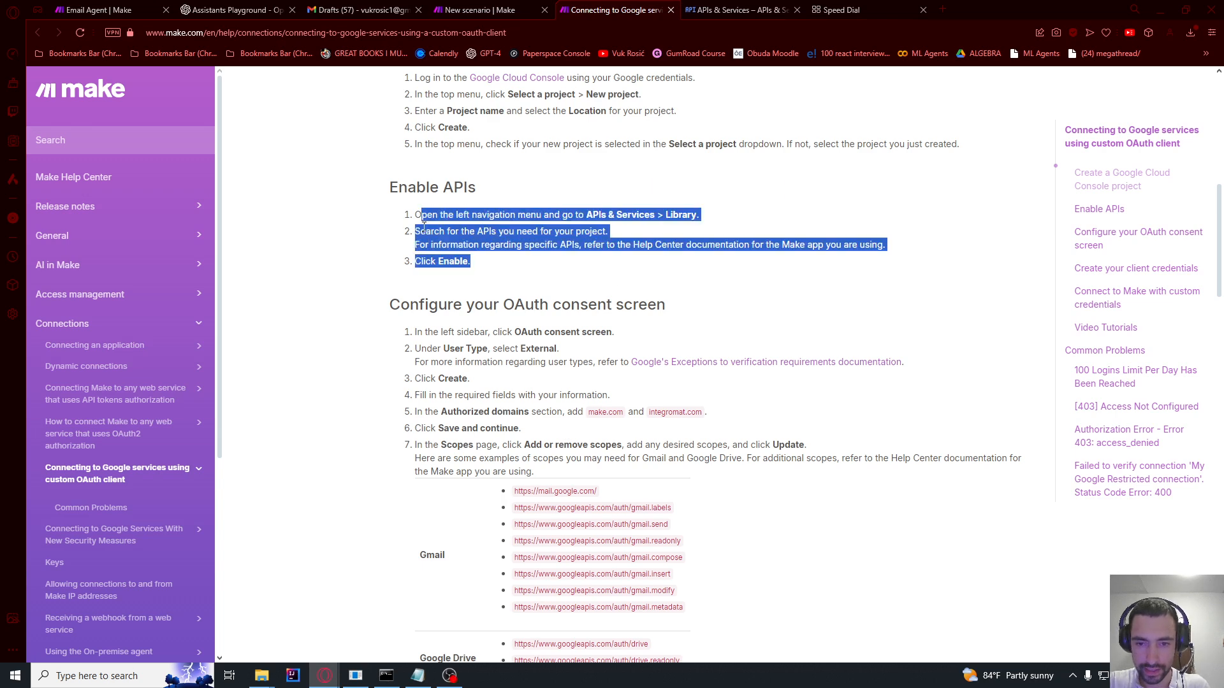
left_click_drag(415, 331, 611, 332)
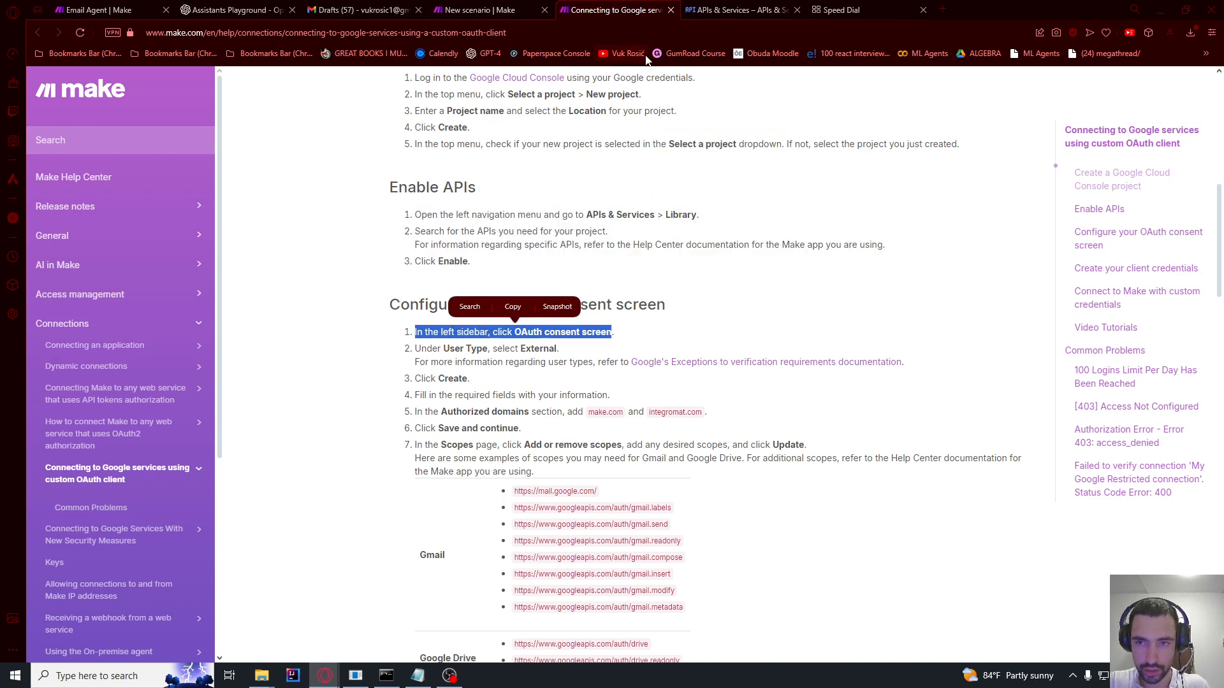
left_click(736, 9)
left_click(86, 226)
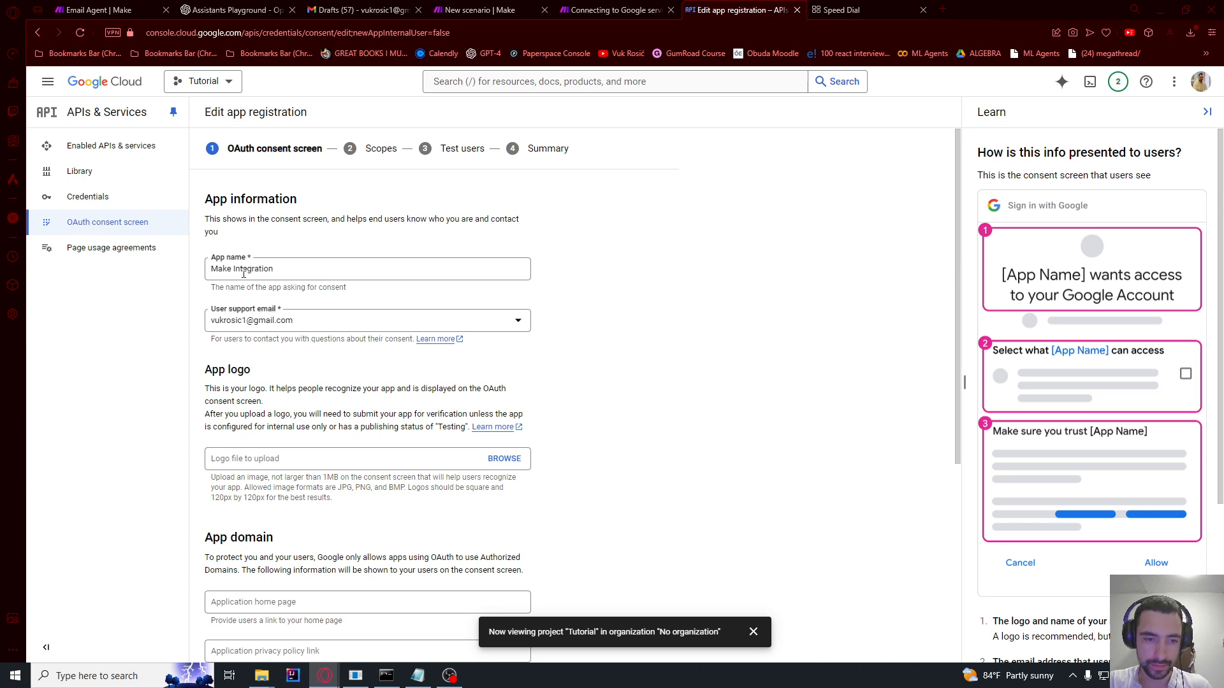
Step: Keep the existing user support email on the consent screen form
left_click_drag(275, 271, 208, 274)
left_click(171, 339)
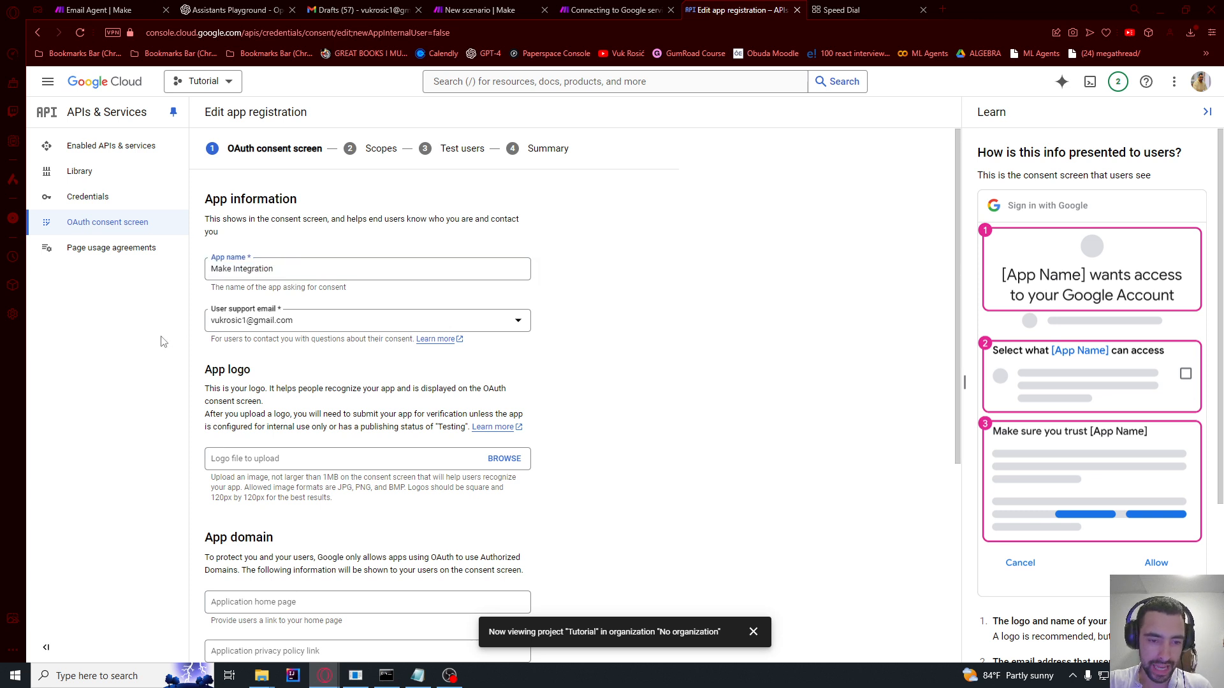
left_click(244, 327)
left_click(244, 327)
left_click(223, 324)
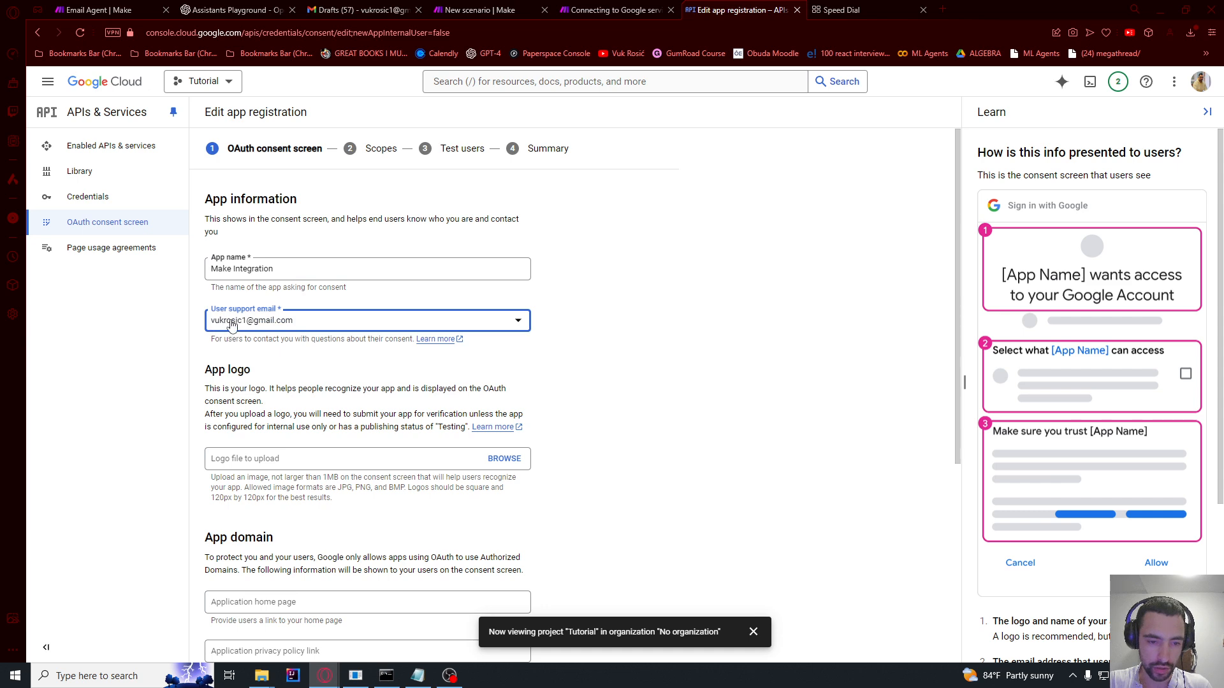
scroll(253, 283, "down", 2)
scroll(253, 282, "down", 3)
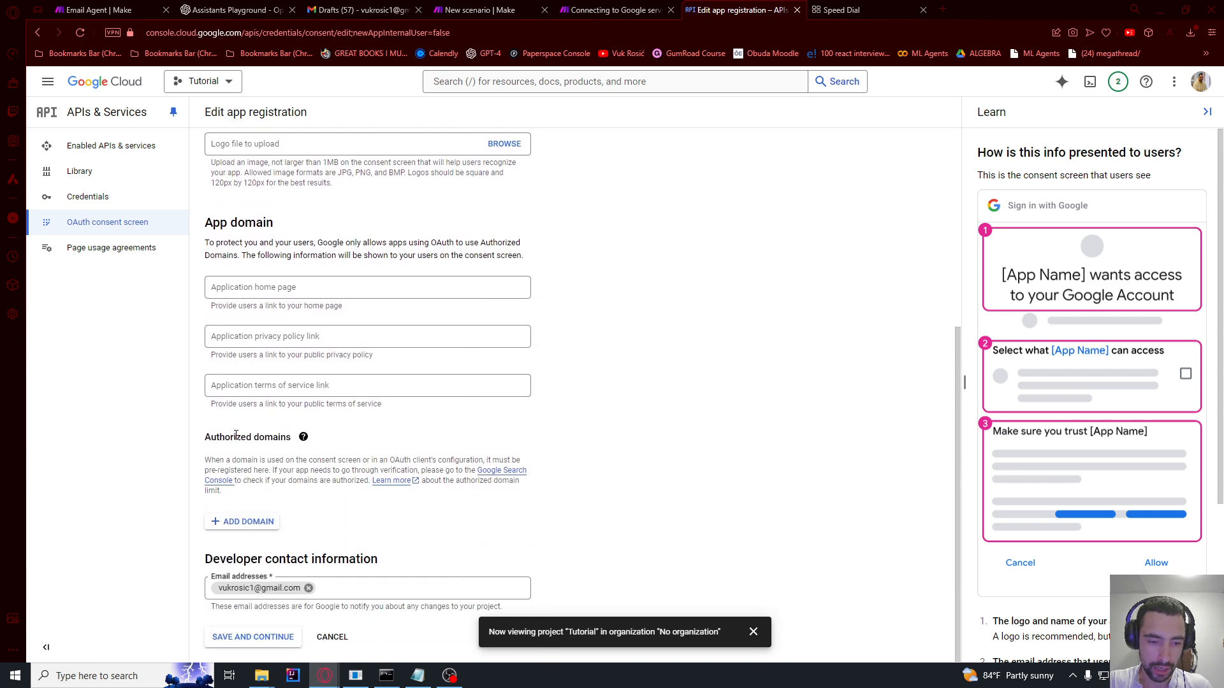
left_click_drag(232, 435, 275, 437)
Step: Add make.com from the Make guide as the first authorized domain
left_click(242, 521)
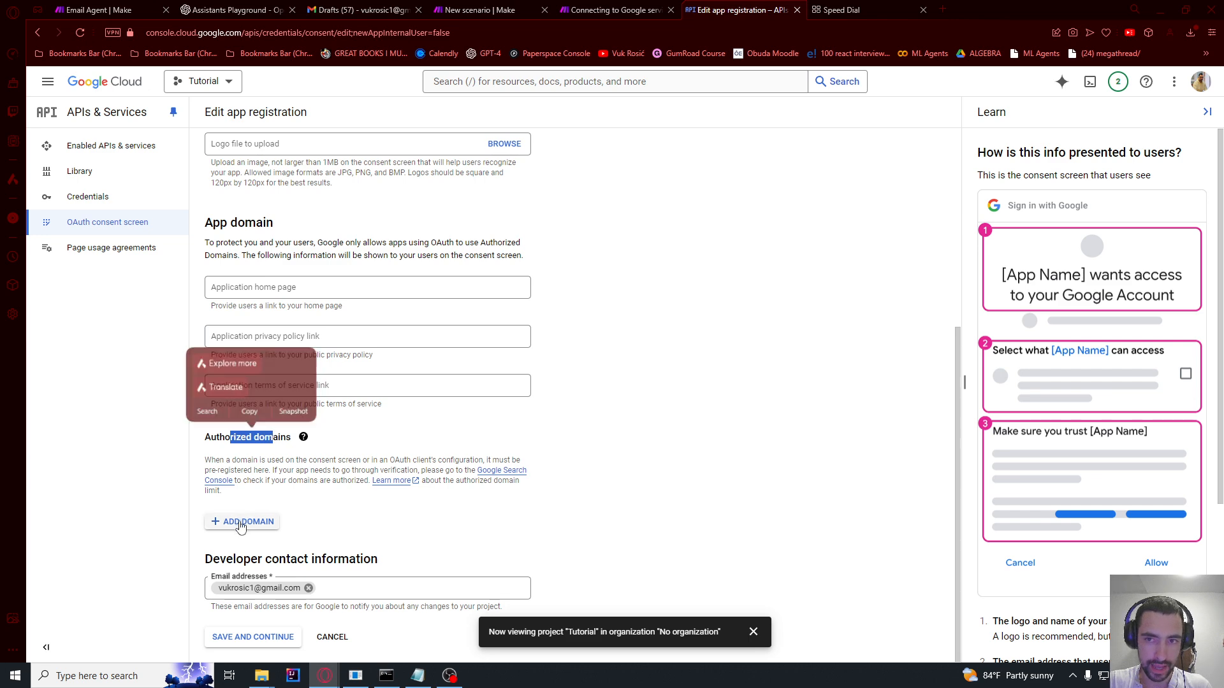
left_click(606, 10)
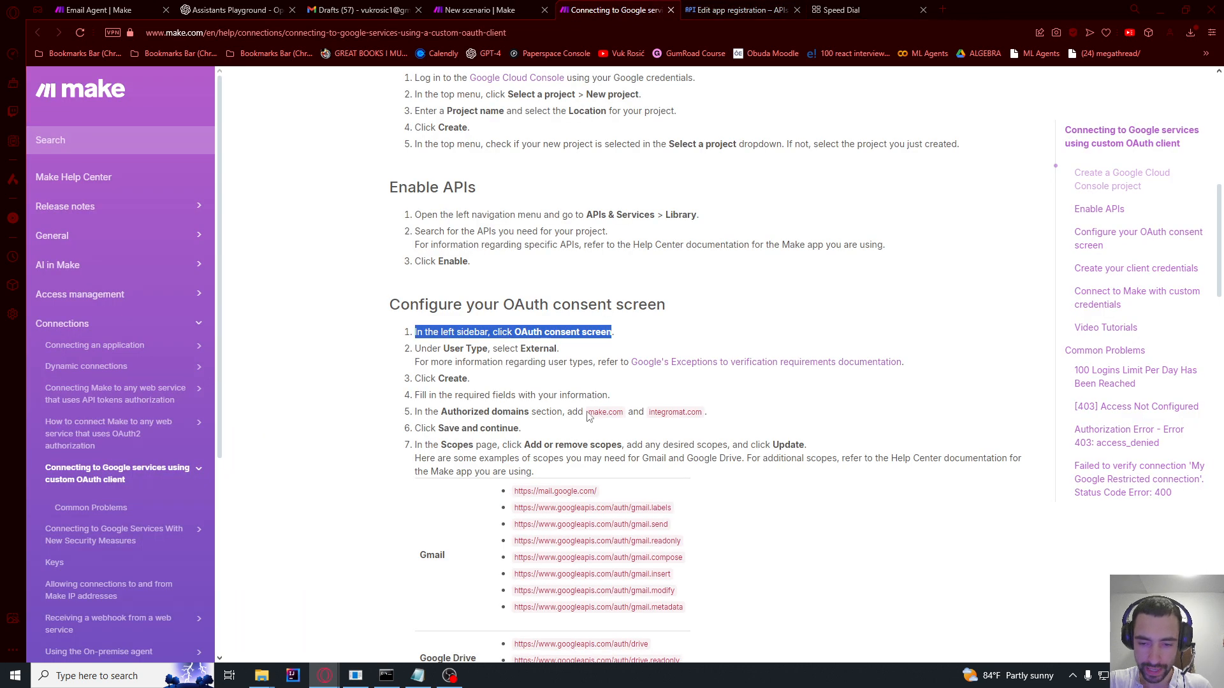
left_click_drag(589, 414, 625, 413)
key("ctrl+c")
left_click(740, 9)
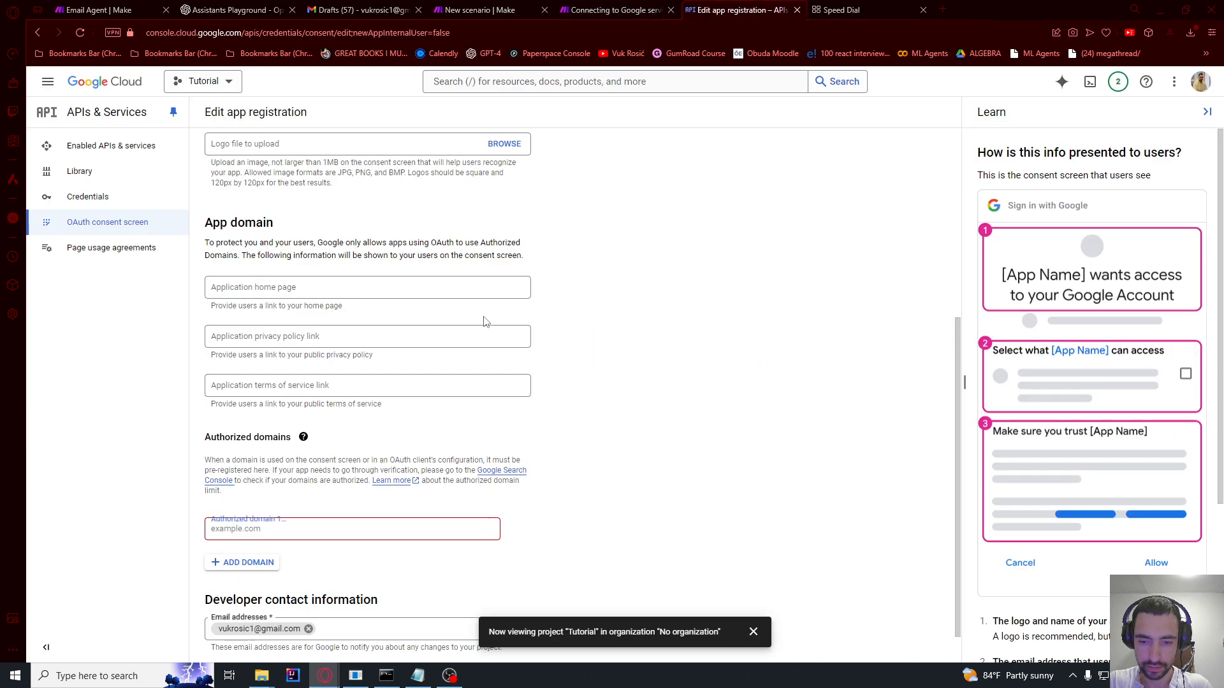
left_click(241, 531)
key("ctrl+v")
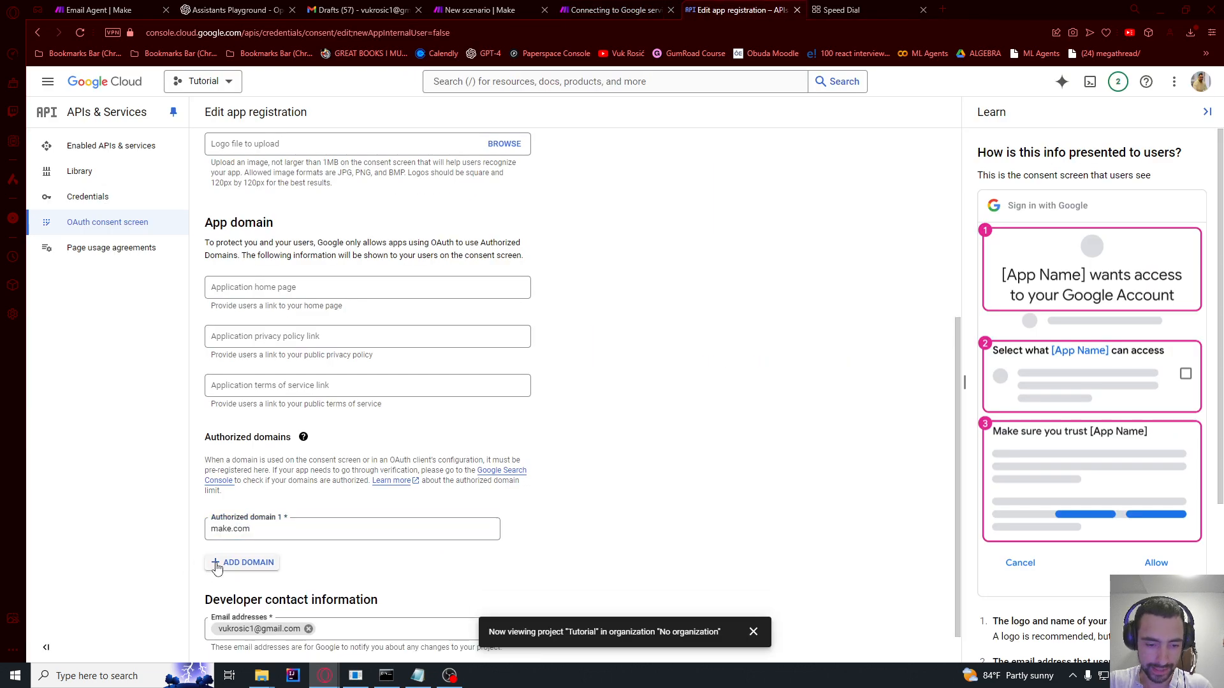
Step: Add integromat.com as the second authorized domain and save the app details
left_click(219, 565)
key("ctrl+Tab")
left_click_drag(648, 413, 701, 411)
key("ctrl+c")
key("ctrl+Tab")
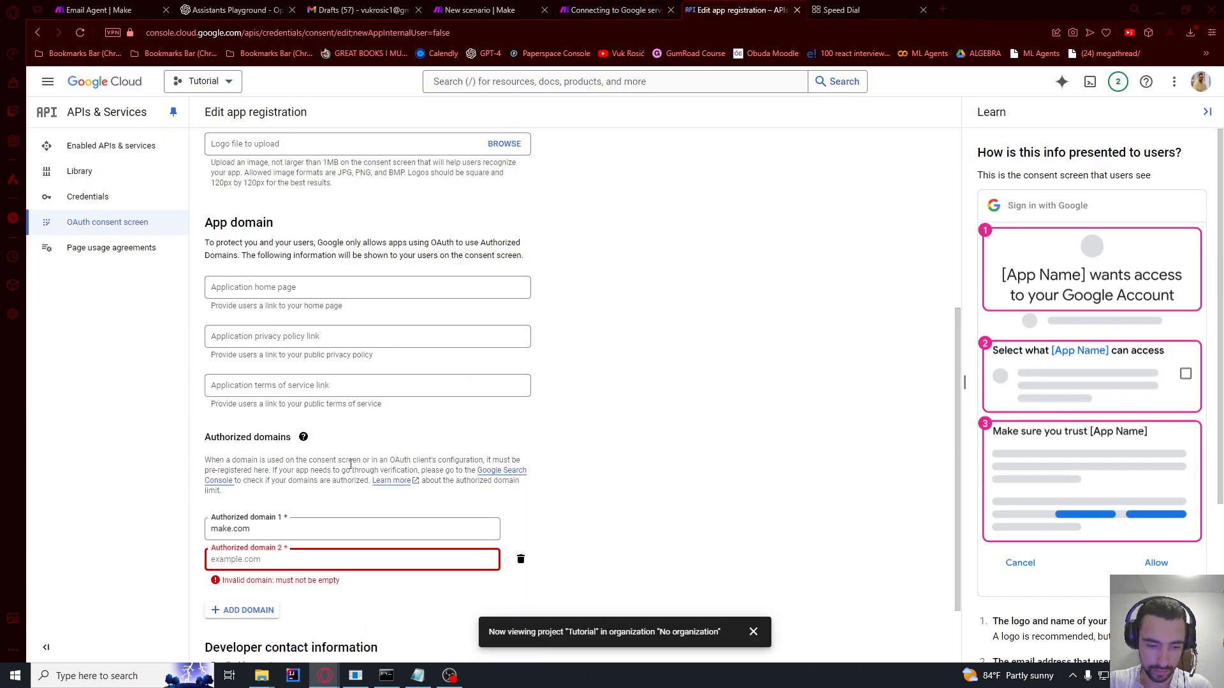
key("ctrl+v")
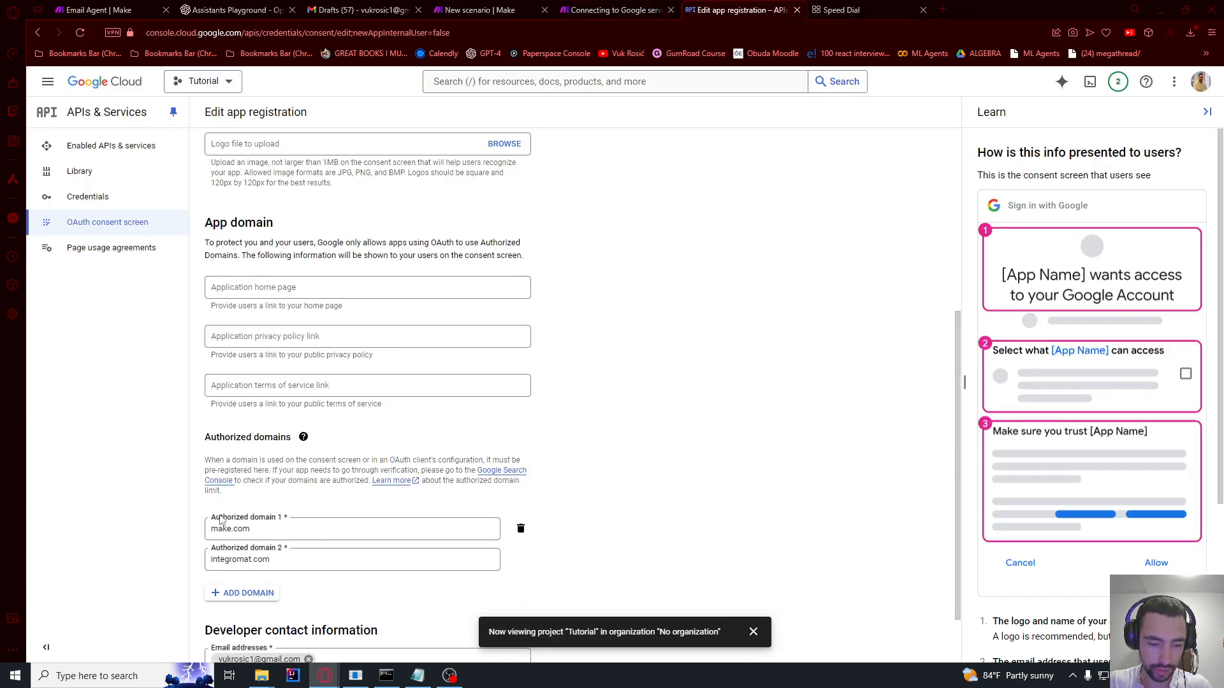
scroll(206, 522, "down", 1)
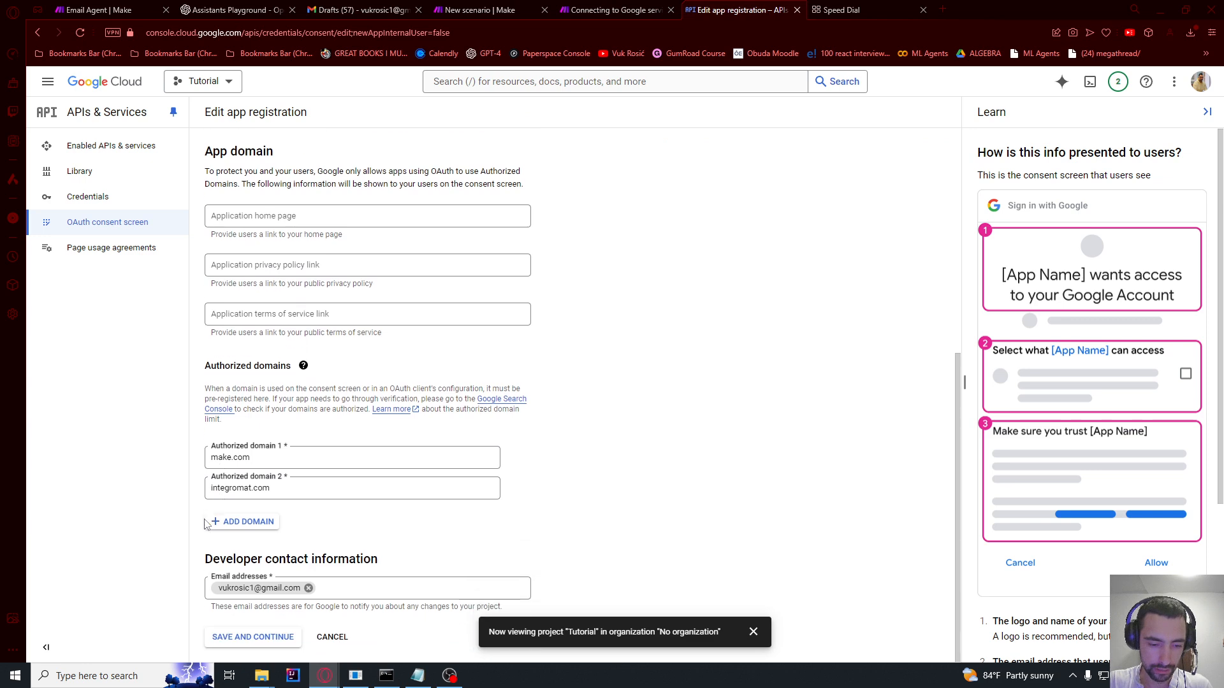
left_click(244, 636)
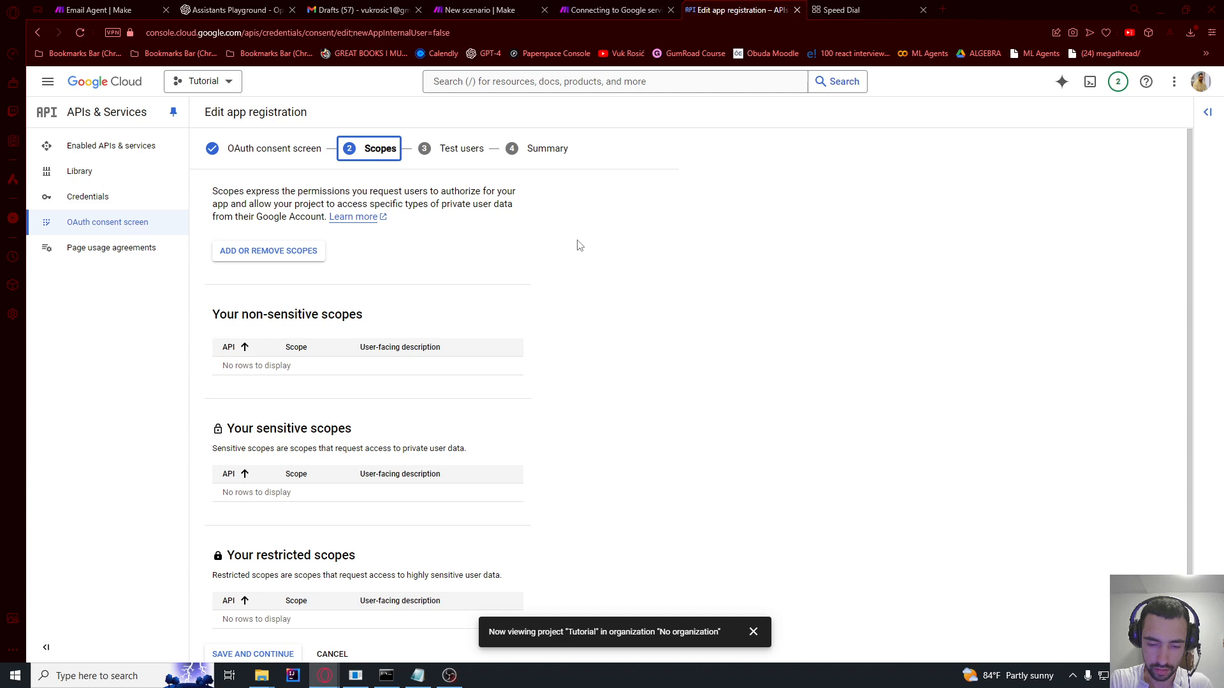
Step: Add all scopes matching the 'gmail' filter and save, reaching the Test users step
left_click(267, 251)
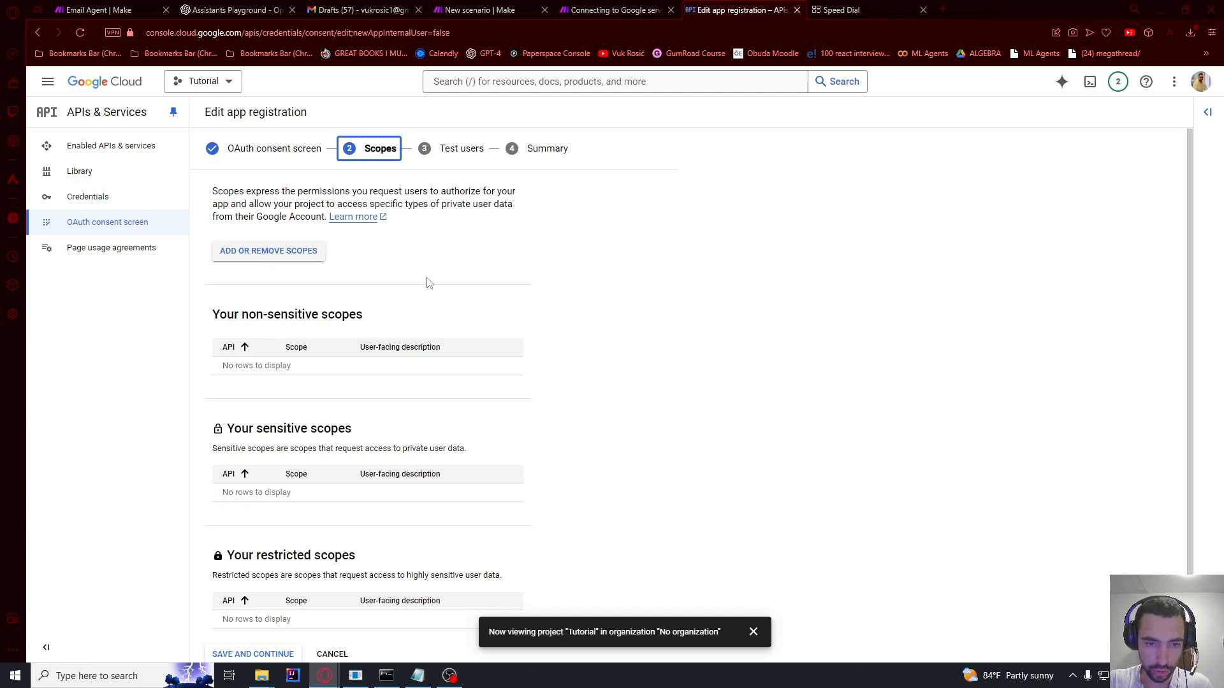
left_click(845, 187)
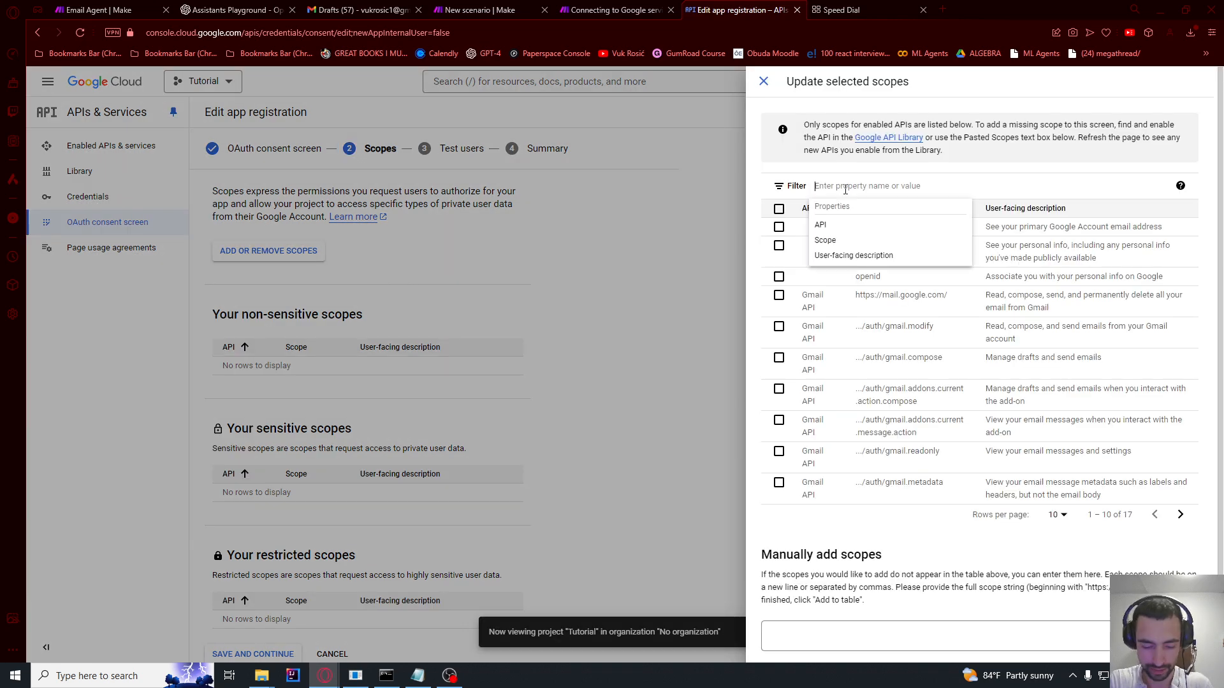
type("gmail")
key("Return")
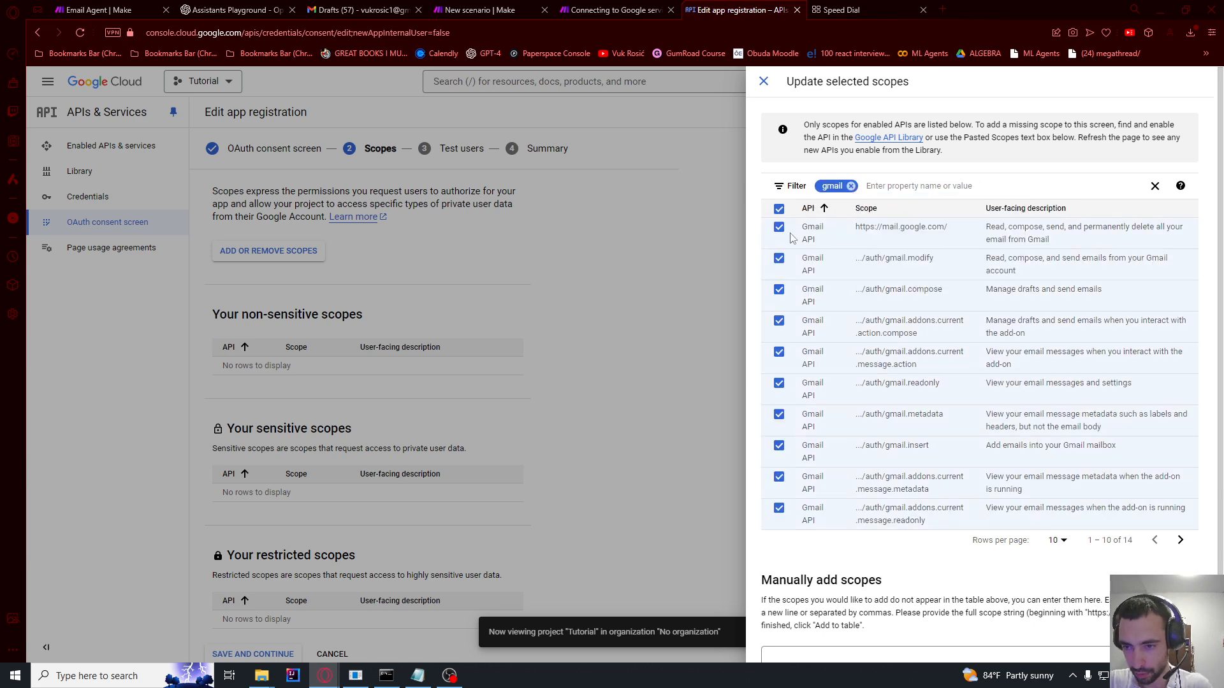
scroll(840, 367, "down", 3)
scroll(827, 379, "up", 2)
scroll(827, 376, "down", 3)
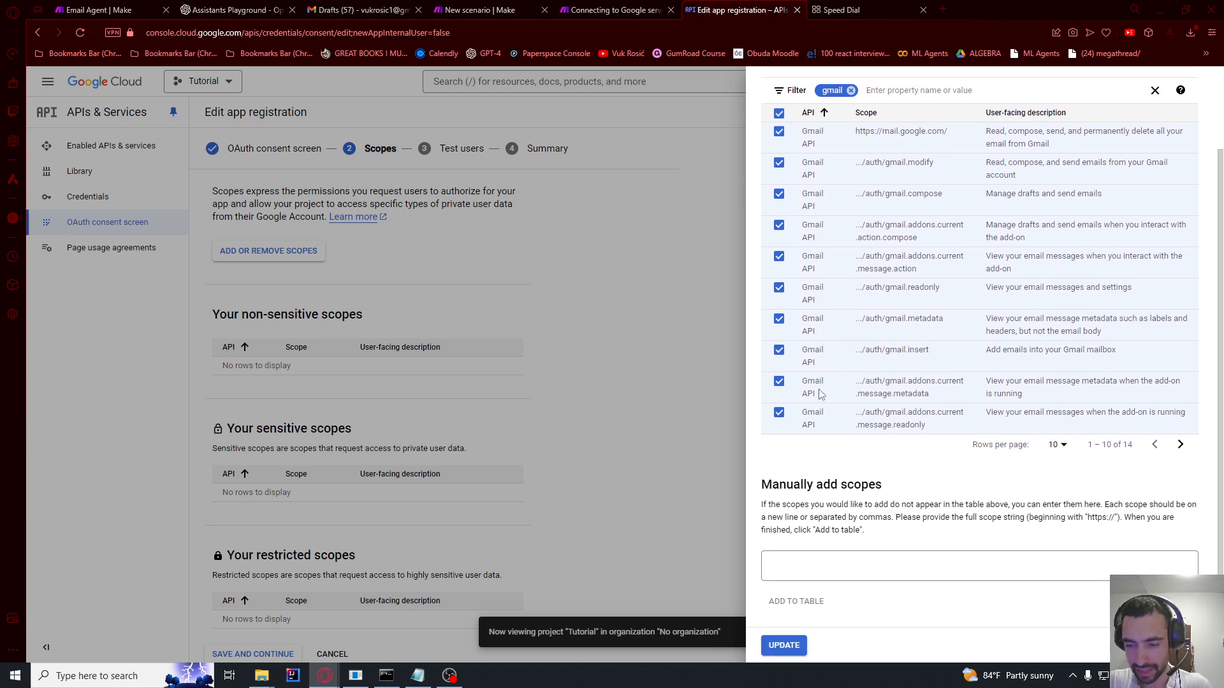
left_click(784, 646)
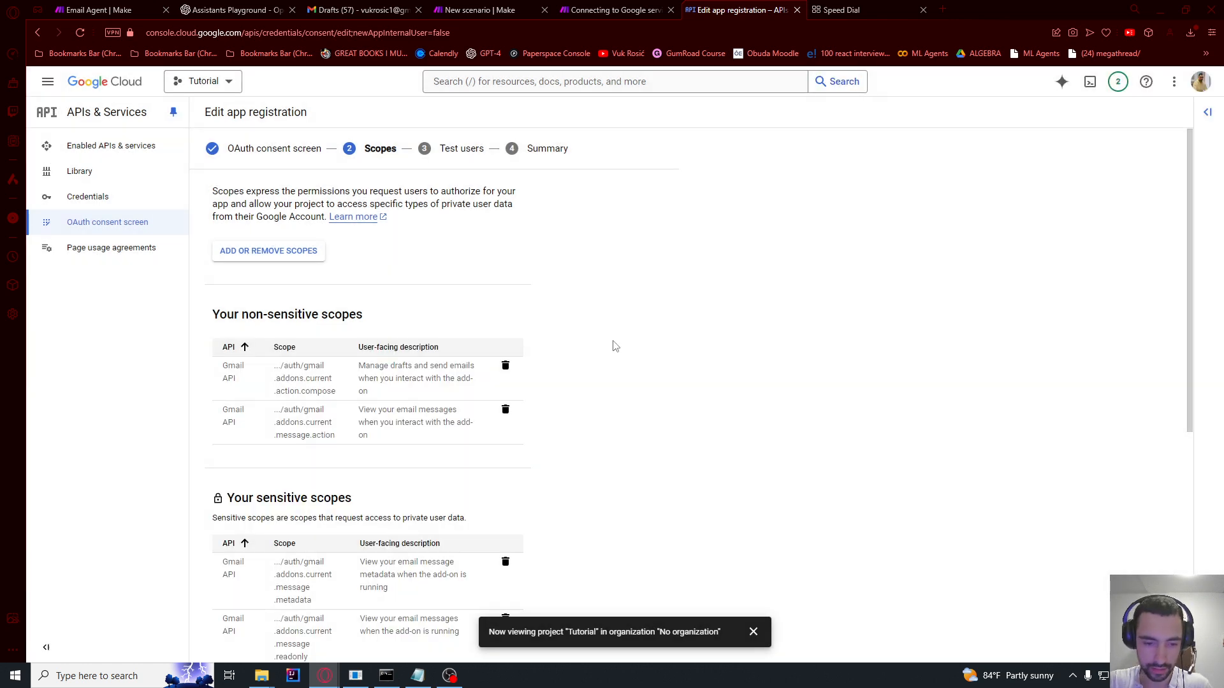
scroll(615, 346, "down", 6)
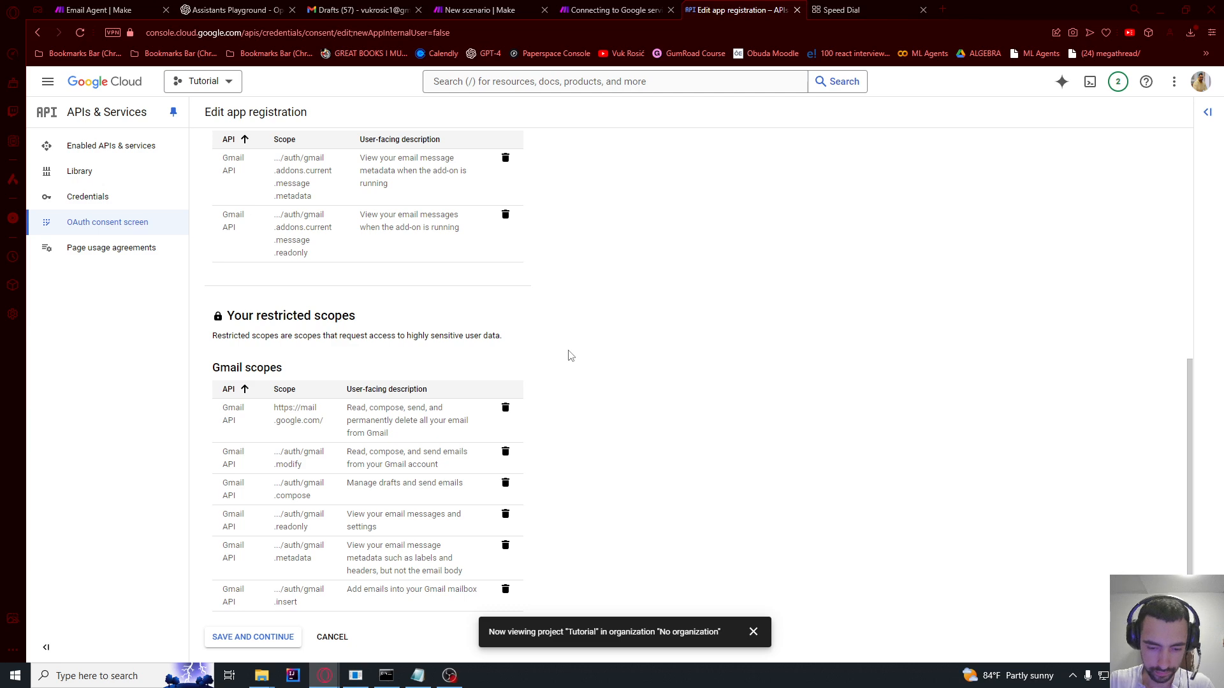
left_click(231, 632)
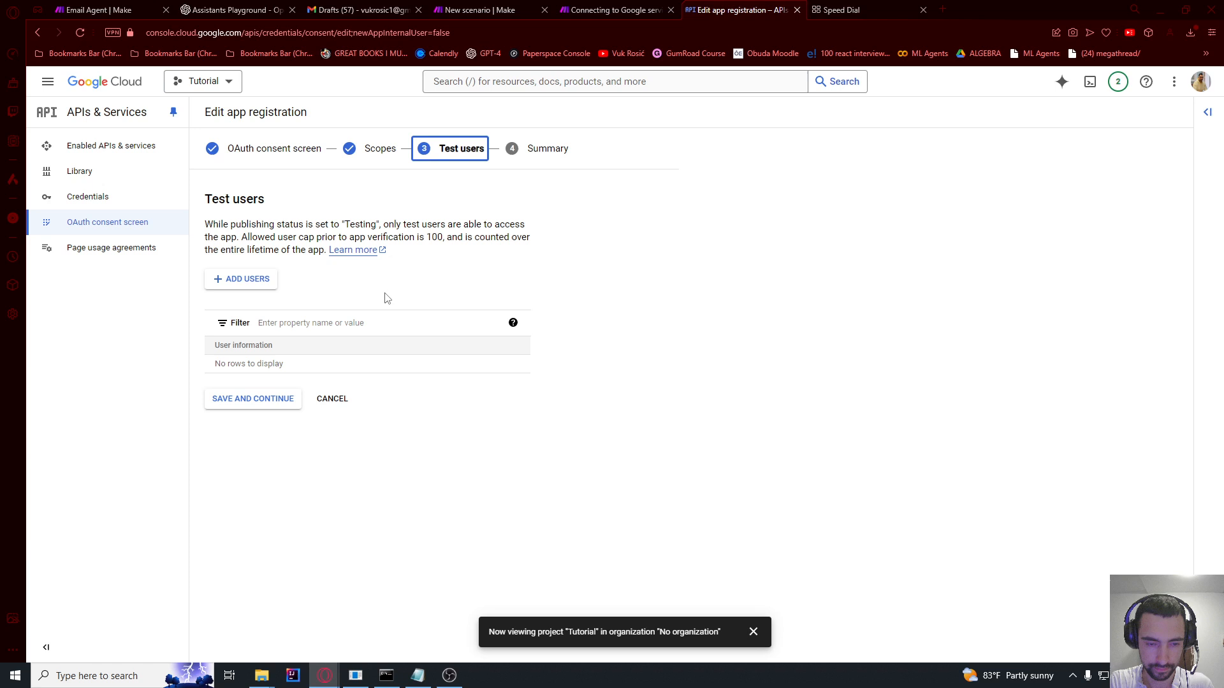
Step: Register your own email account as a test user and return to the dashboard
left_click(255, 280)
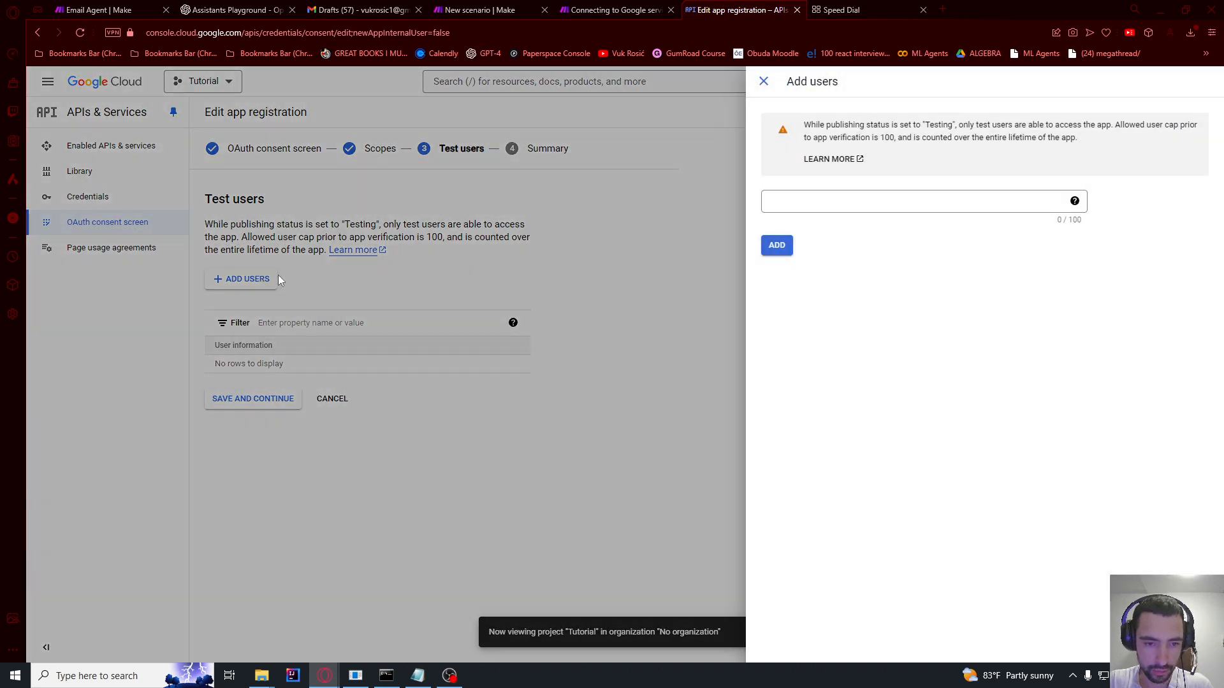
left_click(880, 203)
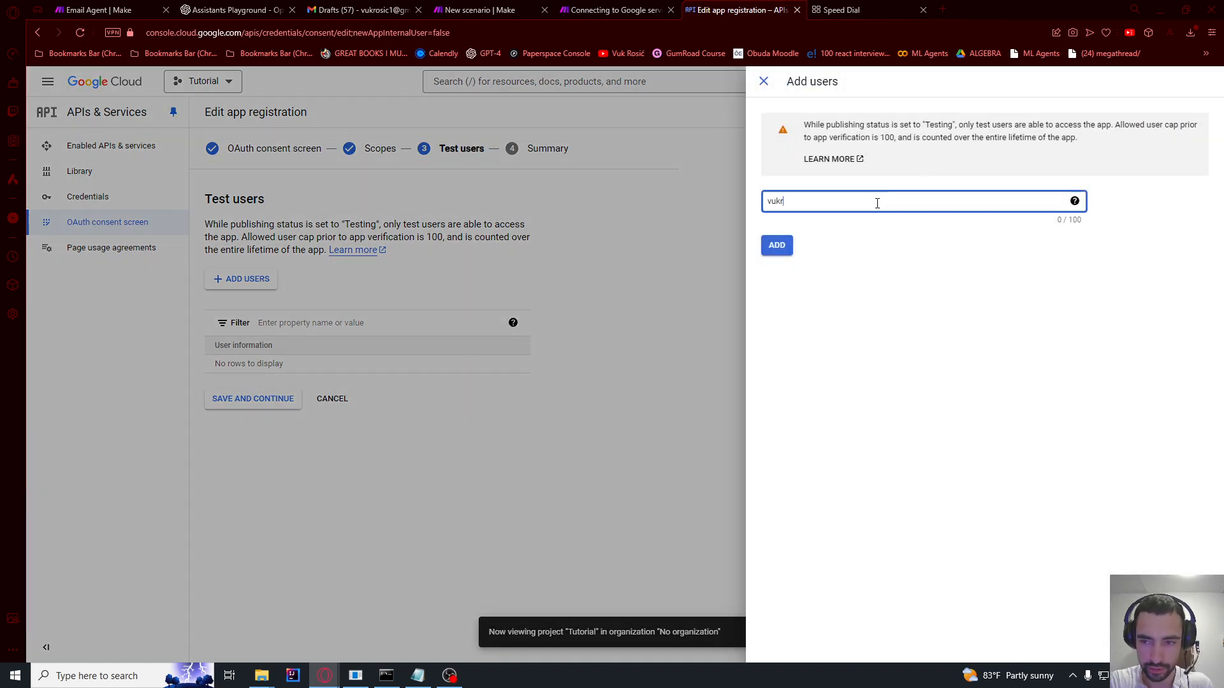
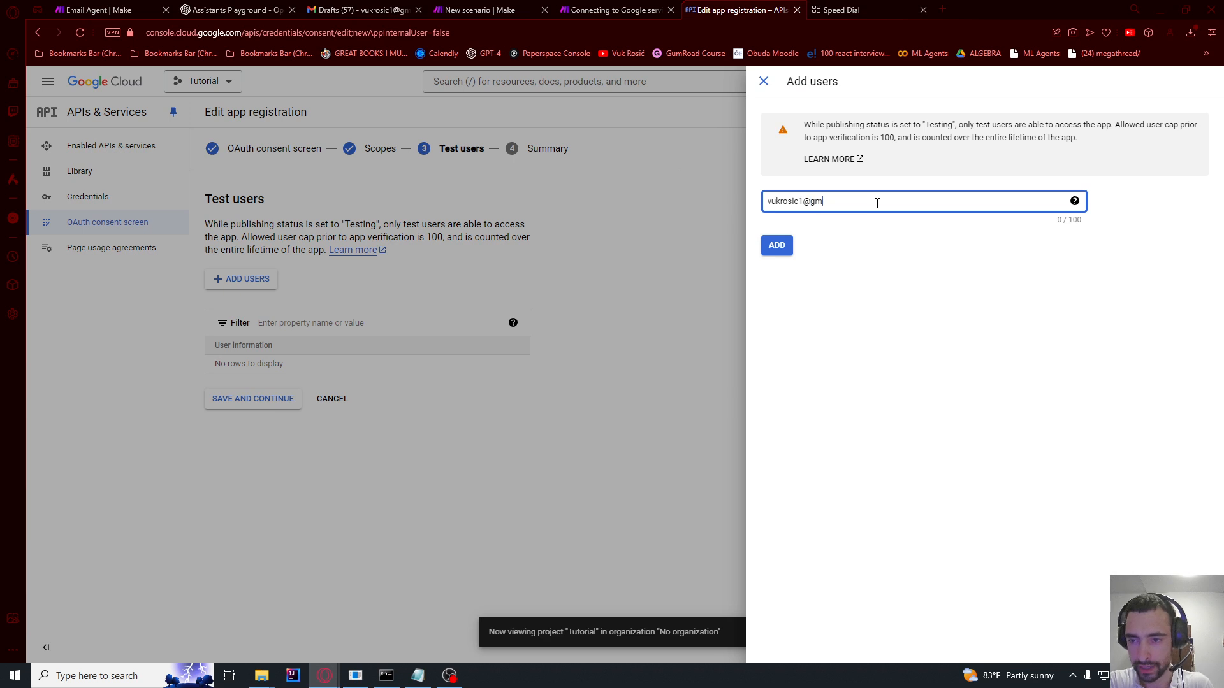
left_click(781, 243)
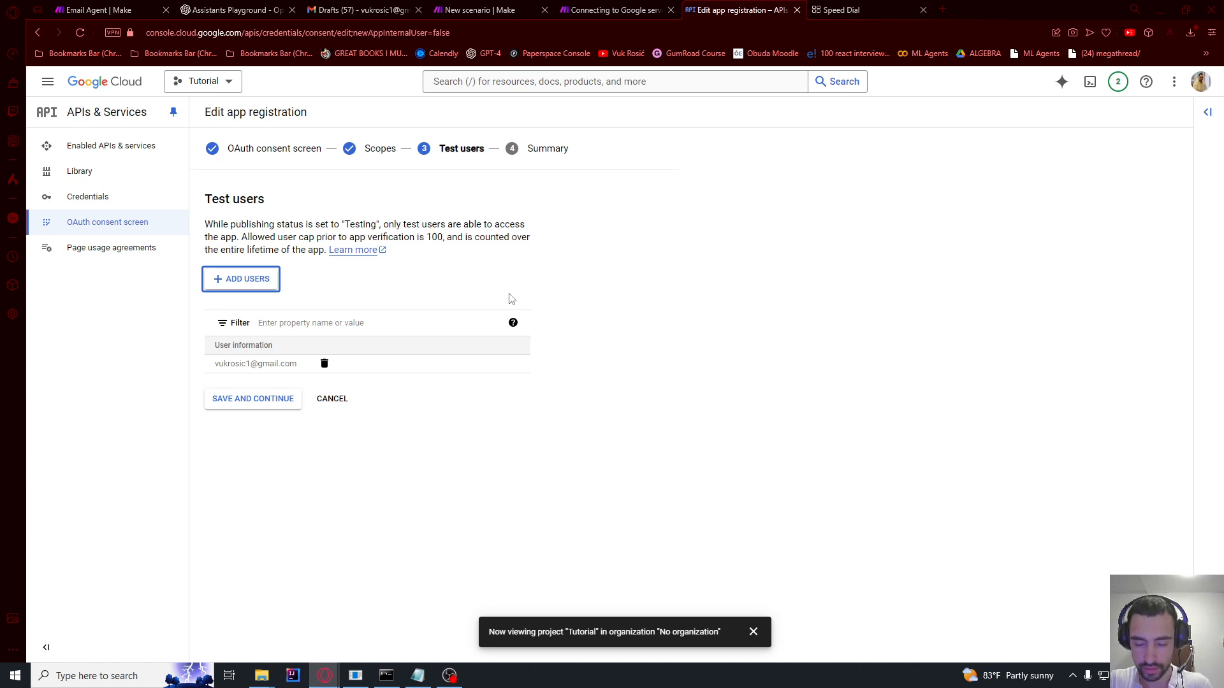
left_click(251, 402)
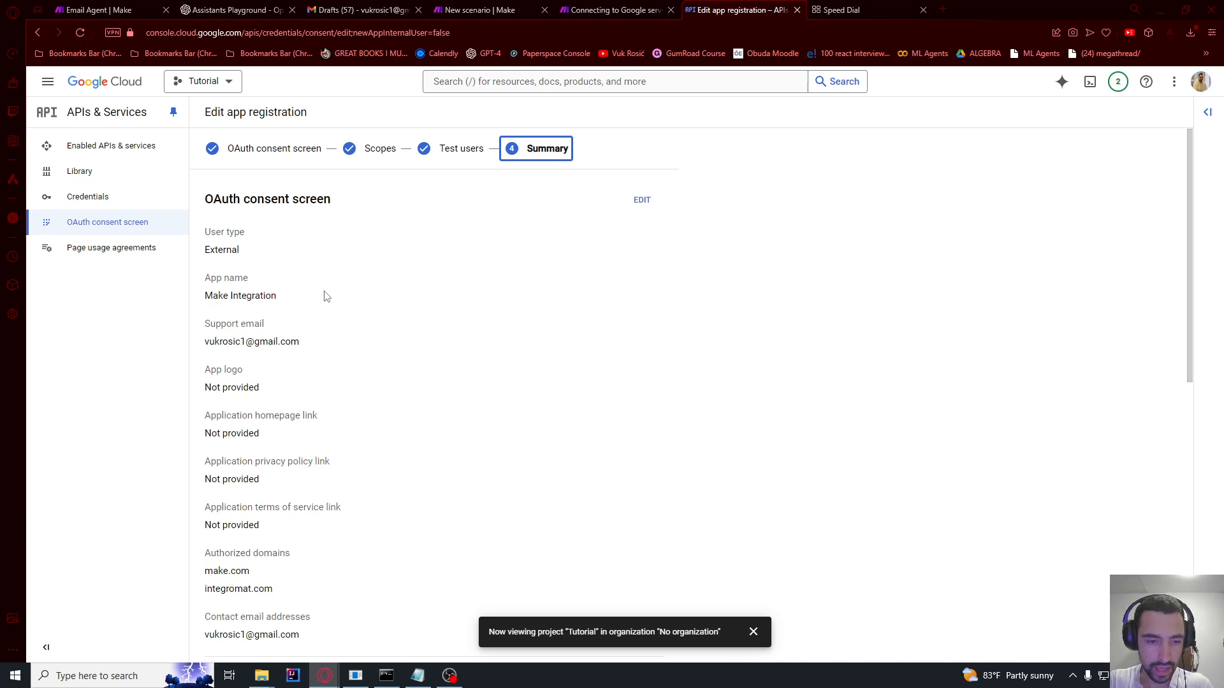
scroll(325, 297, "down", 15)
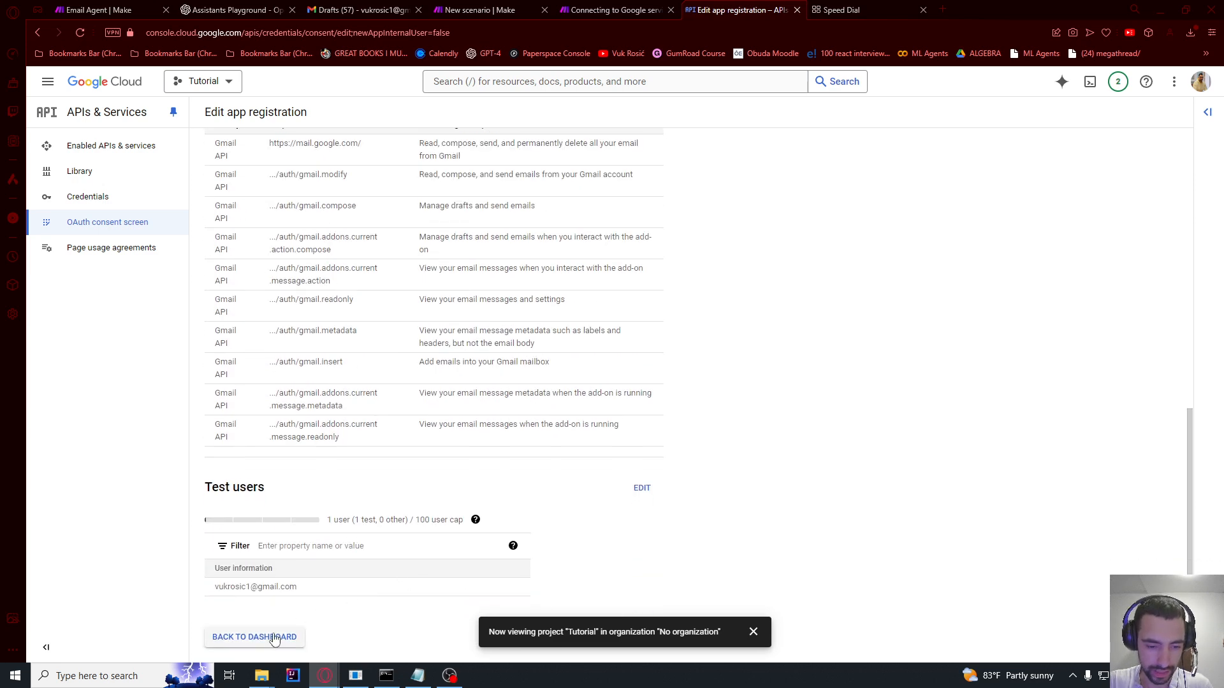
left_click(274, 638)
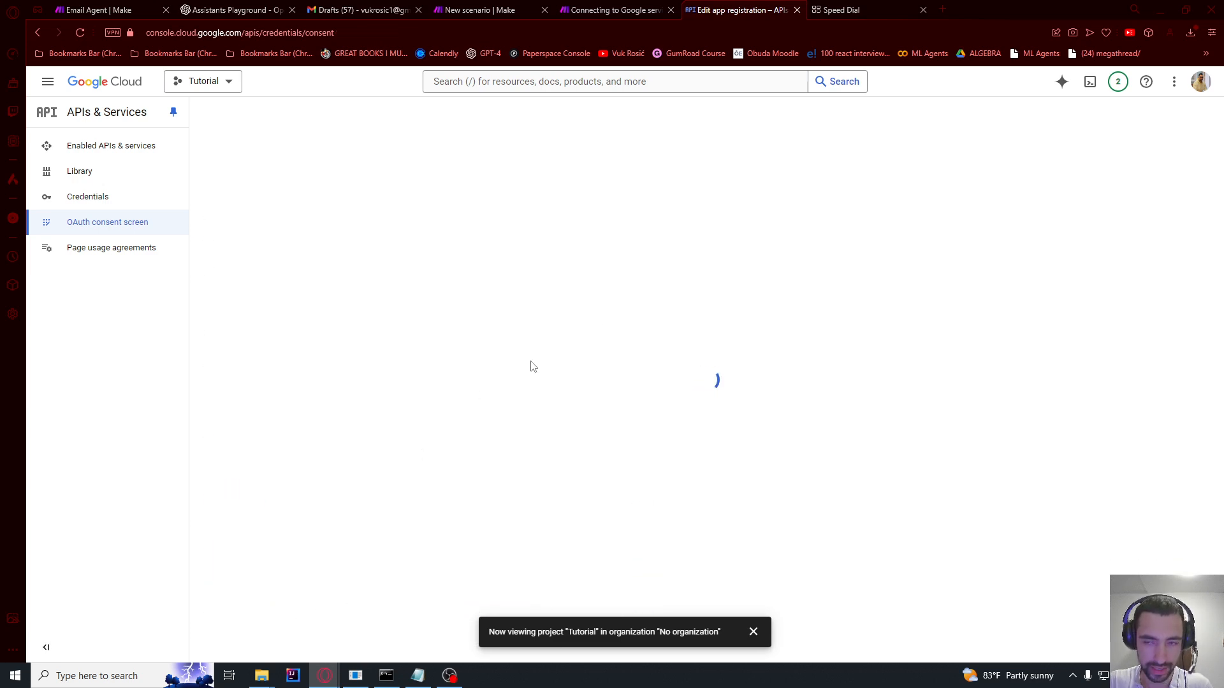
Step: Check the next instructions in the Make setup guide, then go to Credentials
left_click(633, 8)
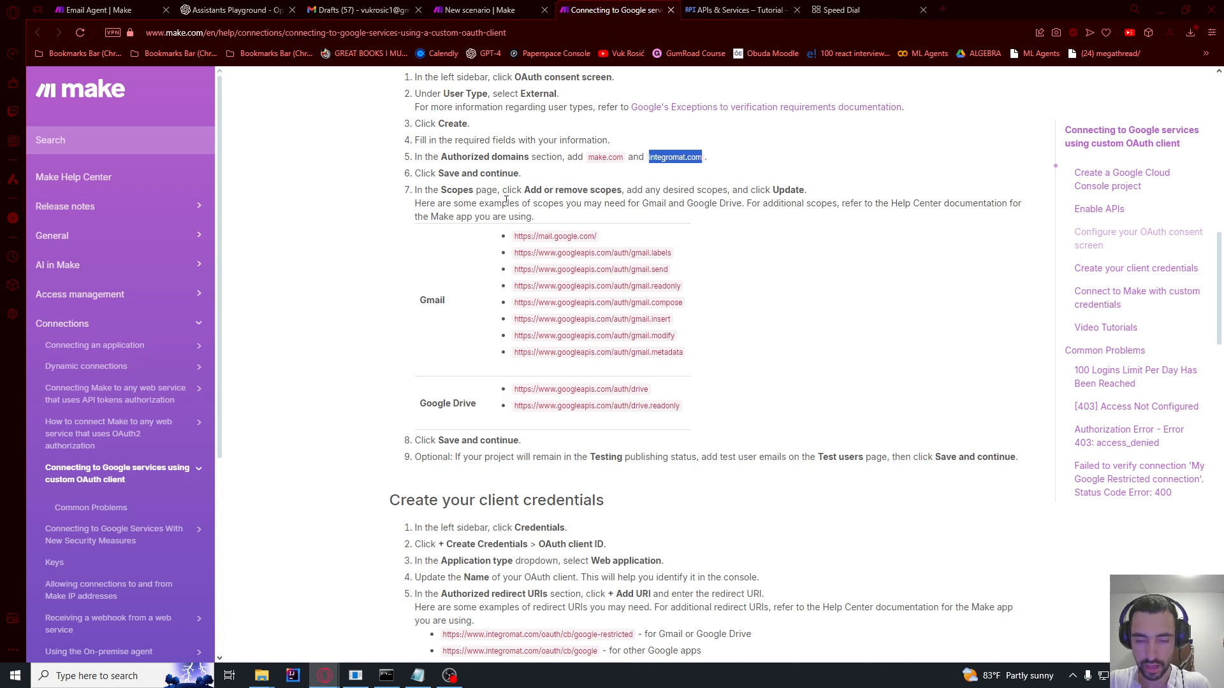
scroll(499, 272, "down", 3)
left_click_drag(405, 309, 592, 309)
left_click(720, 7)
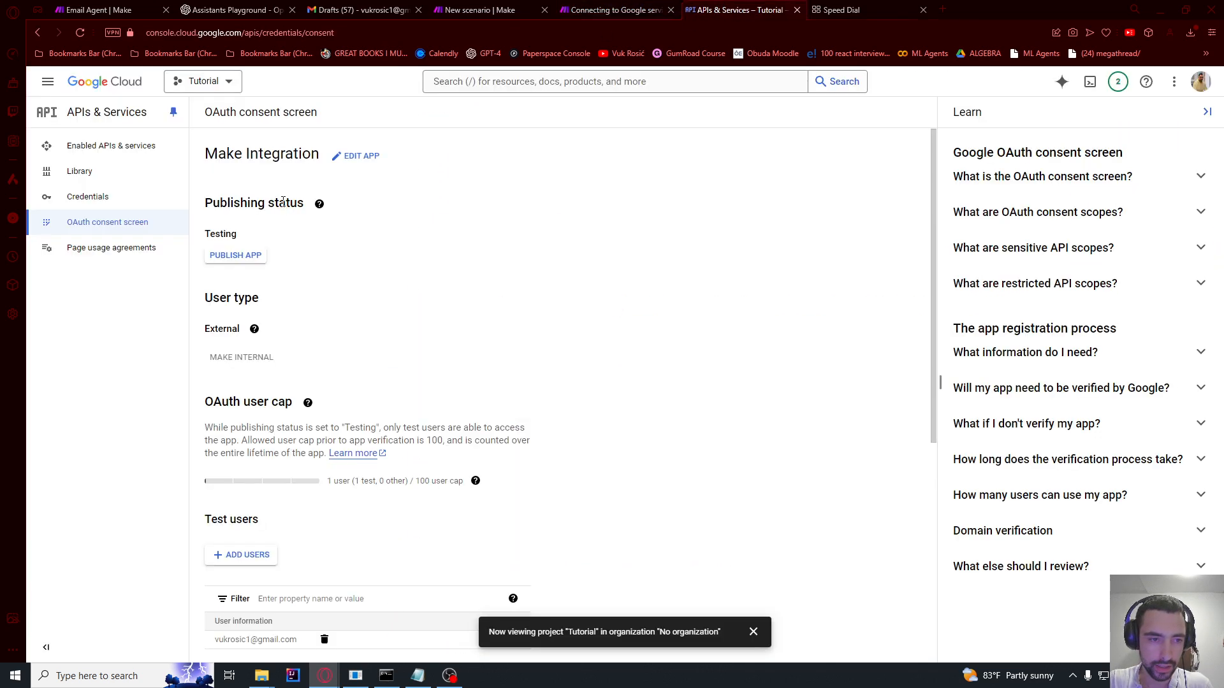
left_click(83, 200)
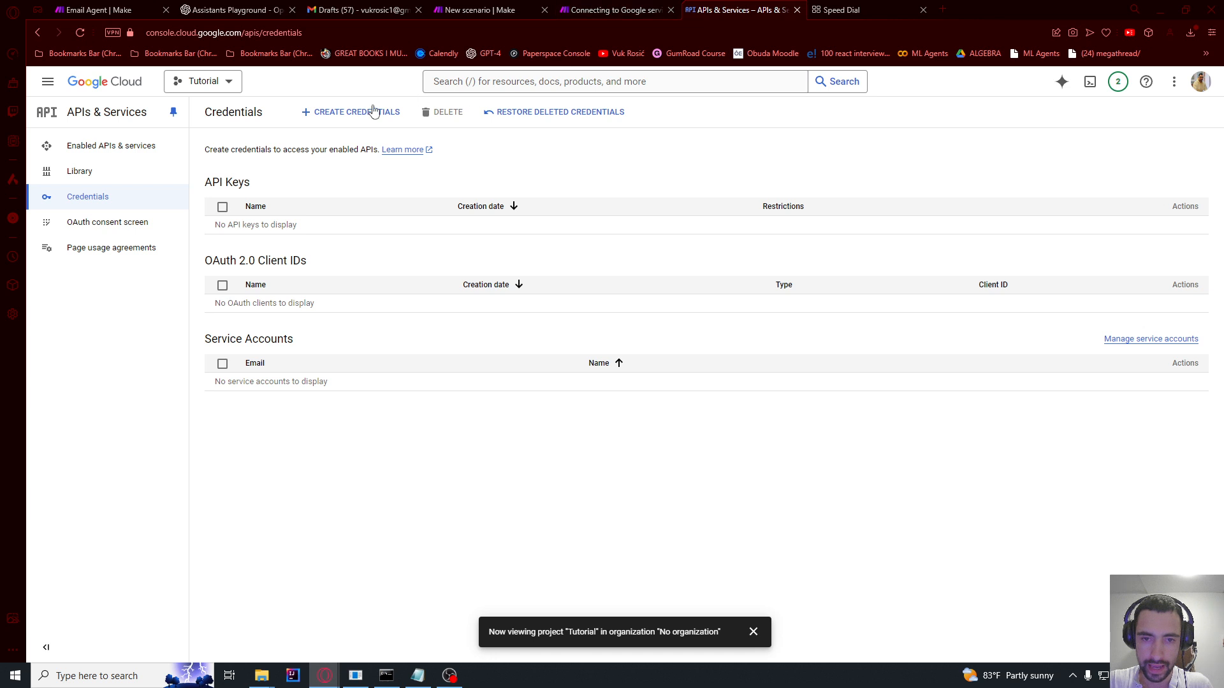
Step: Start a new OAuth client ID with application type Web application
left_click(334, 116)
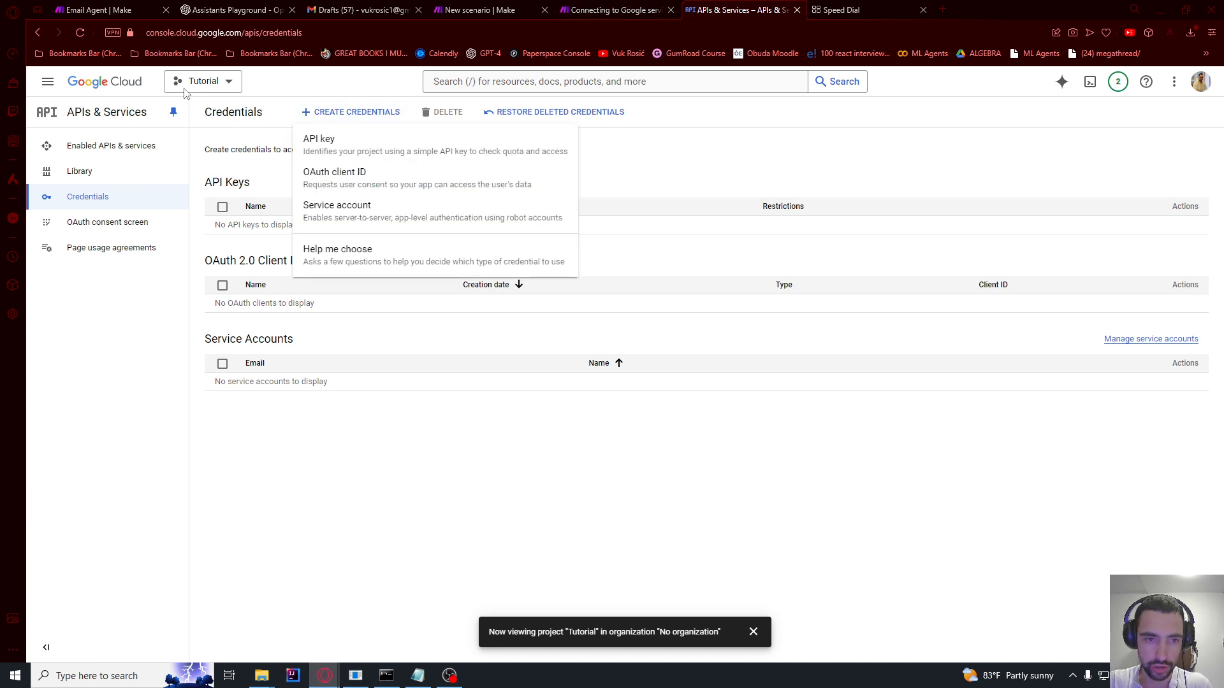
left_click(341, 182)
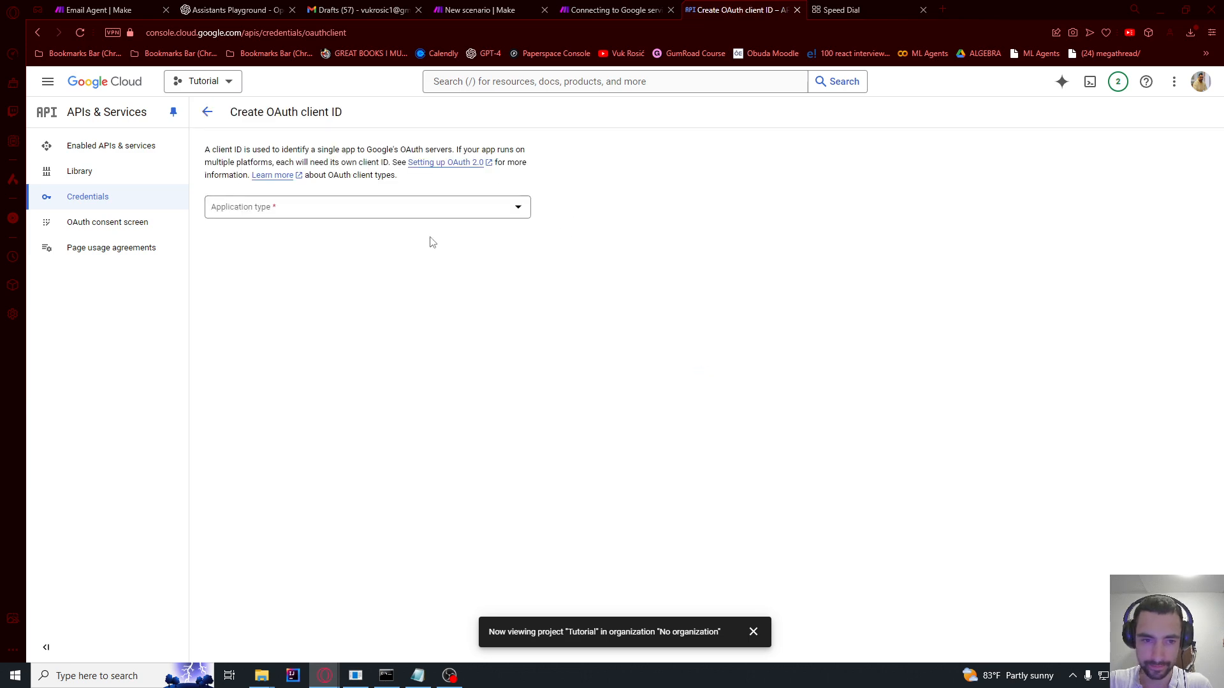
left_click(402, 213)
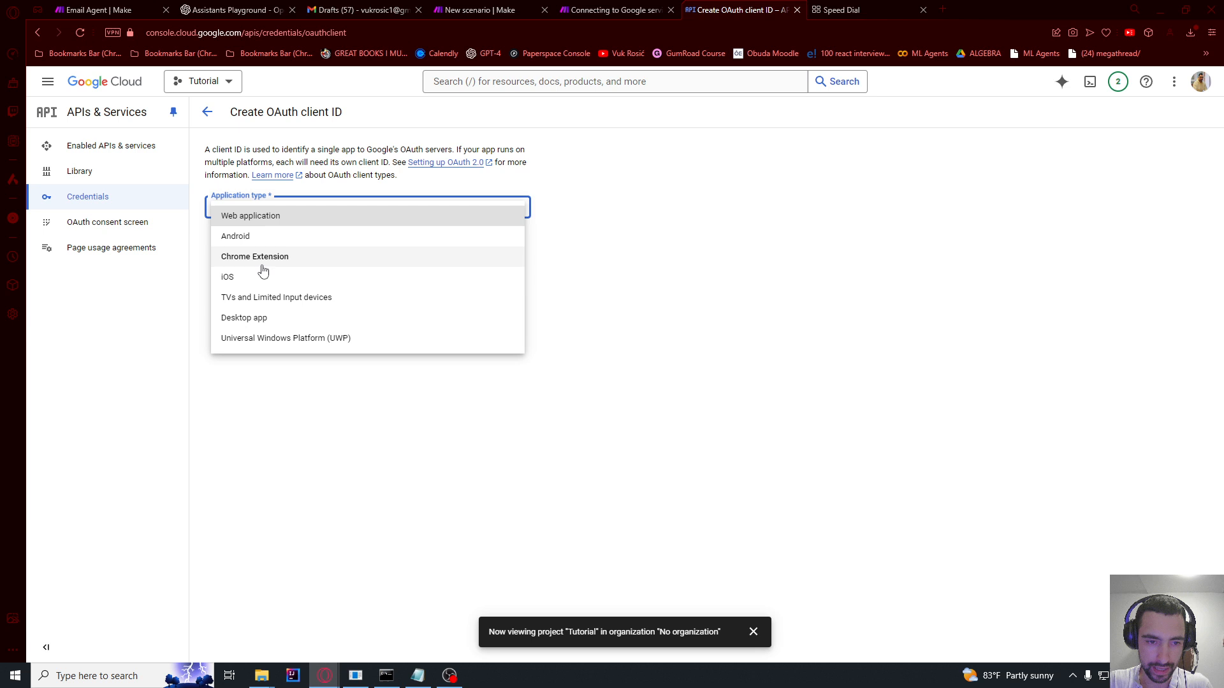
left_click(261, 218)
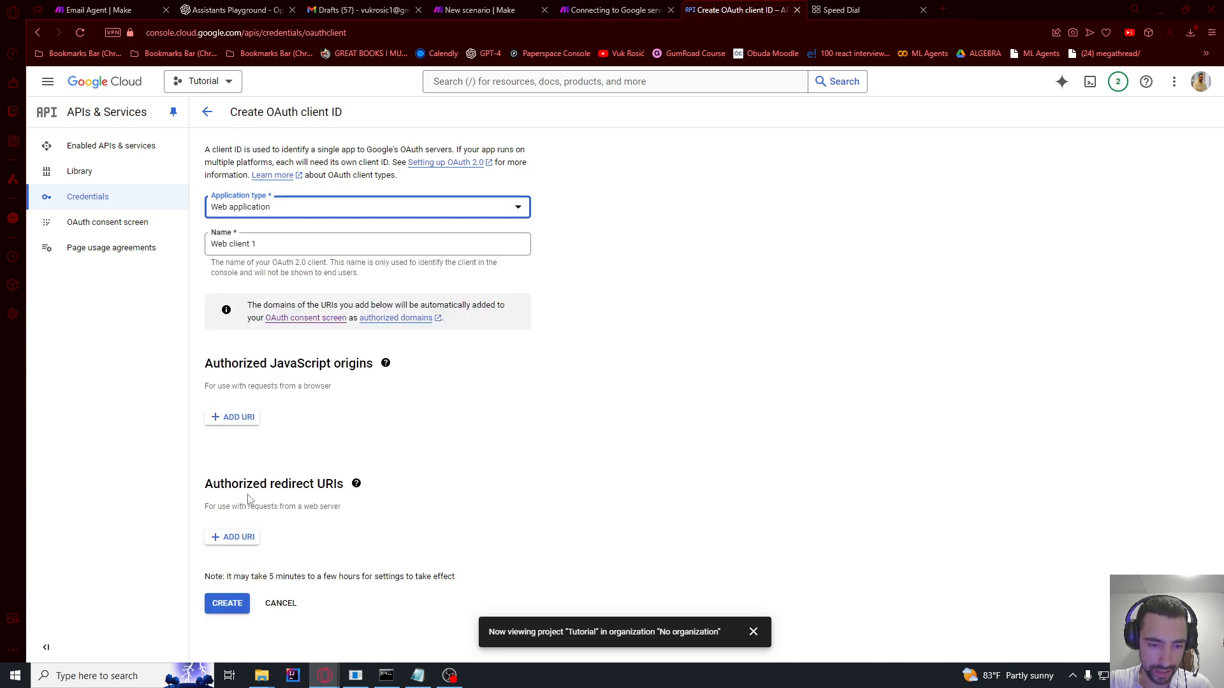
left_click_drag(277, 485, 345, 486)
Step: Add the google-restricted integromat redirect URI from the Make guide and create the client
left_click(238, 539)
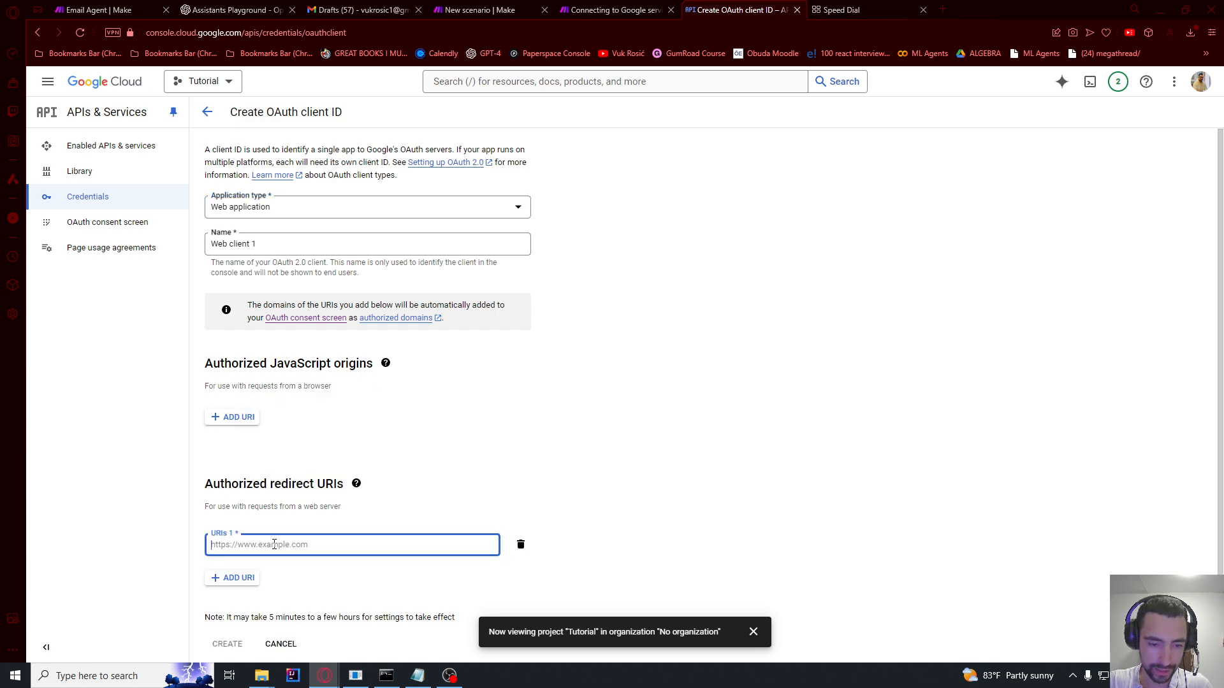
left_click(640, 7)
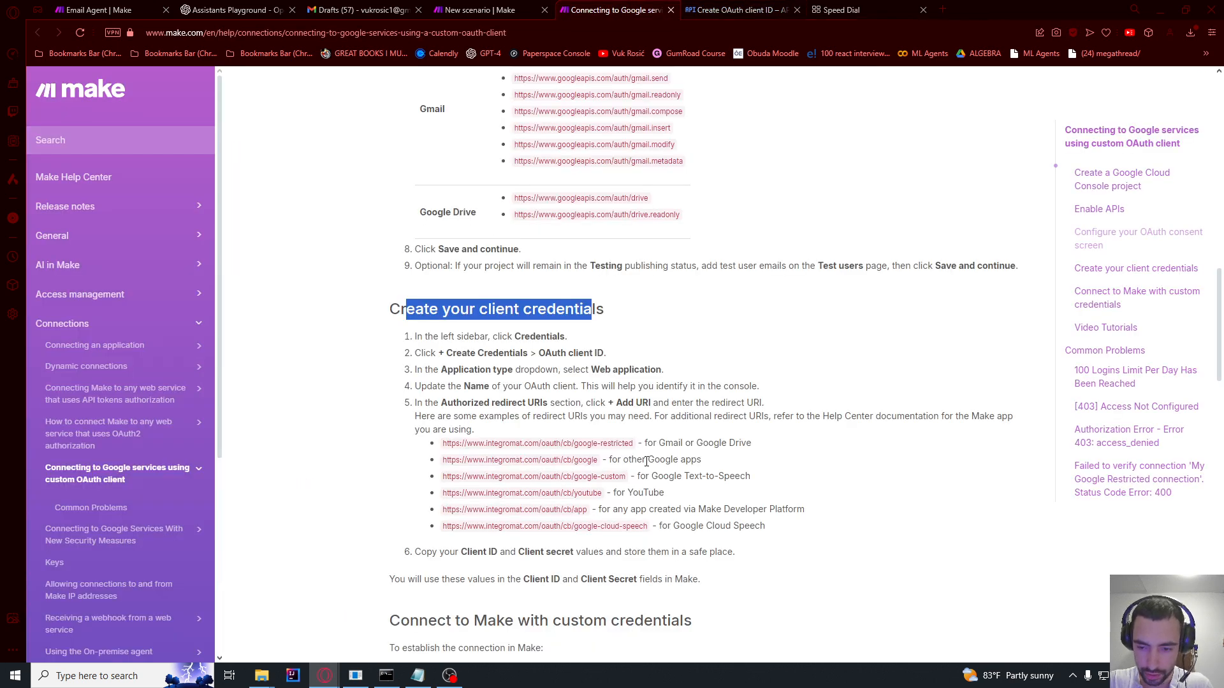
left_click_drag(654, 445, 714, 446)
left_click(647, 450)
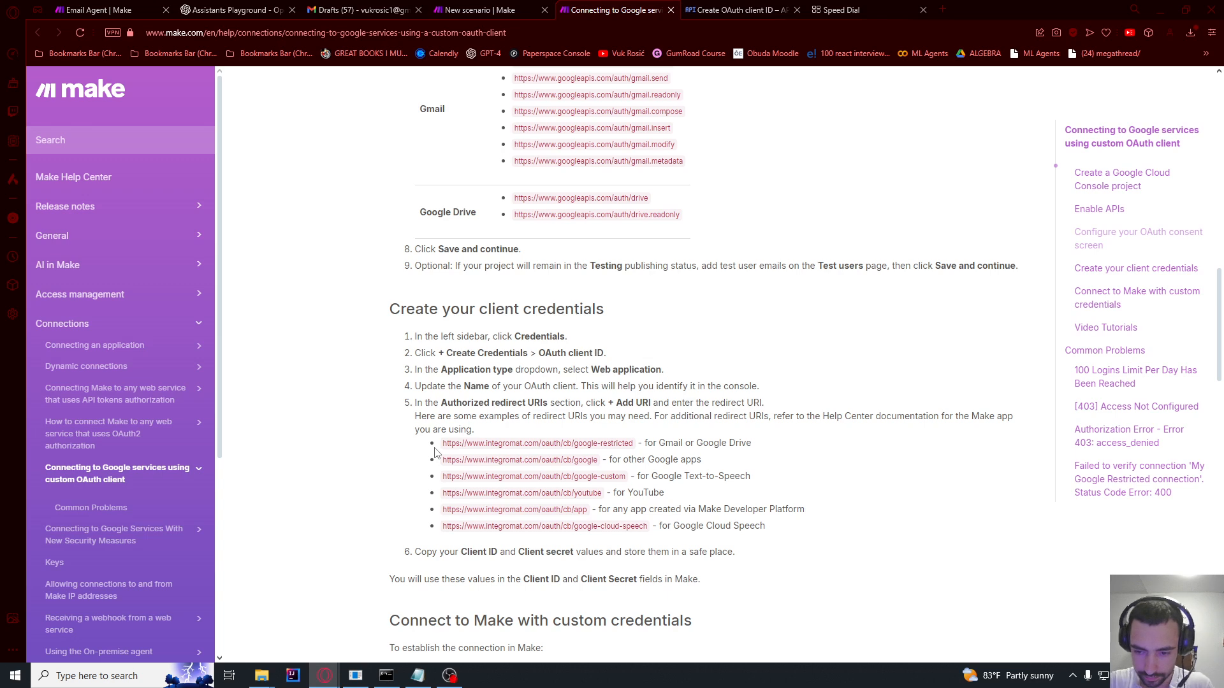
left_click_drag(438, 453, 636, 451)
key("ctrl+c")
left_click(720, 13)
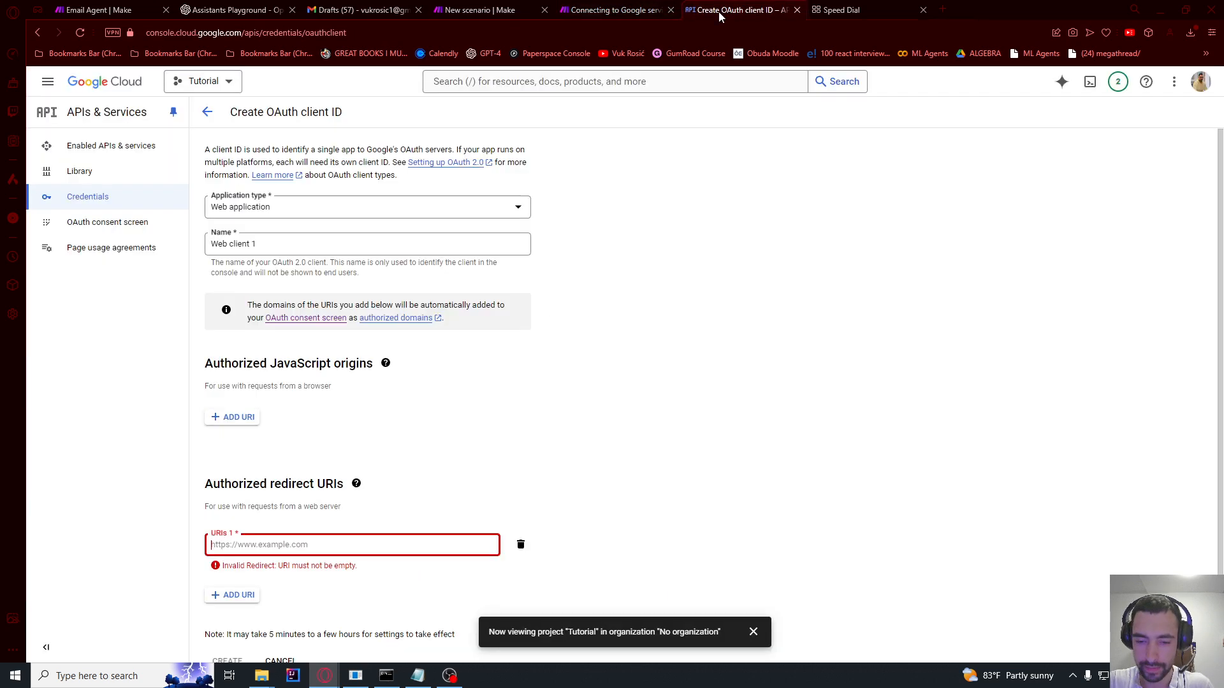
left_click(286, 542)
key("ctrl+v")
left_click(168, 601)
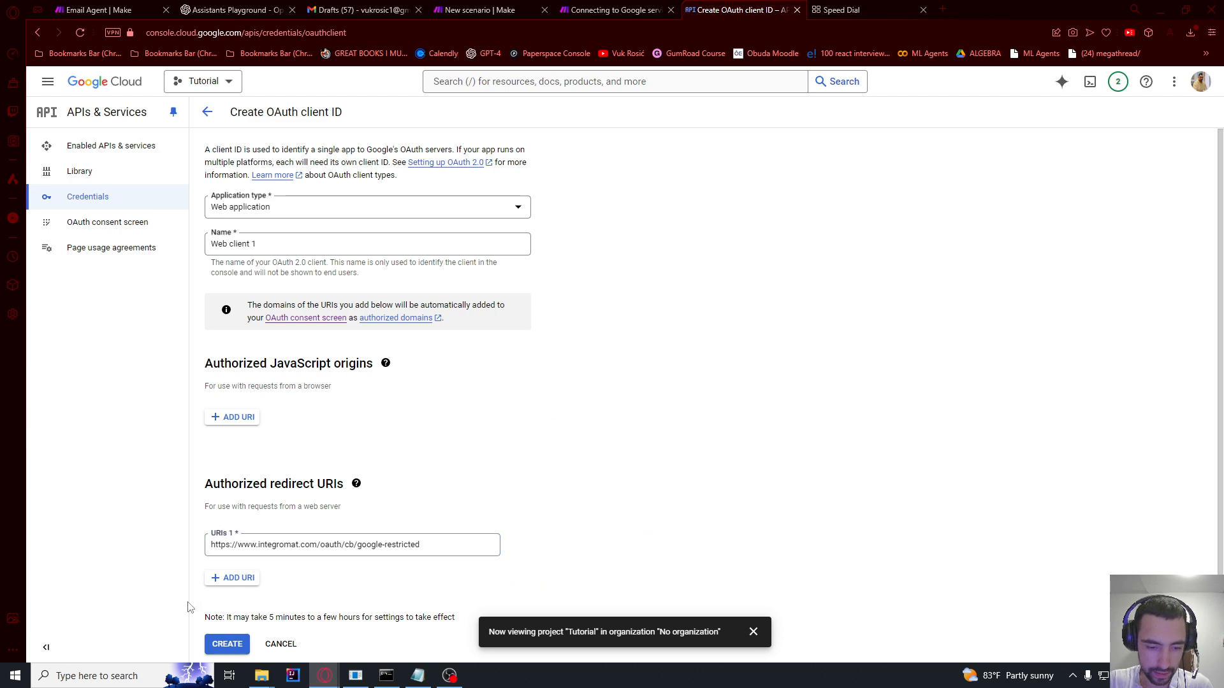
left_click(226, 644)
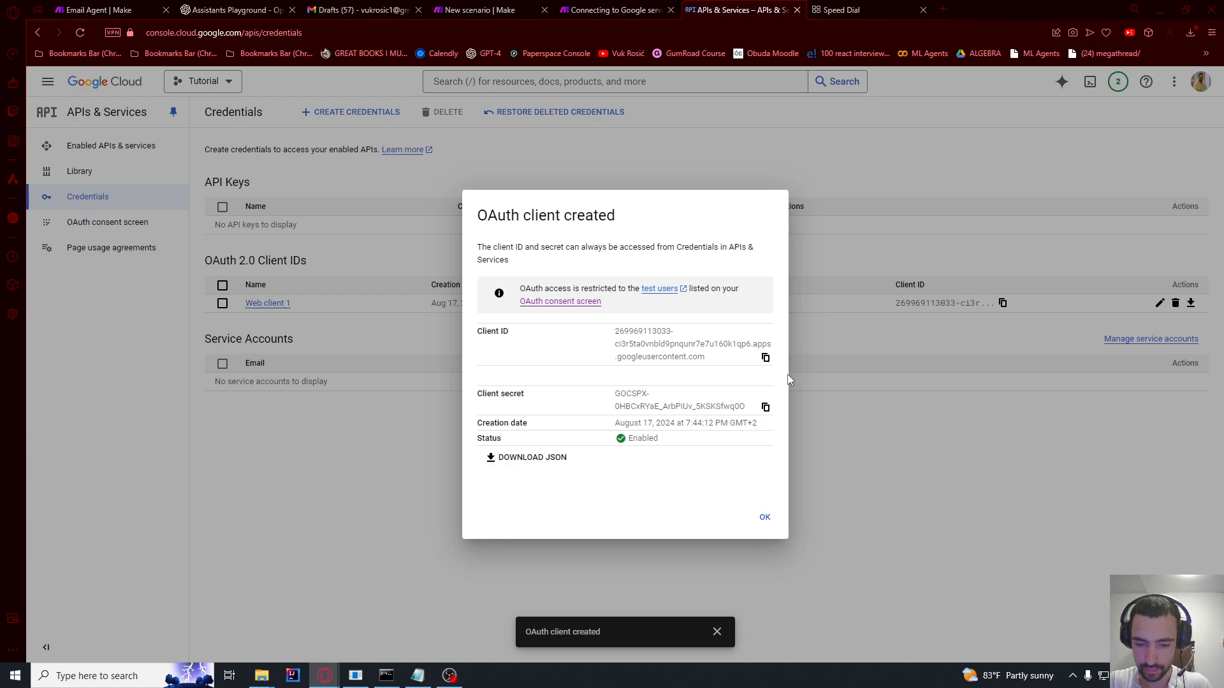
Step: Copy the OAuth client ID and client secret into Make's connection form fields
left_click(766, 357)
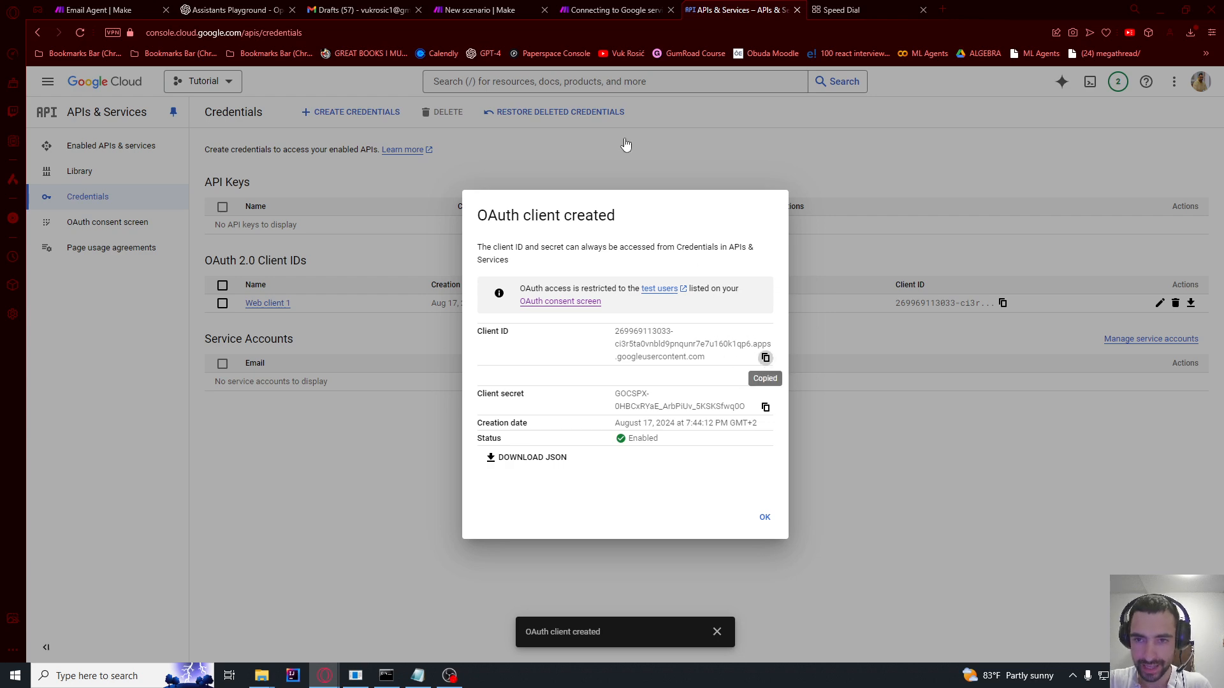
left_click(480, 10)
key("shift+Tab")
key("ctrl+v")
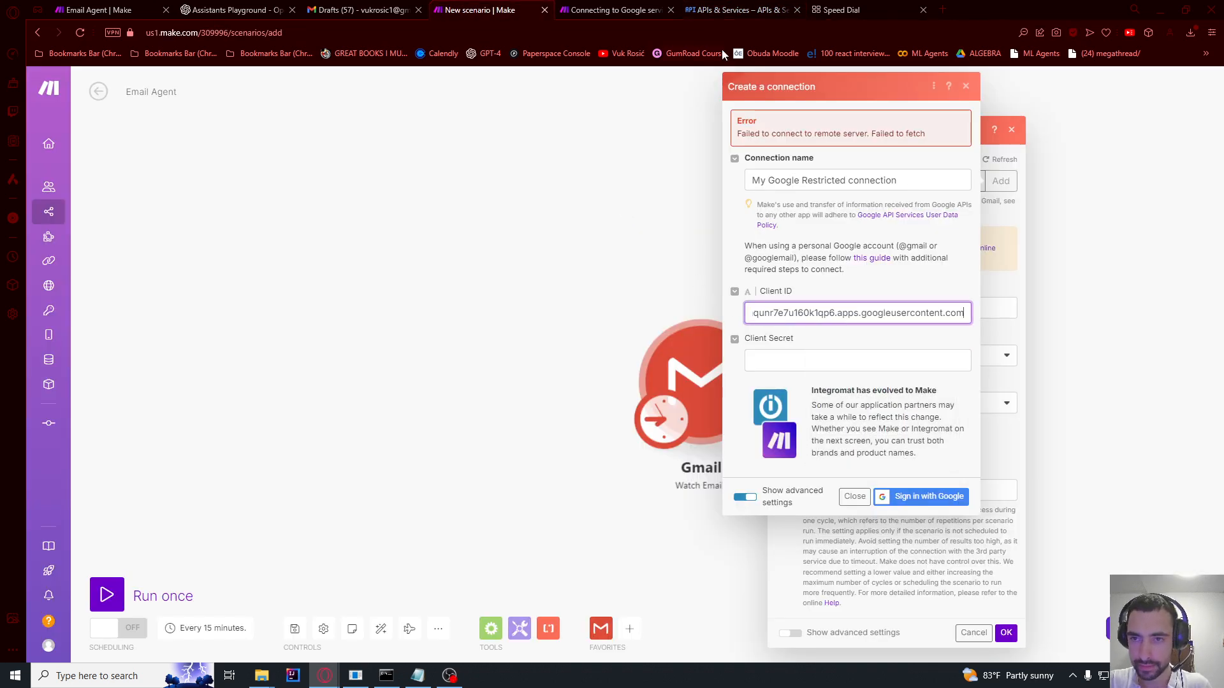
left_click(714, 9)
left_click(765, 407)
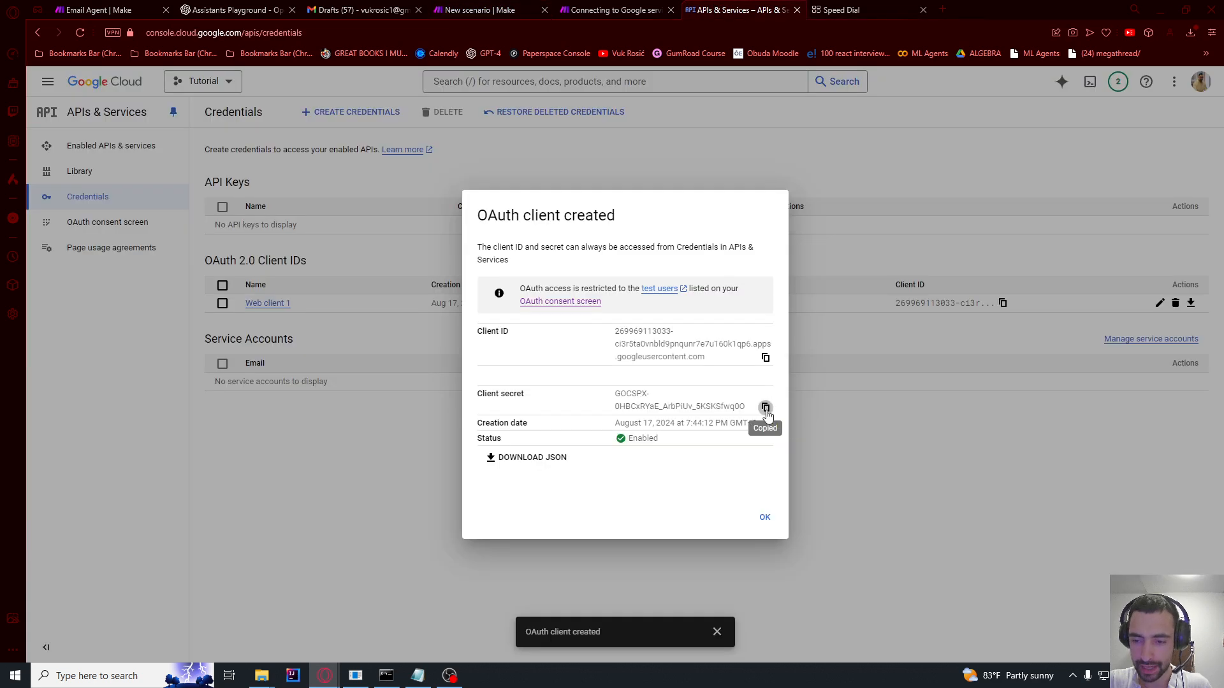
left_click(479, 9)
left_click(806, 357)
key("ctrl+v")
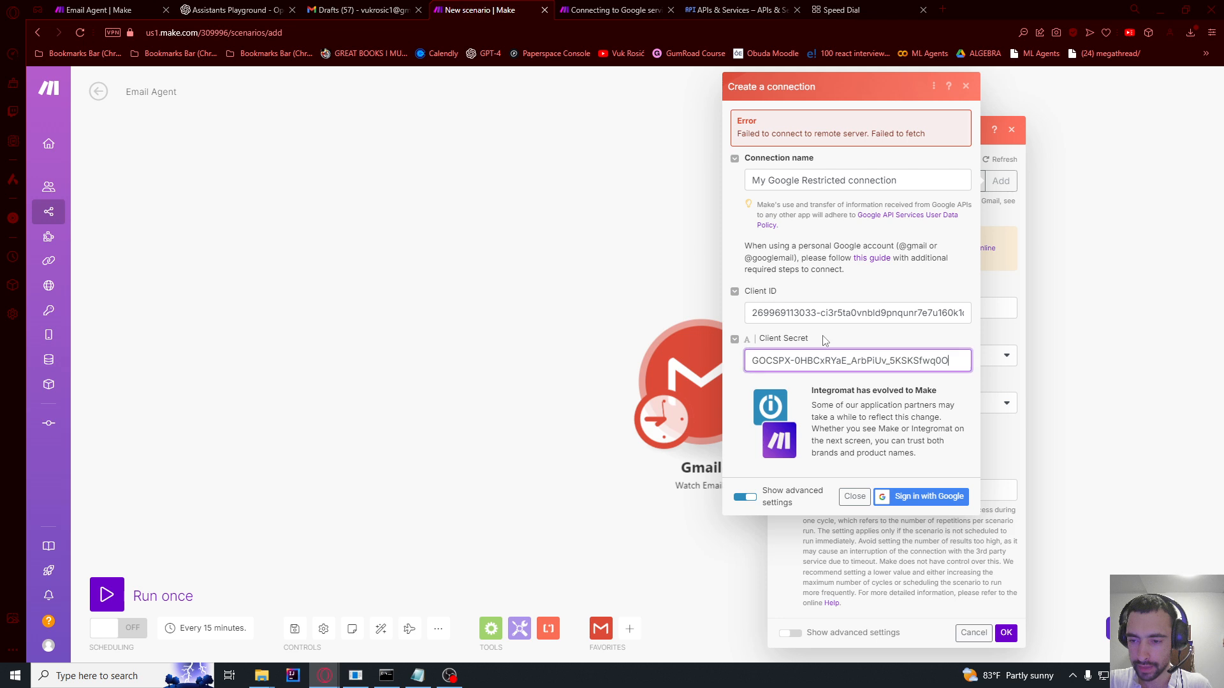
Step: Close the OAuth client created dialog and go back to Make's connection form
left_click(714, 9)
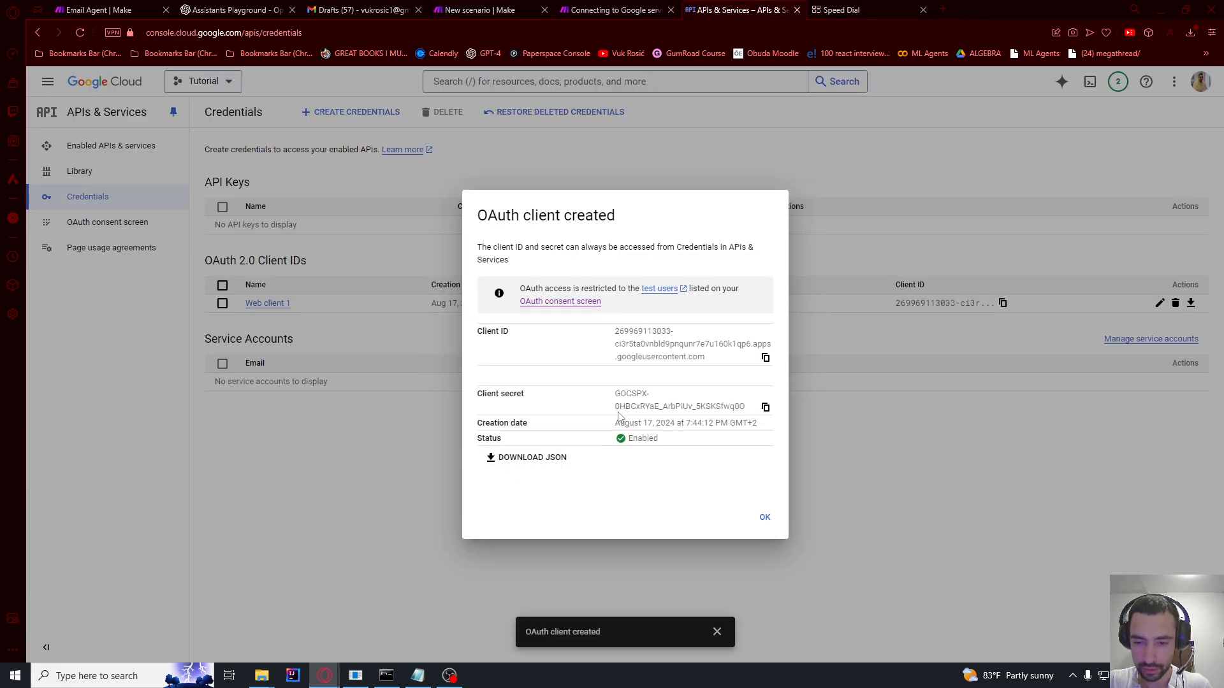
left_click_drag(620, 395, 662, 408)
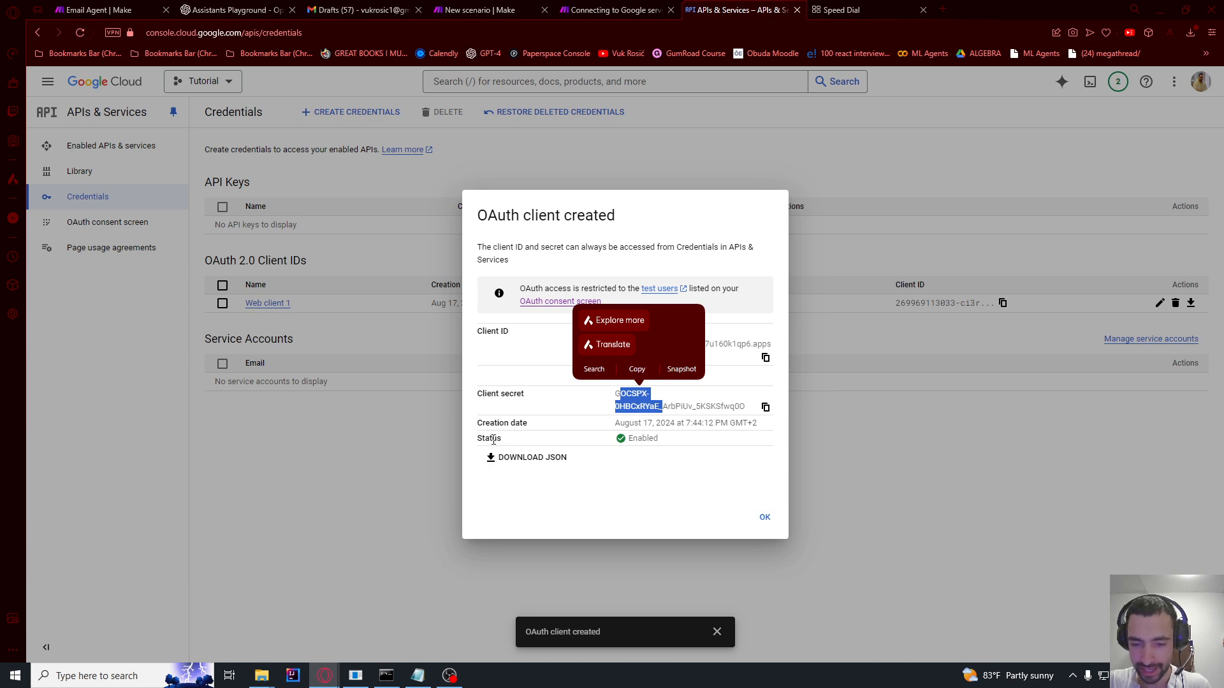
left_click(764, 519)
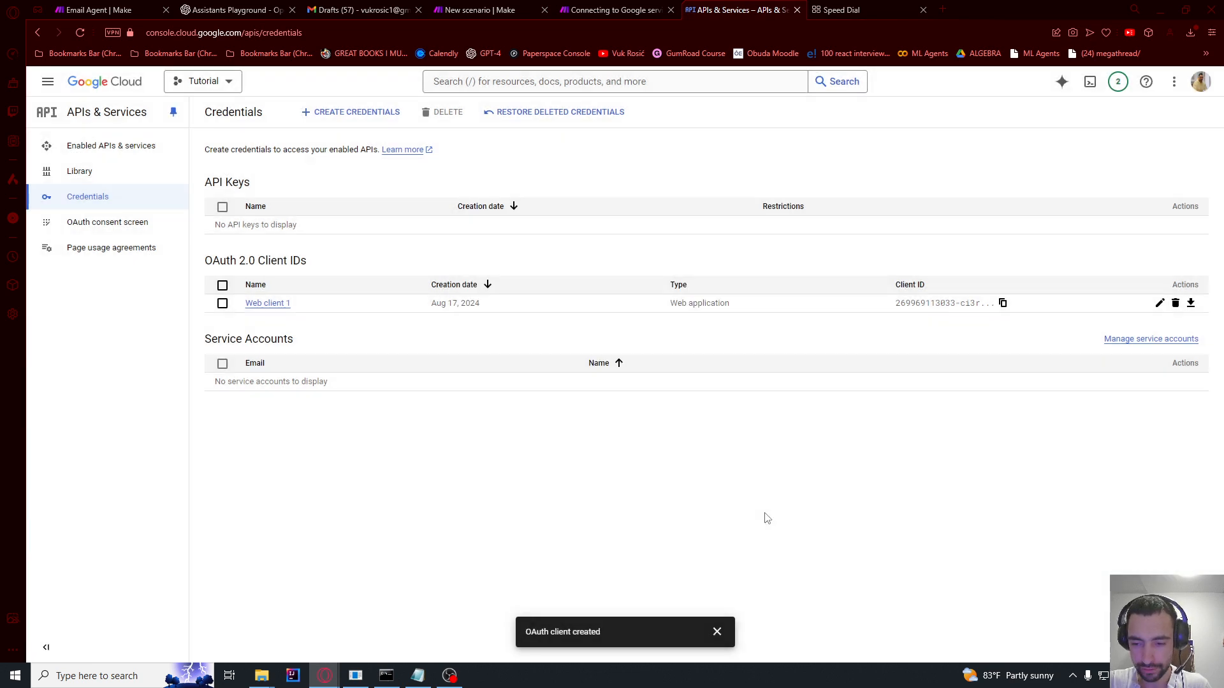
left_click(488, 9)
left_click(733, 10)
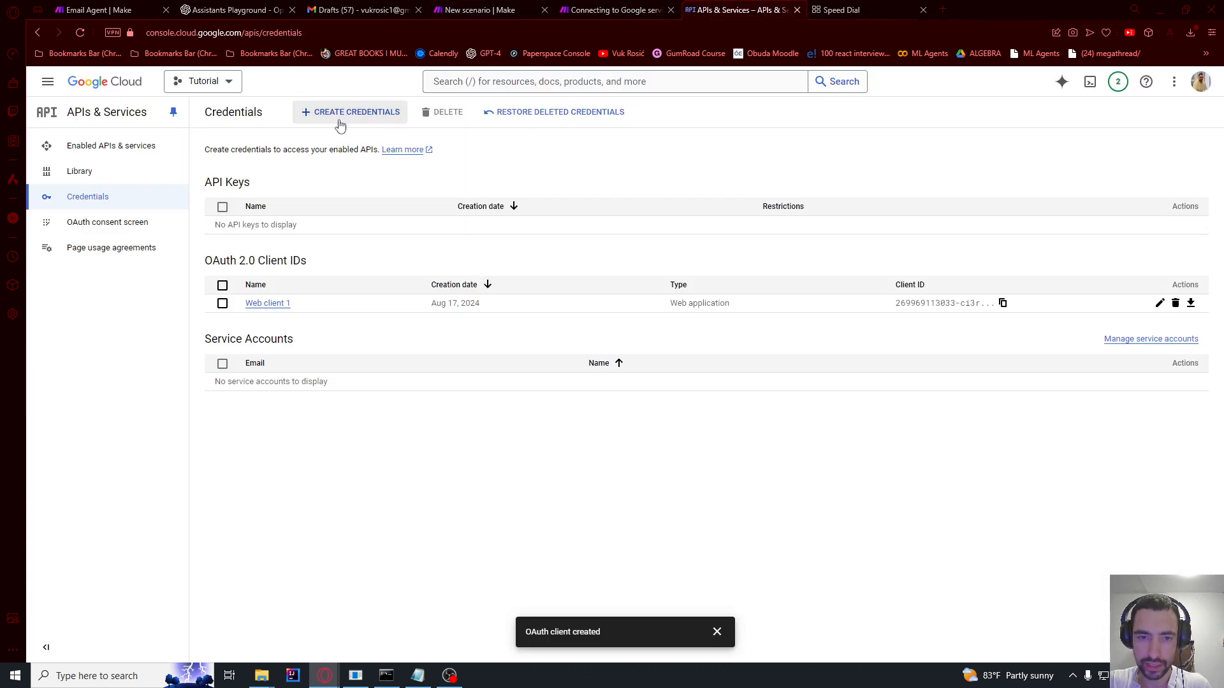
left_click(448, 8)
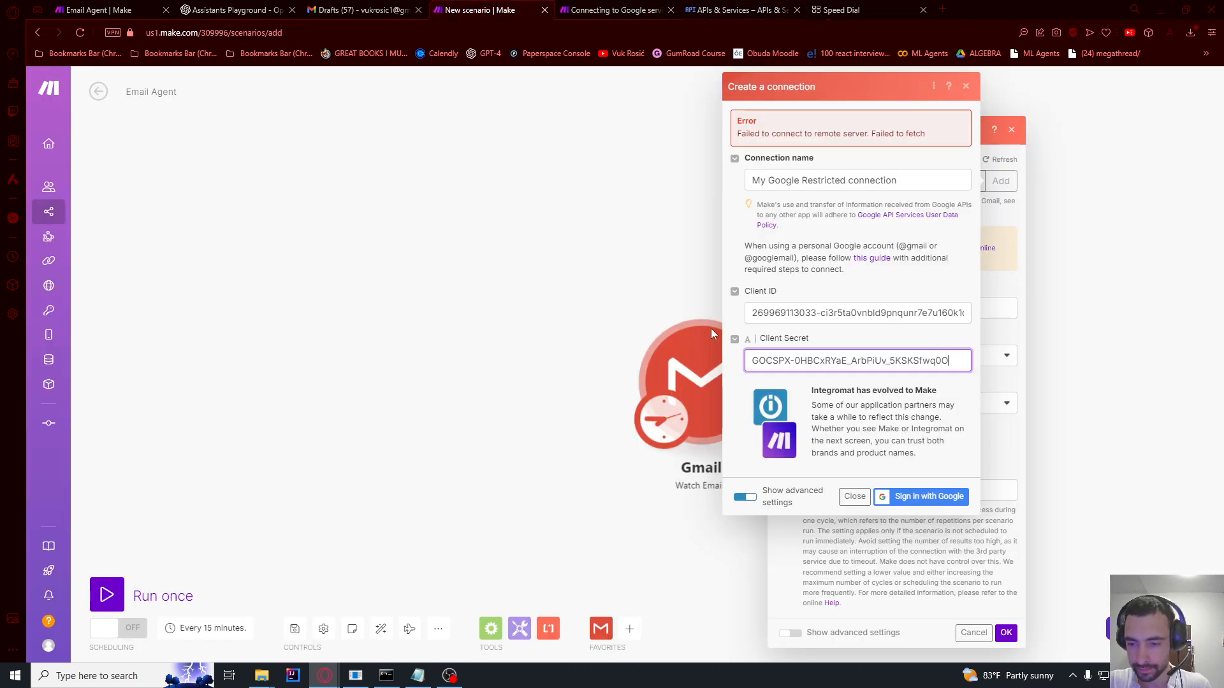
Step: Sign in with Google past the unverified-app warning and grant integromat.com full Gmail access
left_click(918, 497)
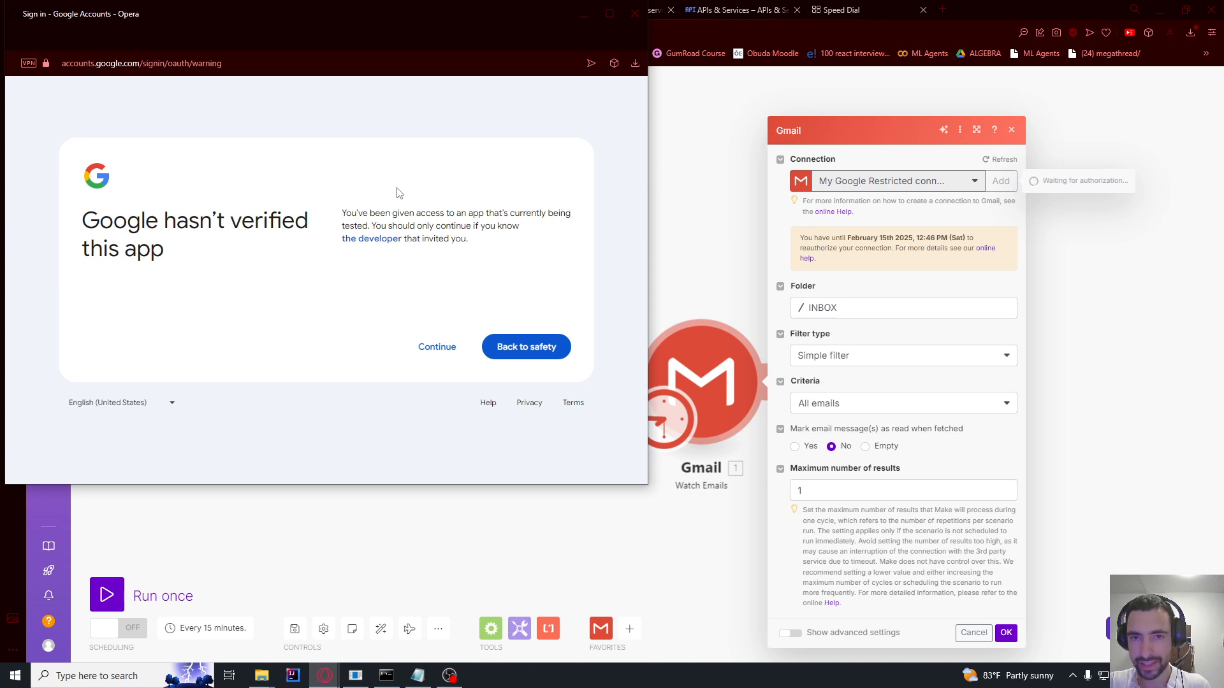
left_click(429, 353)
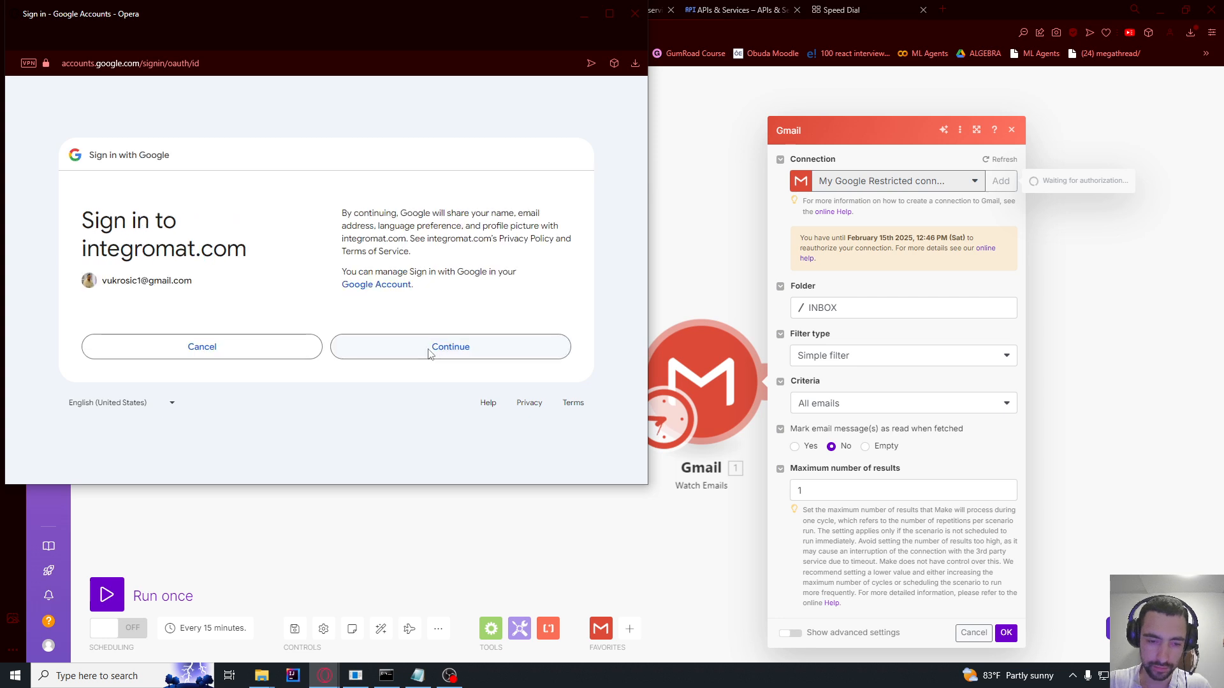
left_click(429, 353)
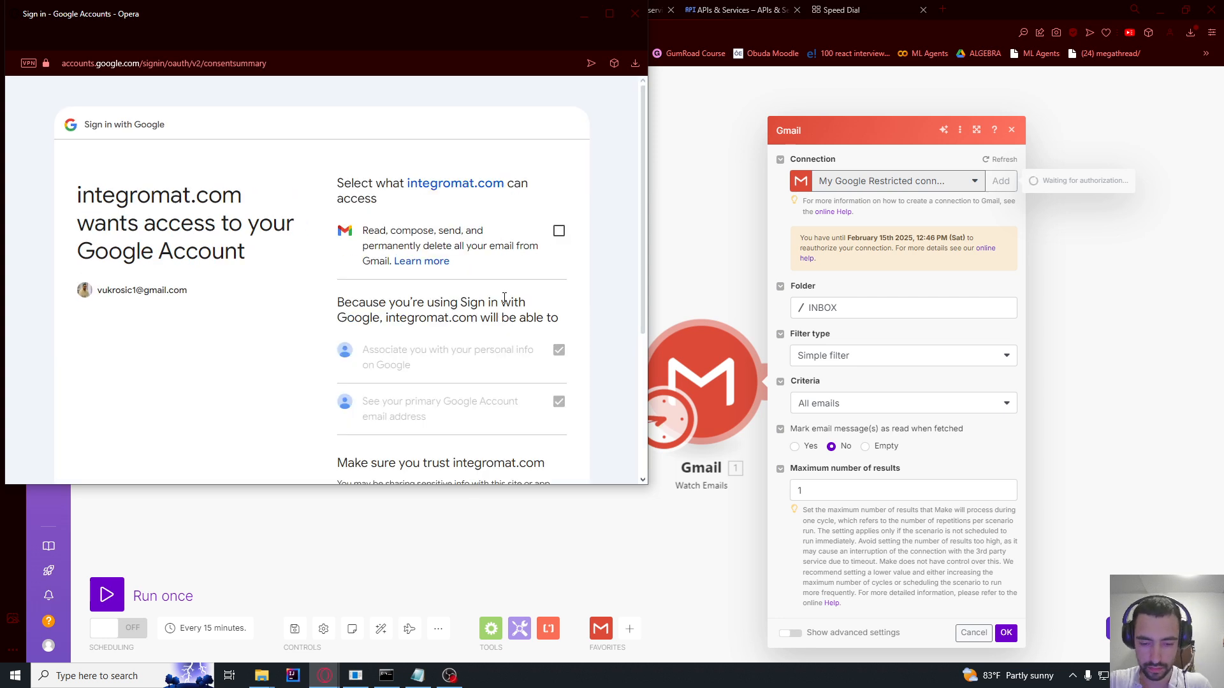
left_click(559, 230)
scroll(411, 216, "down", 4)
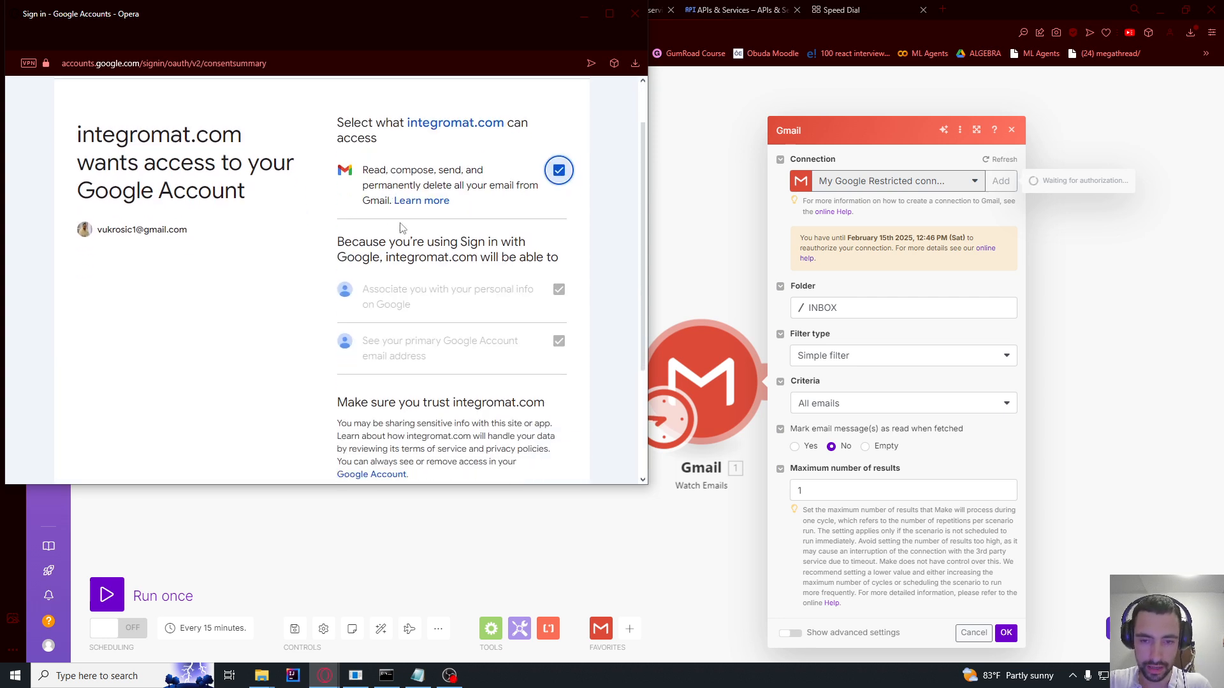
left_click(438, 379)
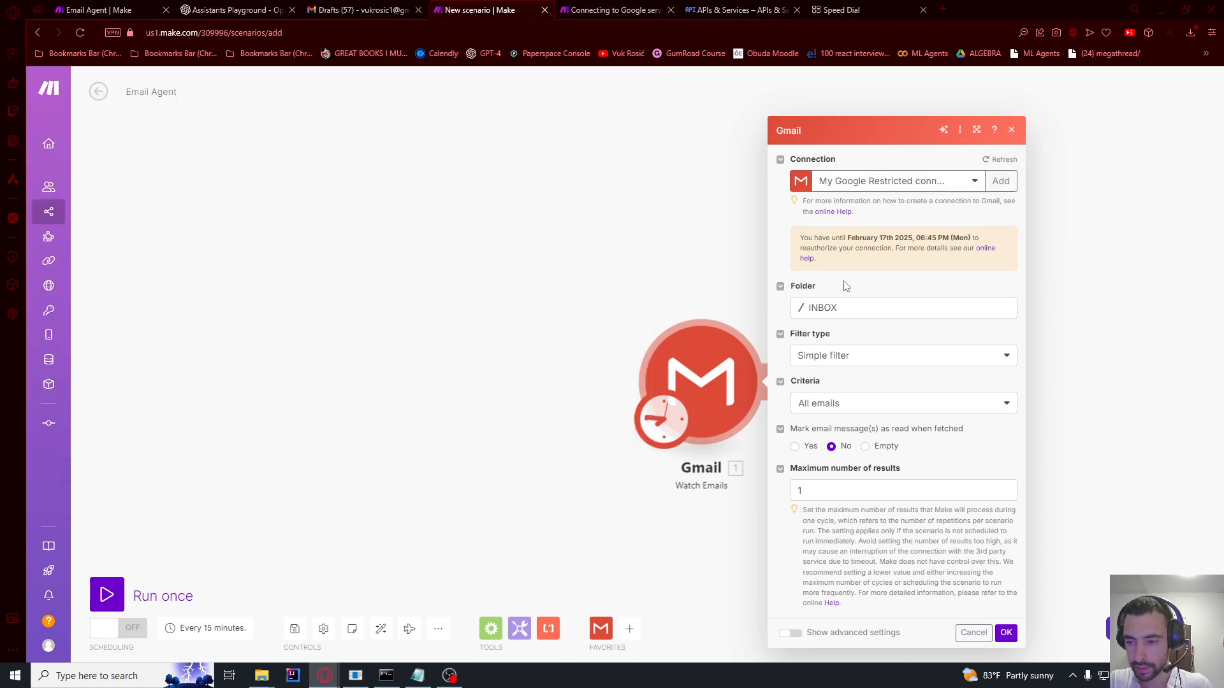
Step: Keep INBOX as the watched folder and start the trigger from the Meetup email
left_click(820, 316)
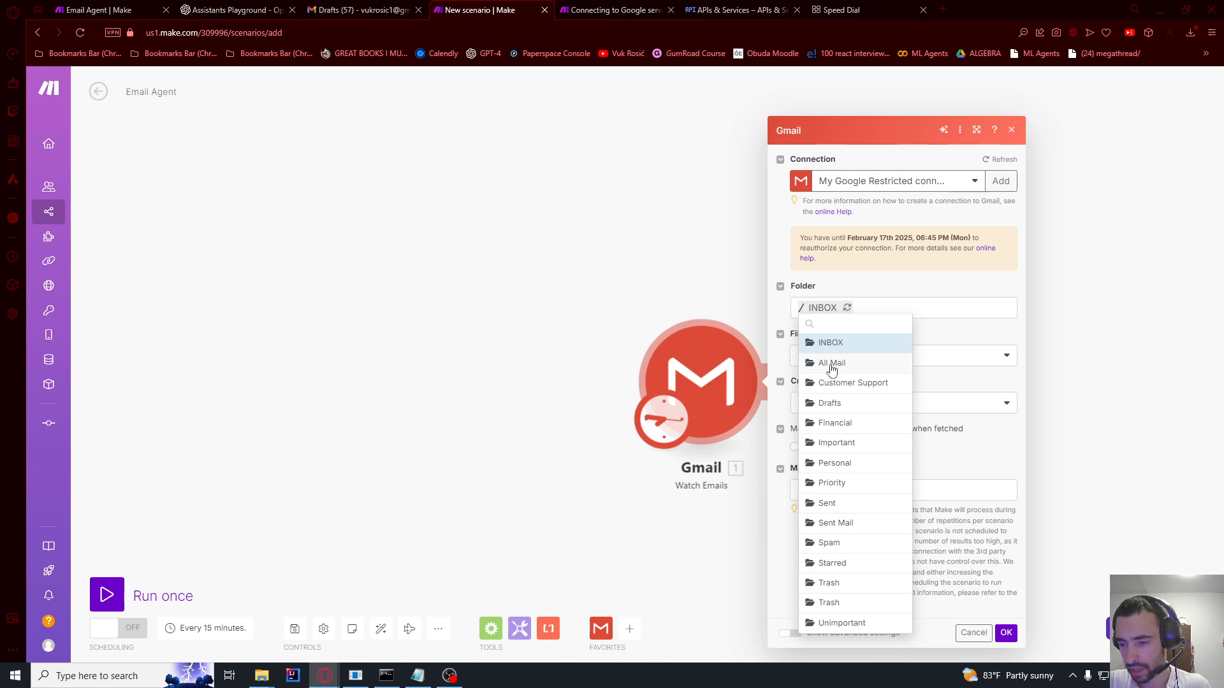
left_click(951, 336)
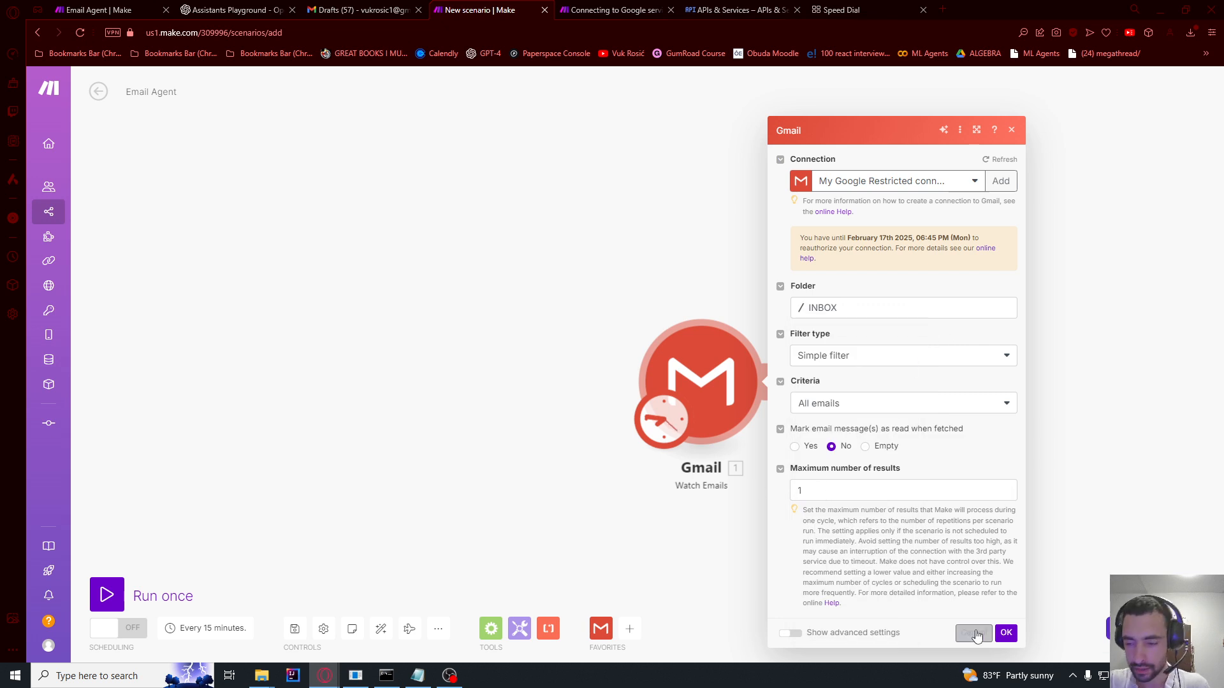
left_click(1005, 632)
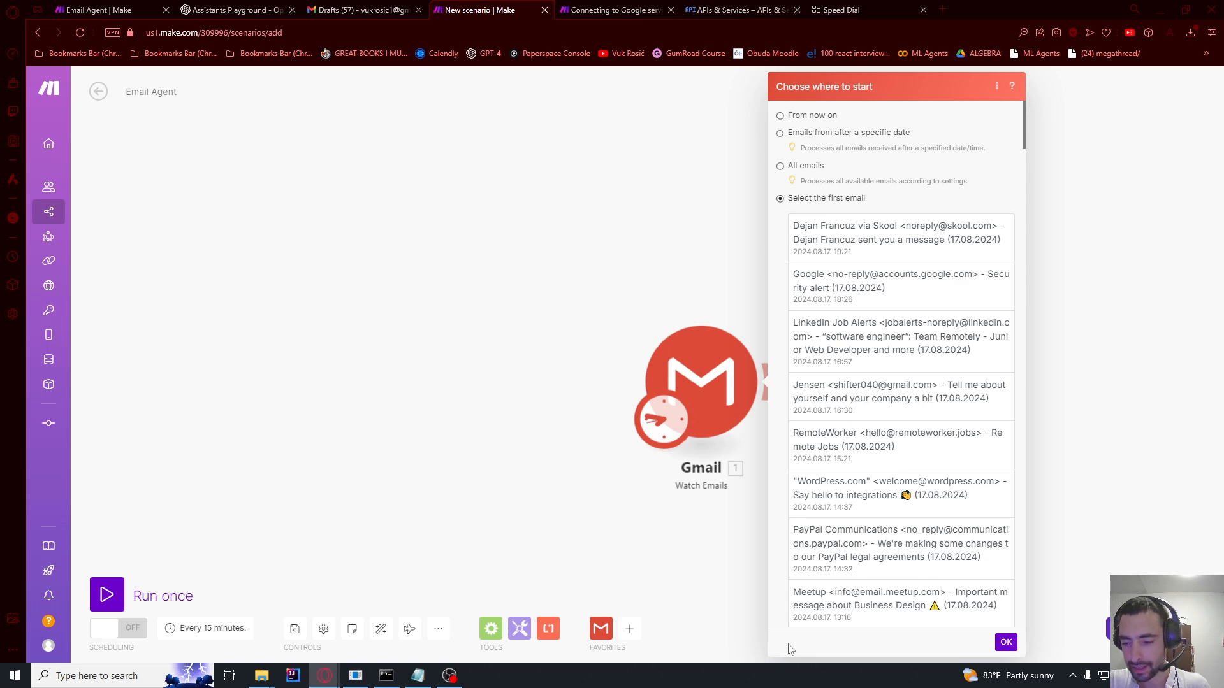
left_click(829, 611)
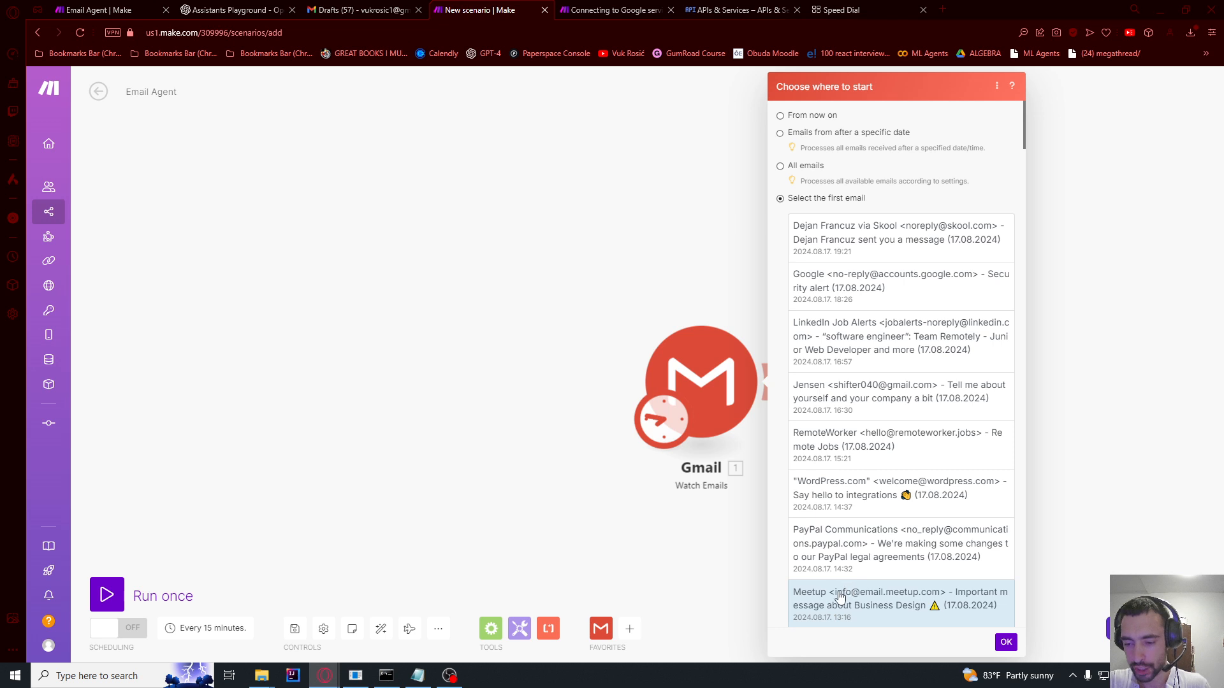
left_click(1005, 642)
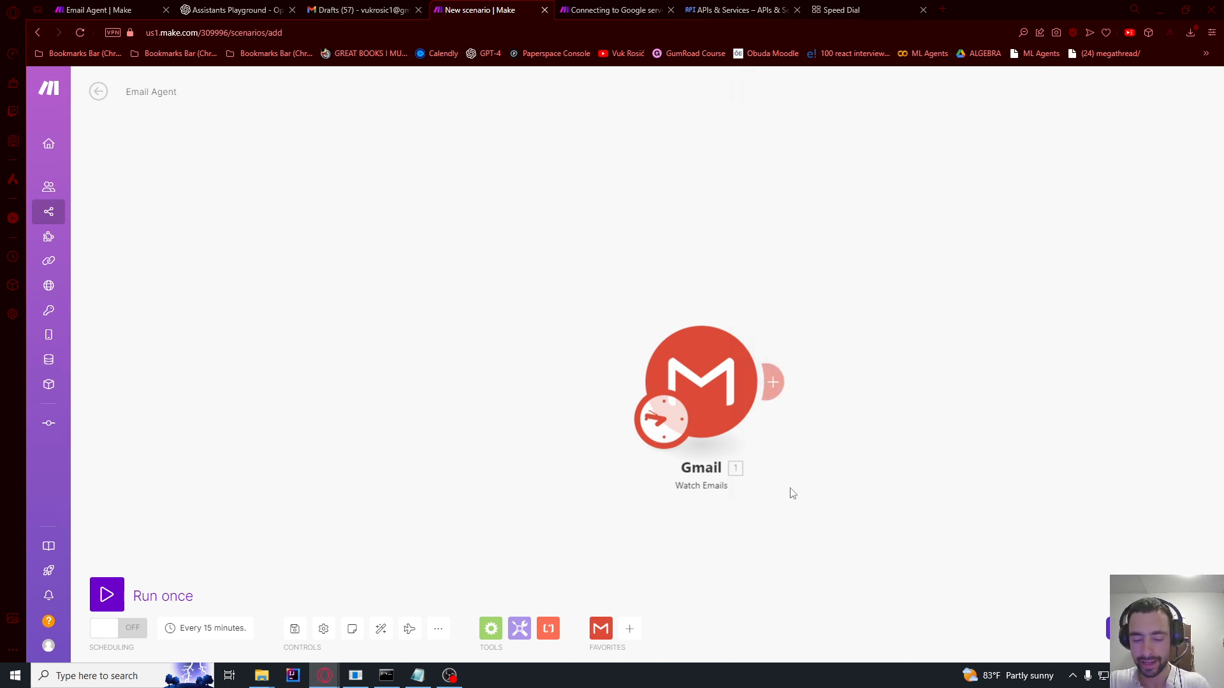
Step: Add a new module after the Gmail trigger and choose OpenAI
left_click_drag(494, 341, 298, 333)
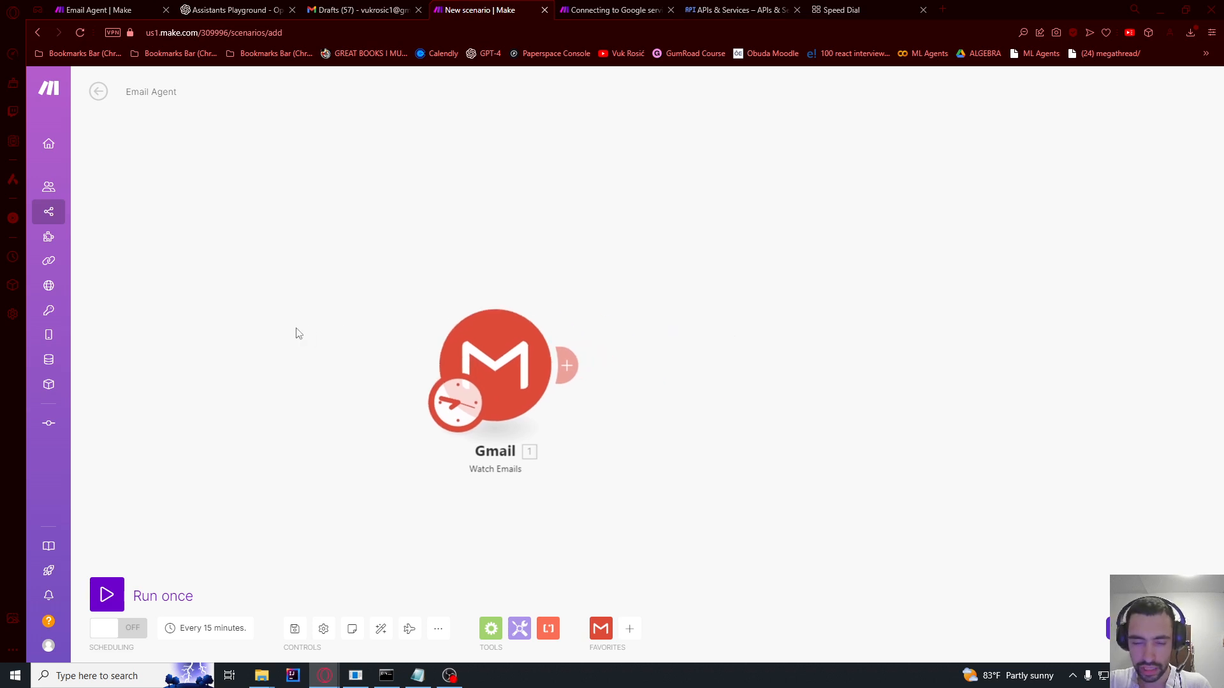
left_click(566, 365)
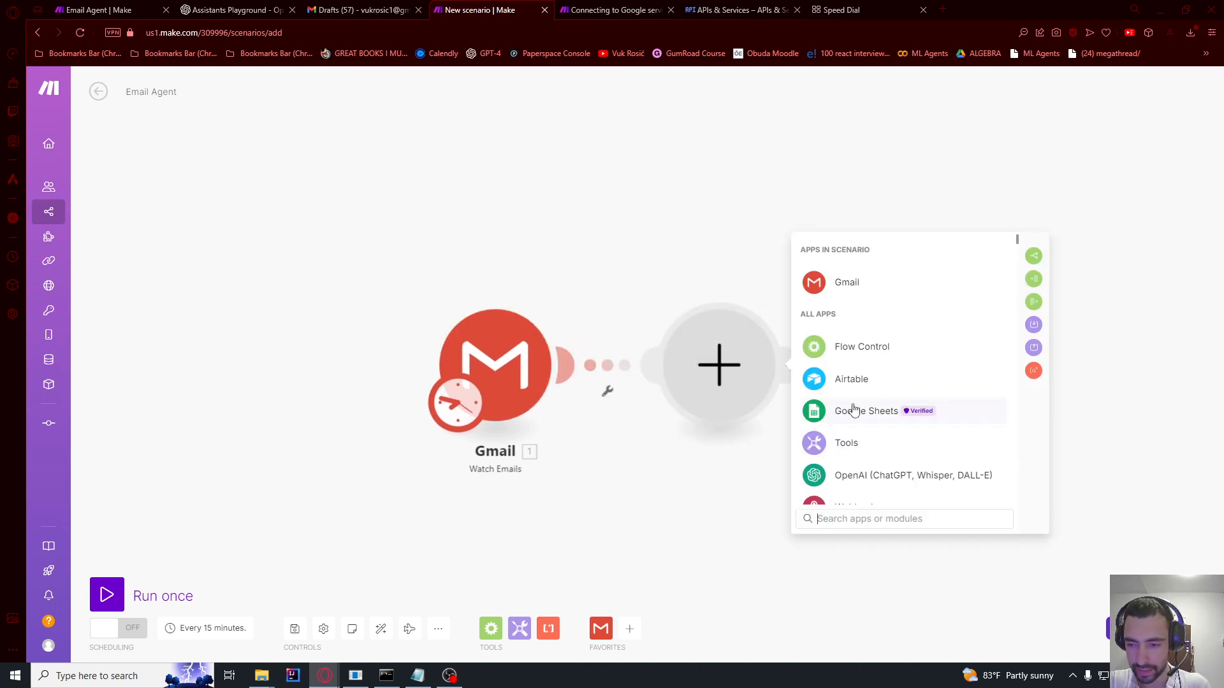
left_click(857, 475)
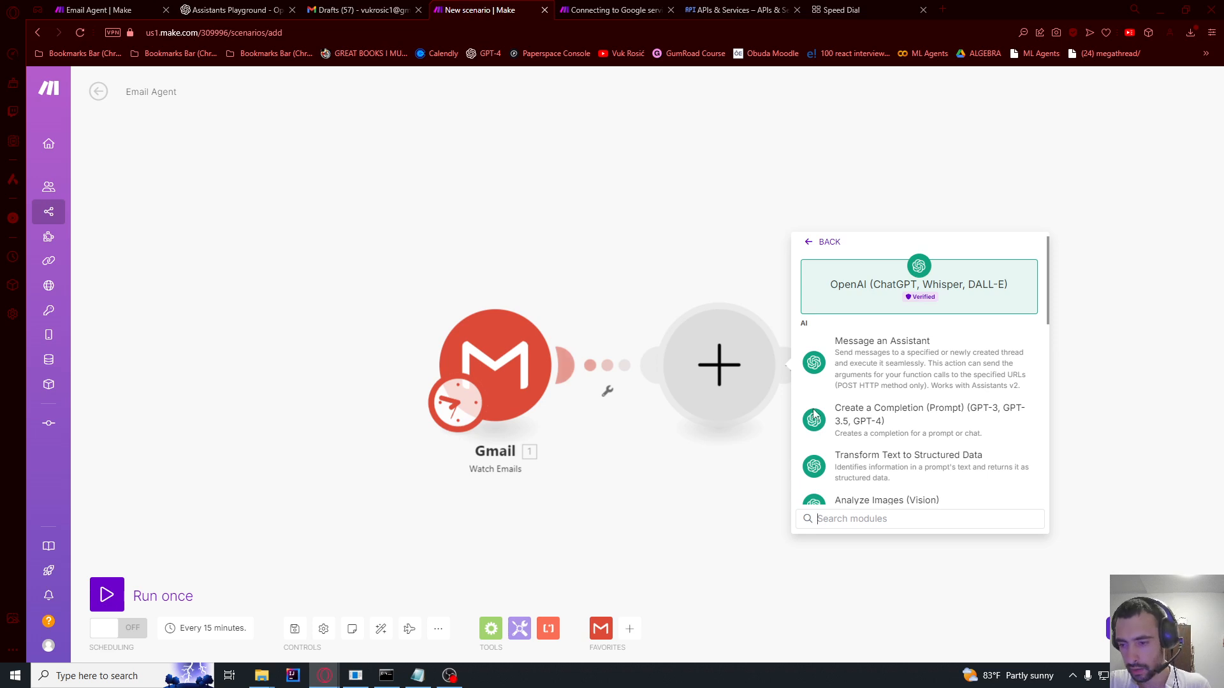
Step: Choose Create a Completion and follow the new connection's link to OpenAI's API Keys page
left_click(870, 427)
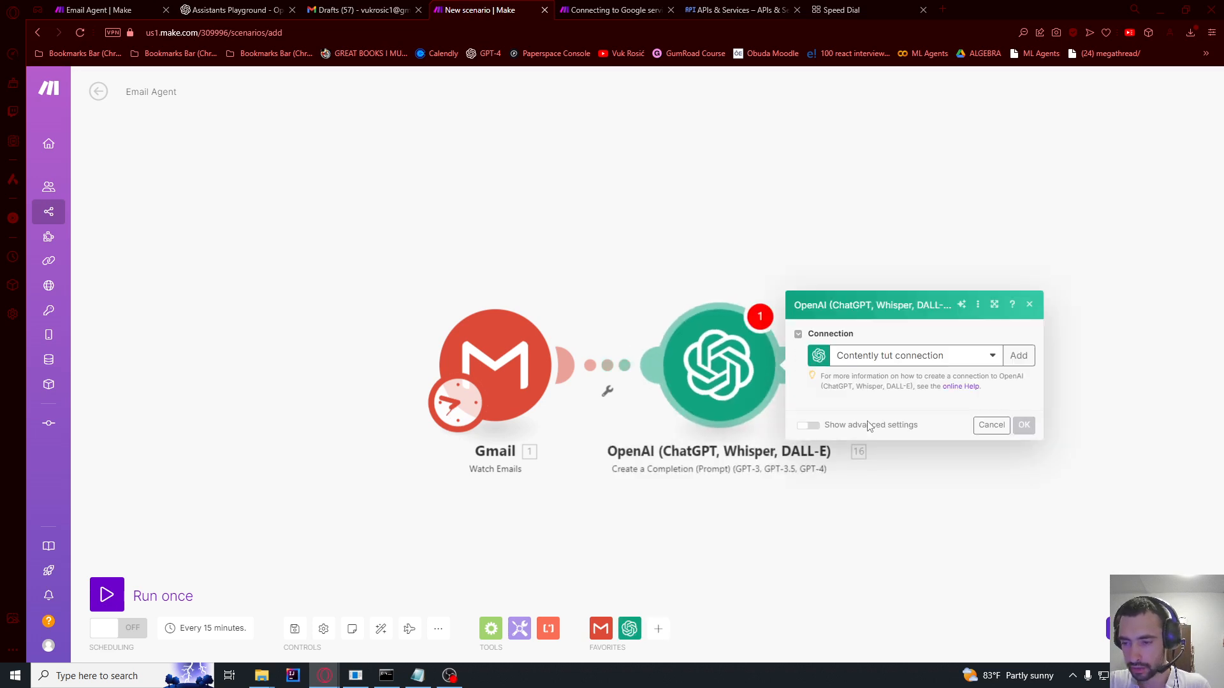
left_click(1019, 271)
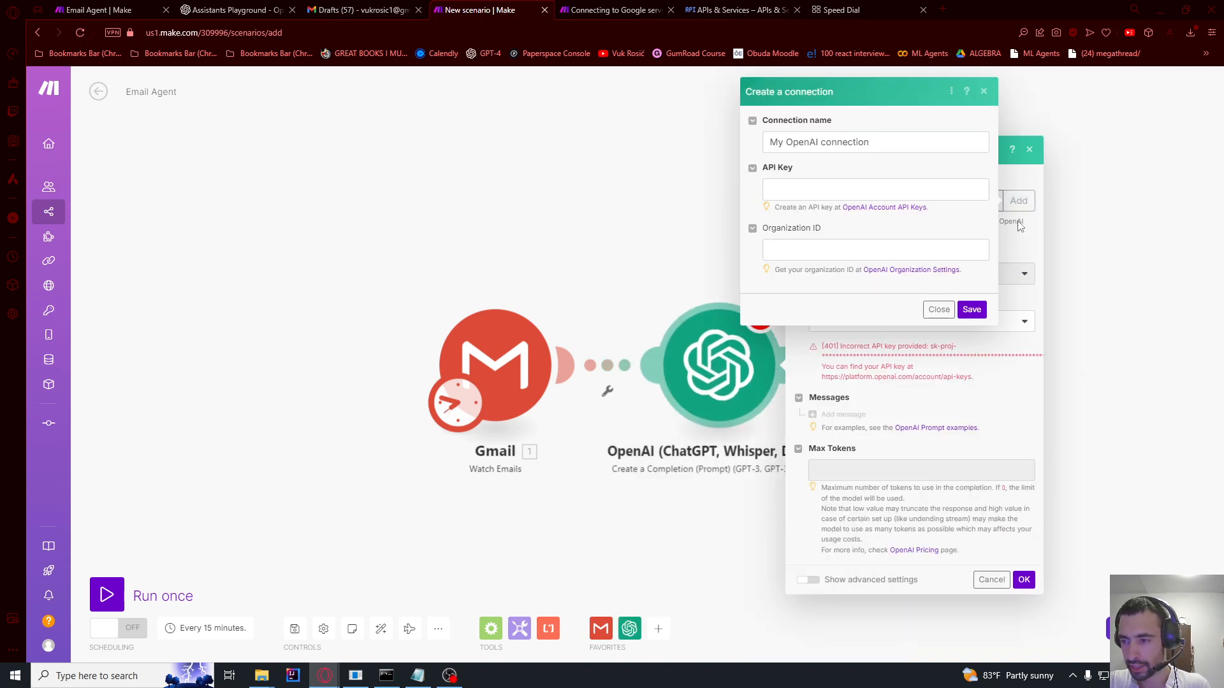
left_click(871, 208)
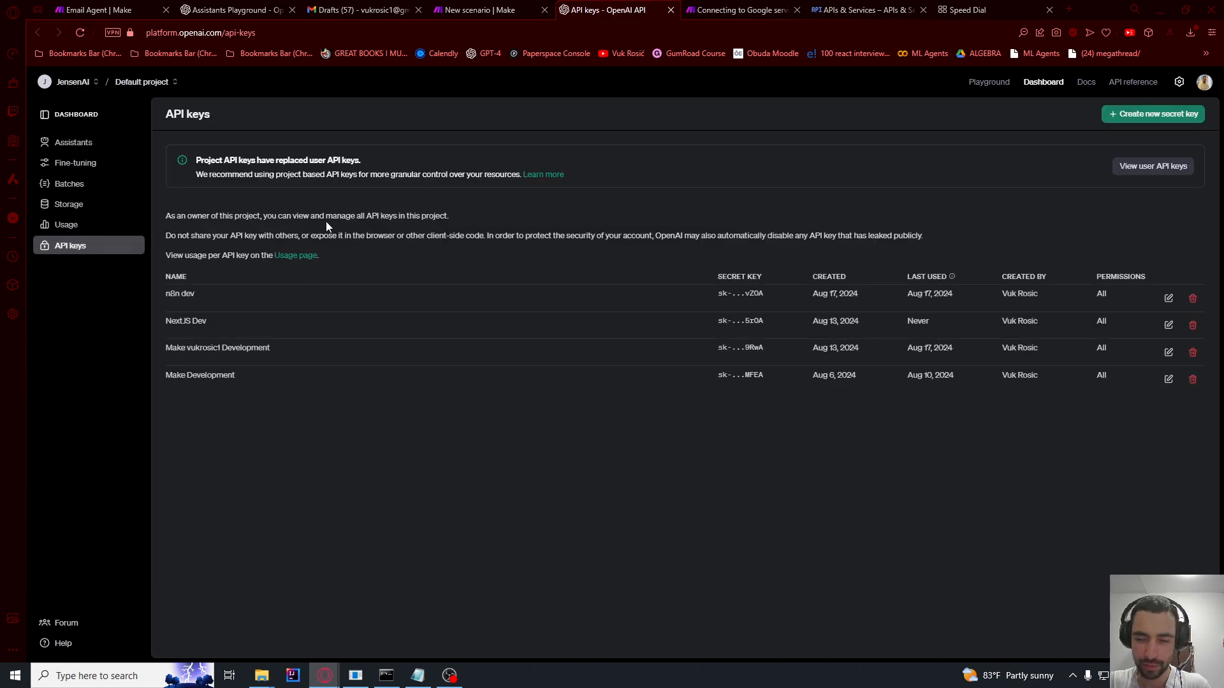
Step: Create a secret key named TutorialEmailAgent, copy it, and return to Make's connection form
left_click(1153, 114)
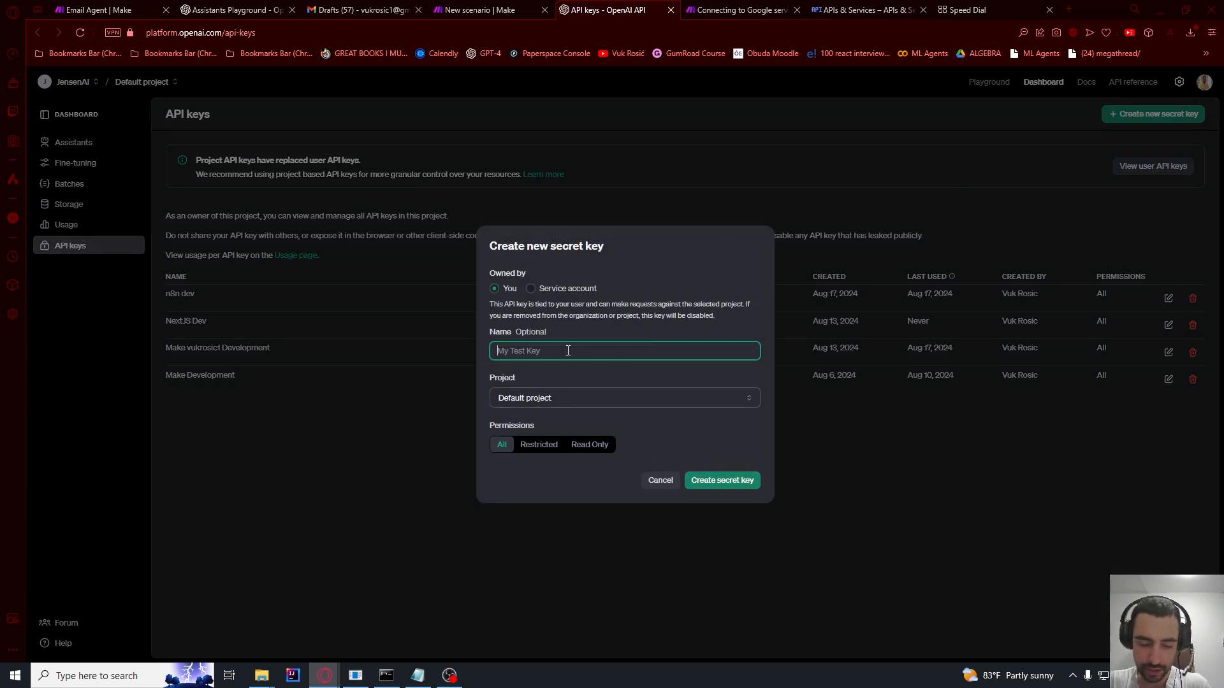
type("TutorialEmailAgent")
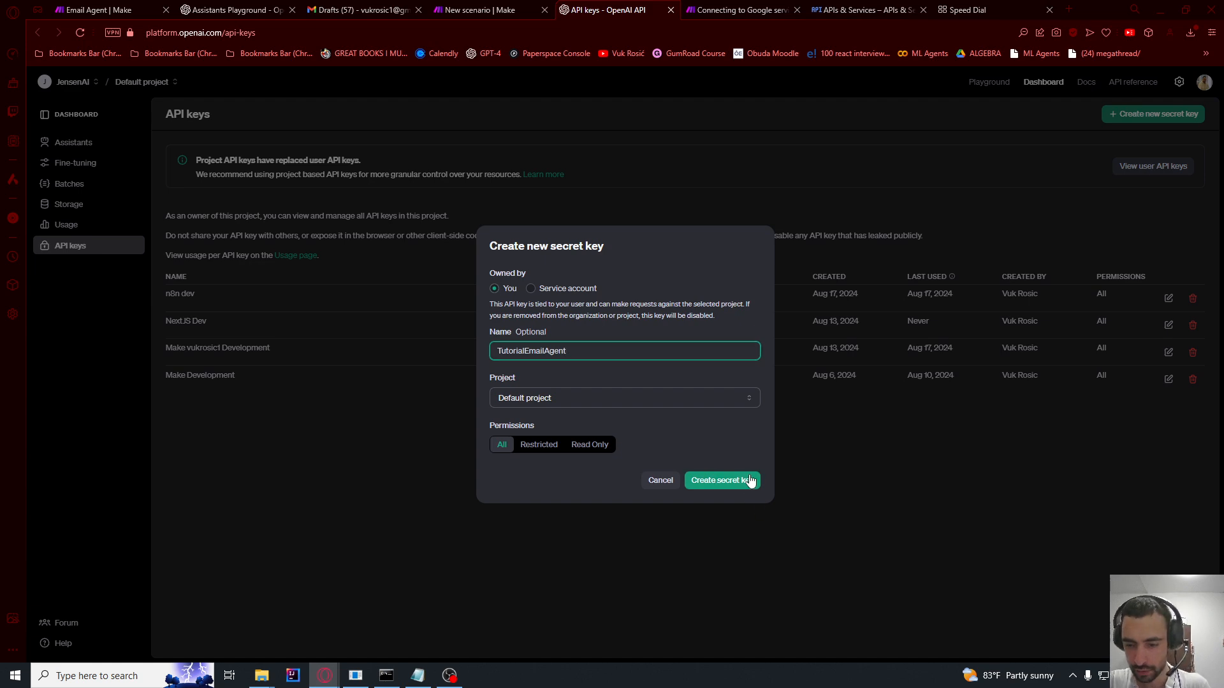
left_click(743, 490)
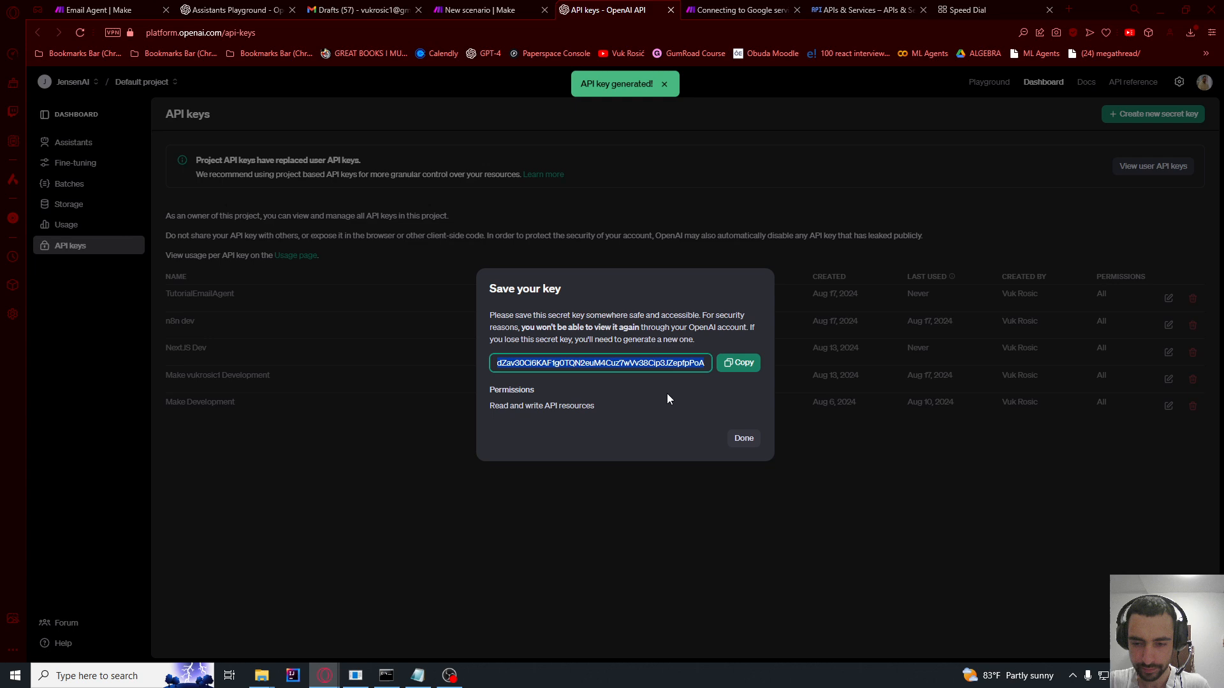
left_click(737, 361)
left_click(737, 361)
left_click(738, 361)
left_click(740, 437)
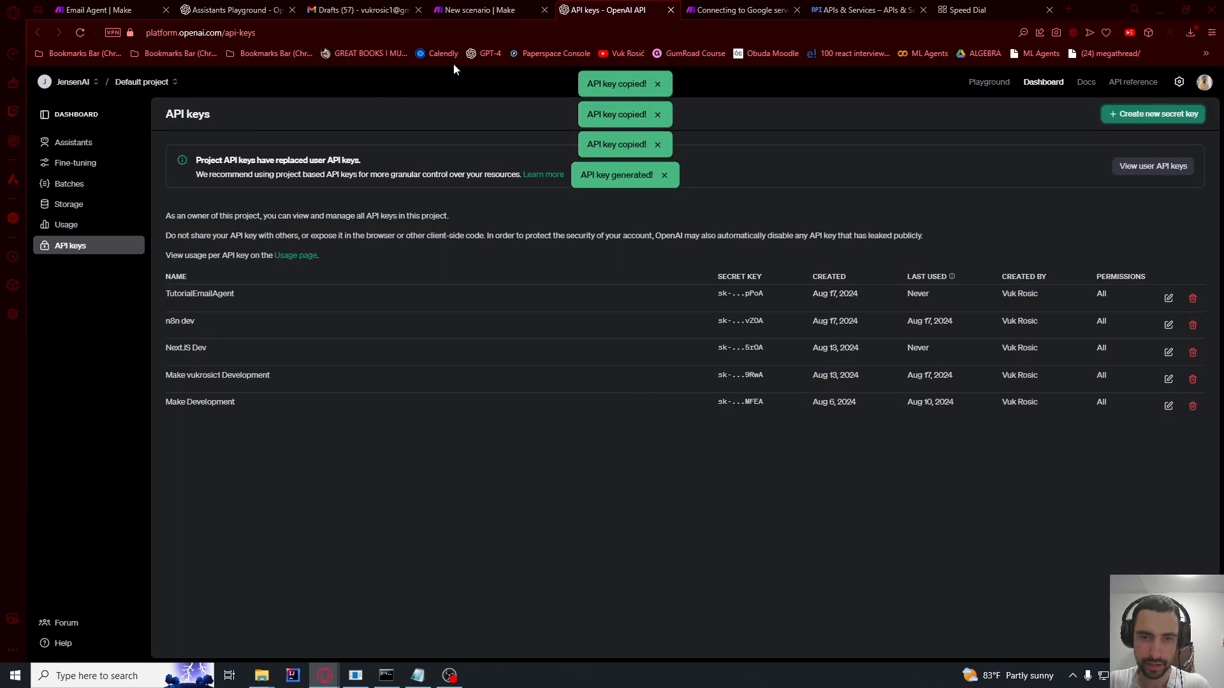
left_click(498, 9)
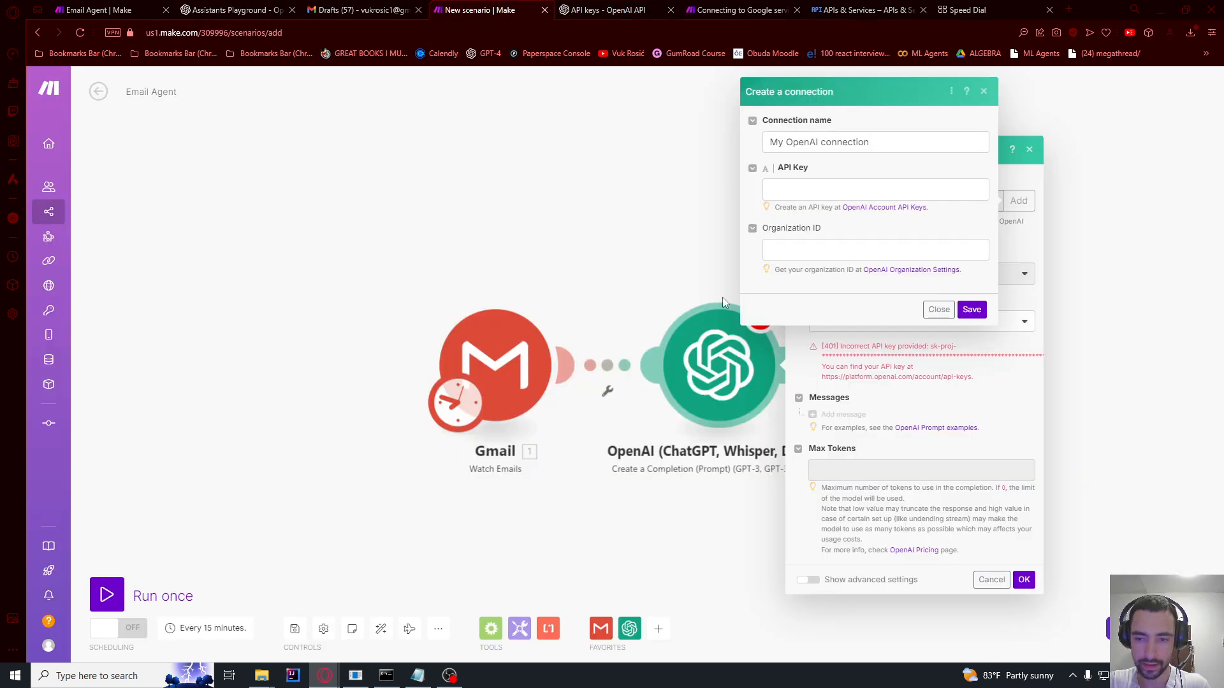
Step: Save the OpenAI connection with the pasted API key and select model gpt-4o-mini
left_click(814, 189)
key("ctrl+v")
left_click(970, 310)
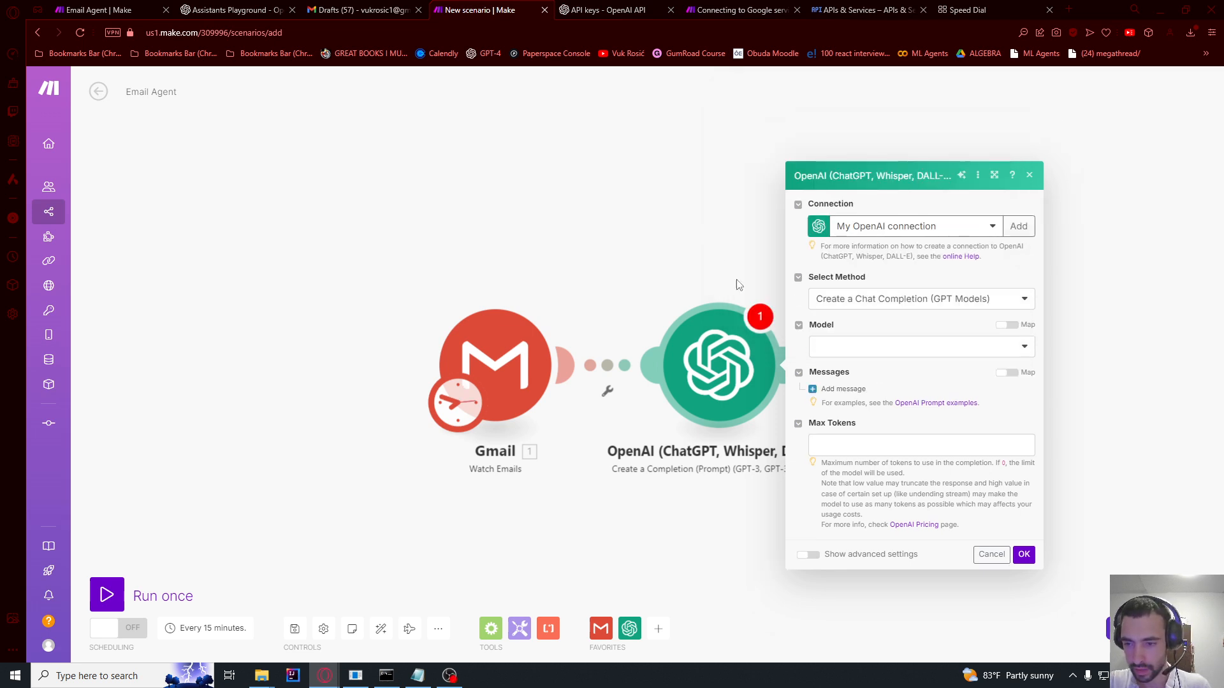
left_click(832, 349)
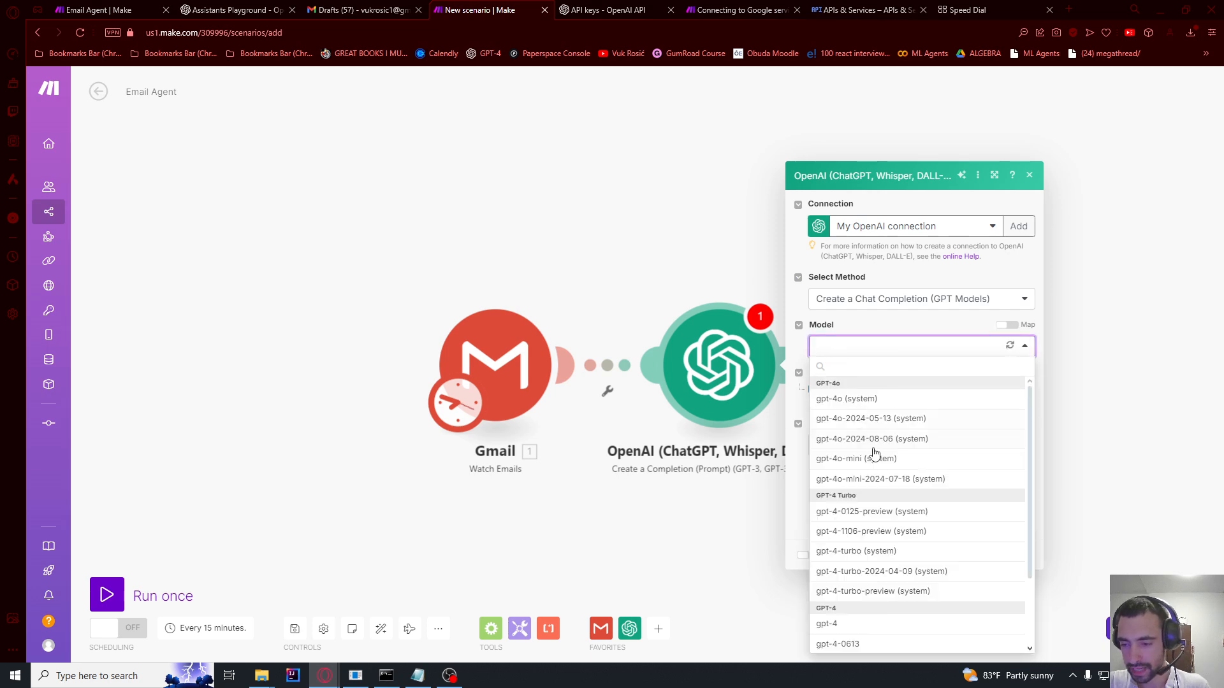
left_click(874, 457)
Step: Add a System message with the email-summary prompt, removing its 'Prompt:' prefix
left_click(867, 450)
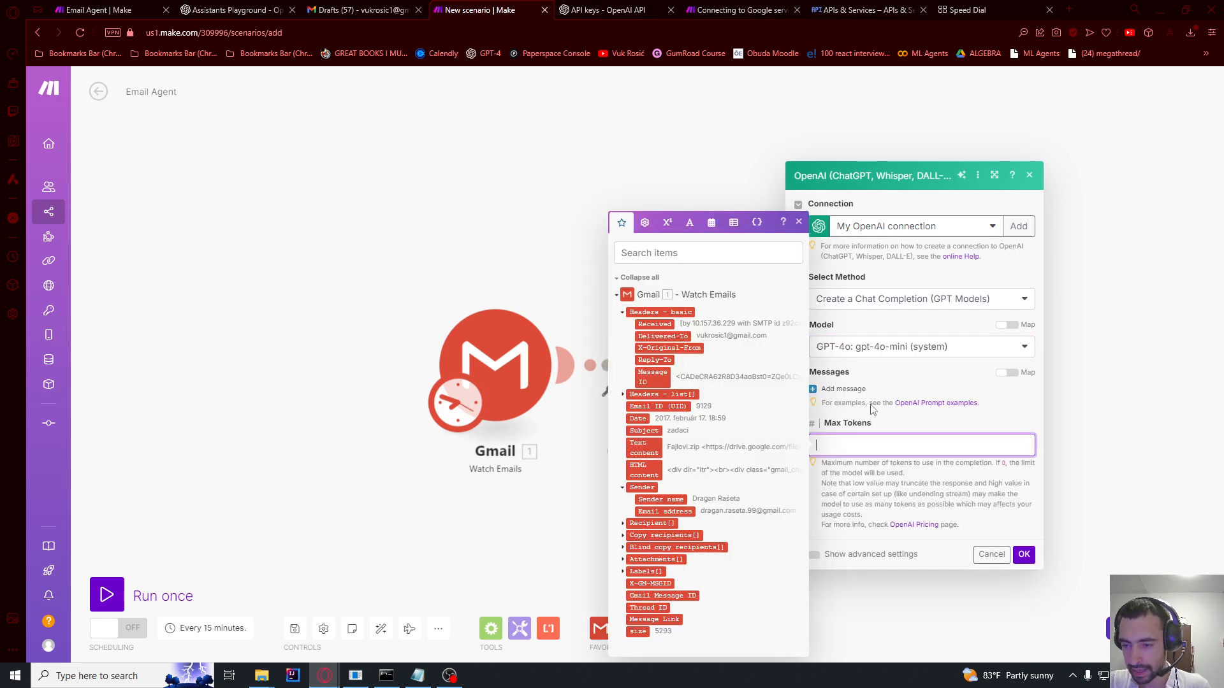
left_click(841, 389)
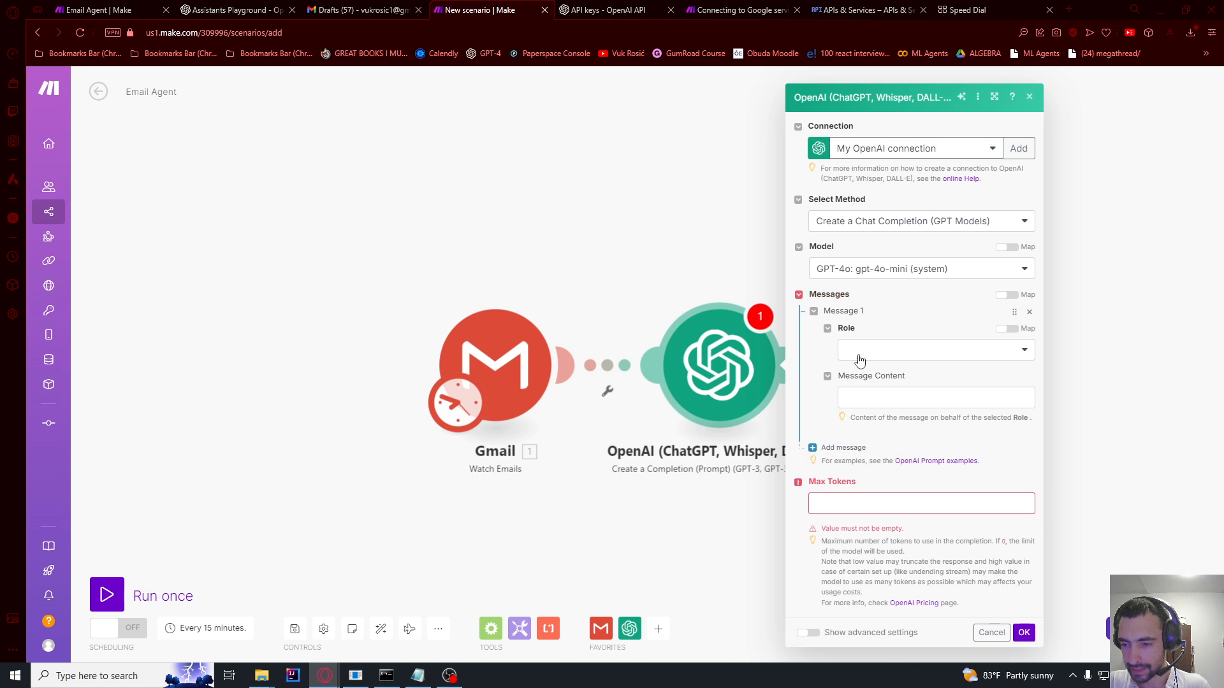
left_click(855, 362)
left_click(864, 369)
left_click(867, 394)
key("ctrl+v")
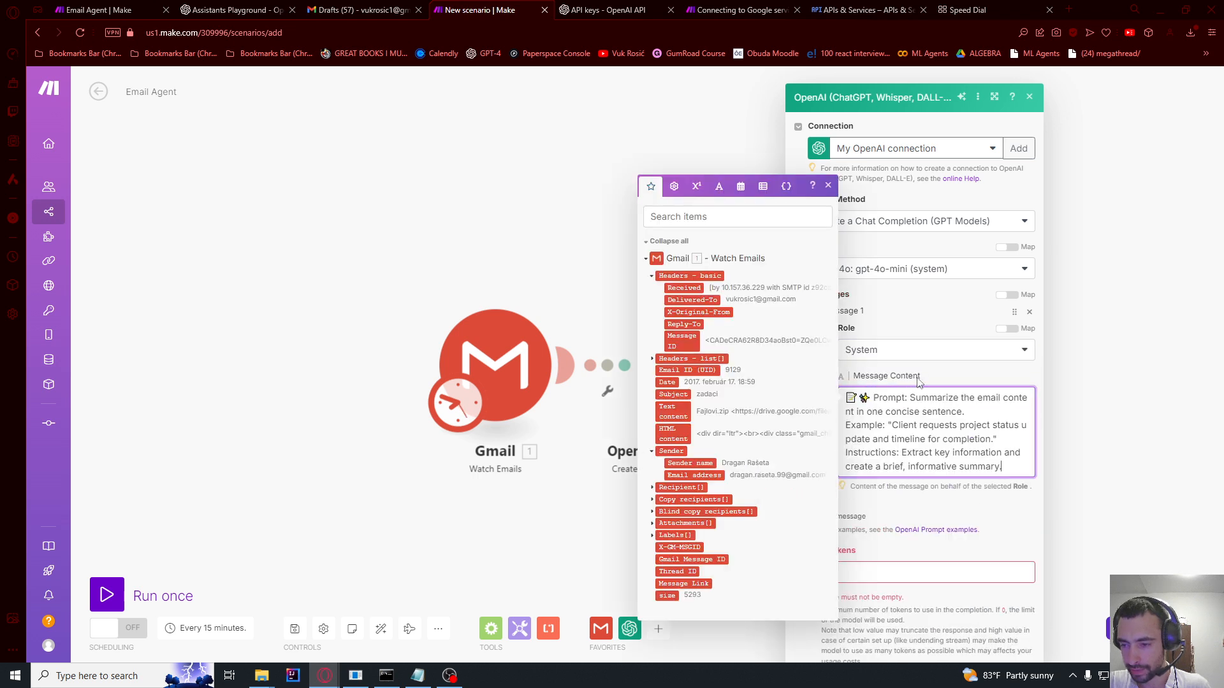
left_click(897, 411)
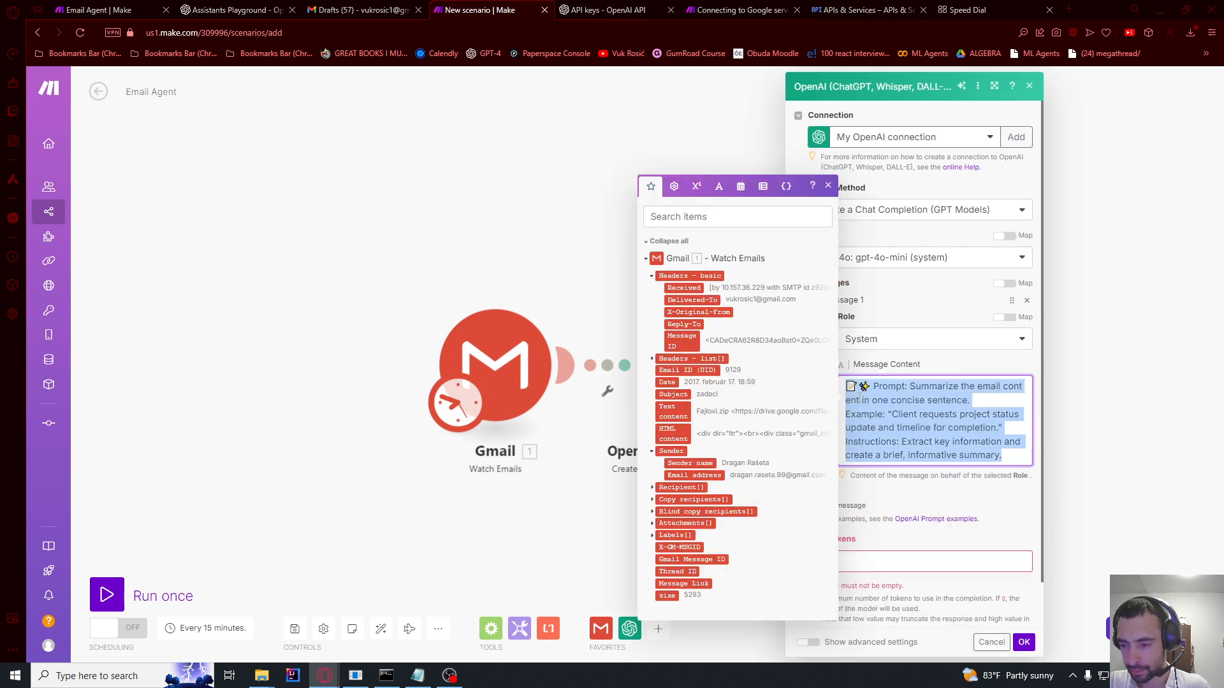
double_click(901, 385)
key("BackSpace")
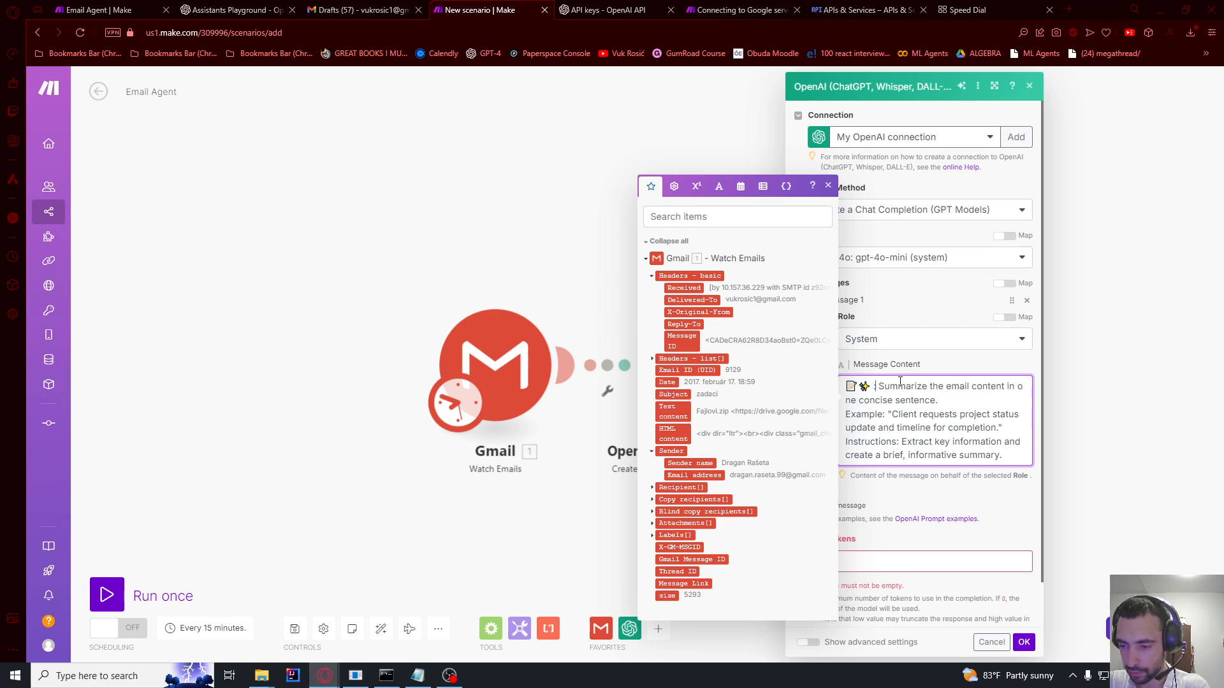
key("Delete")
key("Delete")
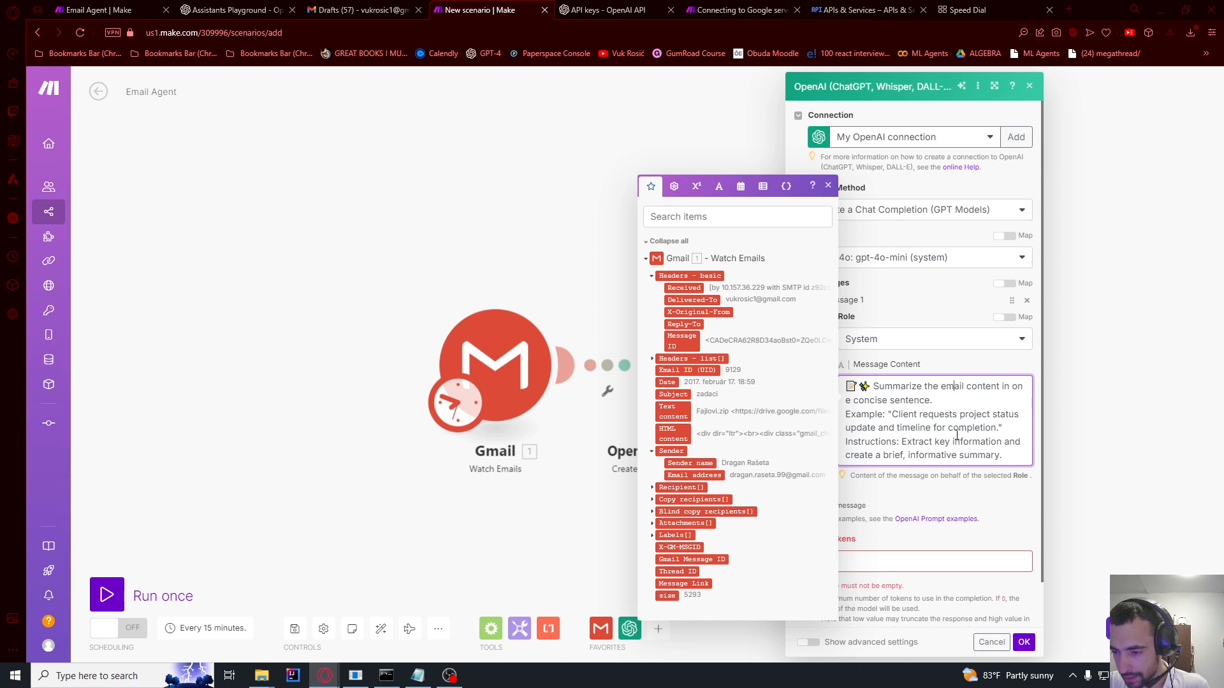
left_click(999, 499)
Step: Set Max Tokens to 100 and save the module settings
scroll(996, 497, "down", 1)
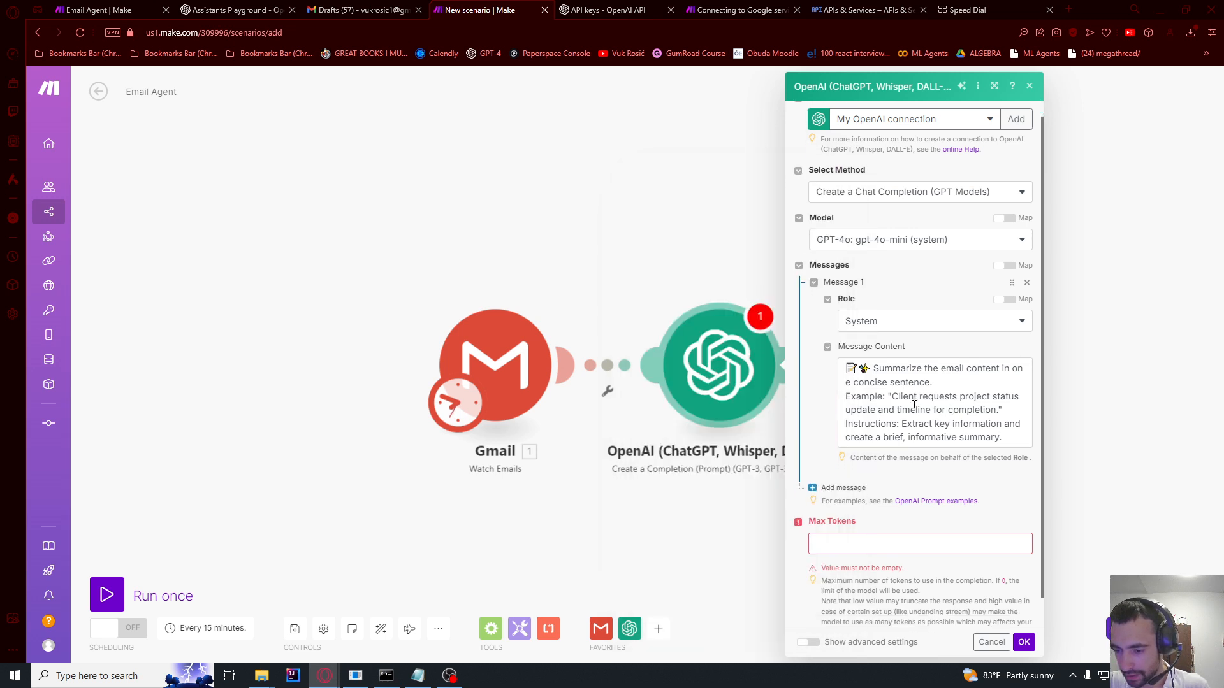
left_click(855, 508)
type("100")
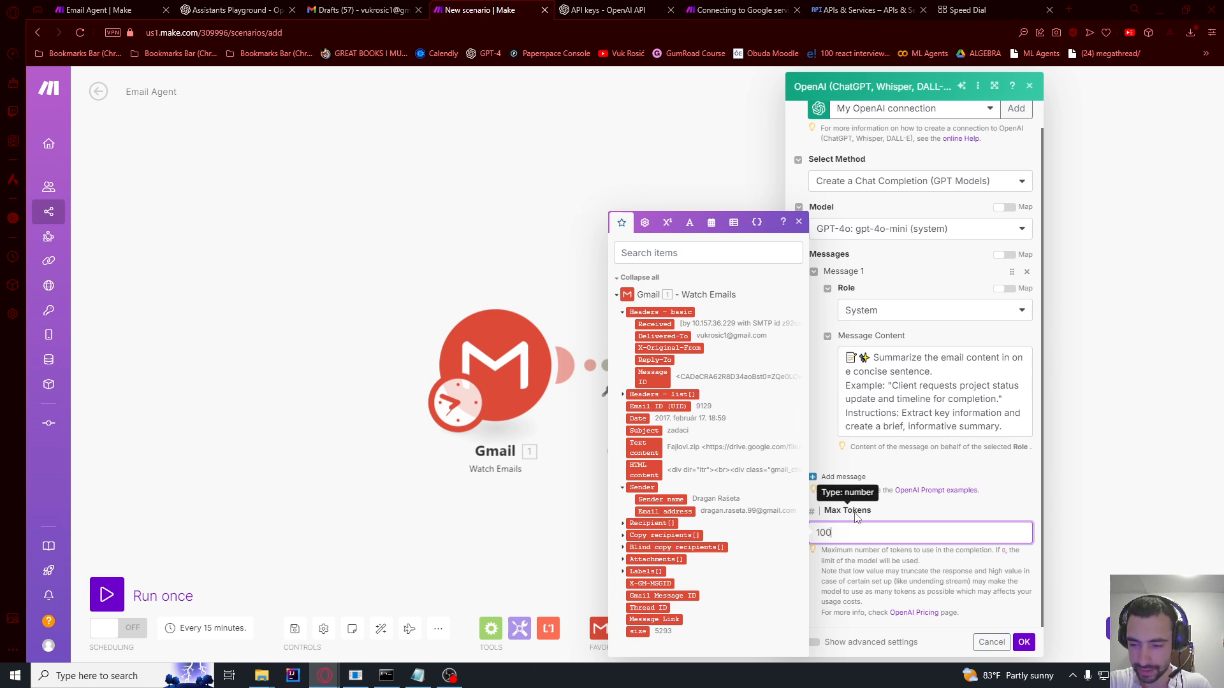
left_click(1068, 617)
left_click(1024, 642)
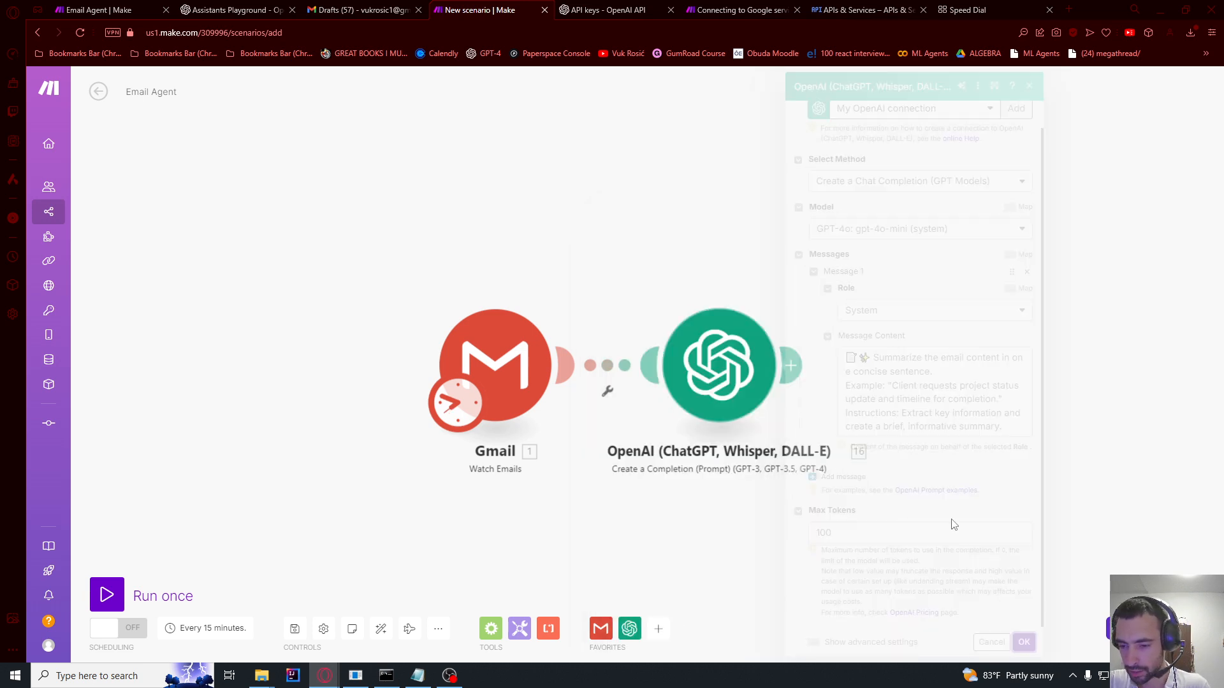
Step: Rename the OpenAI module to Summary
right_click(744, 384)
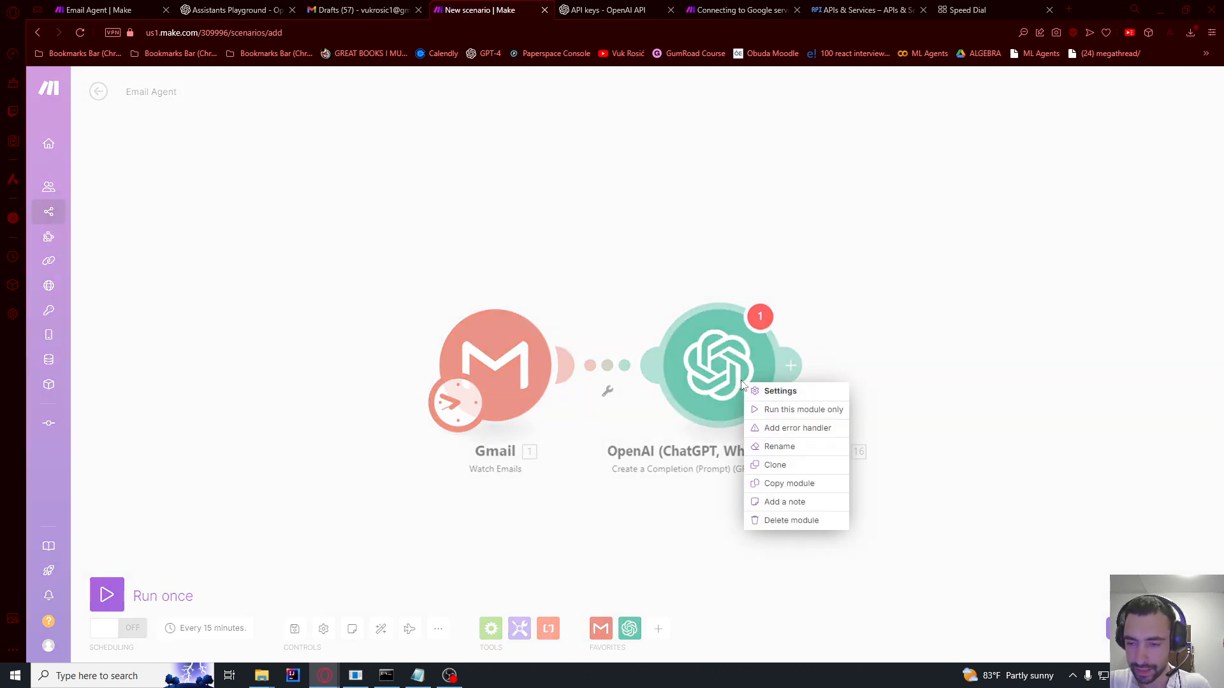
left_click(742, 381)
left_click(763, 309)
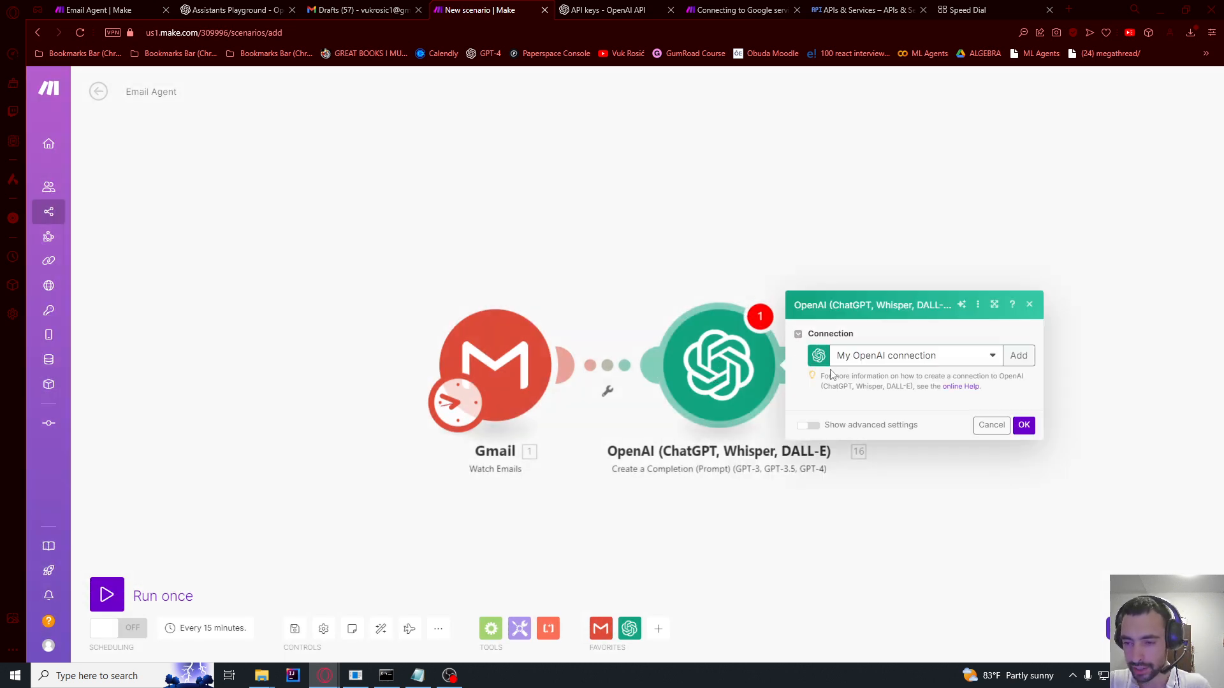
left_click(1024, 642)
right_click(726, 358)
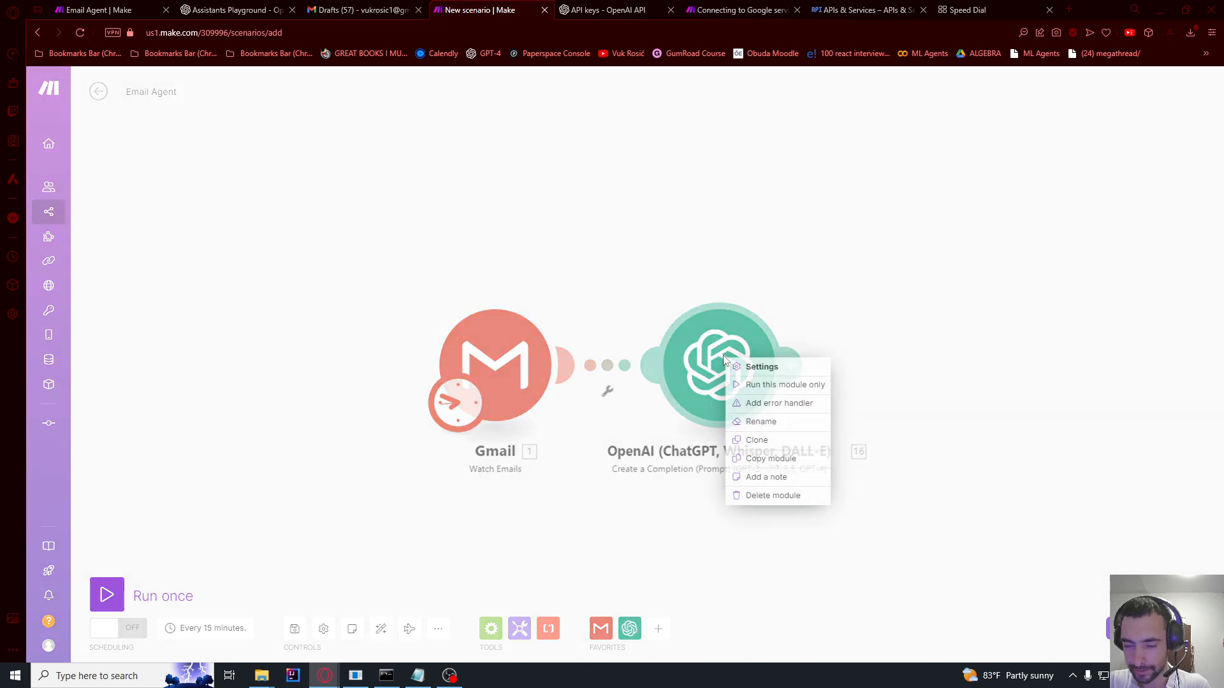
left_click(752, 420)
type("Summary")
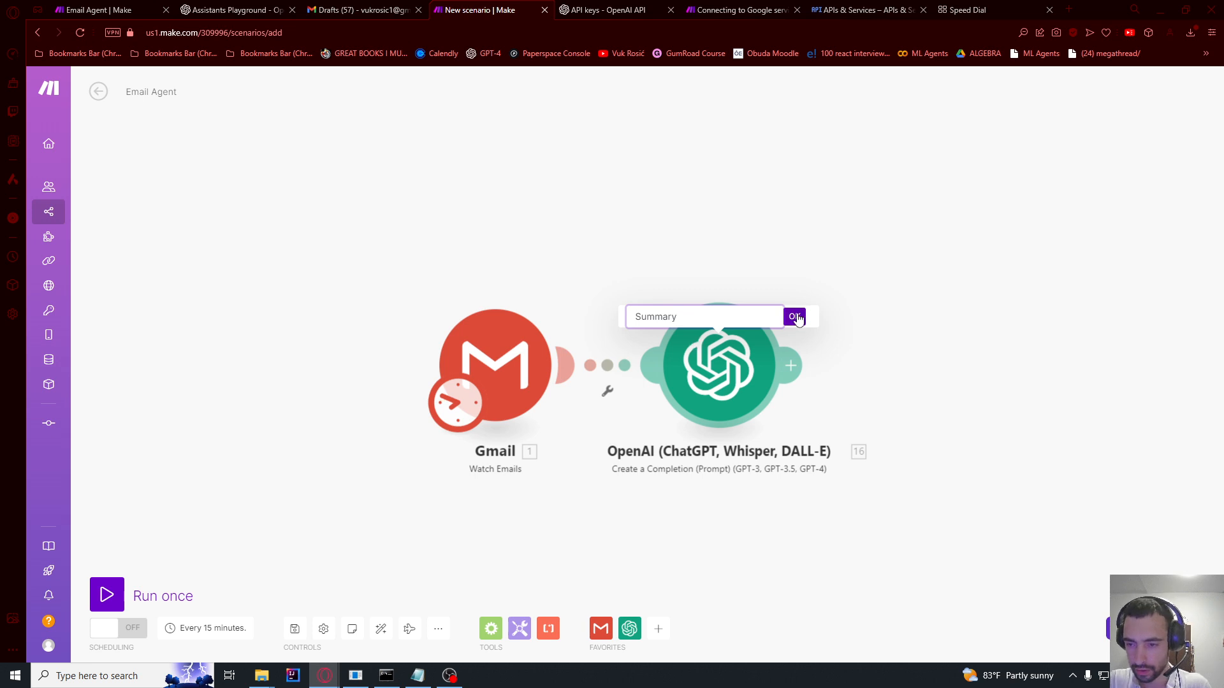
left_click(797, 318)
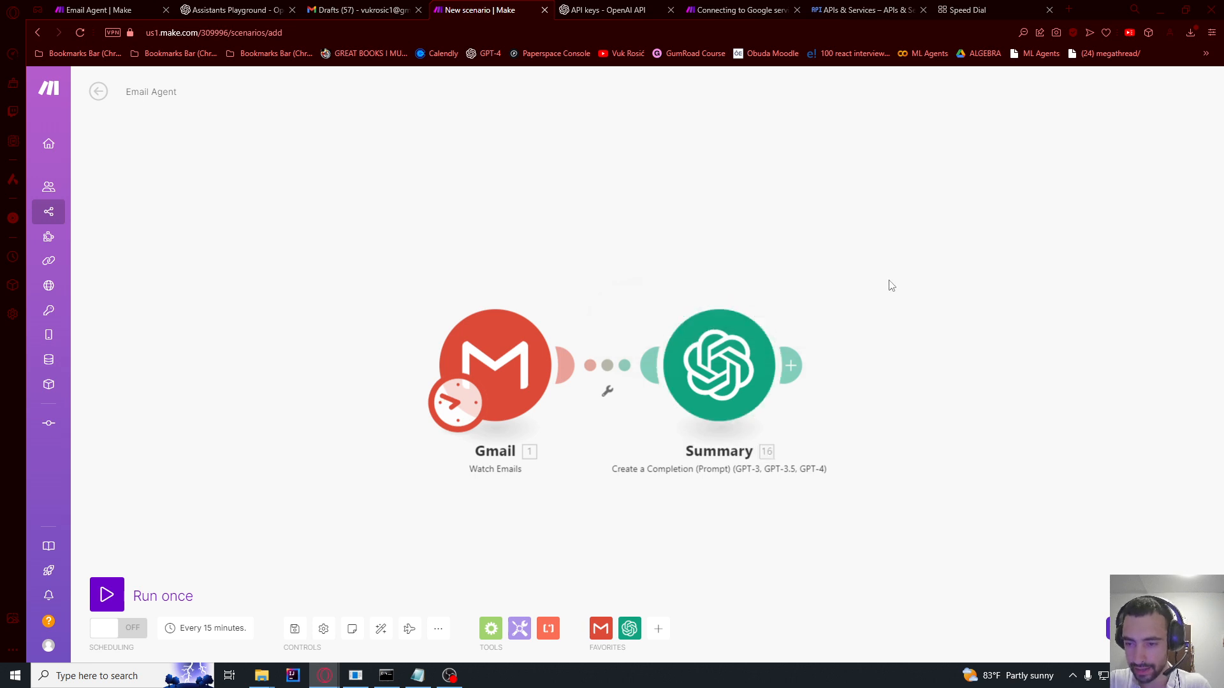
Step: Add an OpenAI Transform Text to Structured Data module after Summary using gpt-4o-mini
left_click_drag(887, 285, 661, 279)
left_click(566, 358)
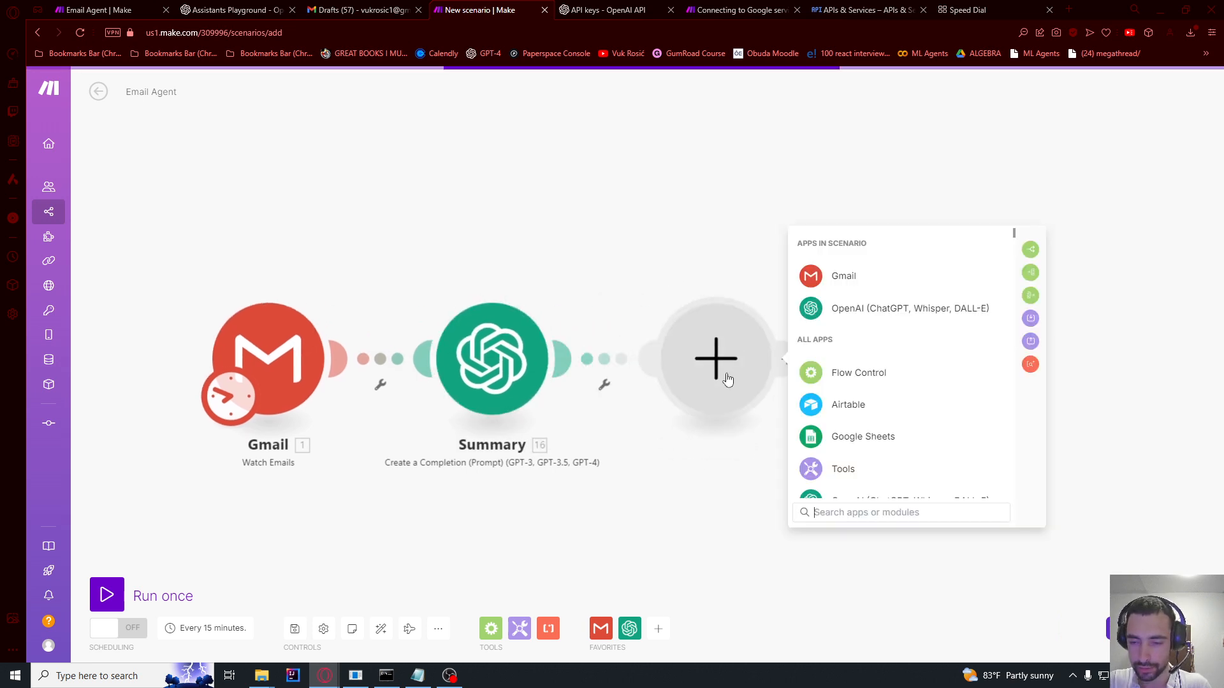
left_click(848, 309)
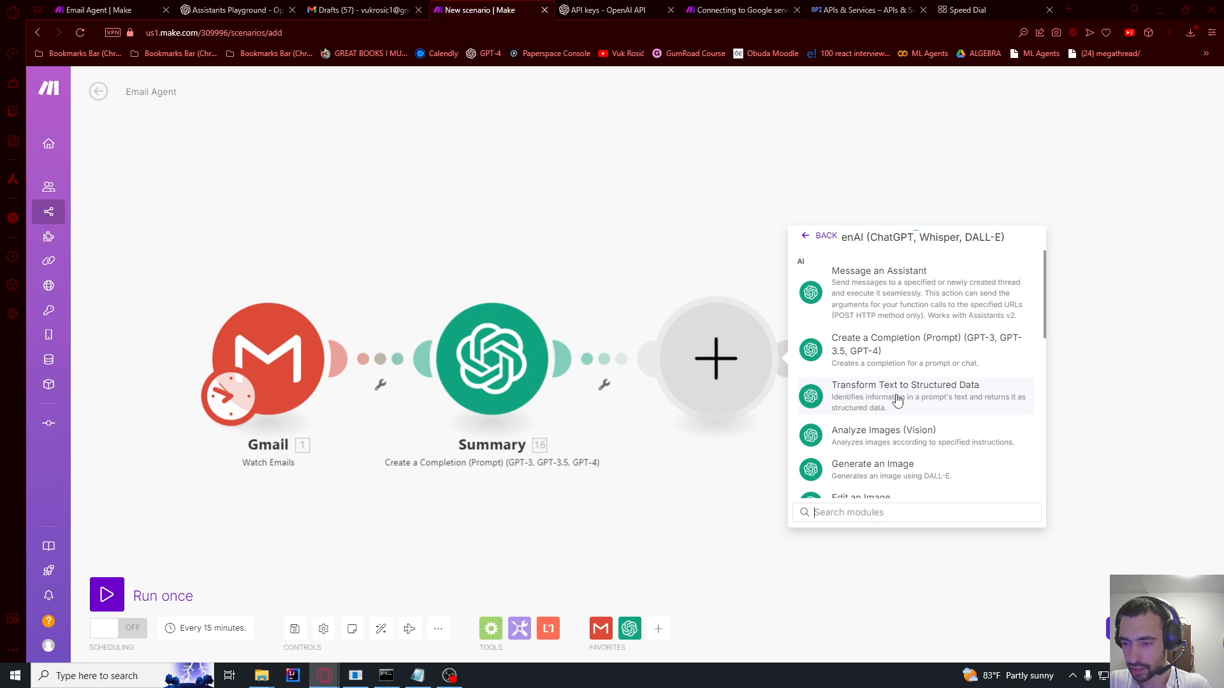
left_click(881, 394)
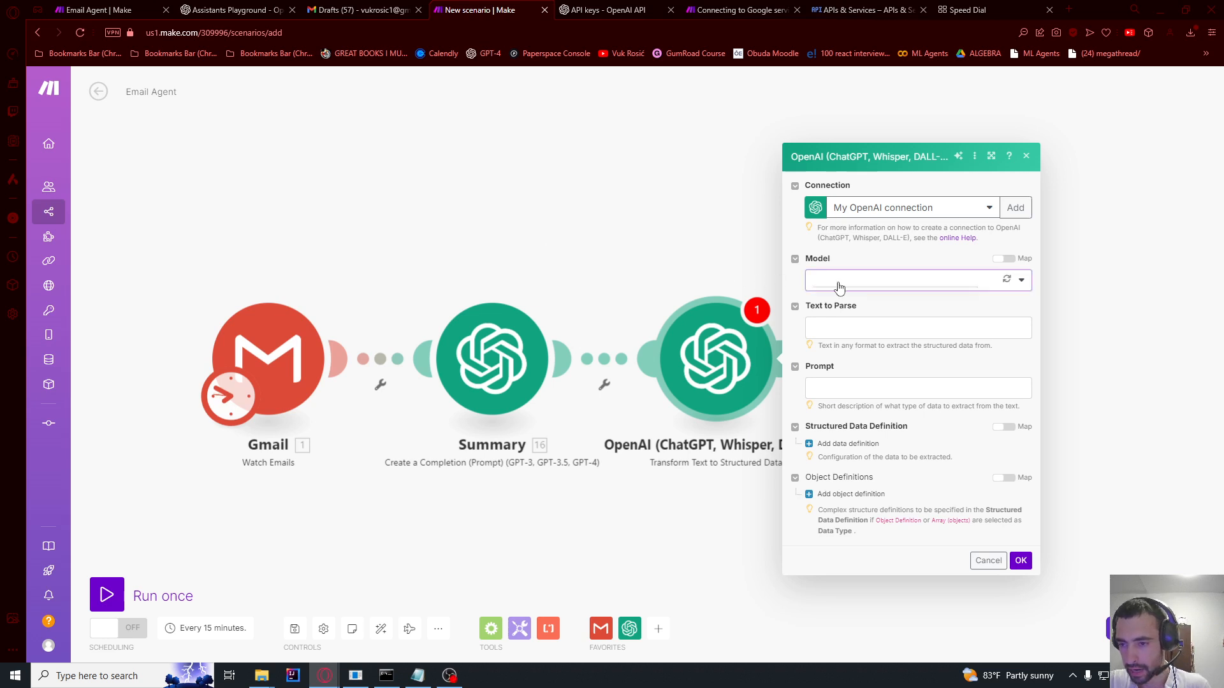
left_click(839, 282)
left_click(847, 392)
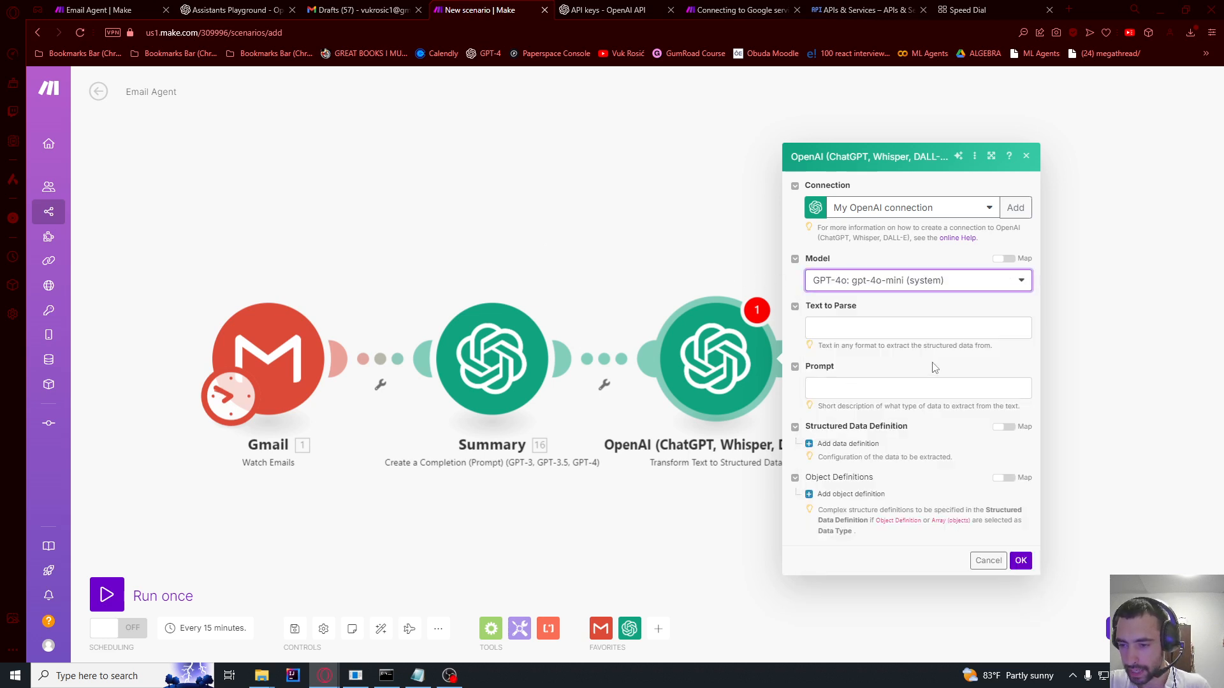
left_click(847, 329)
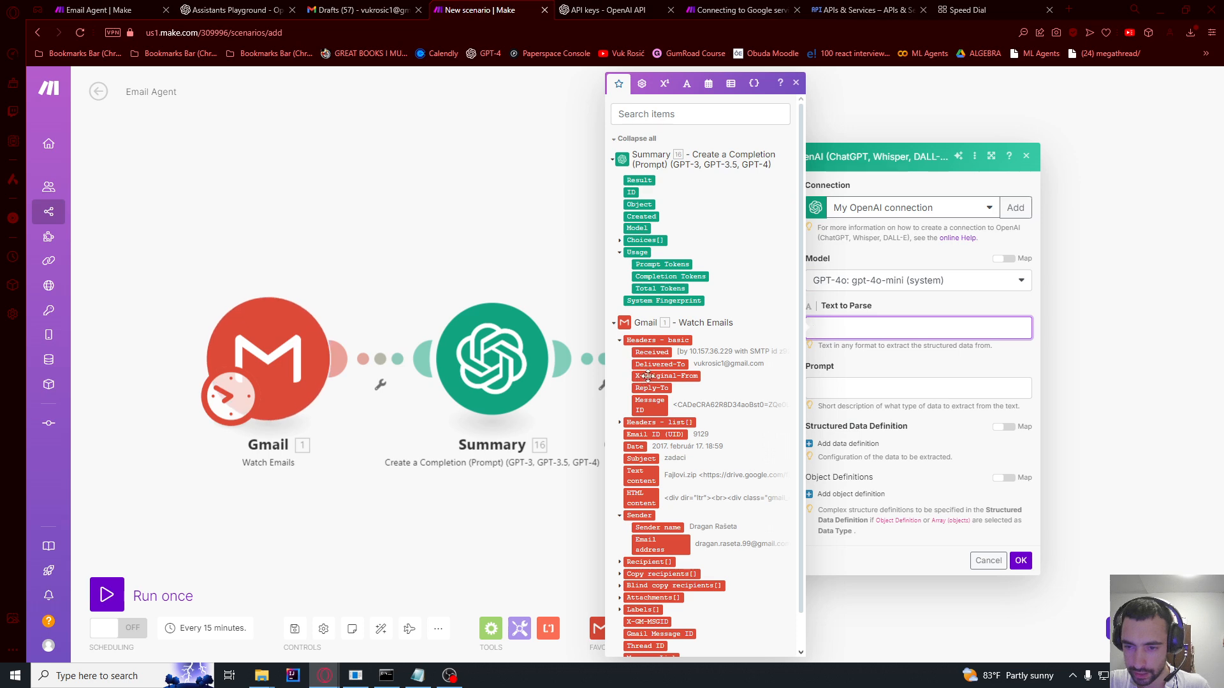
left_click(497, 293)
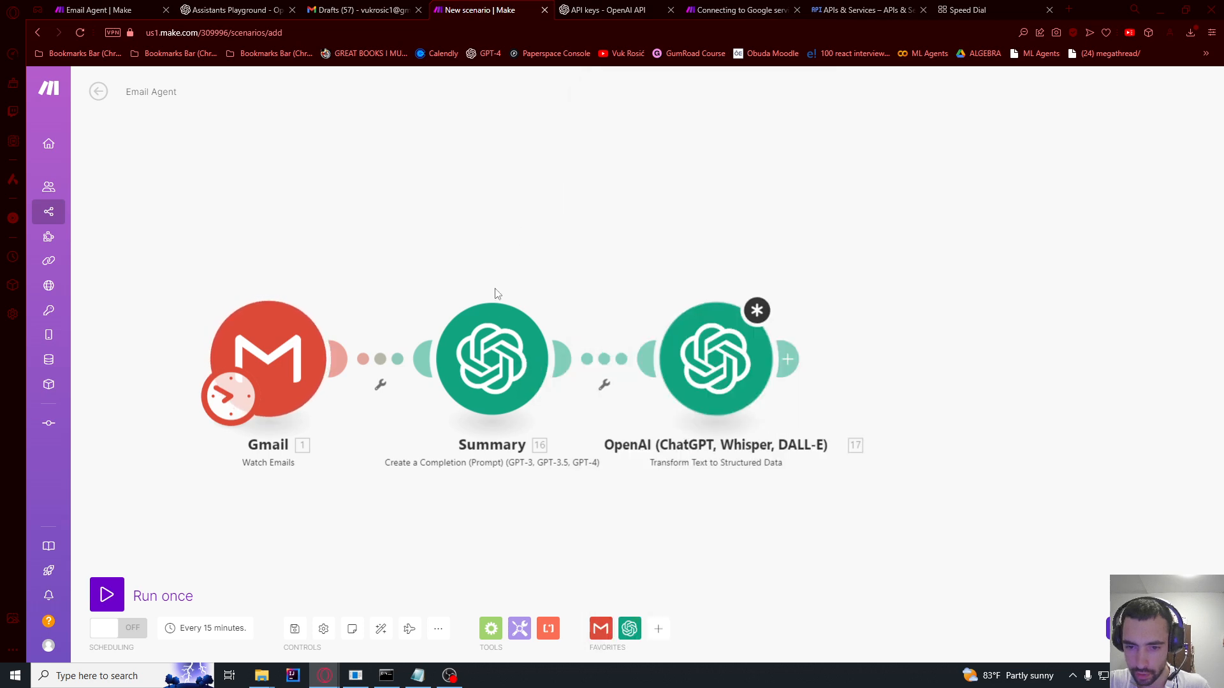
Step: Give Summary a second User message containing the Gmail email's Text content
left_click(488, 372)
scroll(599, 446, "down", 1)
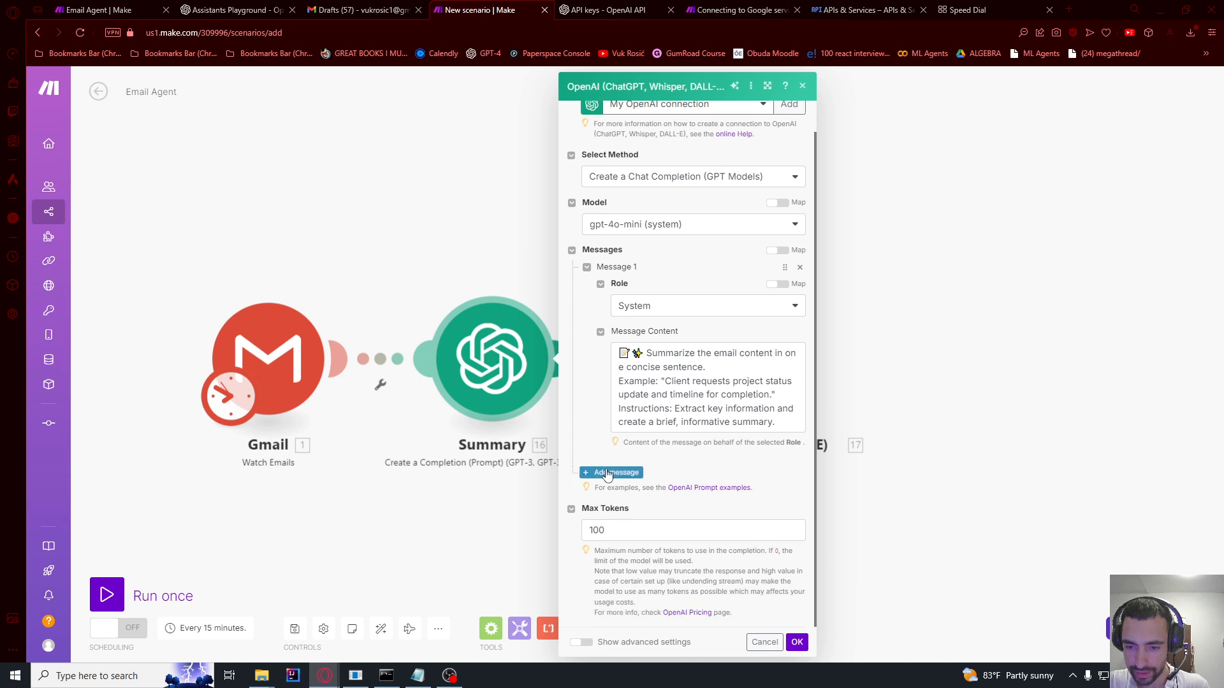
left_click(613, 474)
left_click(639, 510)
left_click(642, 526)
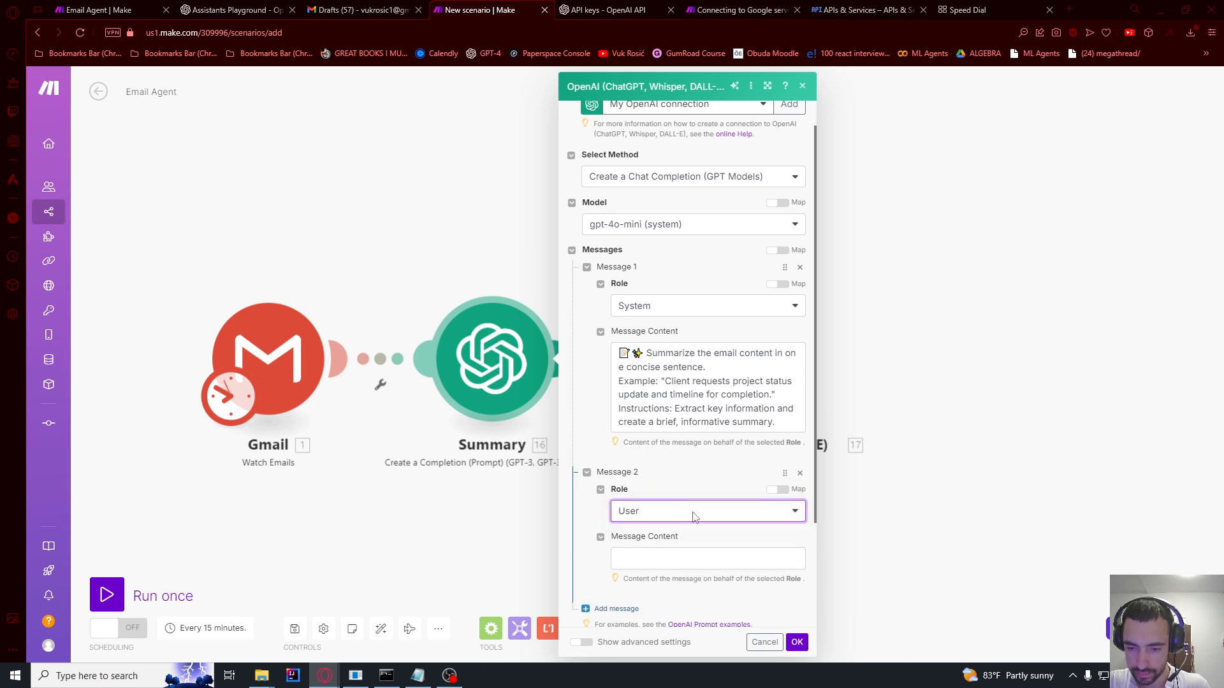
left_click(669, 559)
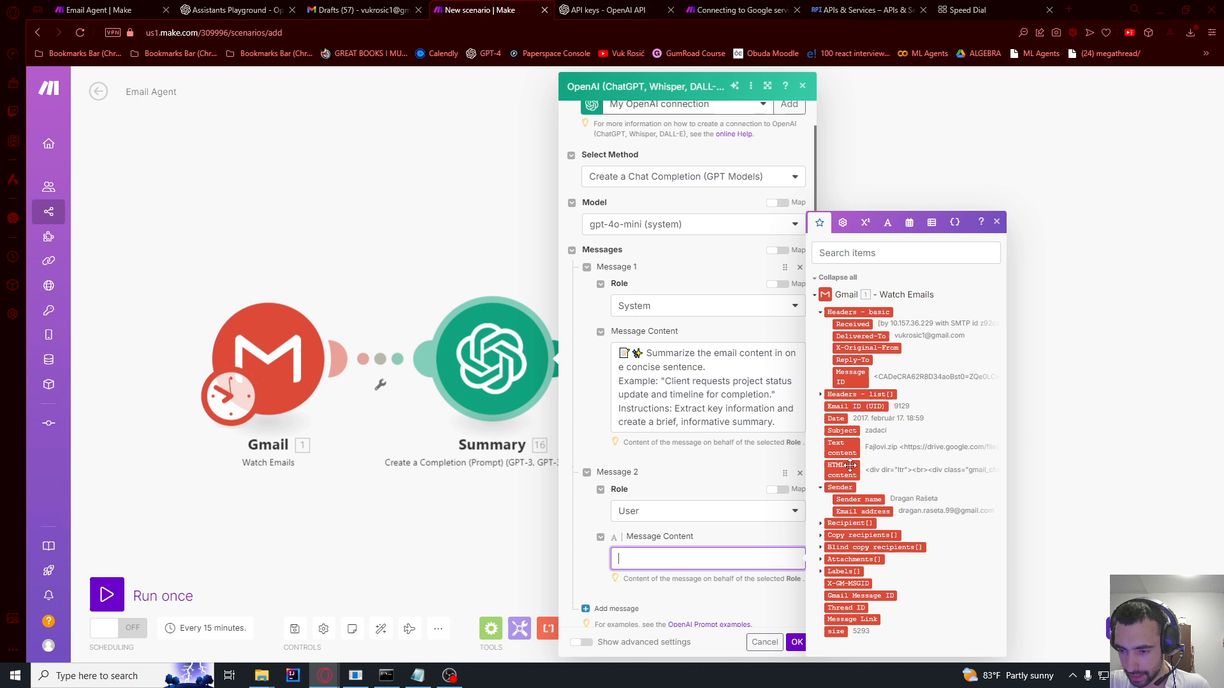
left_click(837, 444)
left_click(796, 641)
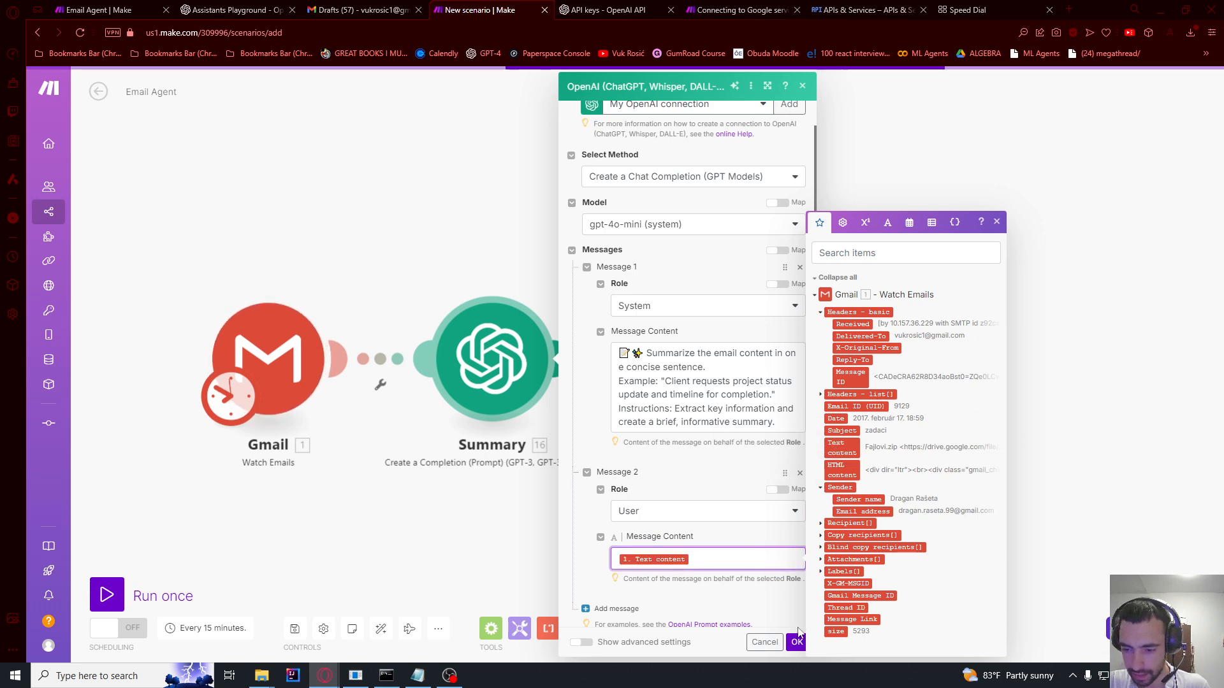
left_click(729, 390)
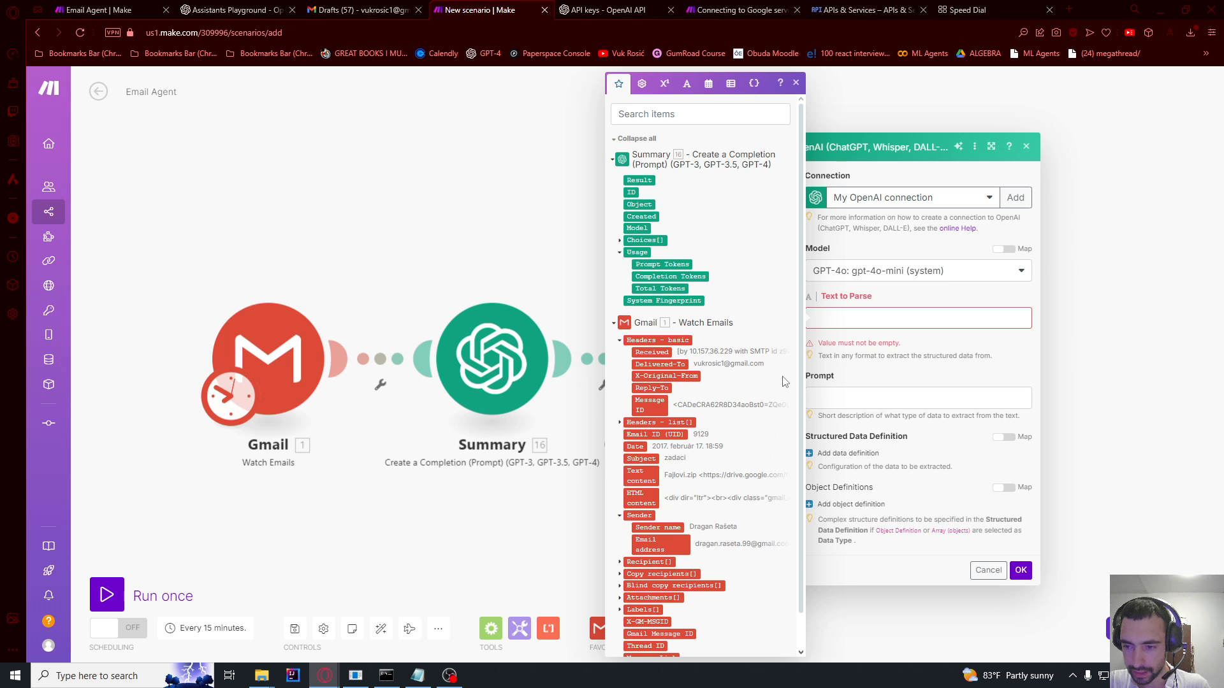
Step: Map the email's Text content as the text to parse and paste the email-tagging prompt
left_click(840, 316)
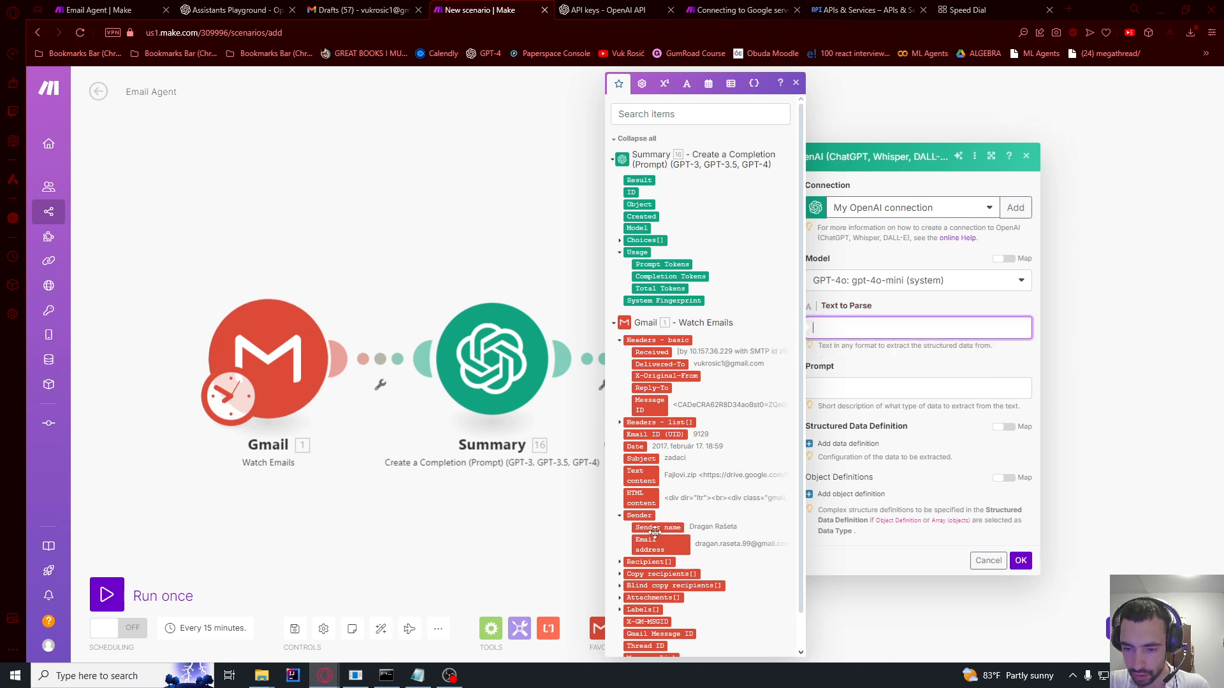
left_click(640, 476)
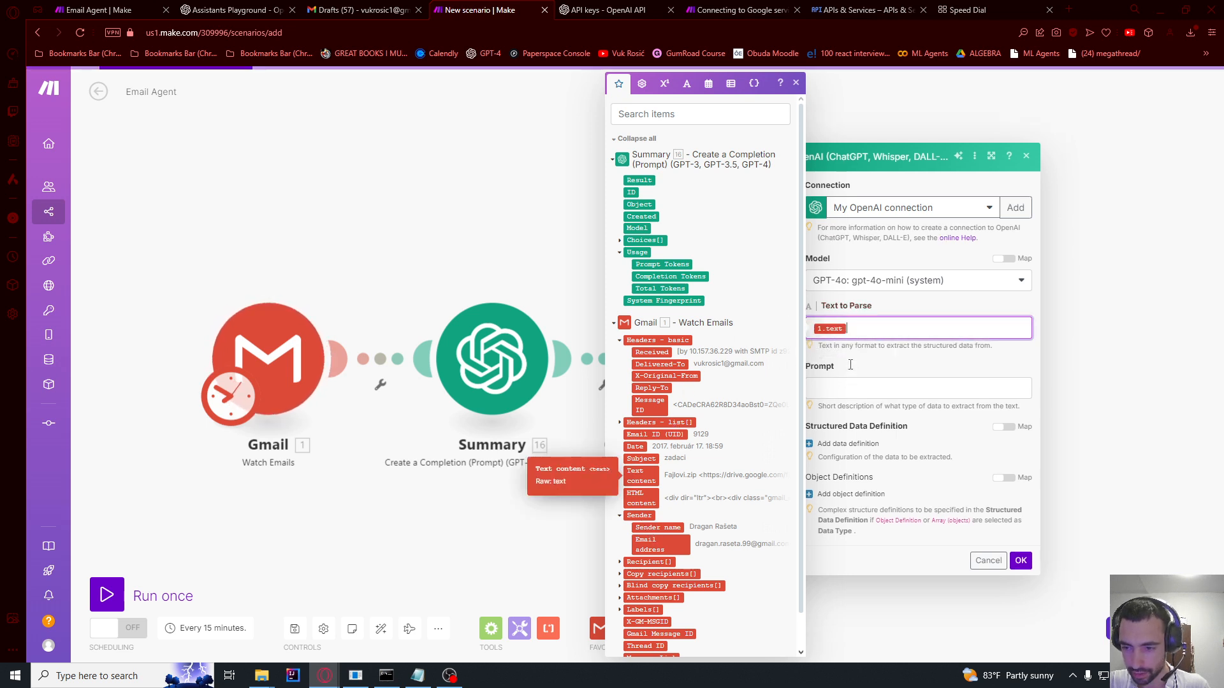
left_click(836, 390)
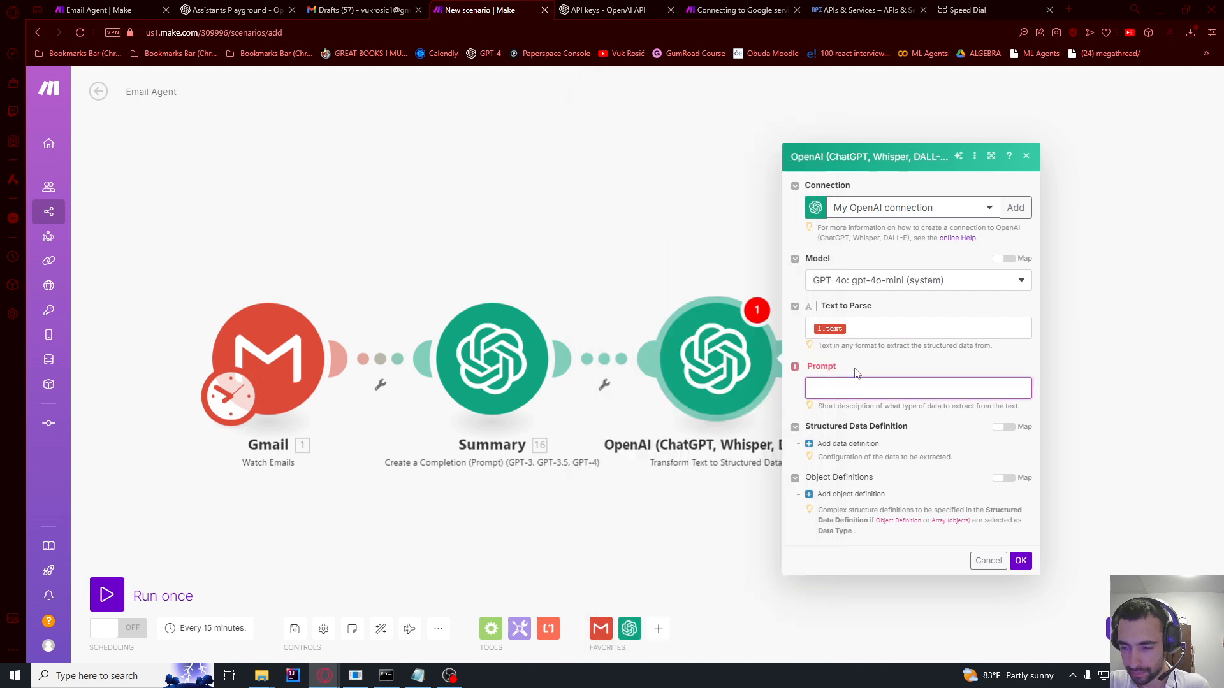
type("🏷📧 Assign relevant tags to the email based on its content. Assign 1 or more tags to this email: Priority Customer Support Sales Inquiries Team Communication Financial Legal/Contracts Networking/Partnerships Project Updates Personal Unimportant  Choose one or more tags and dispay them as comma separated values.")
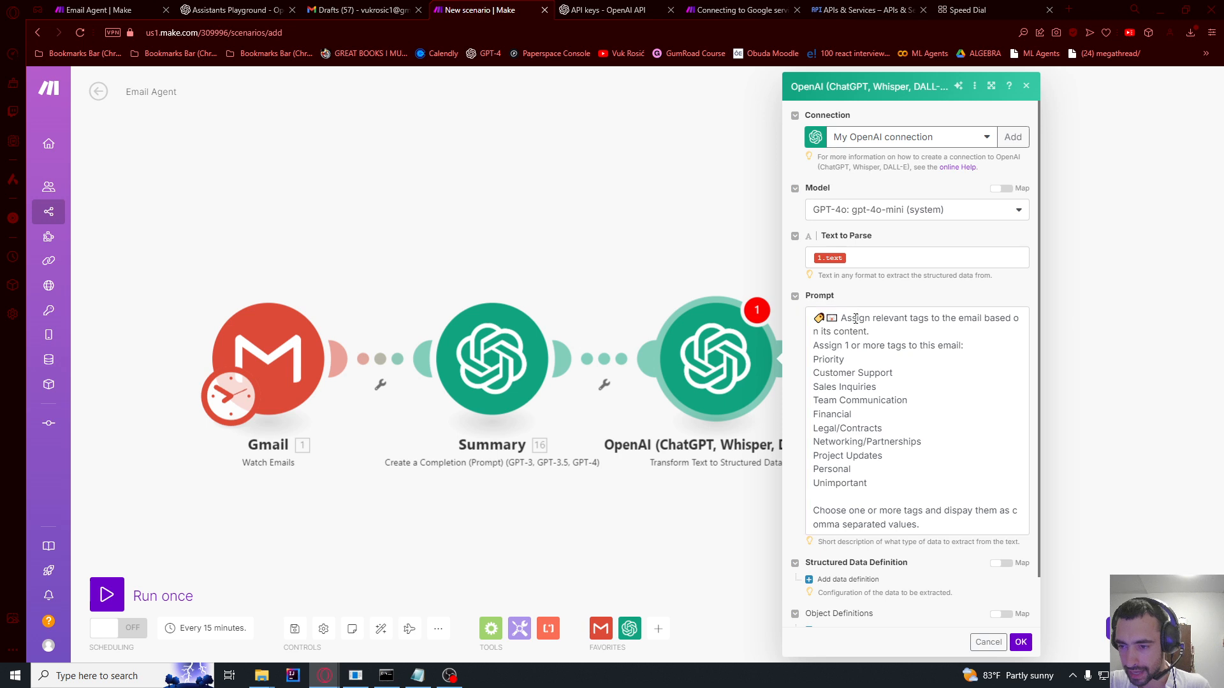
mouse_move(841, 318)
left_mouse_down()
mouse_move(931, 330)
mouse_move(836, 323)
left_mouse_up()
left_click(884, 341)
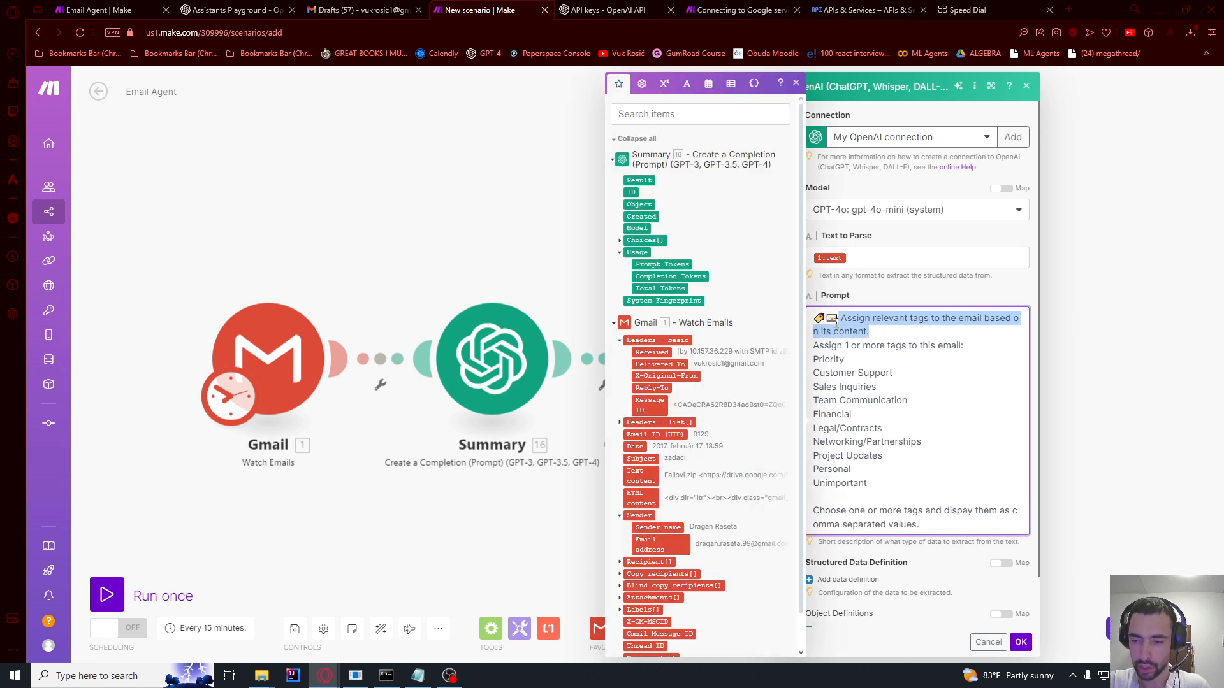
left_click(873, 346)
left_click_drag(889, 318, 873, 333)
left_click(867, 361)
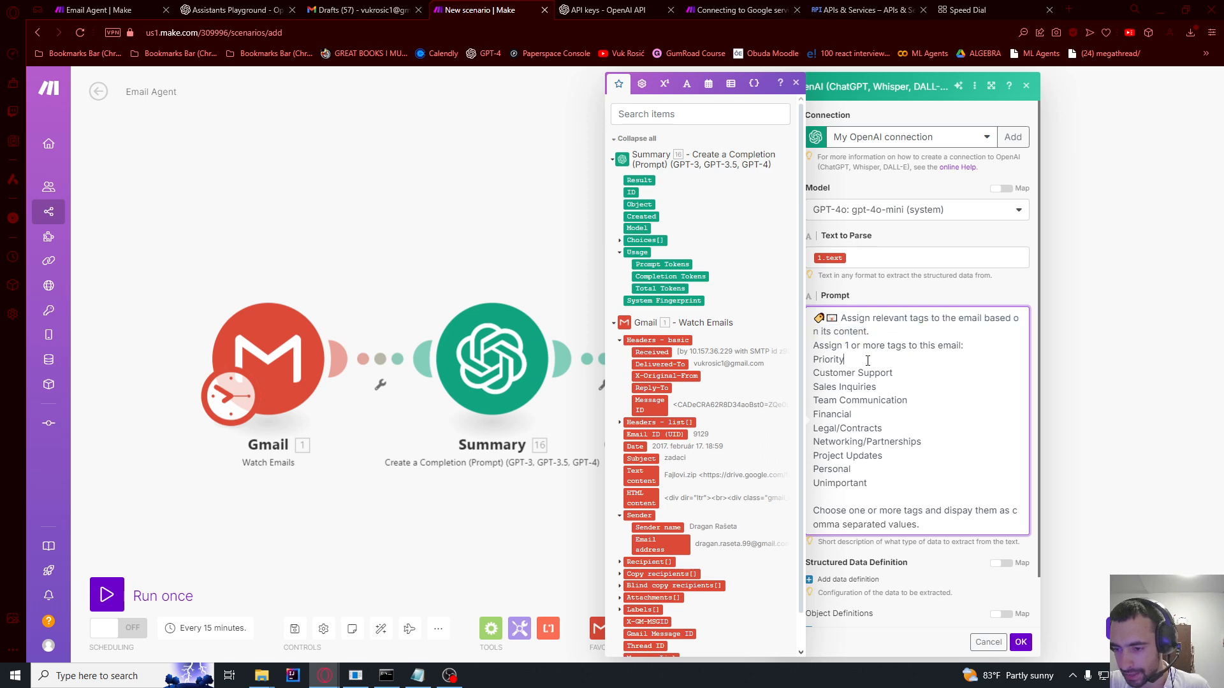
mouse_move(813, 359)
left_mouse_down()
mouse_move(847, 376)
mouse_move(884, 488)
mouse_move(812, 359)
left_mouse_up()
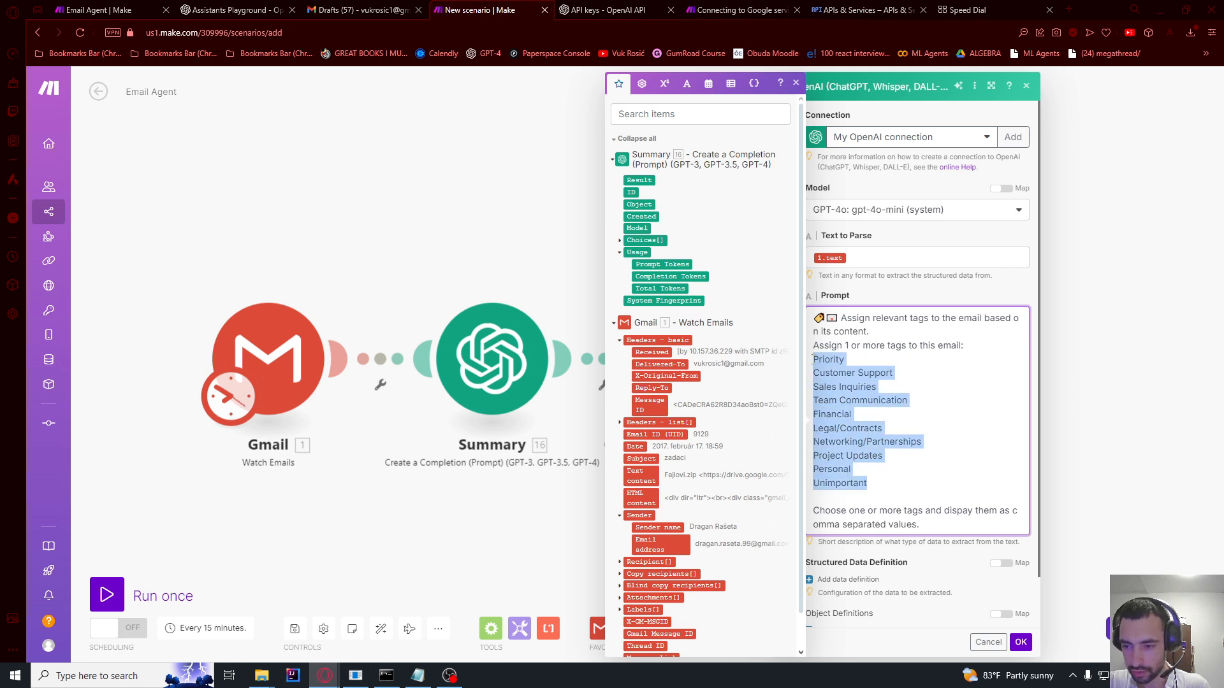
left_click_drag(870, 484, 823, 374)
scroll(874, 374, "down", 1)
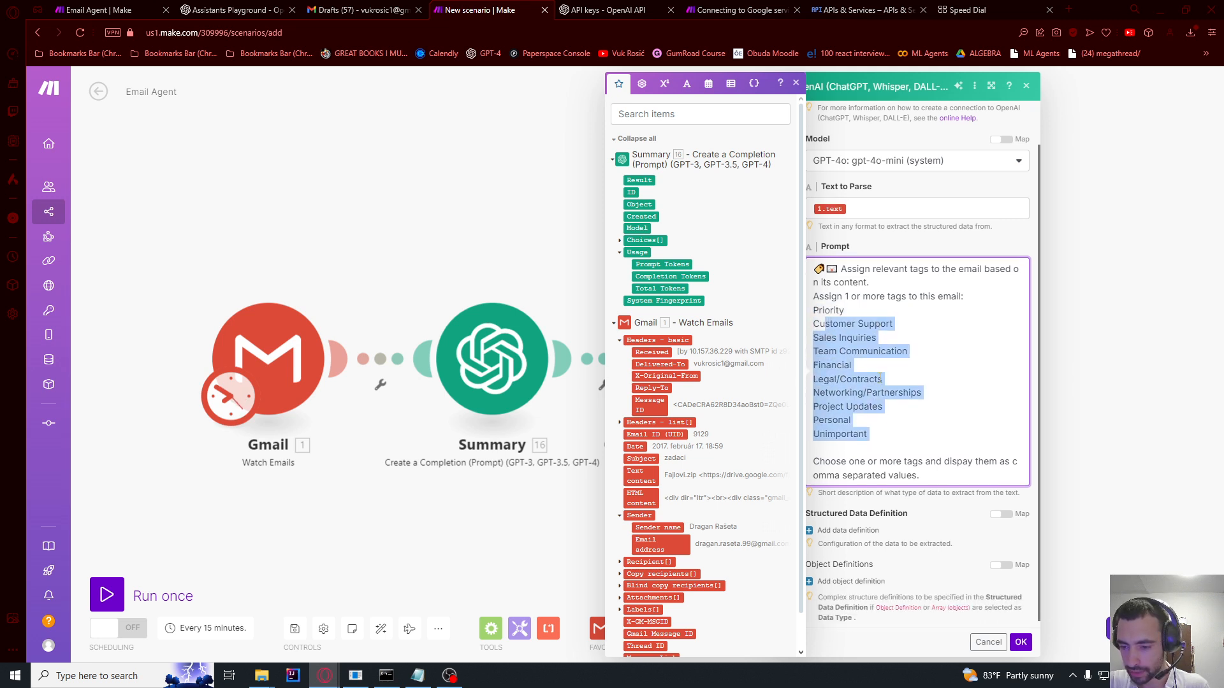
Step: Add a data definition named email_tags with a comma-separated tags description
left_click(847, 525)
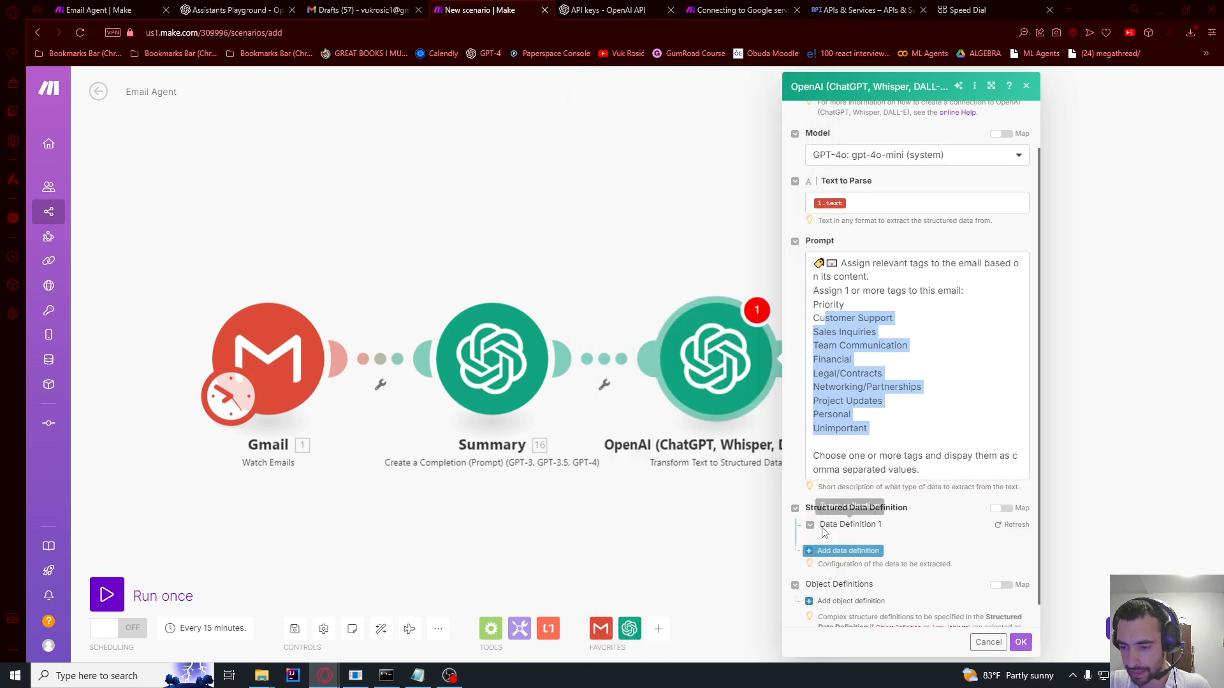
scroll(867, 531, "down", 1)
left_click(844, 502)
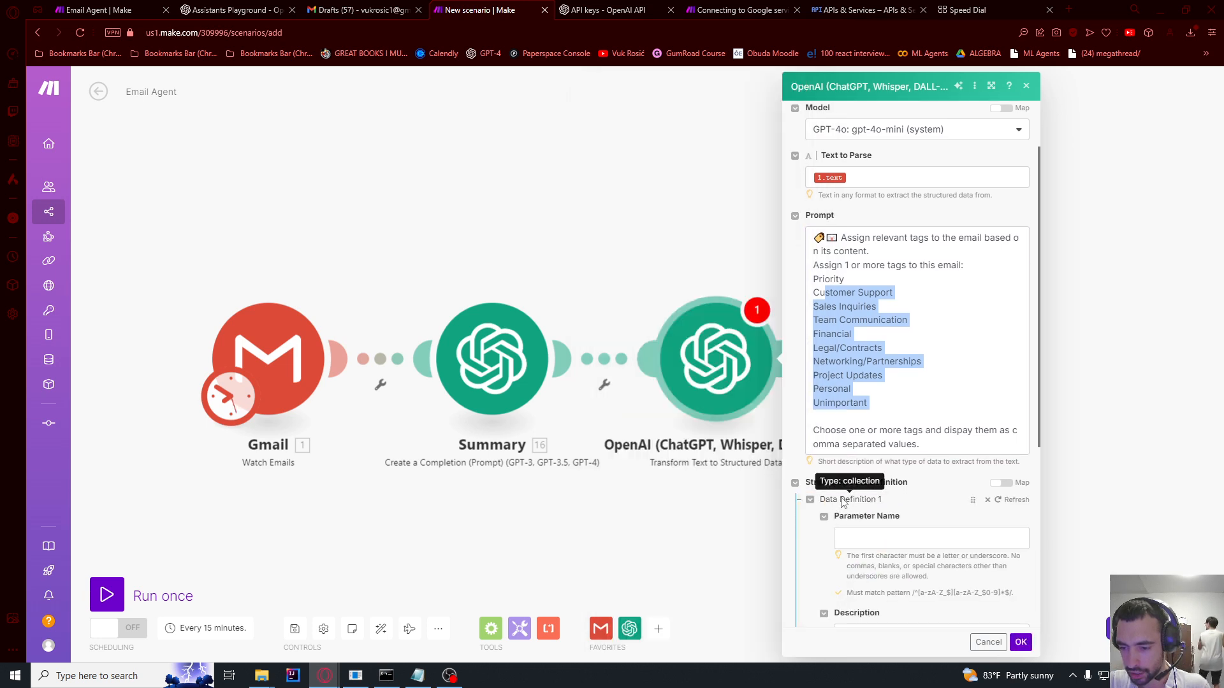
left_click(901, 541)
type("email_tags")
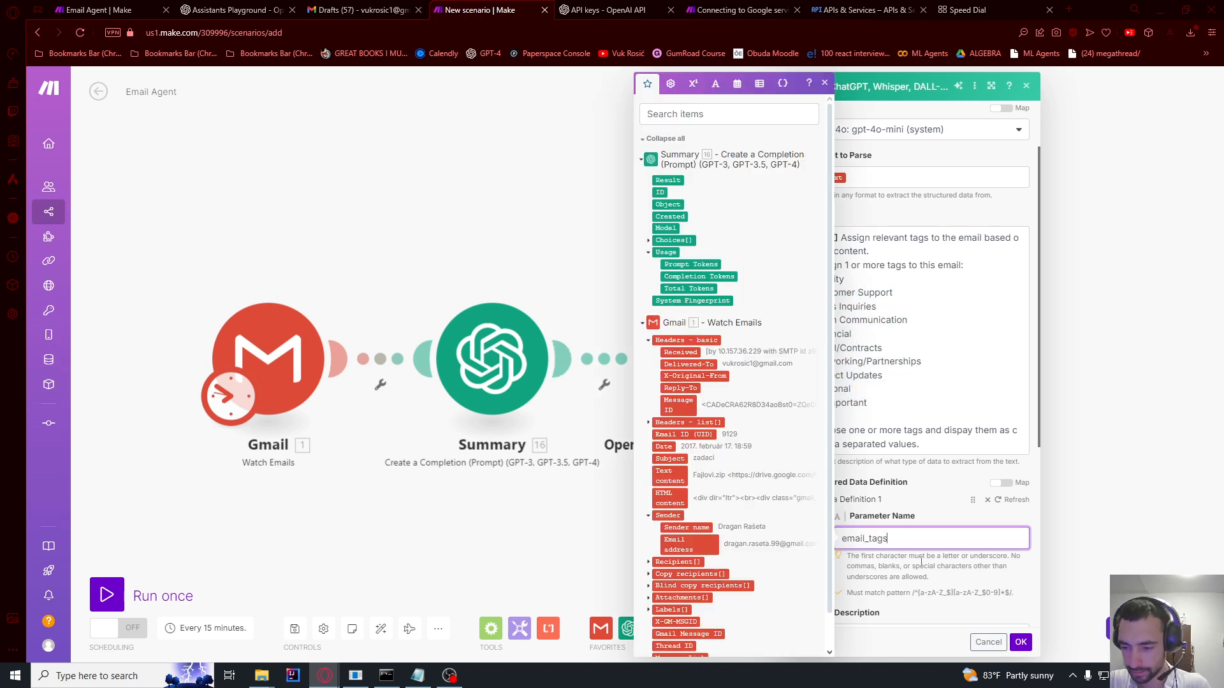
scroll(921, 562, "down", 3)
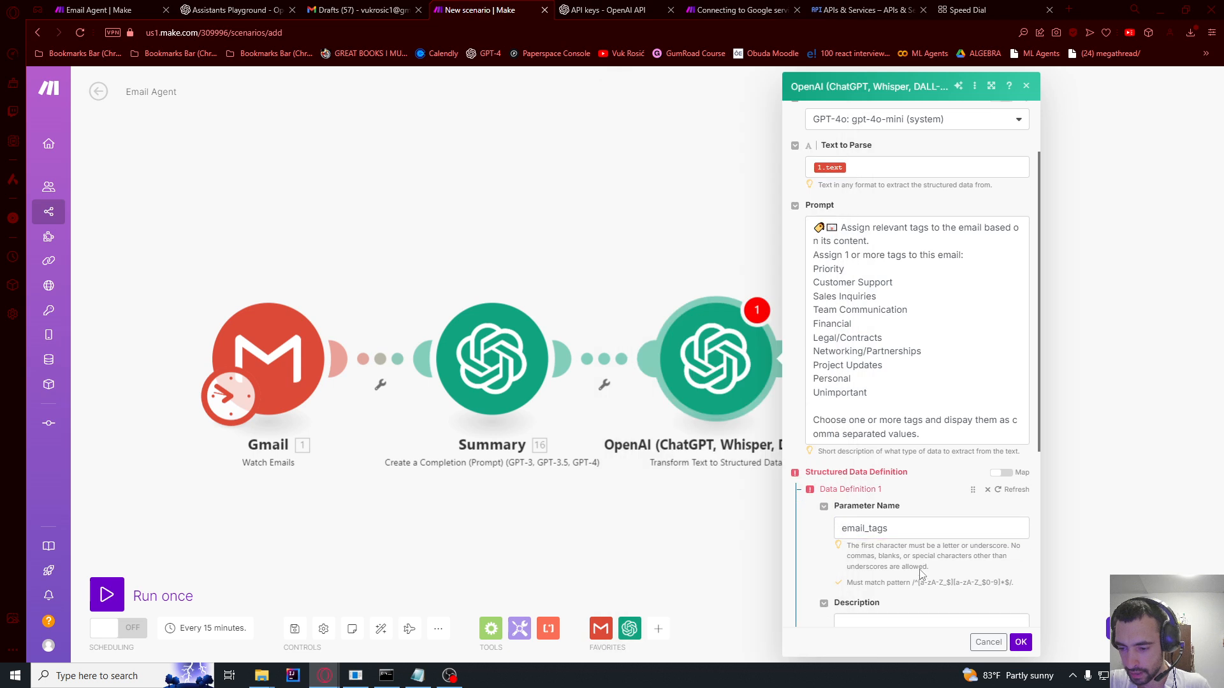
left_click(877, 508)
type("Choose between array of the categories.")
left_click_drag(877, 508, 944, 508)
left_click(912, 508)
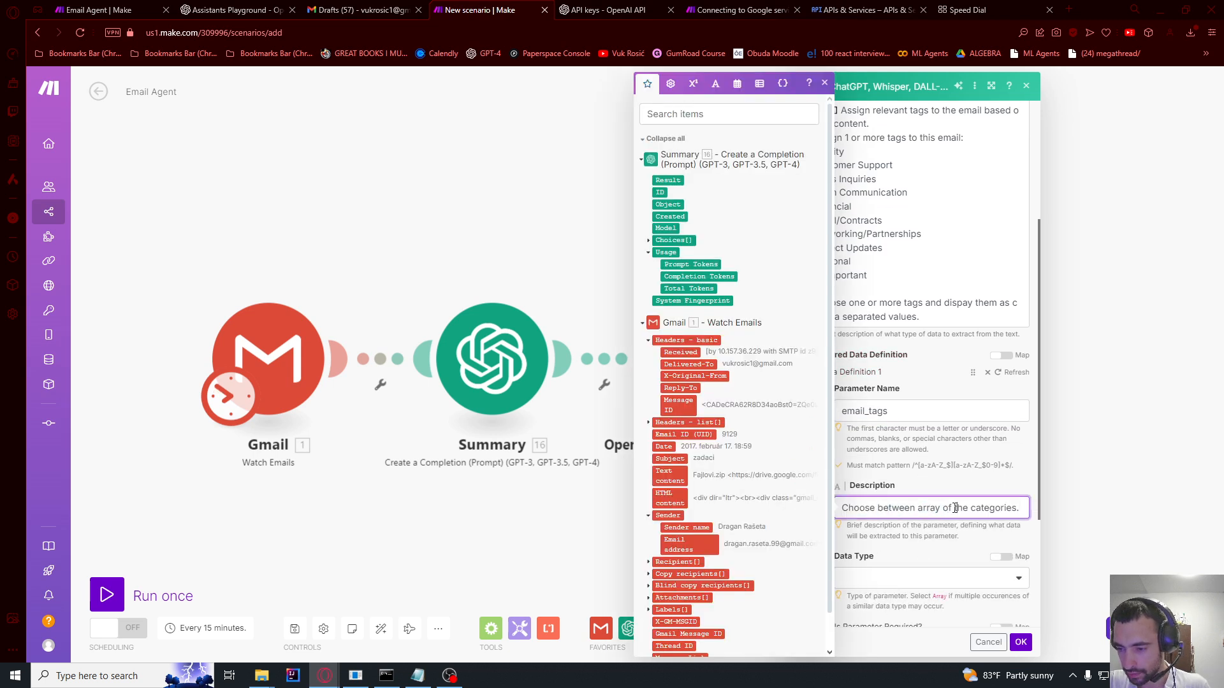
key("ctrl+a")
type("Assign tags to this email as comma separated values.")
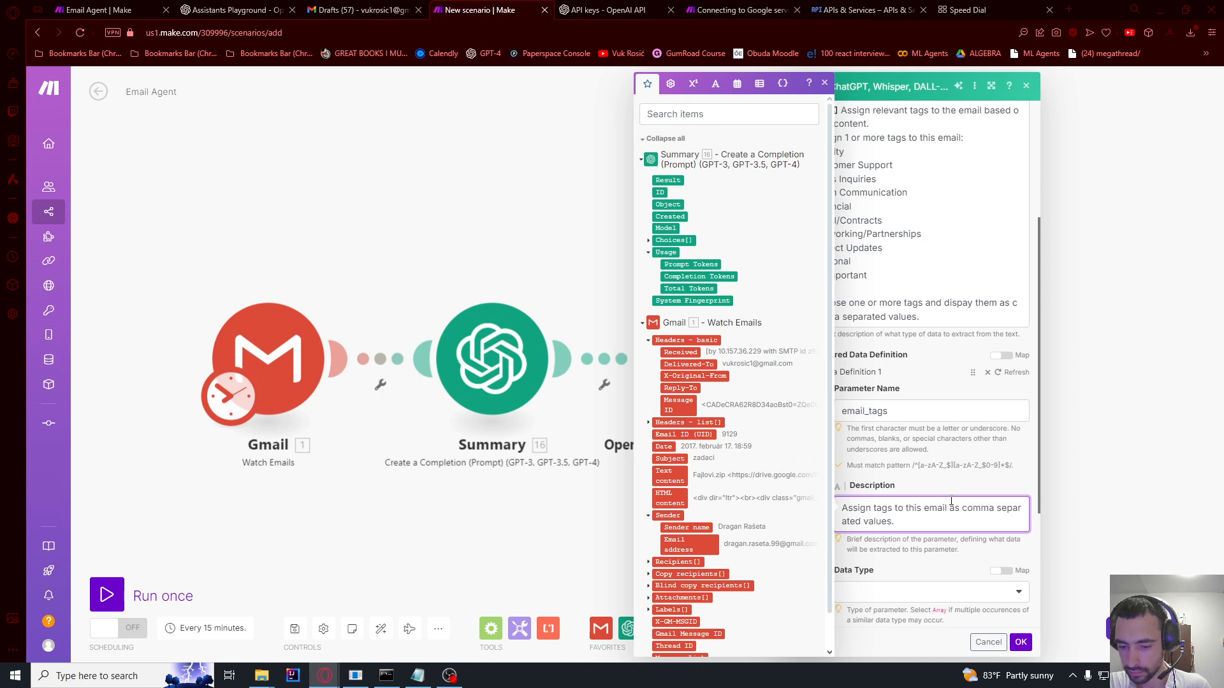
left_click_drag(871, 508, 980, 518)
left_click(917, 525)
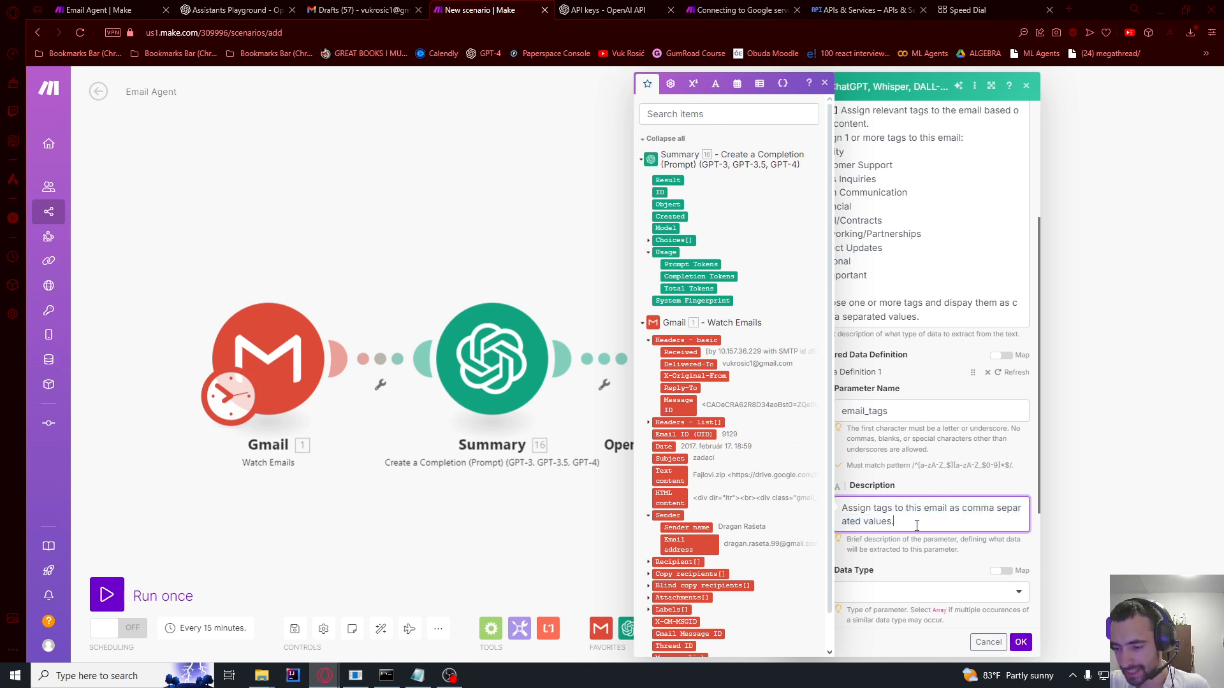
left_click(912, 549)
scroll(892, 522, "down", 2)
Step: Set email_tags to data type Text, add two value examples, and save the module
left_click(864, 465)
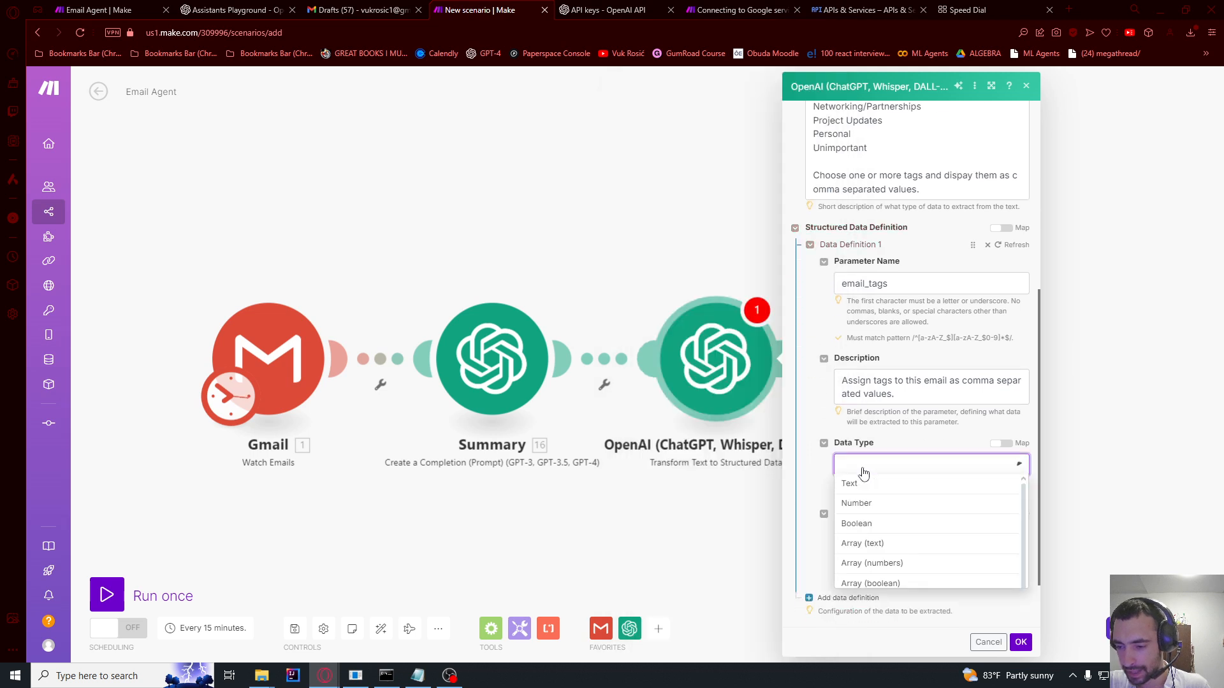
left_click(867, 486)
scroll(867, 458, "down", 2)
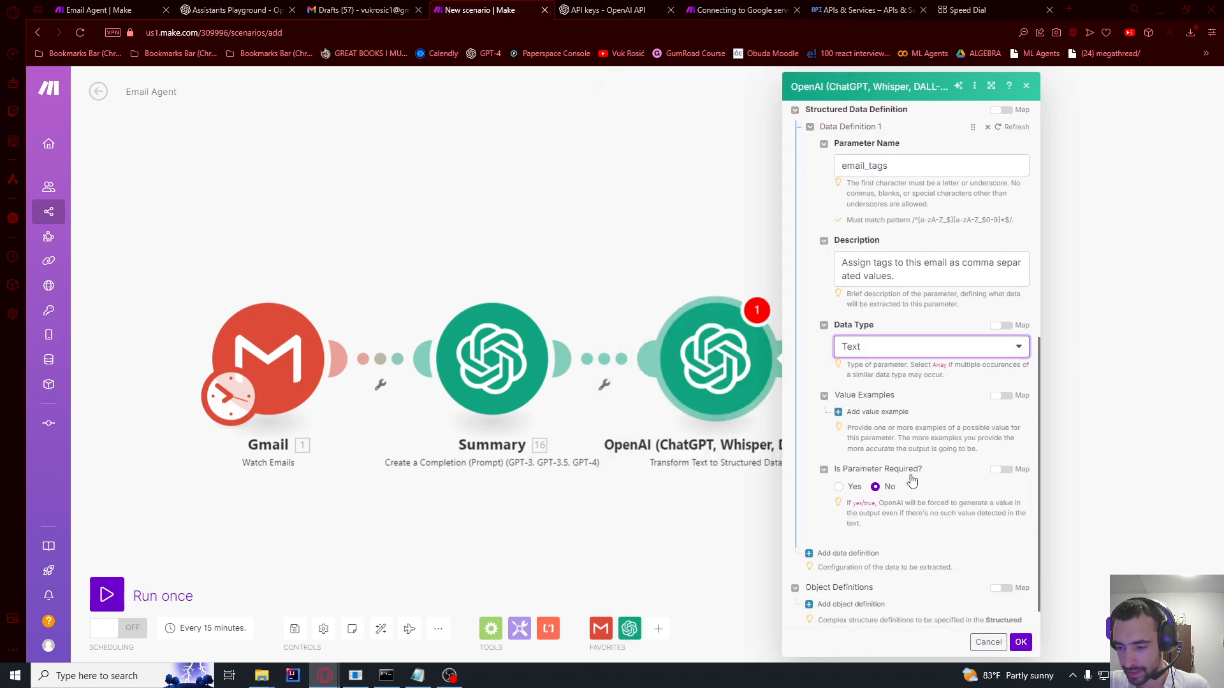
left_click(872, 402)
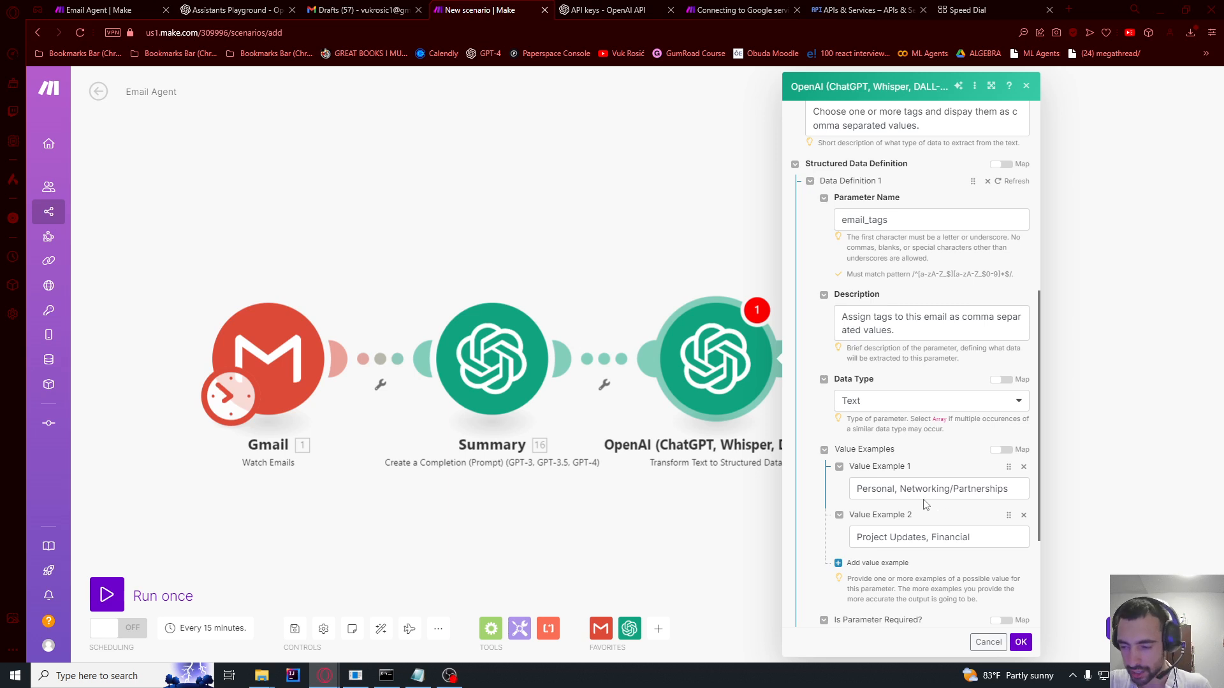
left_click_drag(857, 489, 932, 489)
left_click(932, 489)
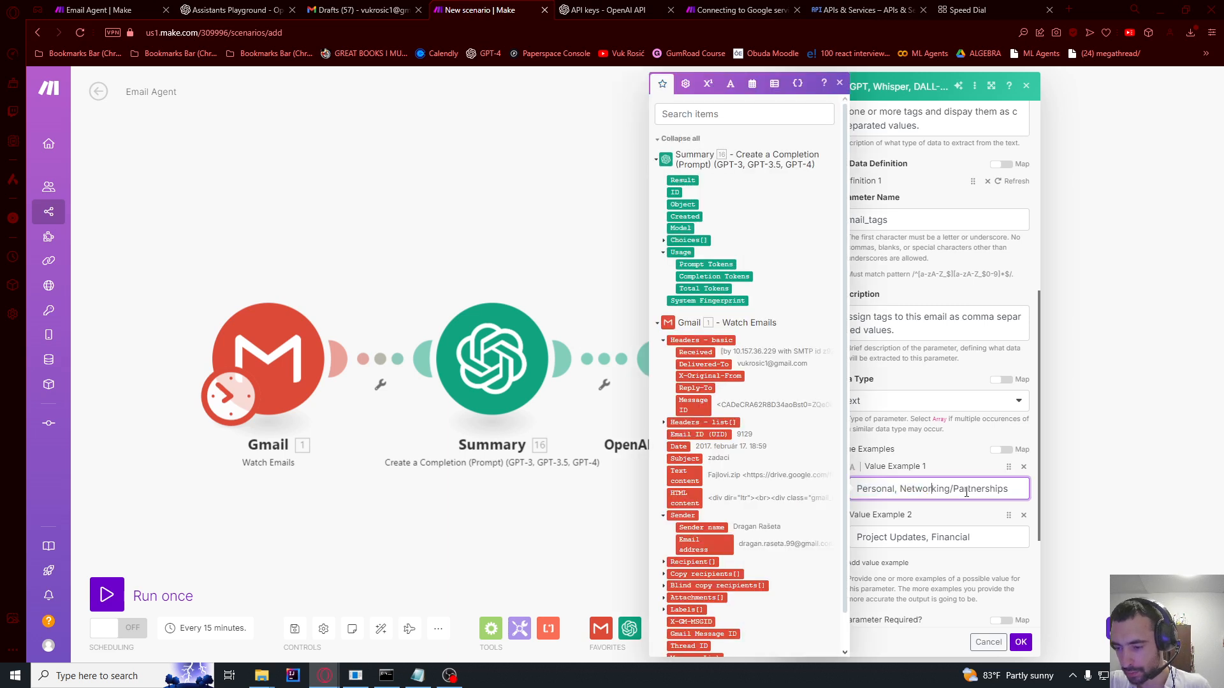
double_click(981, 490)
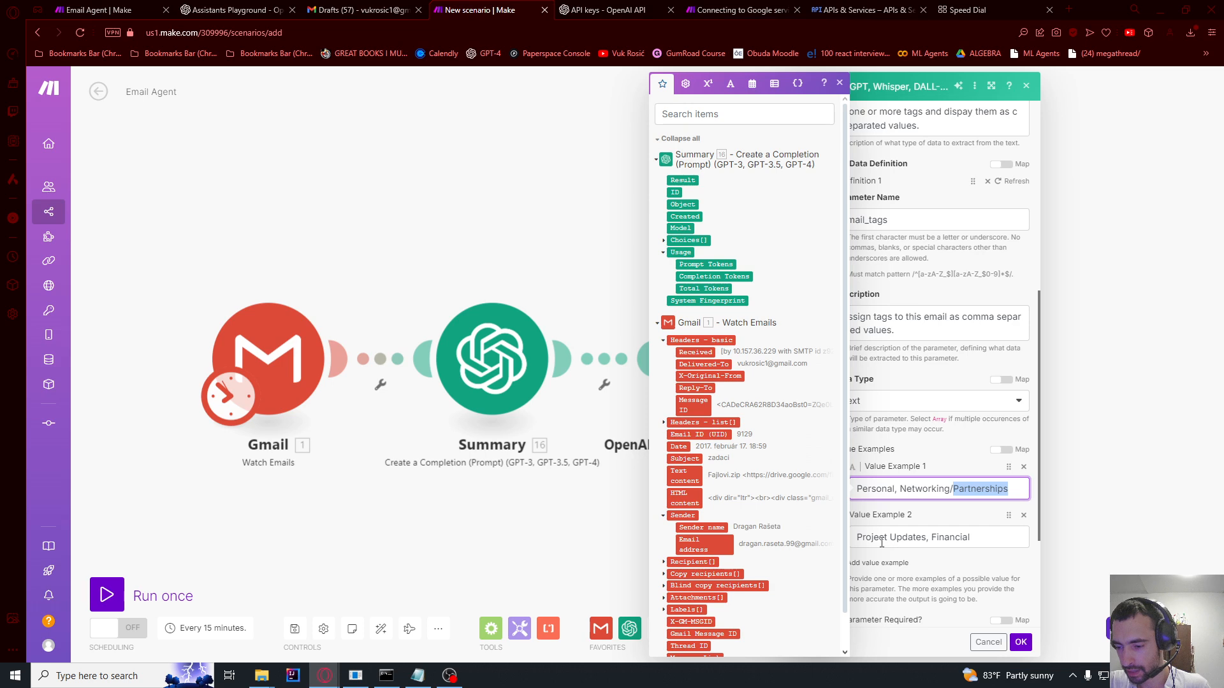
left_click(913, 537)
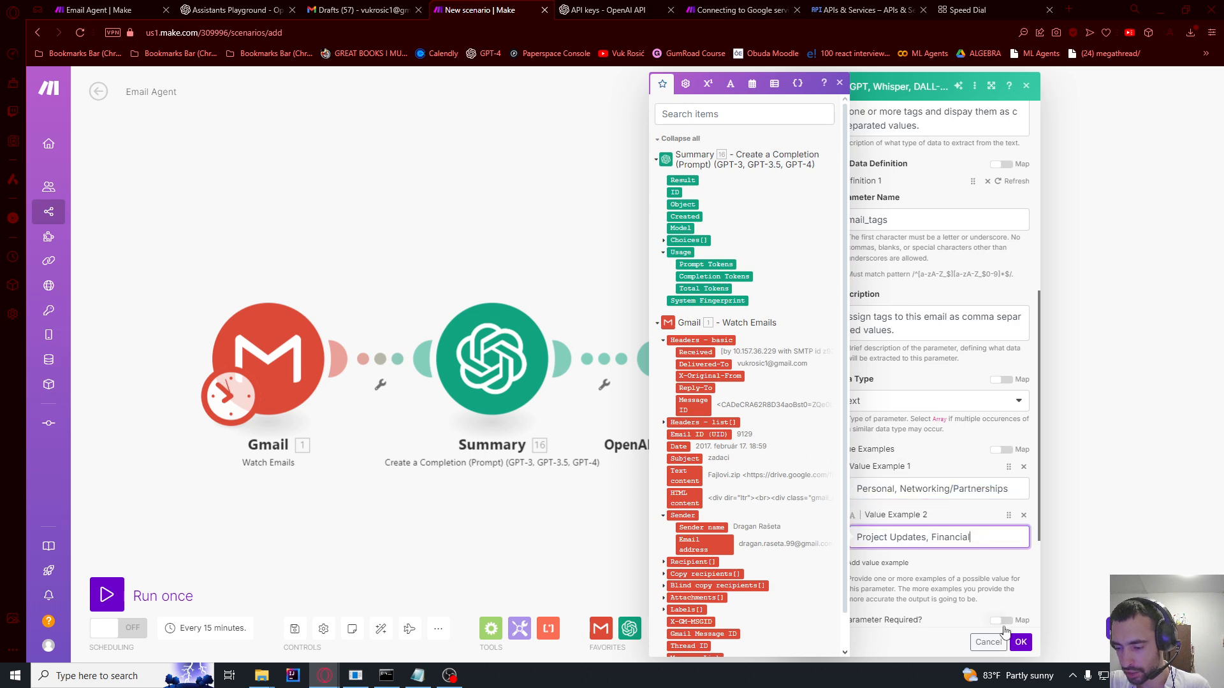
left_click(1015, 645)
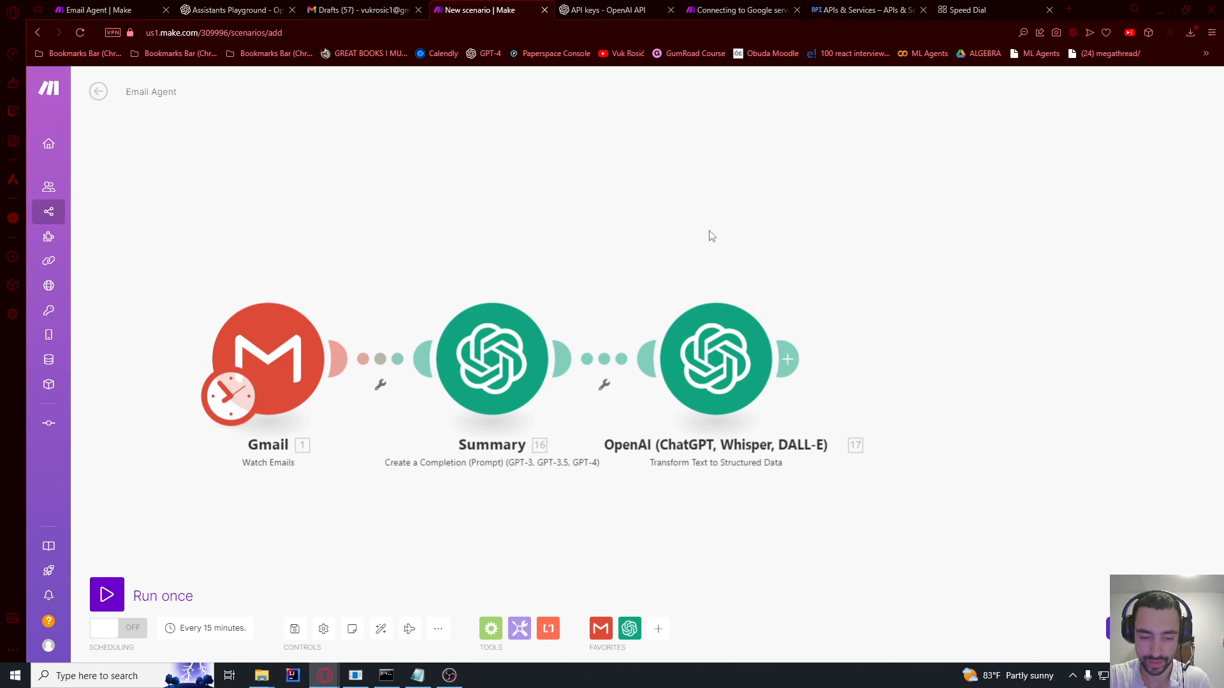
Step: Rename the new OpenAI module to 'Tag Email'
right_click(717, 356)
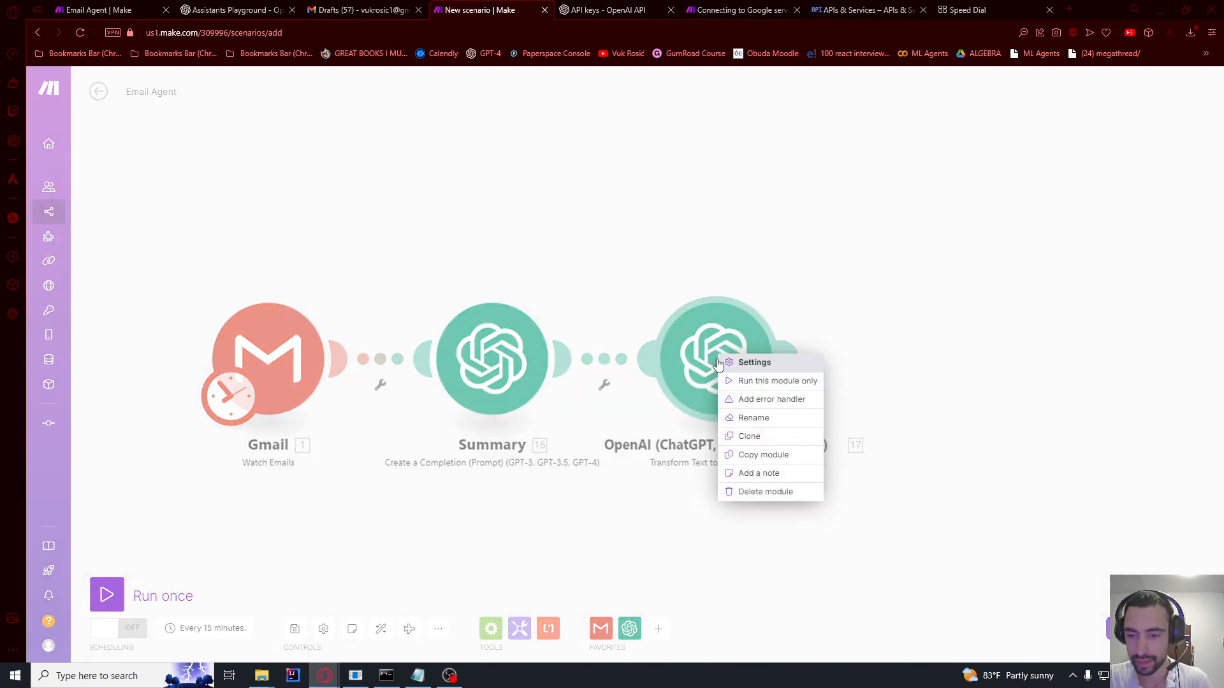
left_click(751, 415)
type("R")
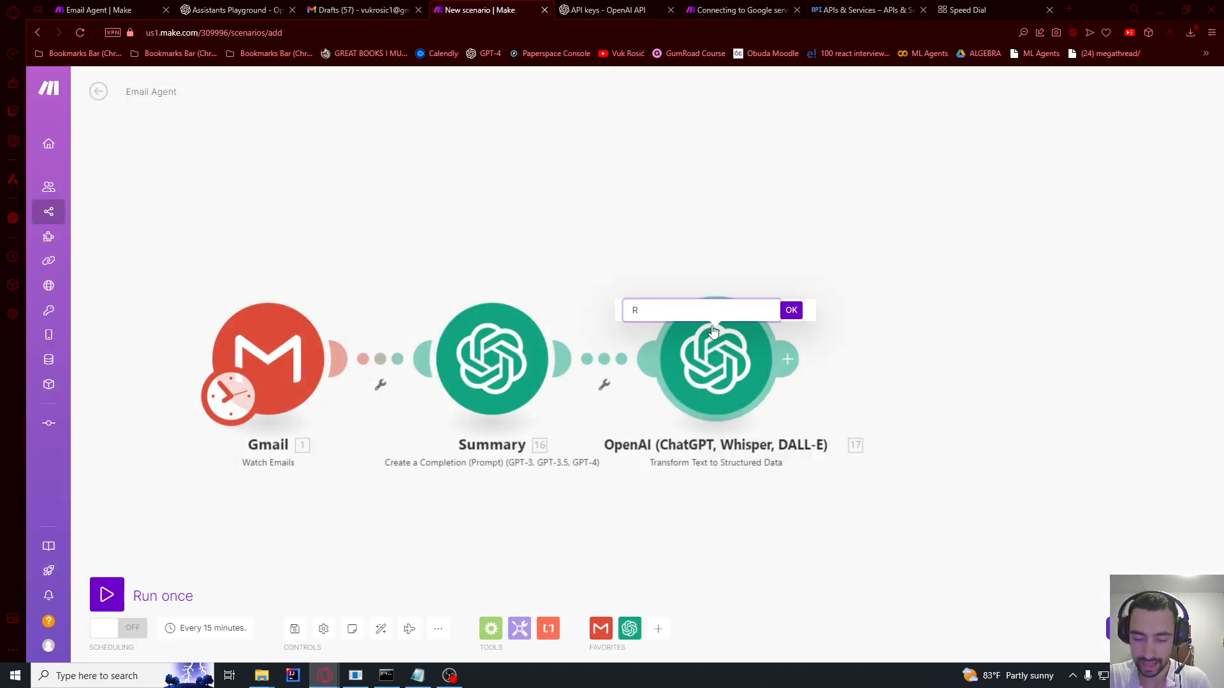
key("BackSpace")
type("Ta")
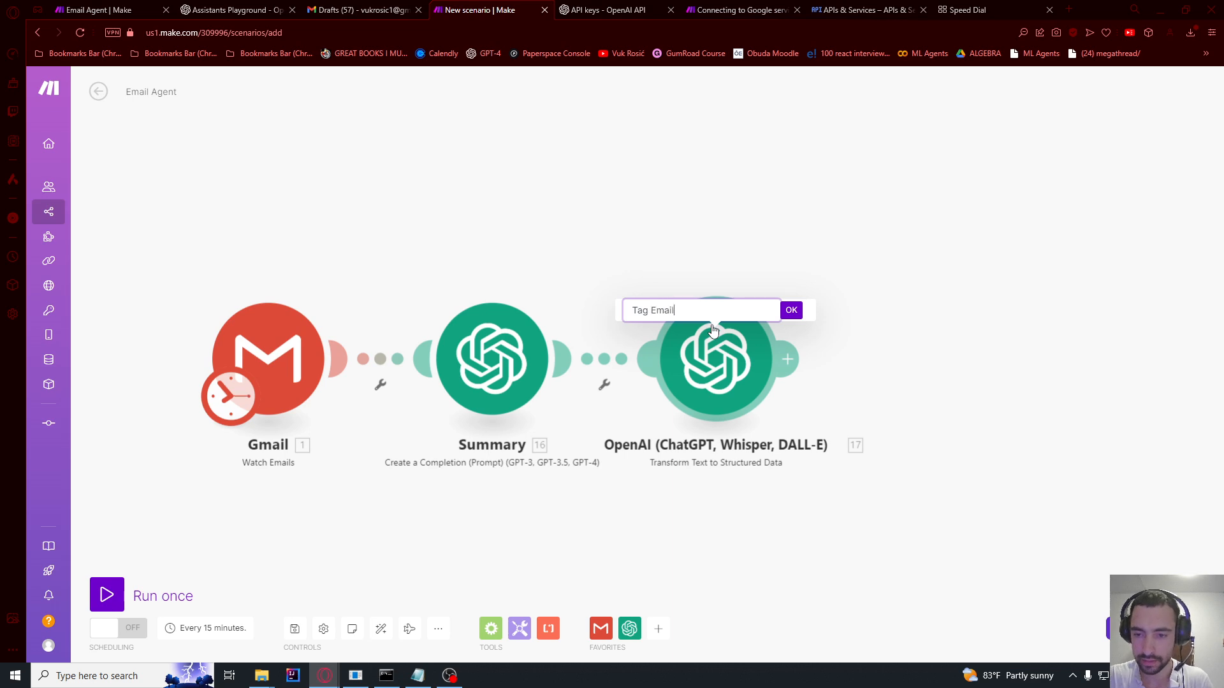
type("g Email")
left_click(792, 310)
left_click(787, 359)
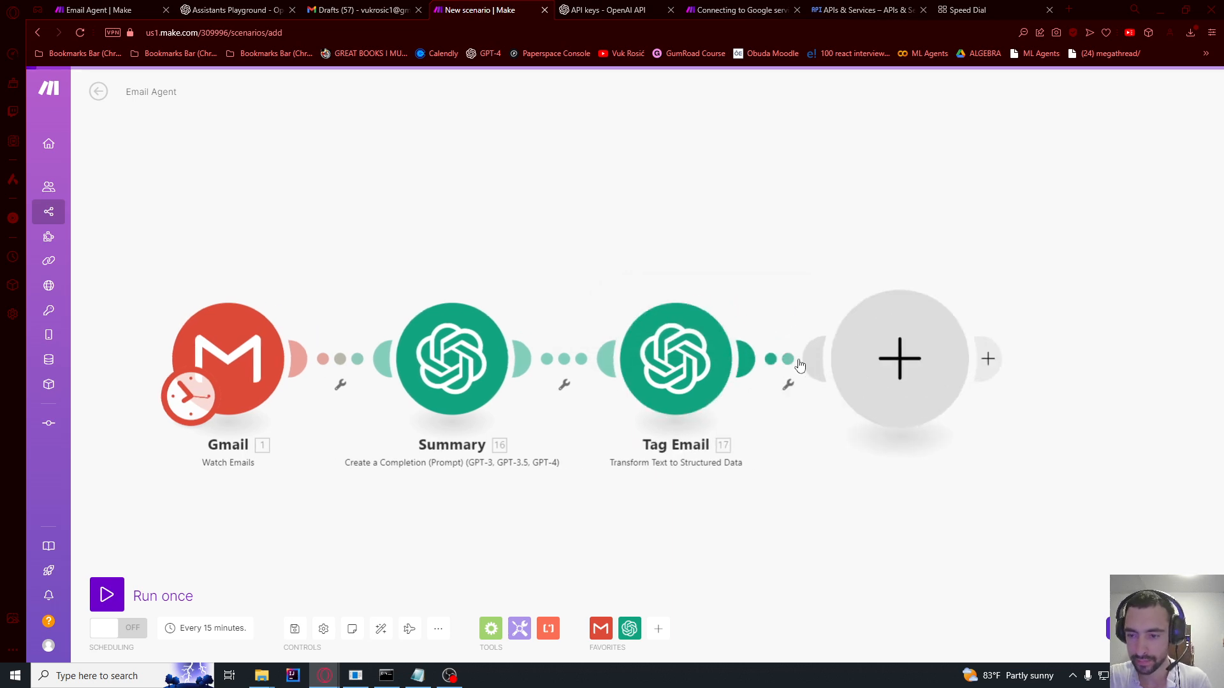
left_click(769, 262)
Step: Clone Tag Email, place the copy after it, and rename it 'Assign Priority'
right_click(666, 373)
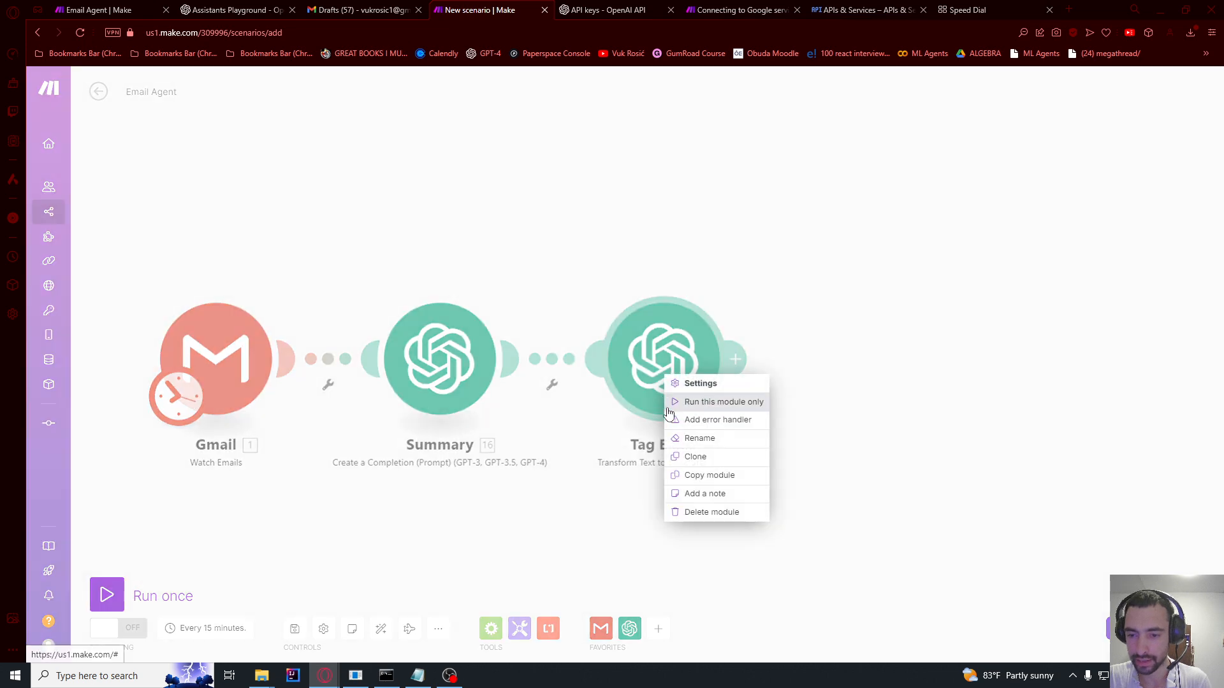
left_click(697, 456)
left_click(769, 409)
right_click(875, 352)
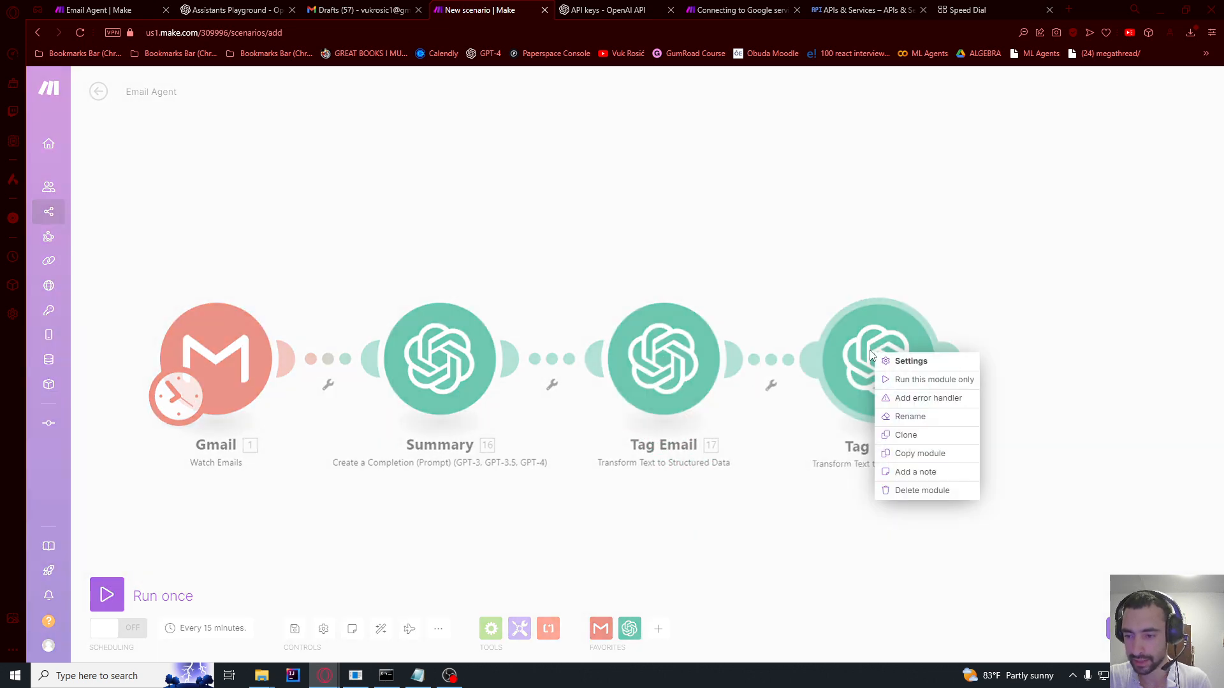
left_click(903, 423)
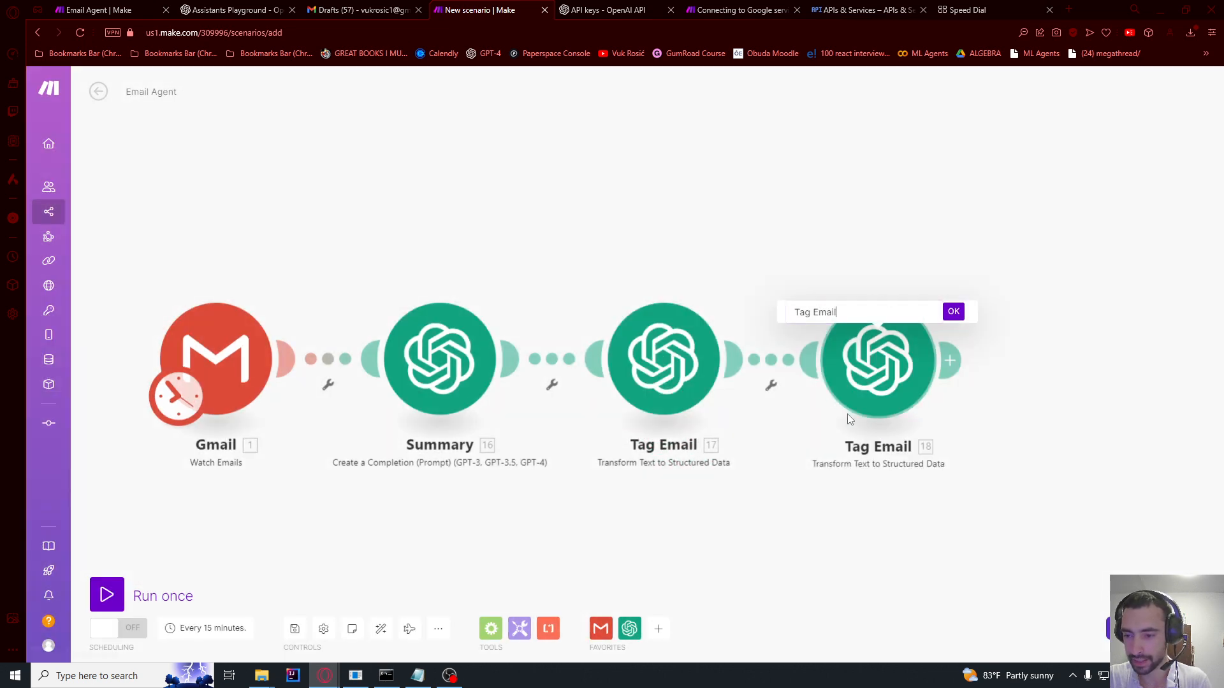
left_click(825, 311)
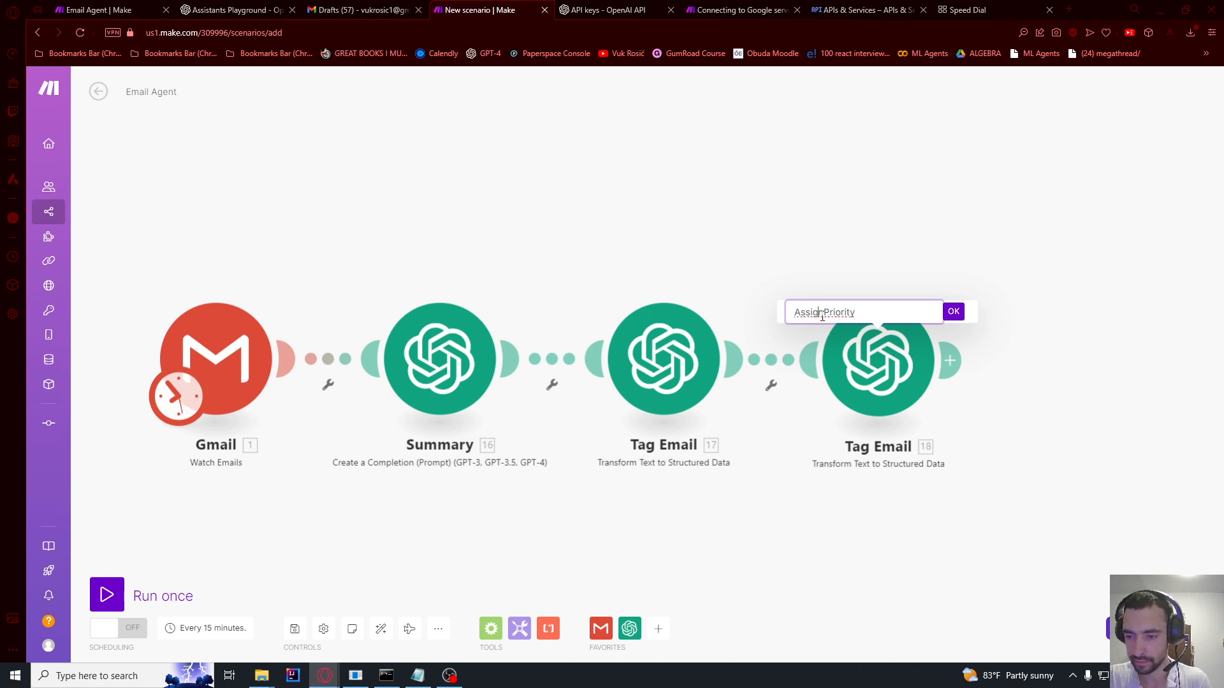
left_click(951, 317)
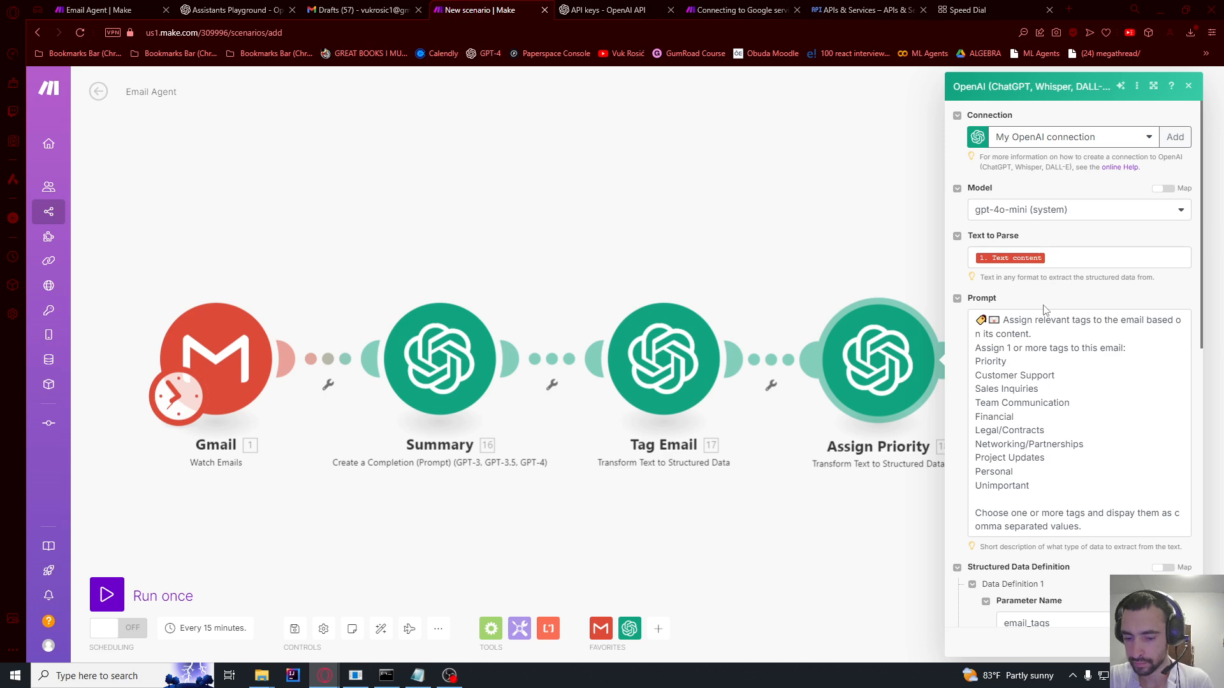
Step: Replace the copied tagging prompt in Assign Priority with the priority-level prompt
left_click(1041, 368)
key("ctrl+a")
key("BackSpace")
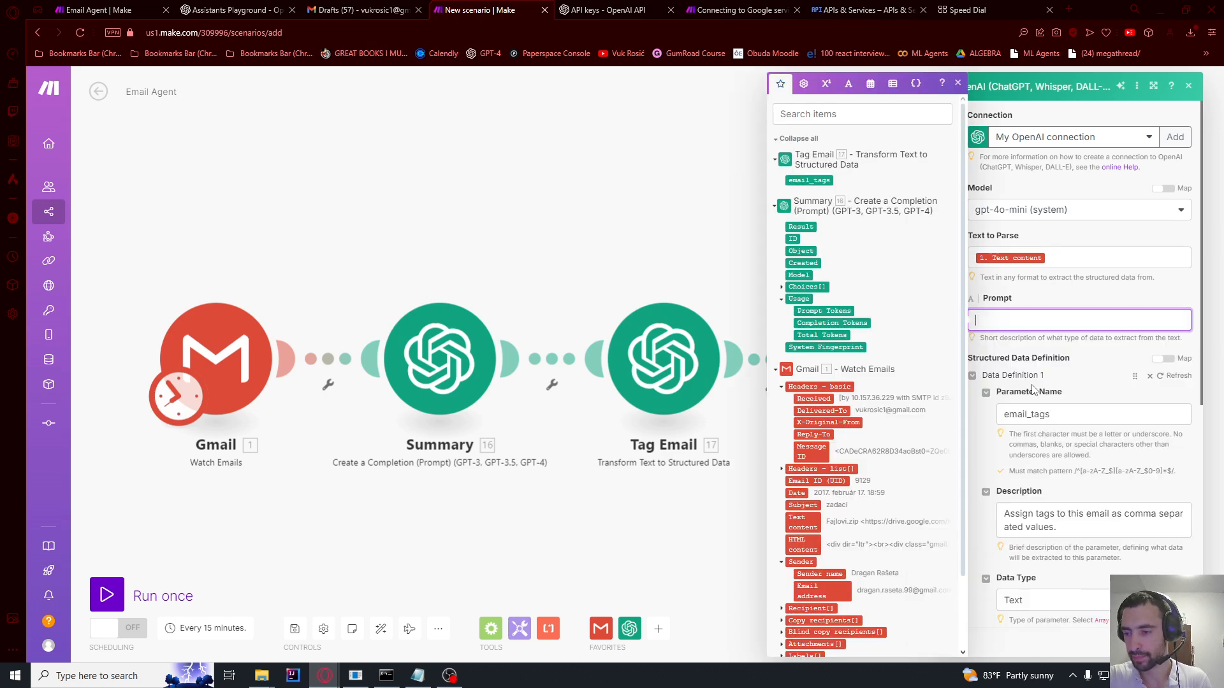
key("ctrl+v")
scroll(1045, 386, "up", 10)
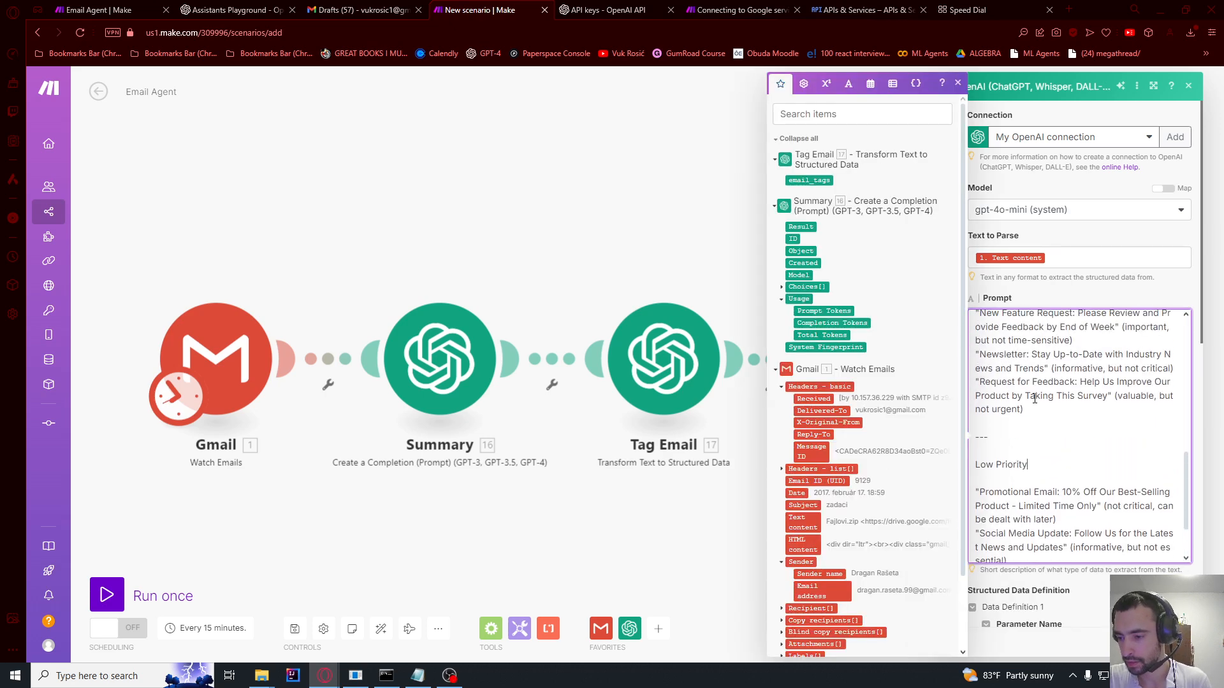
scroll(1036, 395, "up", 2)
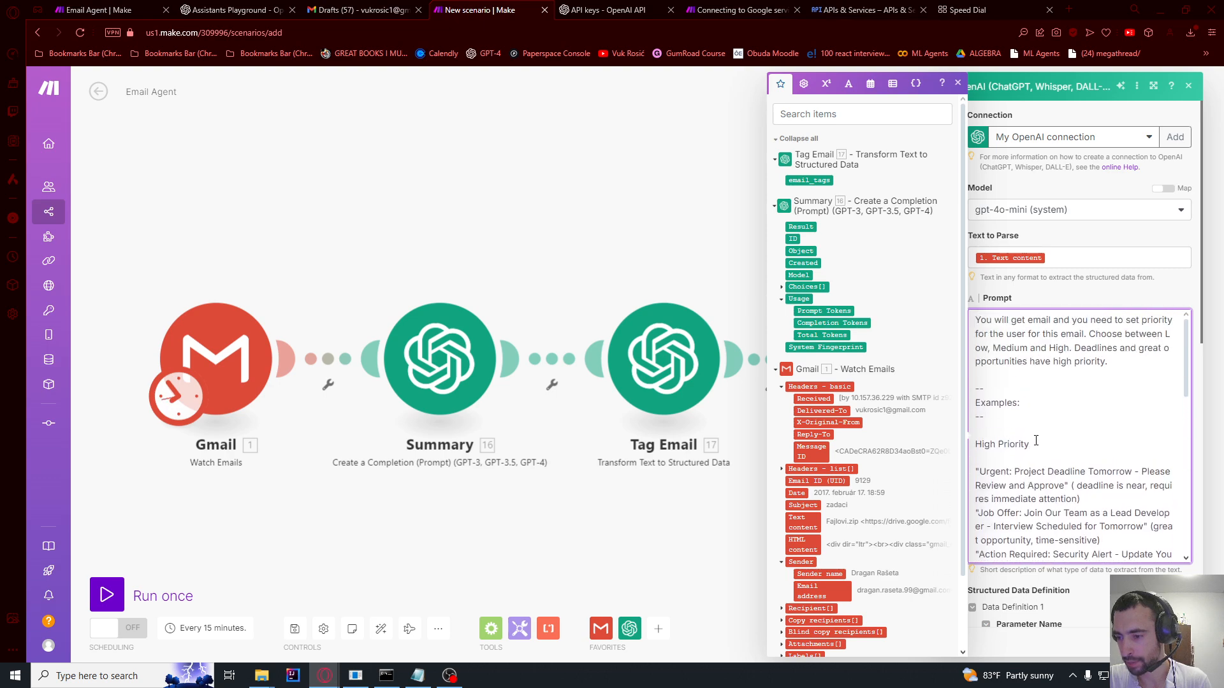
scroll(1034, 390, "down", 15)
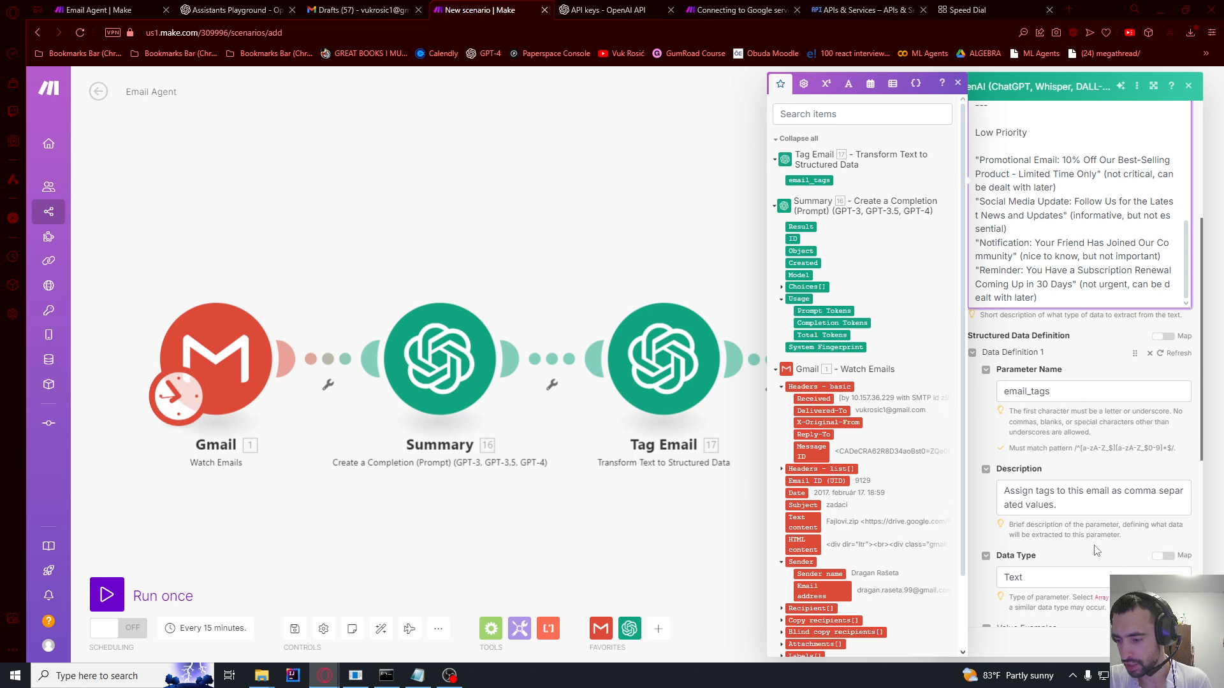
Step: Rename the parameter to prority and describe it as 'Assign priority to this email.'
left_click(1054, 266)
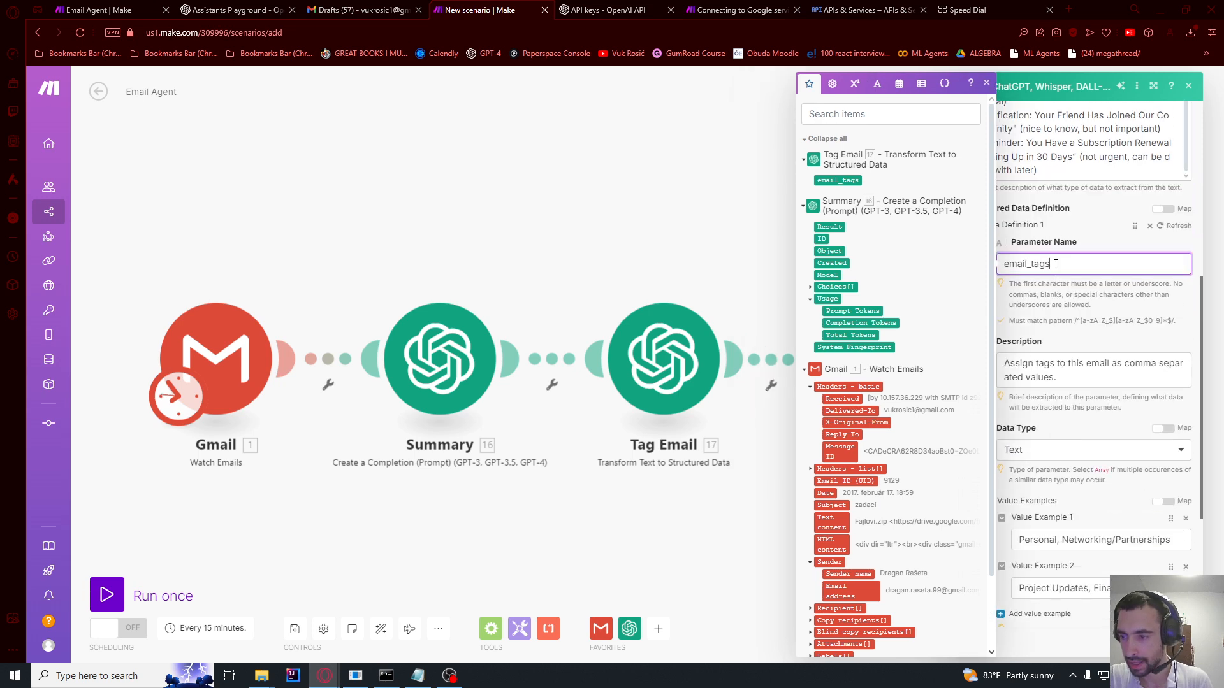
double_click(1055, 264)
type("p")
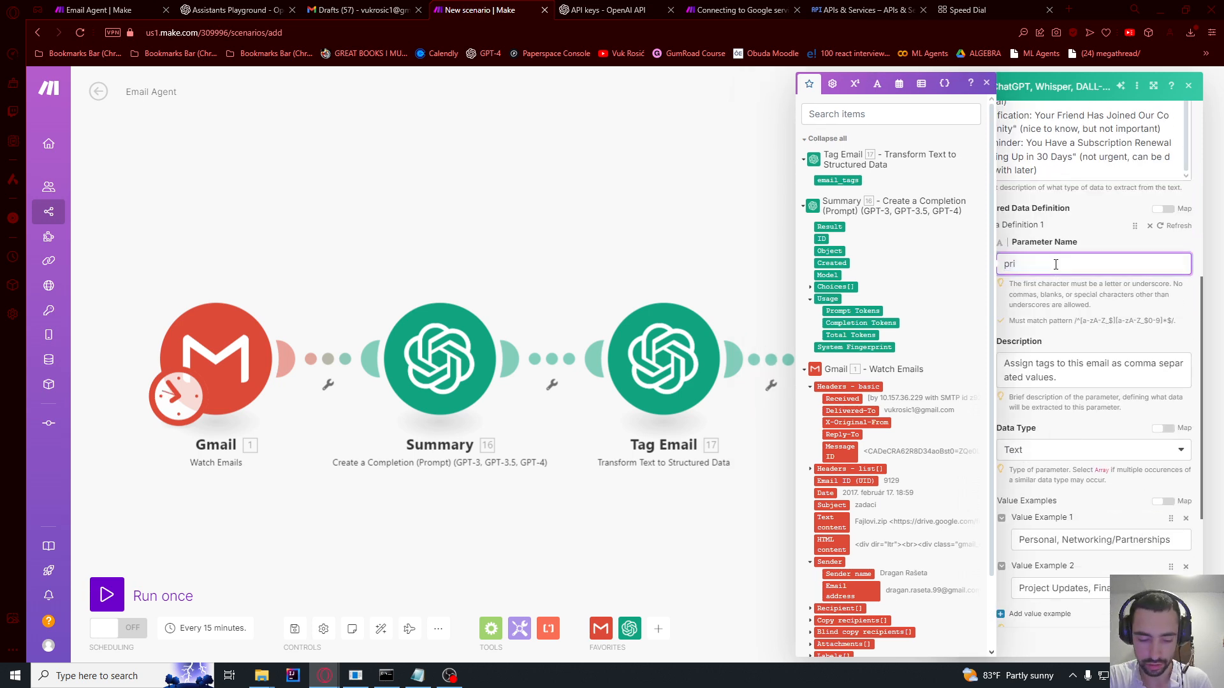
type("rority")
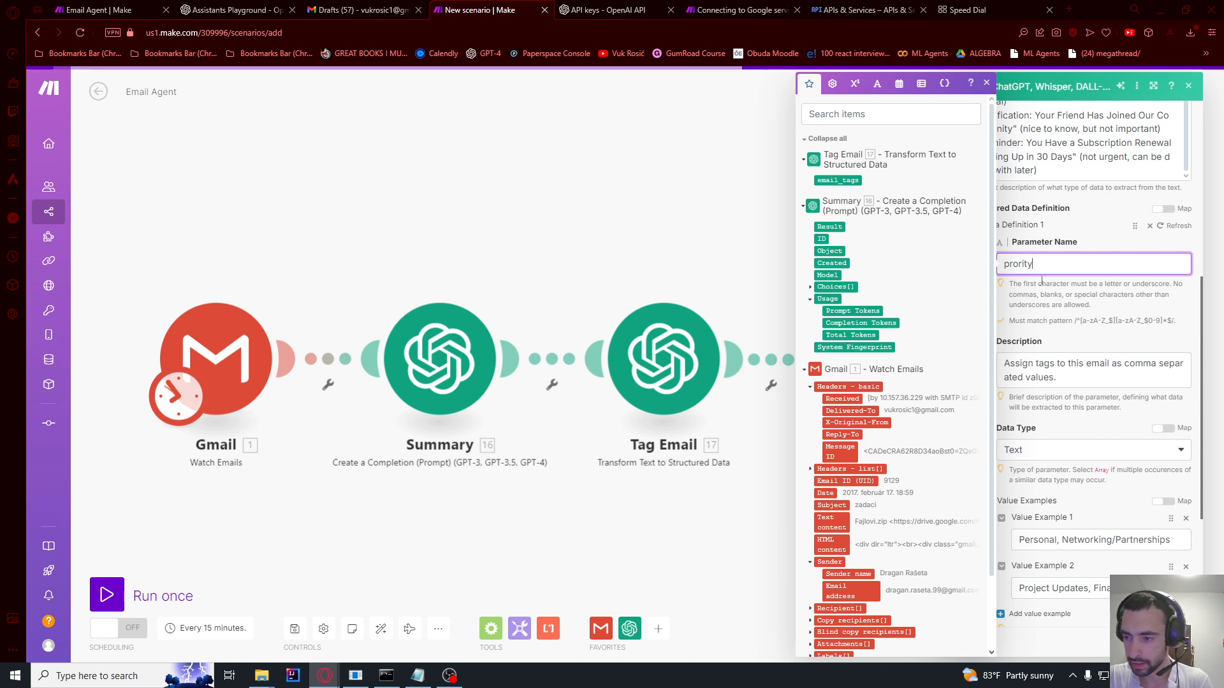
left_click(1051, 377)
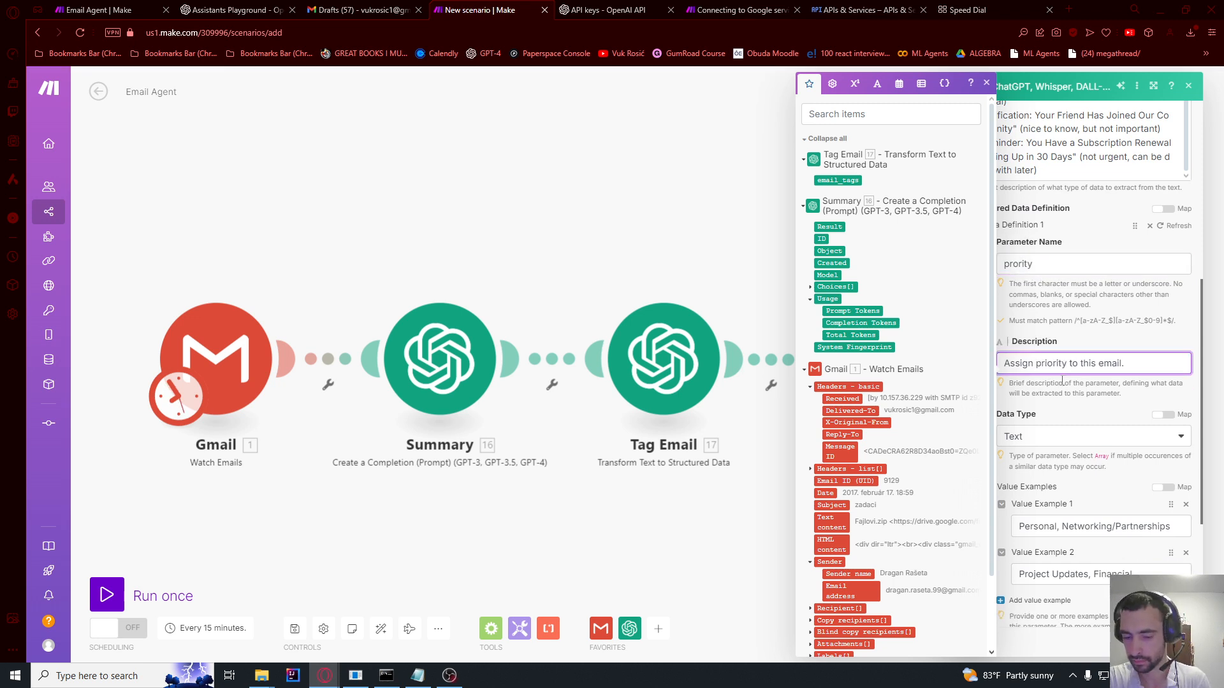
triple_click(1019, 363)
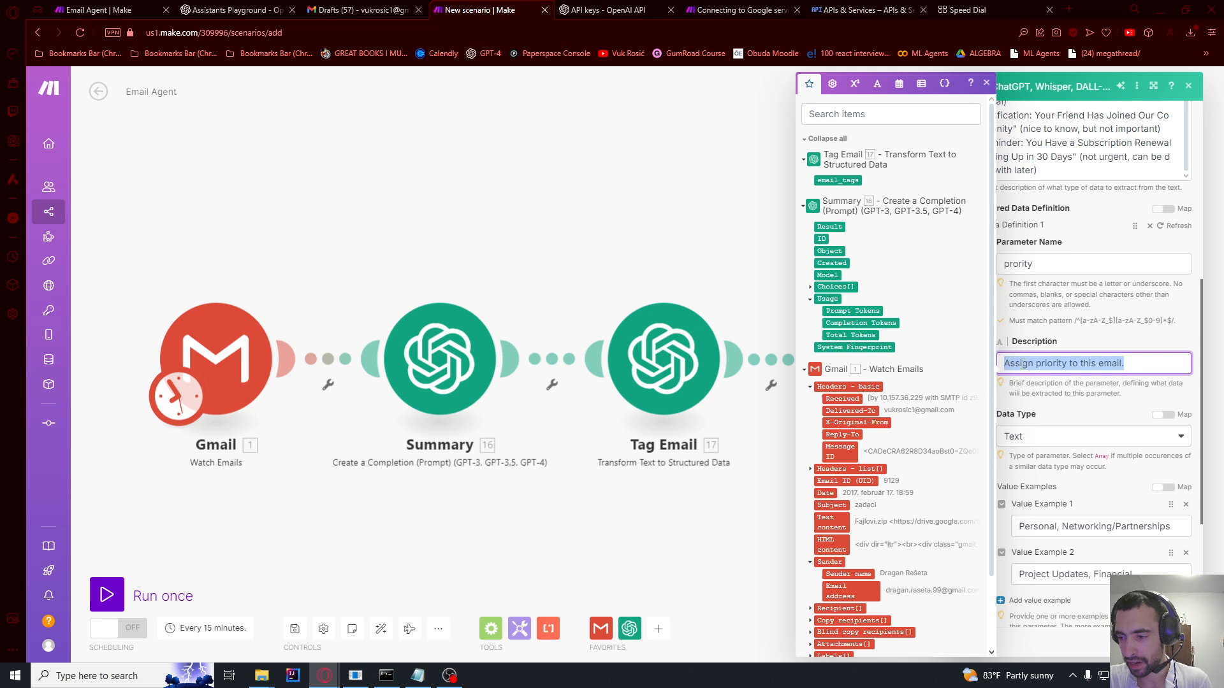
Step: Set the value examples to Low, High and Medium, and save the module
triple_click(1055, 522)
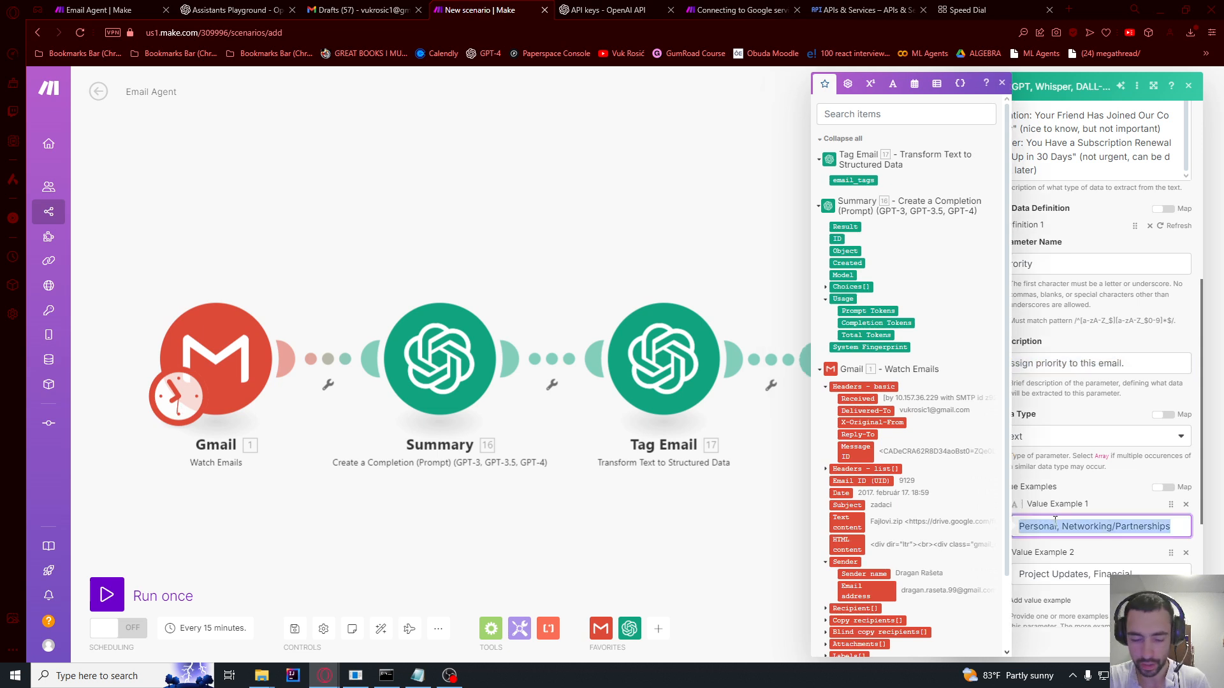
type("Low")
triple_click(1046, 583)
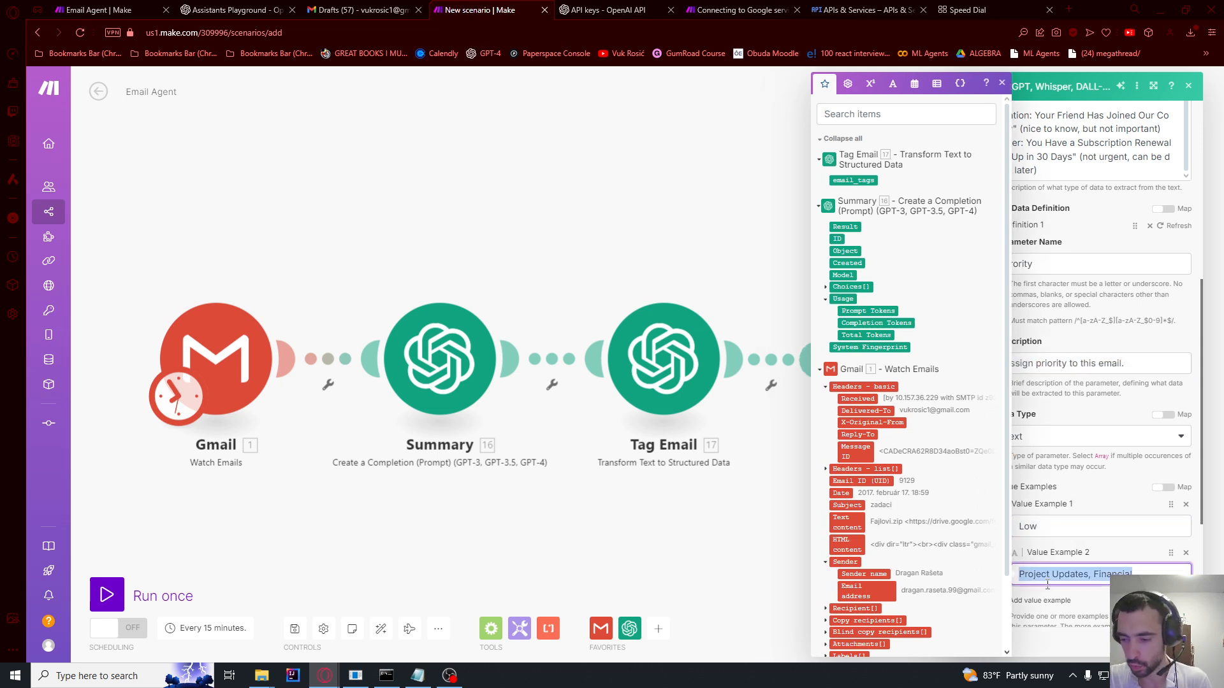
type("High")
scroll(1050, 593, "down", 1)
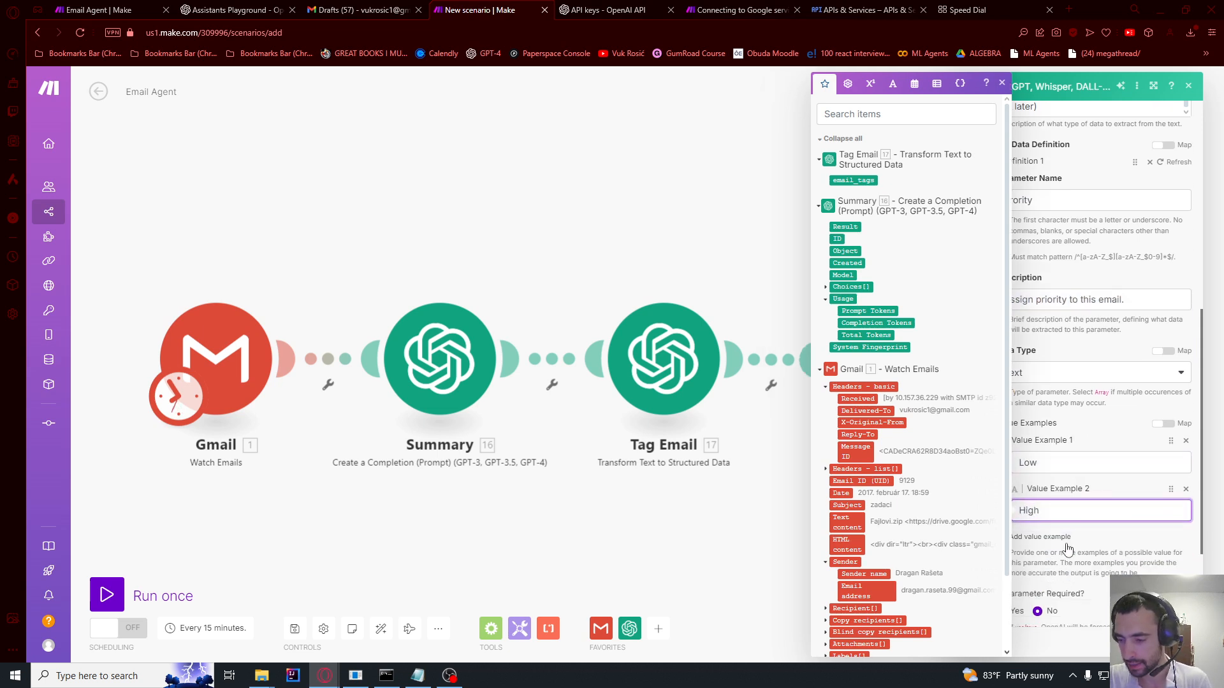
left_click(1046, 537)
type("M")
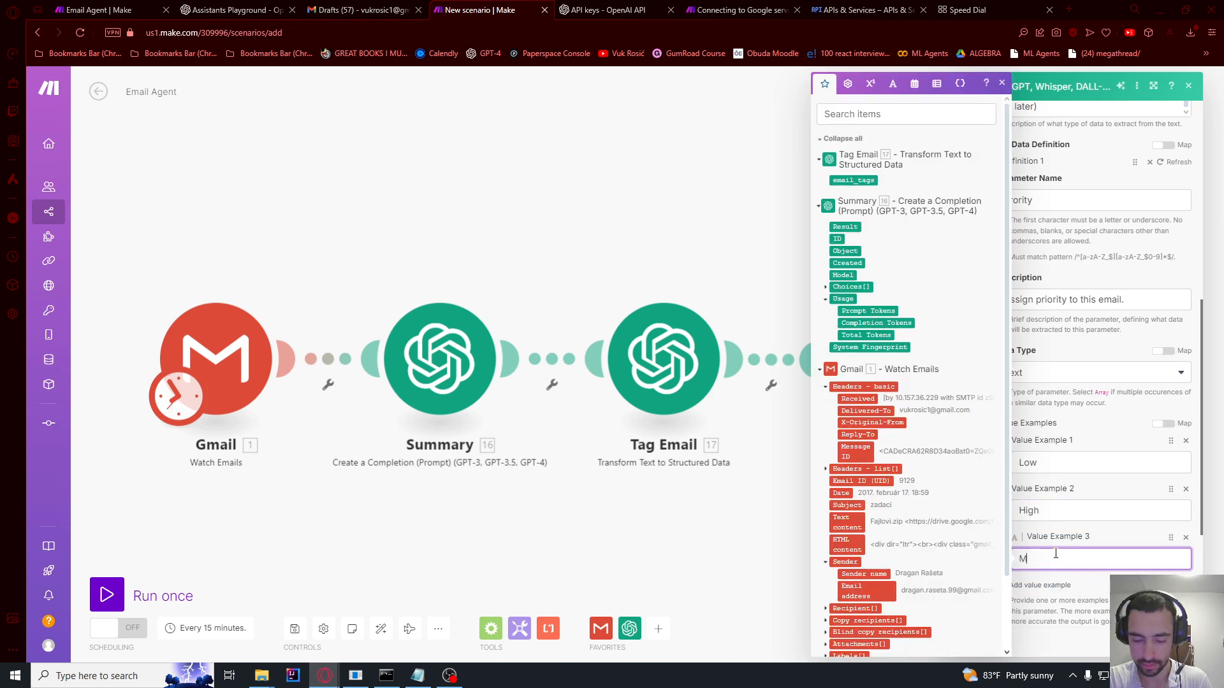
type("edium")
key("Return")
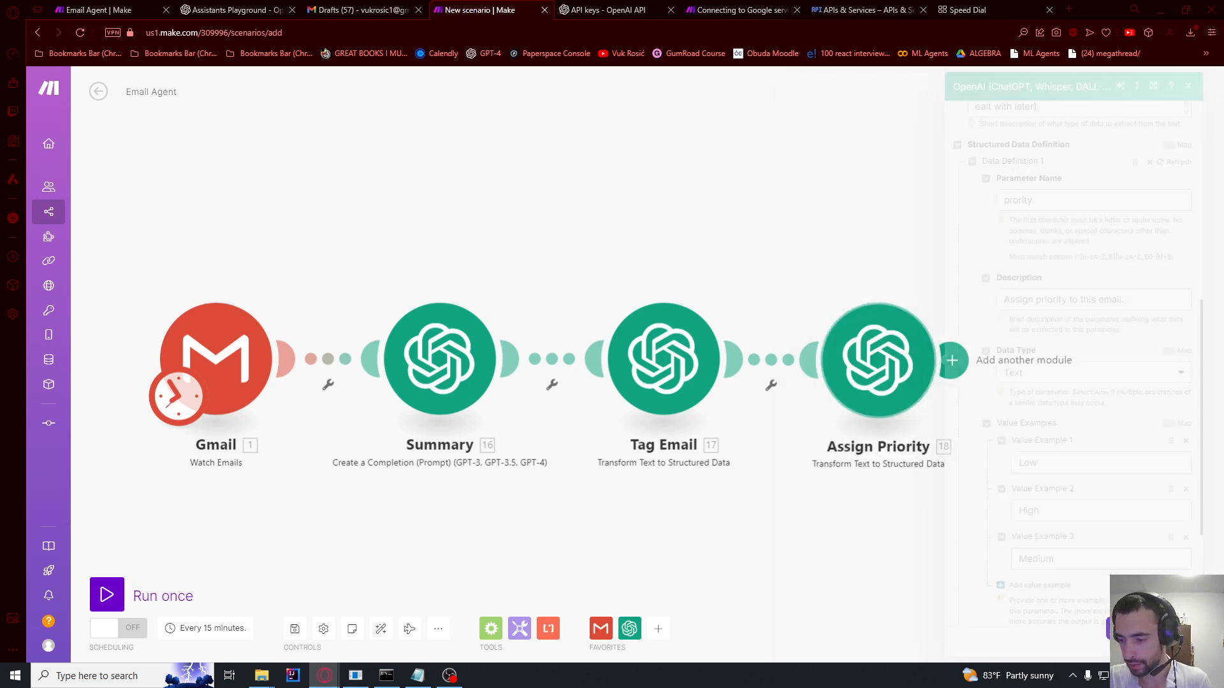
left_click_drag(865, 148, 712, 197)
left_click_drag(782, 321, 651, 238)
Step: Go to the OpenAI Playground's Assistants section
left_click(669, 330)
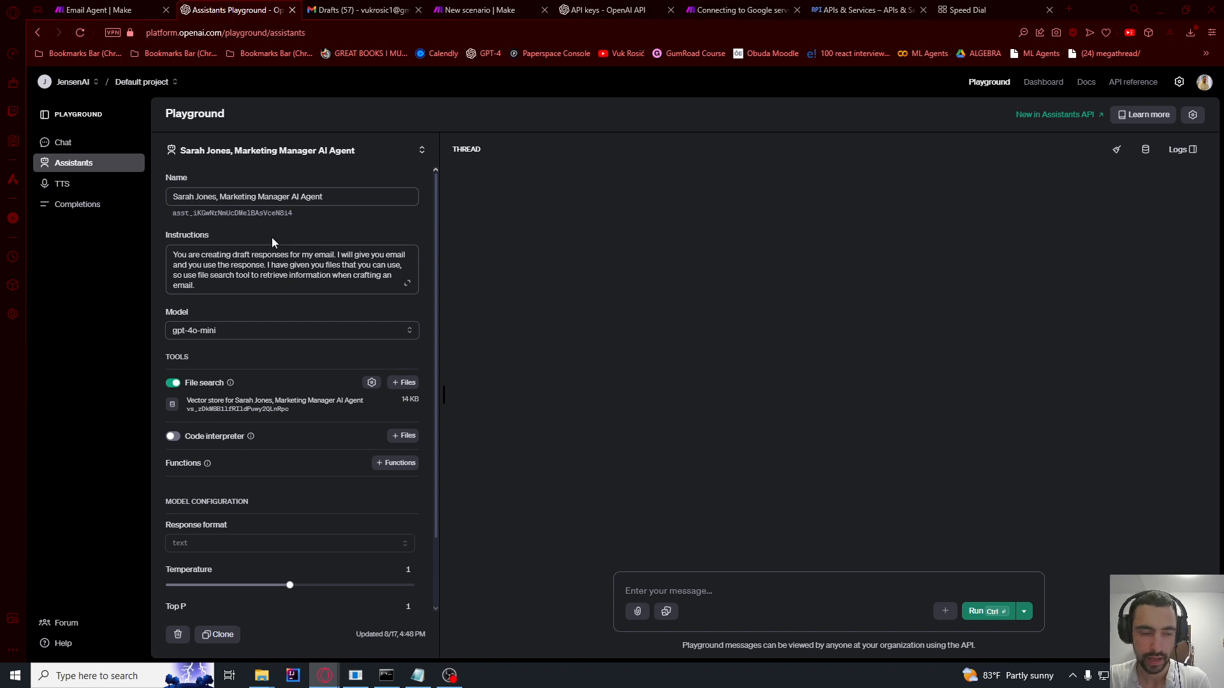
left_click(172, 32)
double_click(201, 31)
double_click(218, 32)
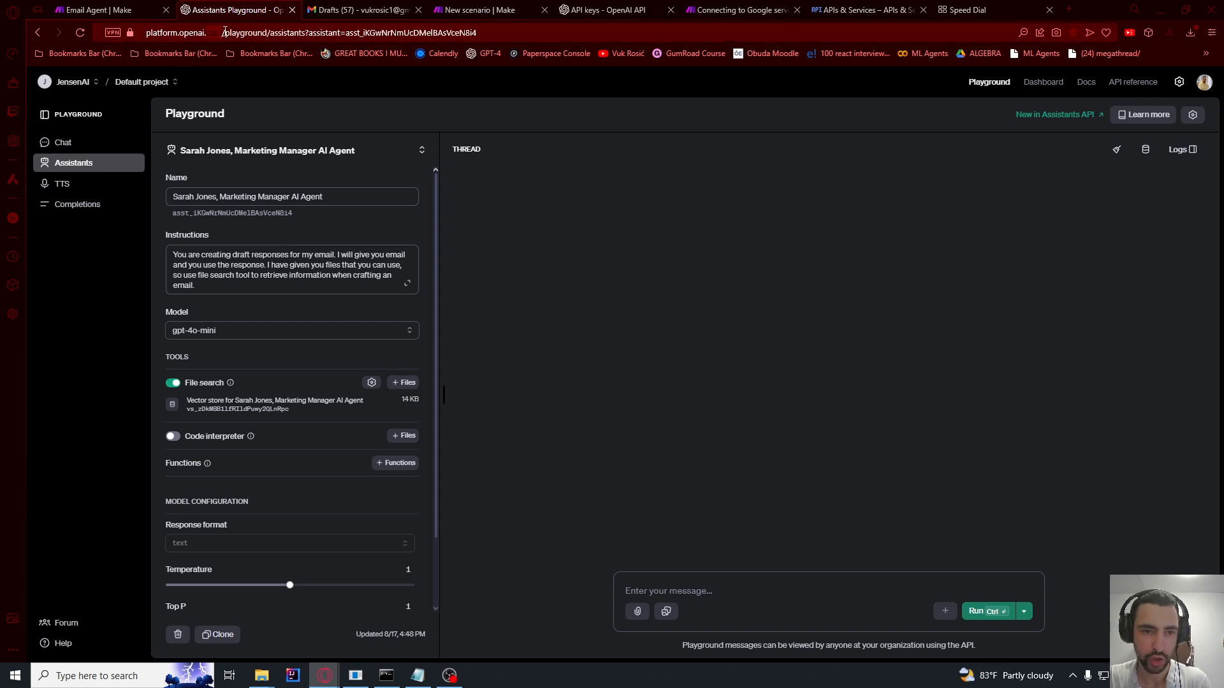
left_click_drag(266, 33, 503, 34)
key("BackSpace")
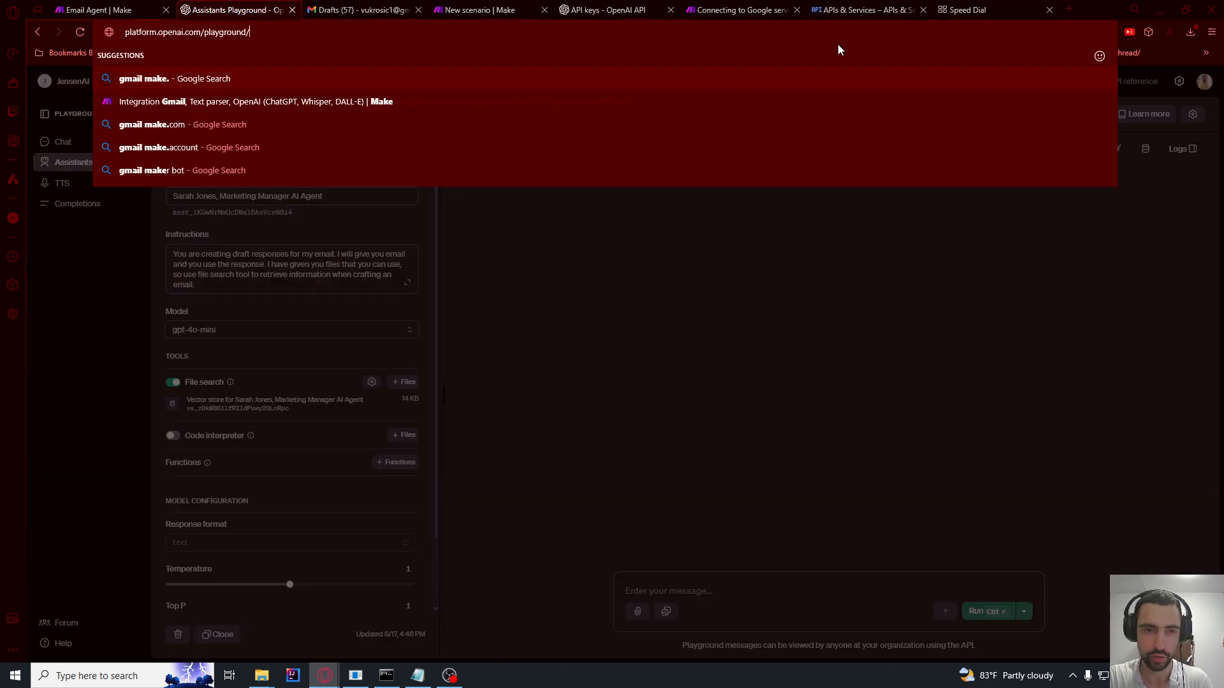
key("Return")
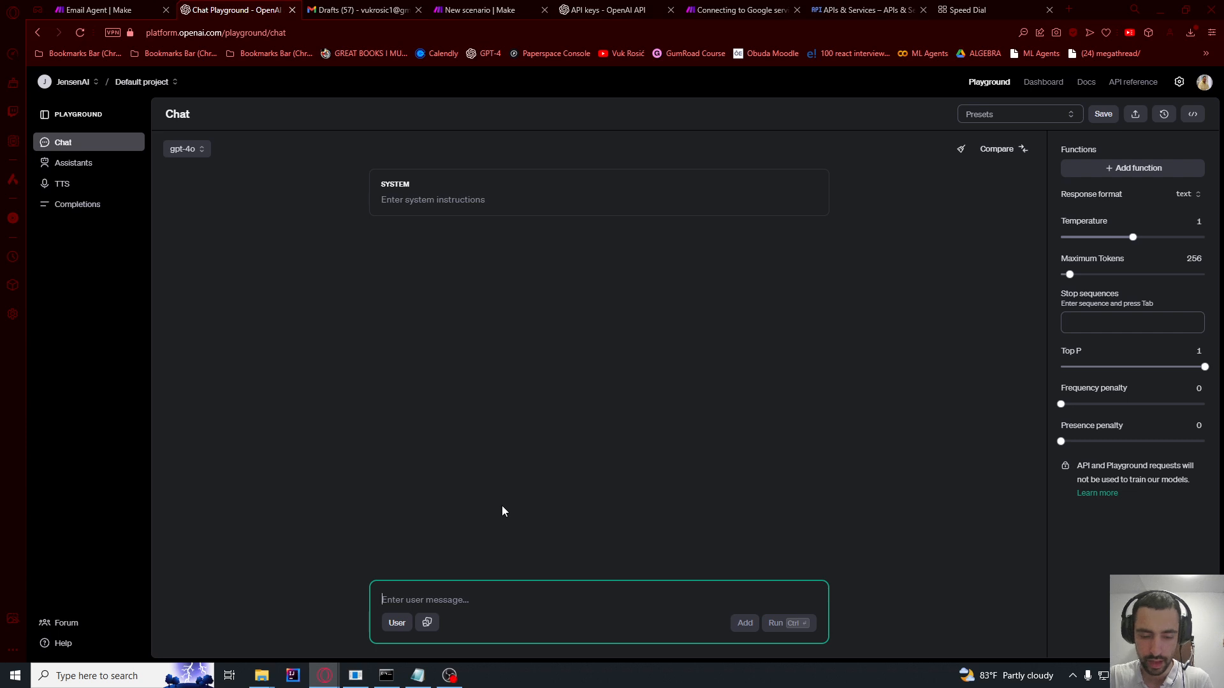
left_click(69, 164)
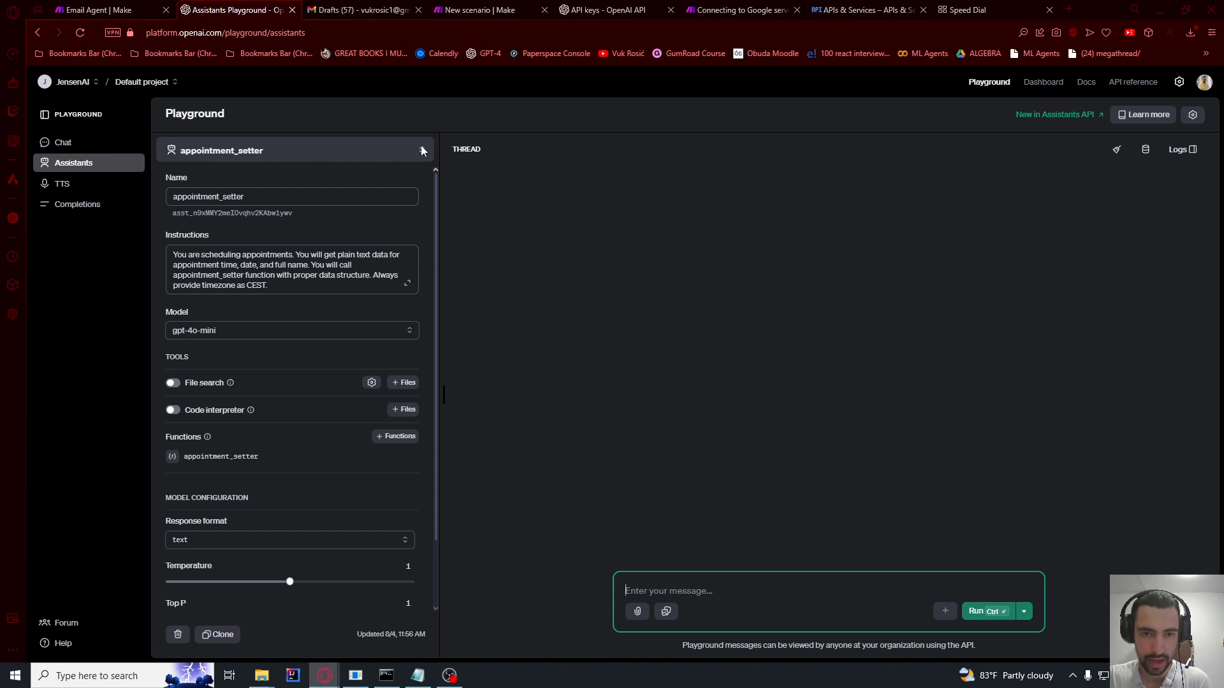
Step: Create a new assistant with the pasted email-drafting instructions and File search on
left_click(423, 150)
left_click(235, 185)
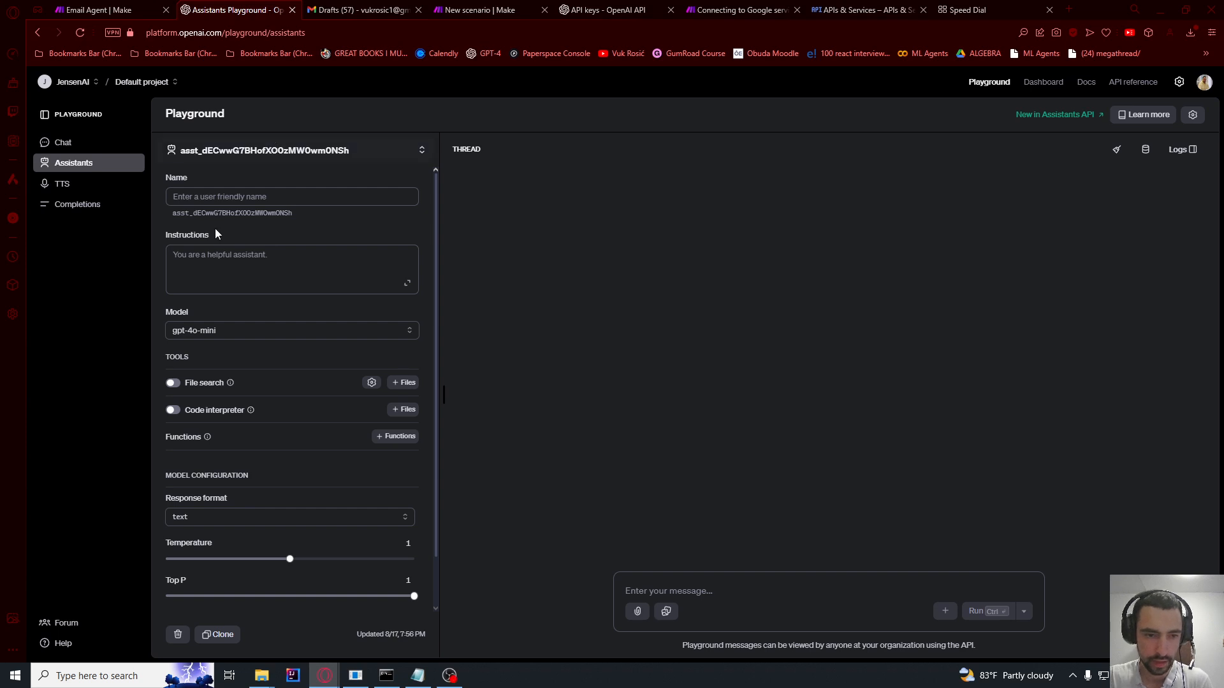
left_click(209, 264)
type("You are creating draft responses for my email. I will give you email and you use the response. I have given you files that you can use, so use file search tool to retrieve information when crafting an email.")
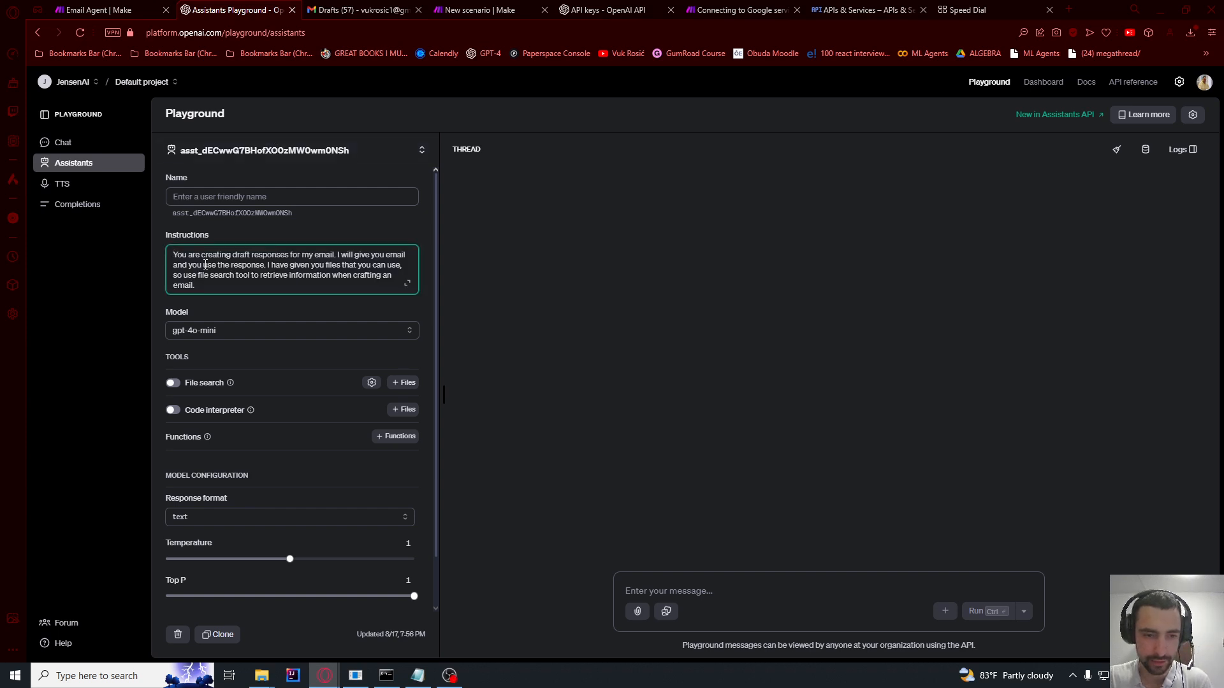
left_click_drag(175, 254, 211, 285)
left_click(211, 285)
left_click(215, 362)
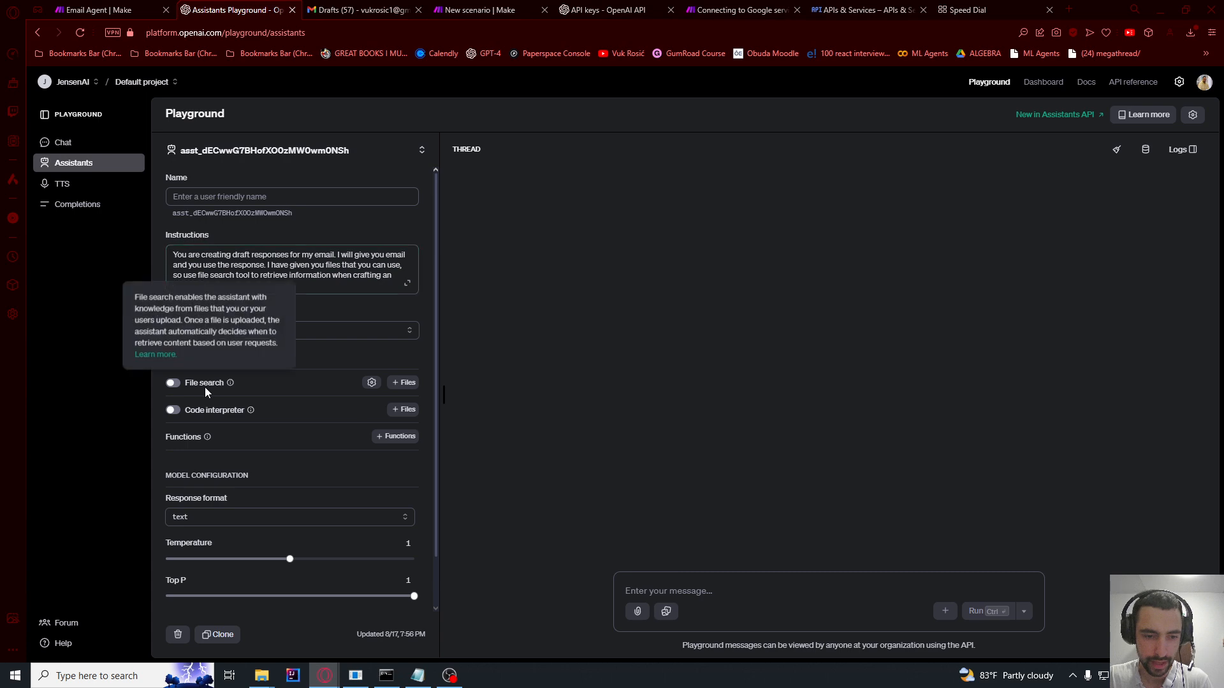
left_click(172, 385)
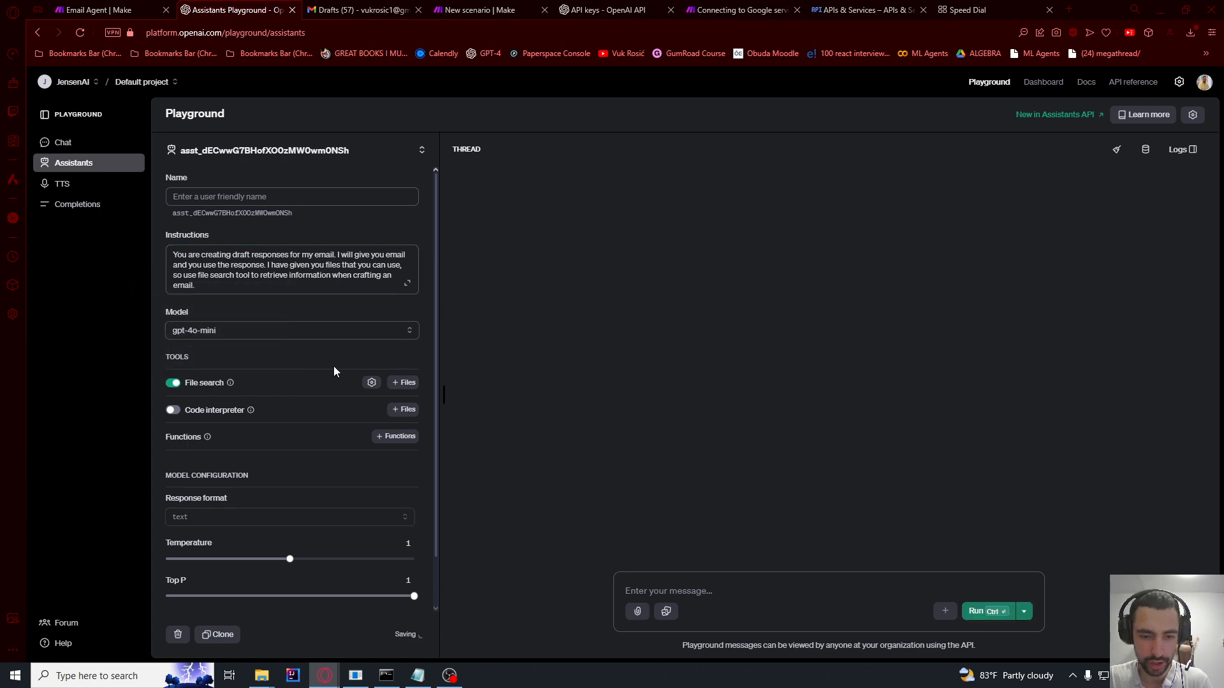
Step: Upload person.txt and company_data.txt from the desktop for the assistant's file search
left_click(406, 384)
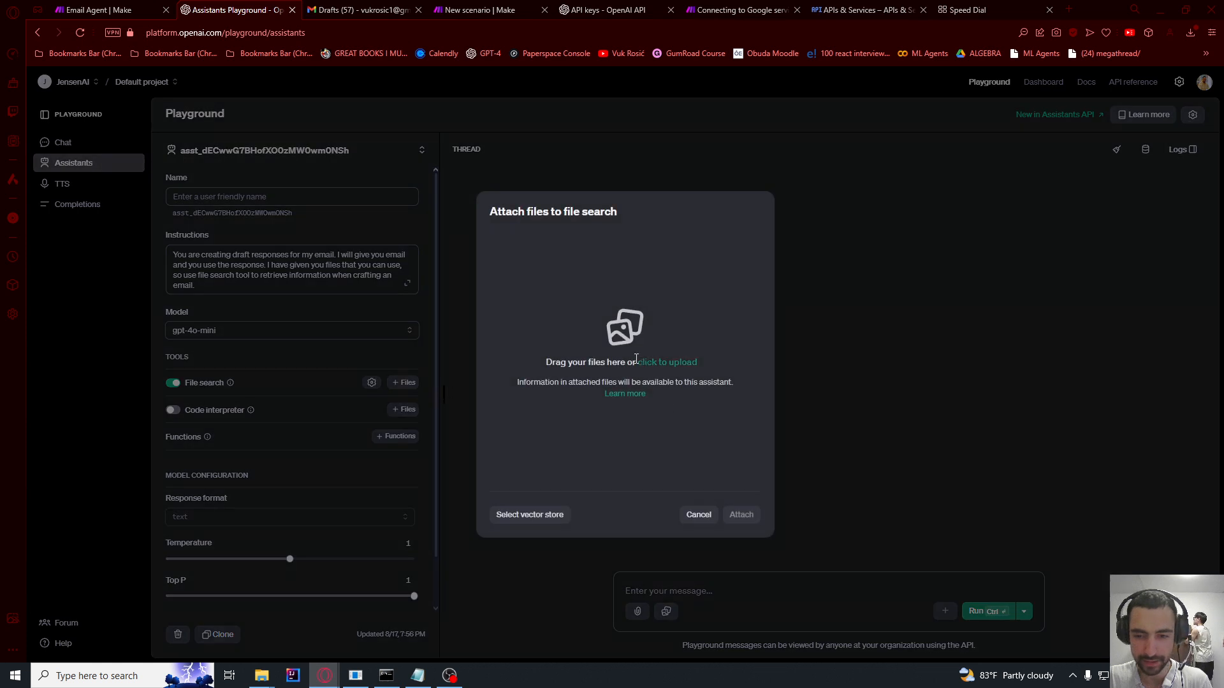
left_click(653, 368)
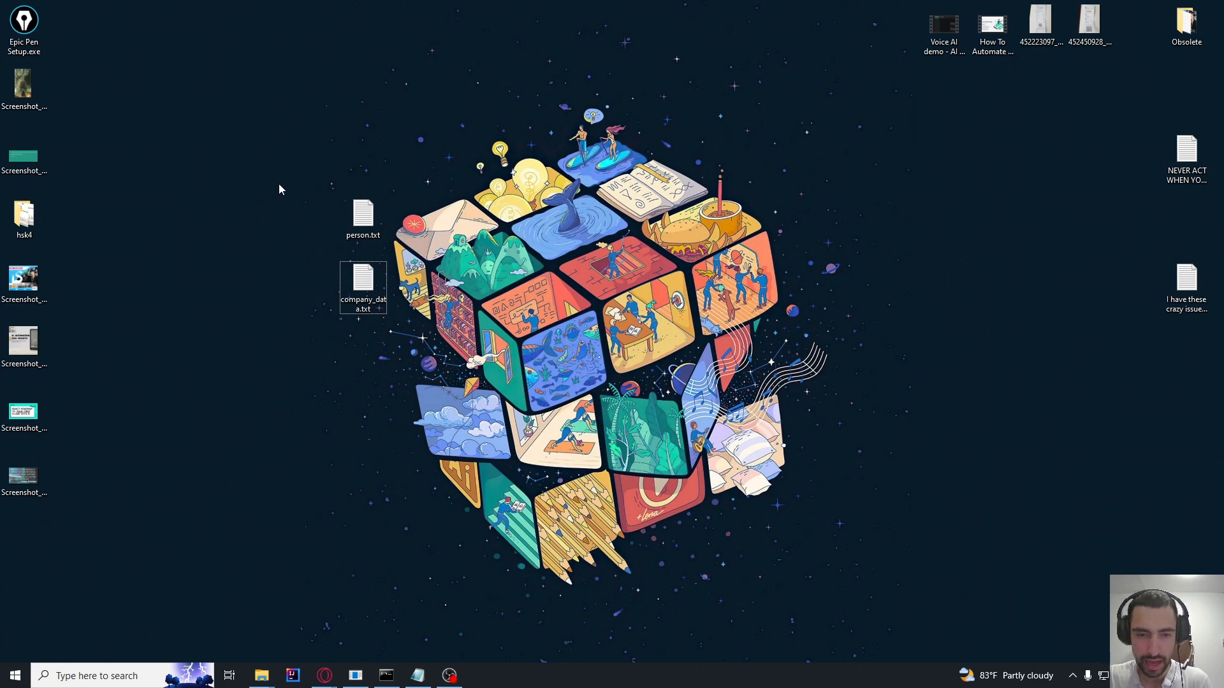
left_click_drag(278, 181, 409, 323)
key("alt+Tab")
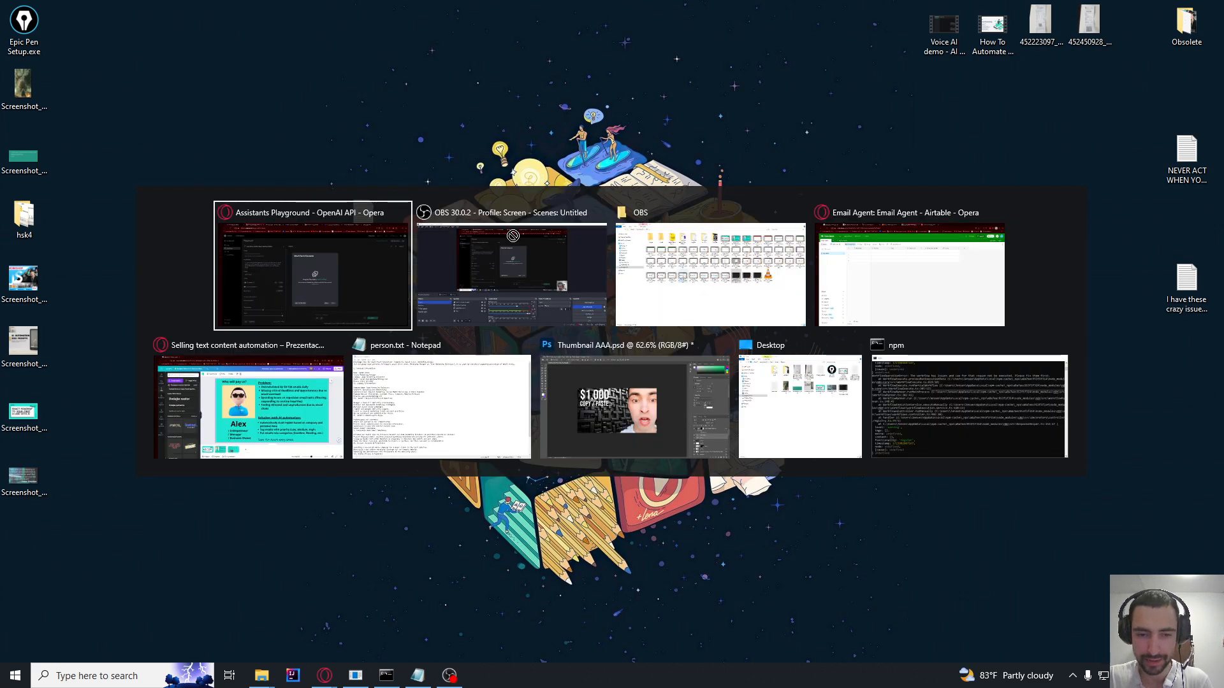
left_click_drag(513, 236, 646, 373)
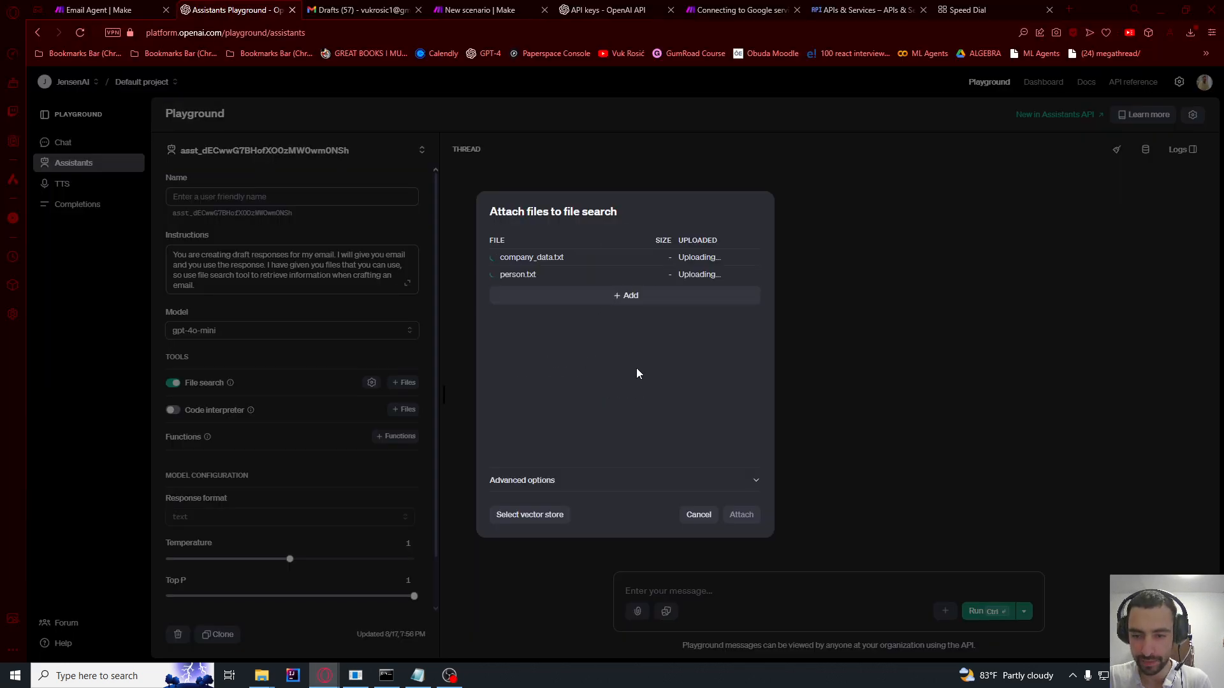
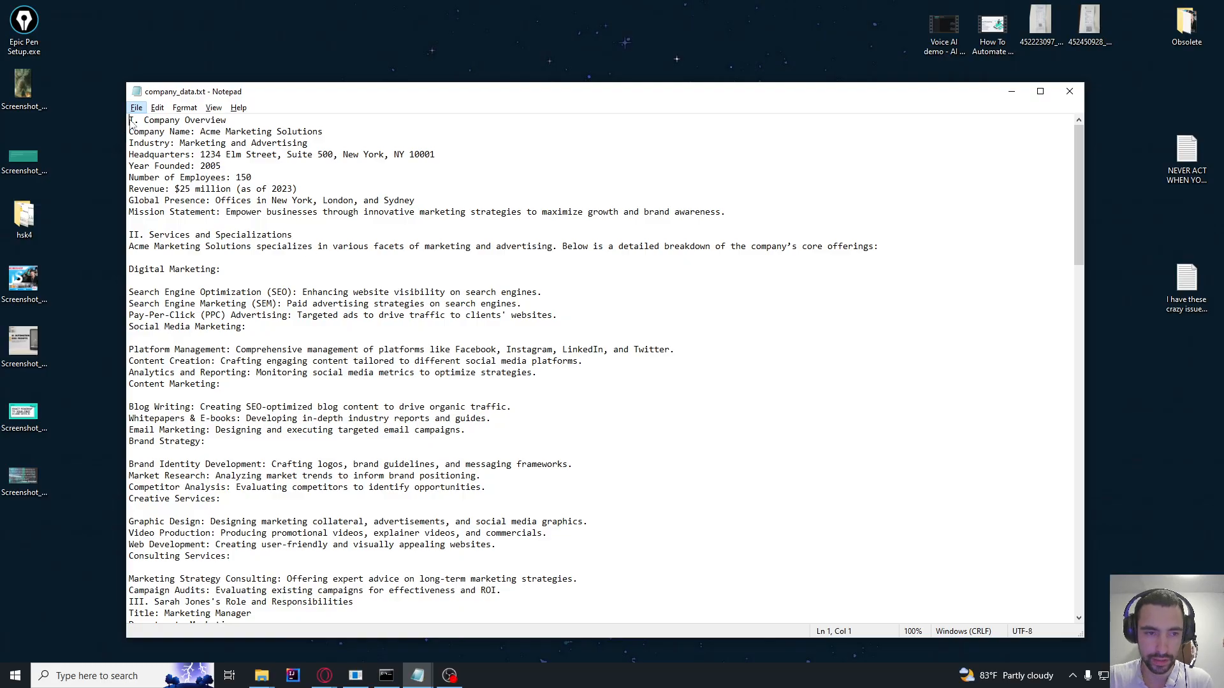
Step: Review the company data text and attach person.txt and company_data.txt for file search
left_click_drag(130, 121, 210, 247)
scroll(315, 345, "down", 2)
left_click_drag(309, 374, 274, 269)
scroll(317, 378, "down", 7)
left_click_drag(323, 429, 257, 293)
left_click(381, 370)
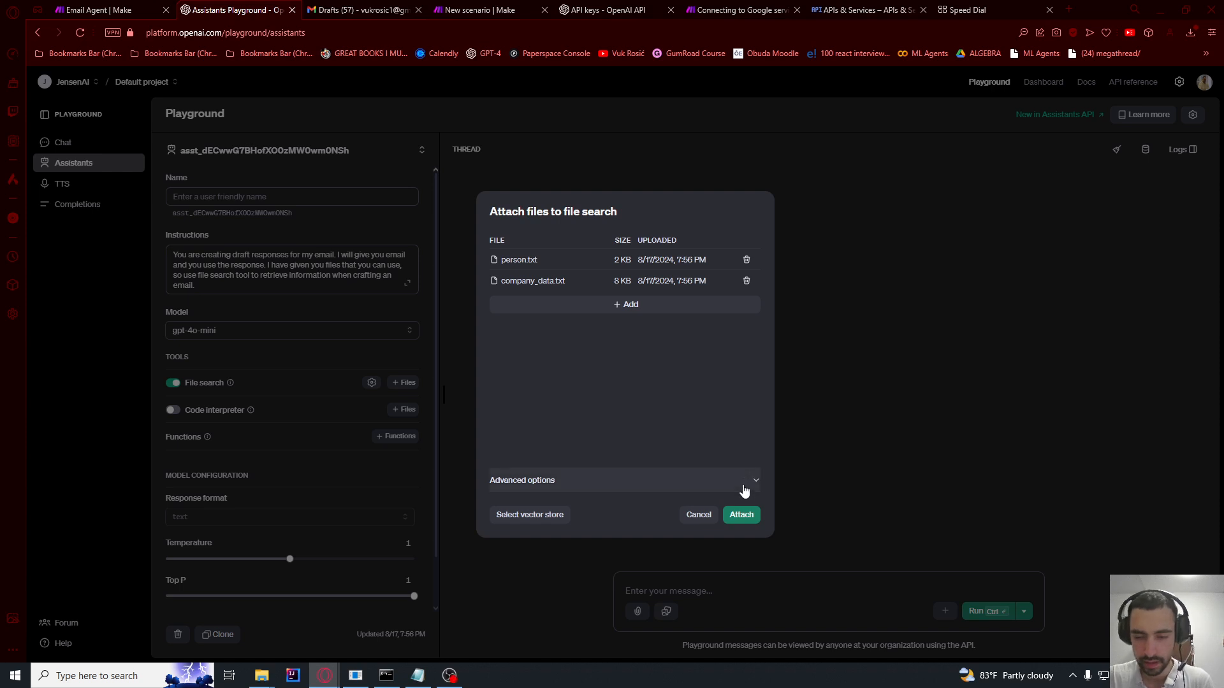
left_click(740, 515)
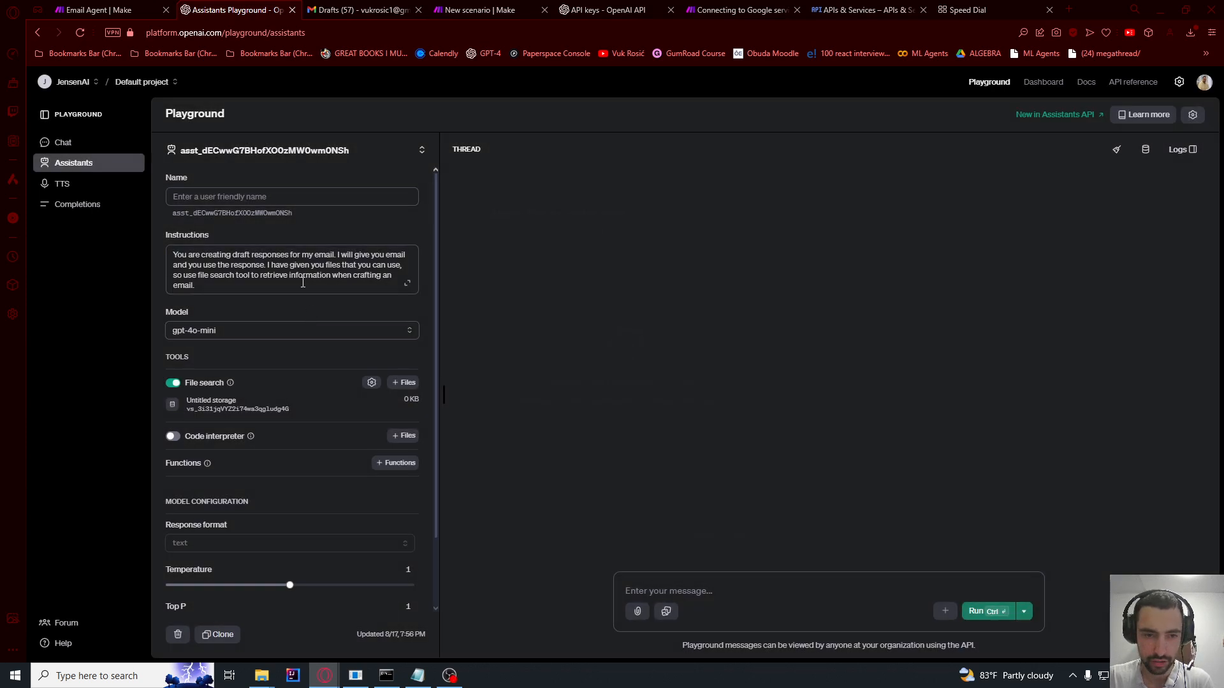
Step: Name the assistant 'Email Agent', save it, and return to the Make scenario
left_click(272, 194)
type("Email Agent")
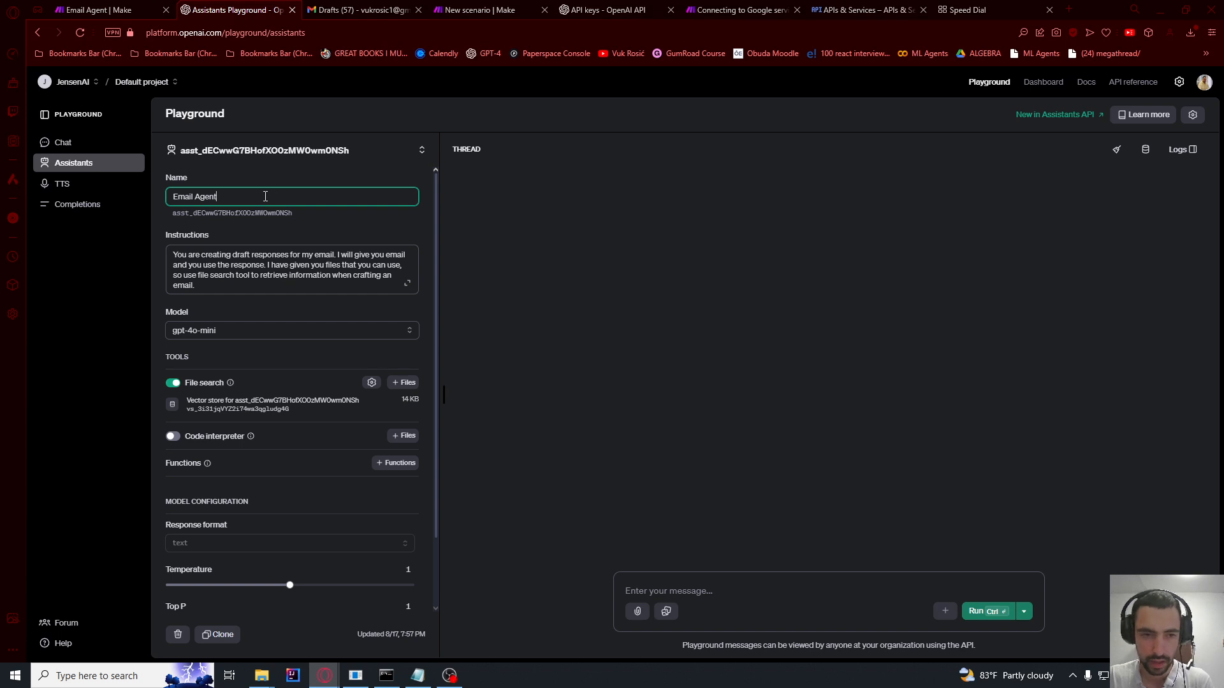
left_click_drag(265, 196, 144, 198)
left_click(612, 346)
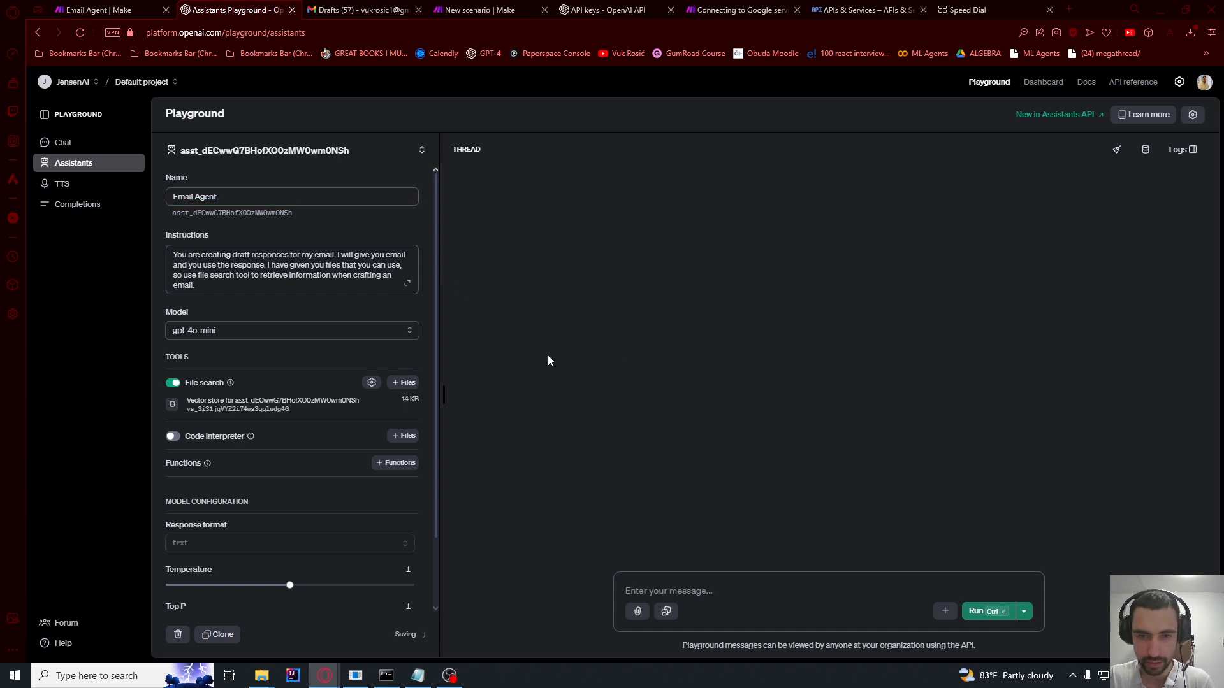
left_click(467, 7)
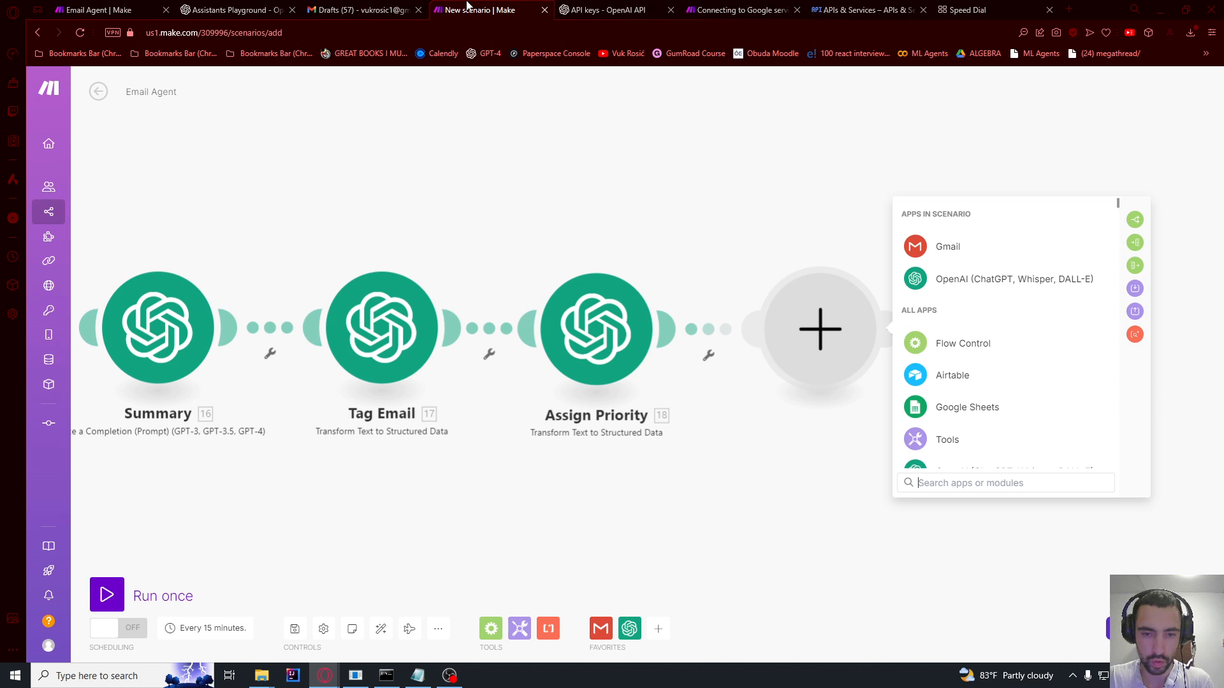
Step: Add an OpenAI Message an Assistant module using Email Agent, with the email's text content as message
left_click(622, 217)
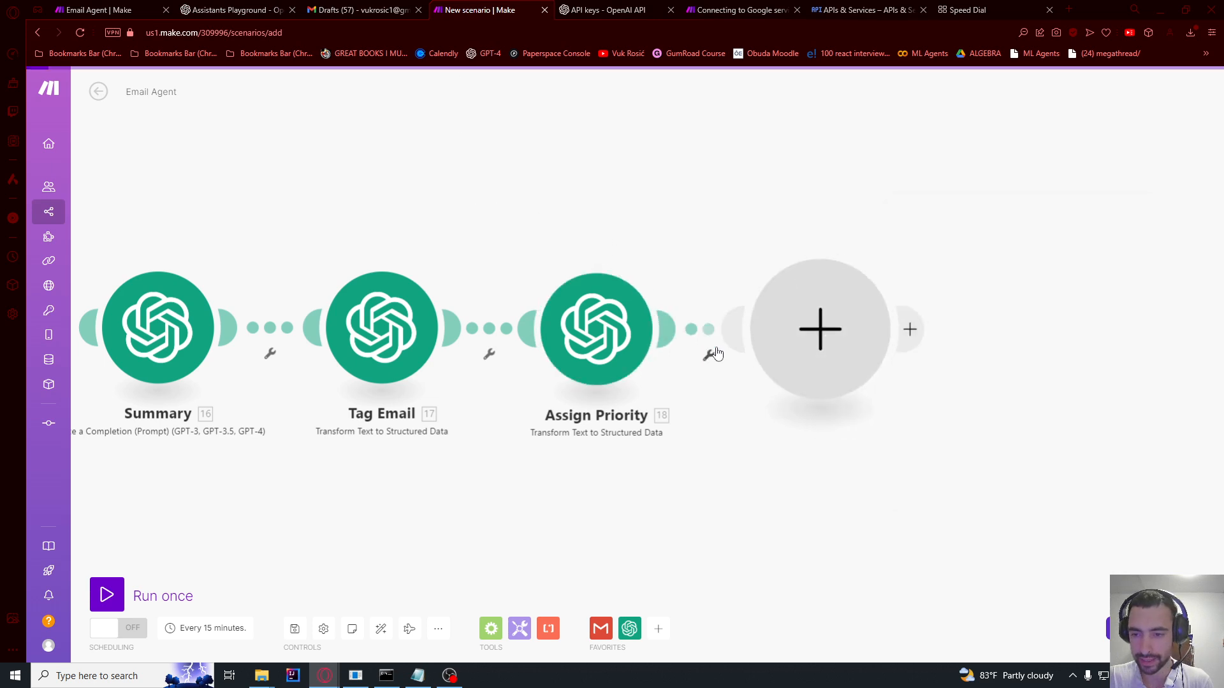
left_click(802, 337)
left_click(976, 279)
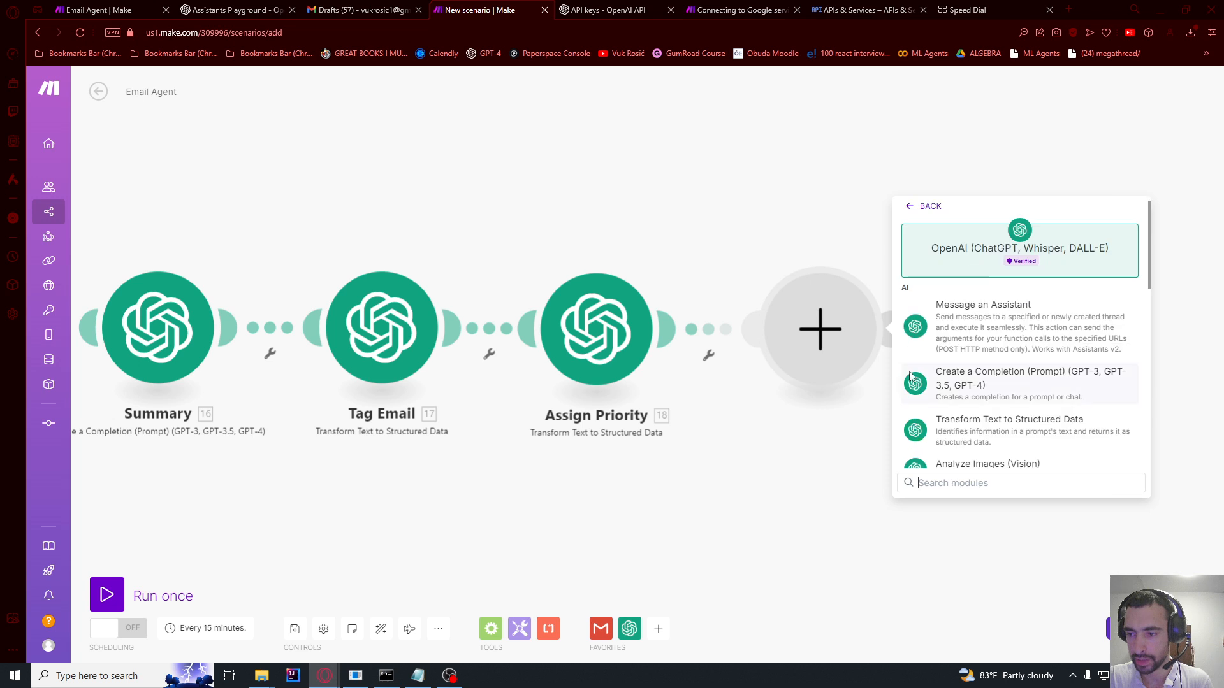
left_click(984, 319)
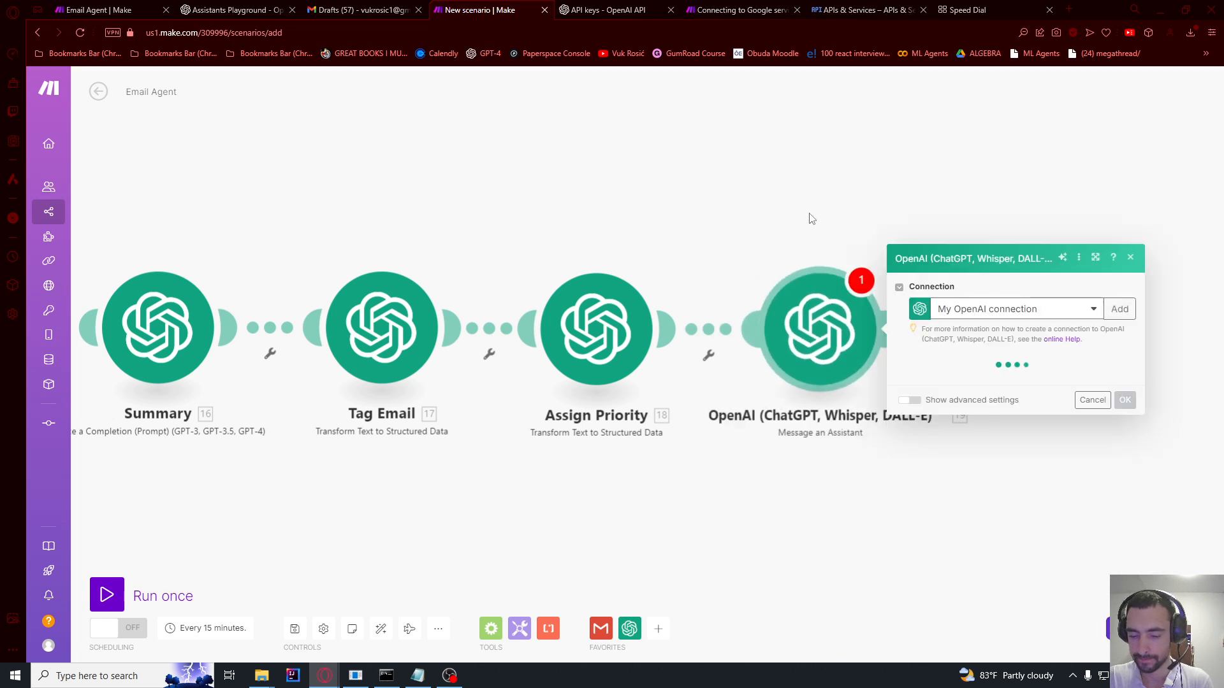
left_click(928, 213)
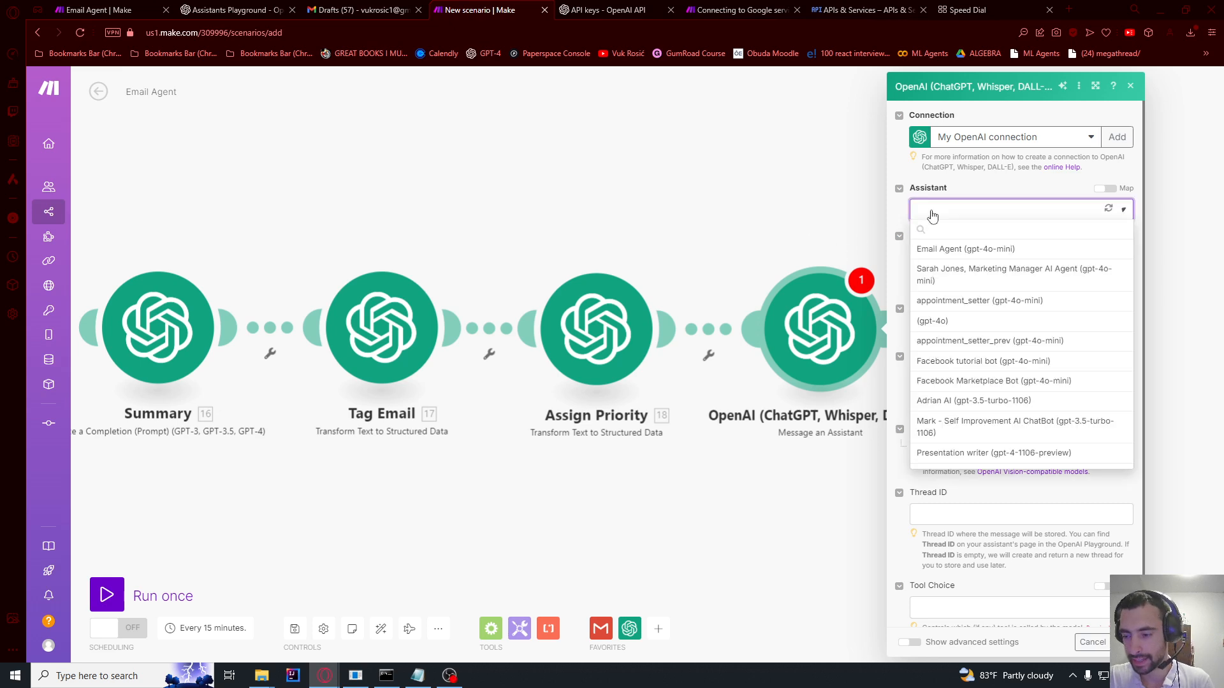
left_click(946, 251)
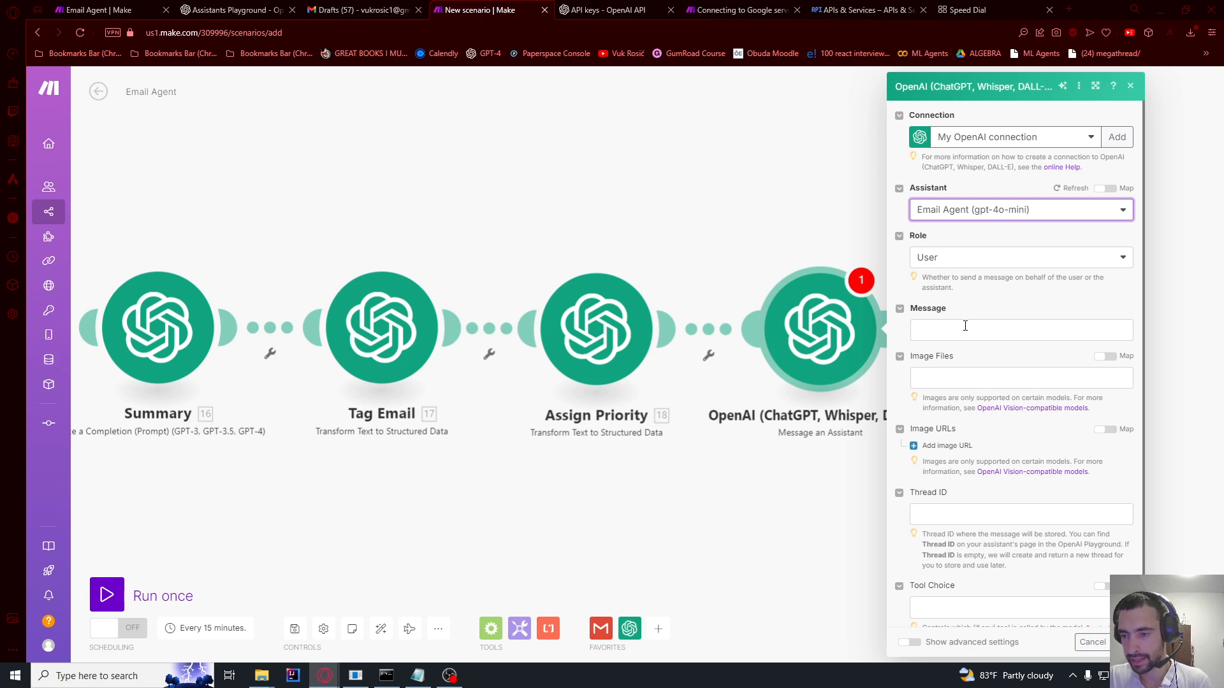
left_click(965, 326)
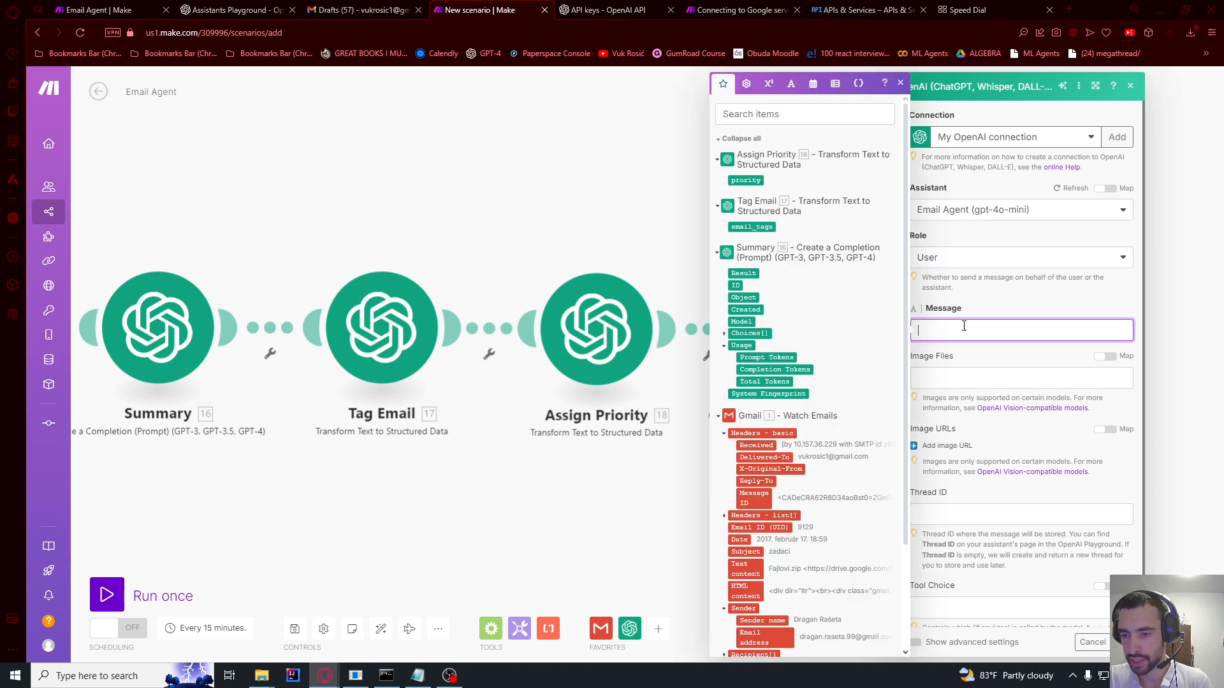
left_click(739, 565)
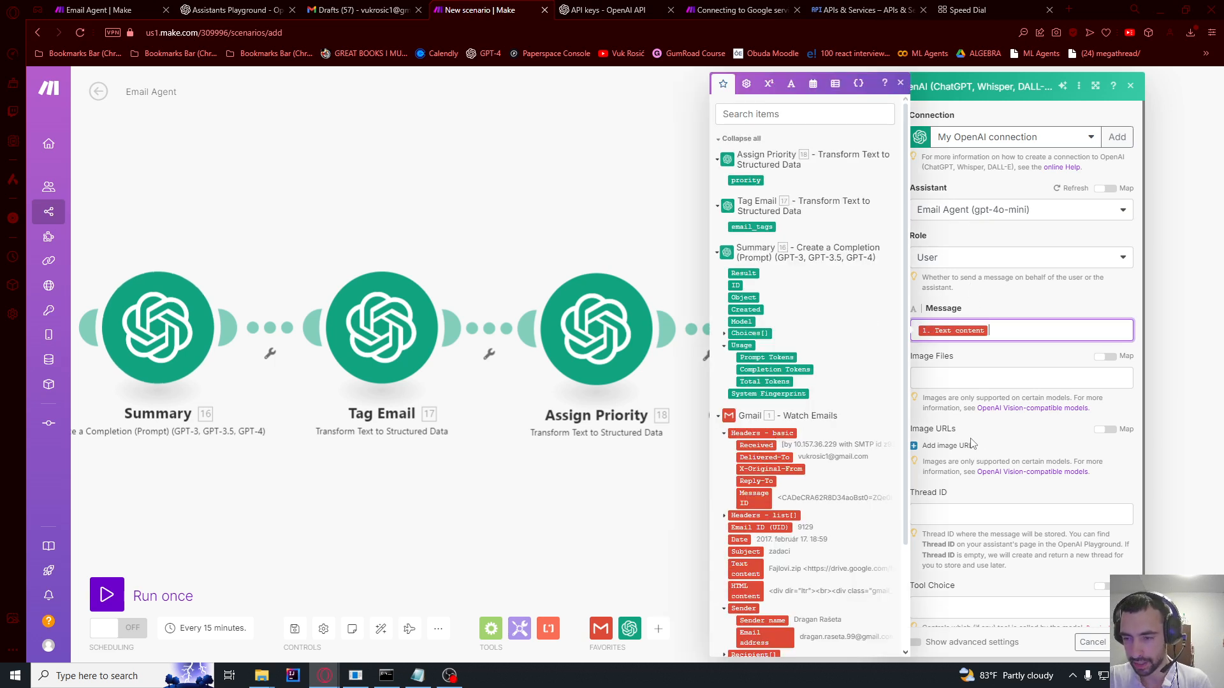
left_click(991, 359)
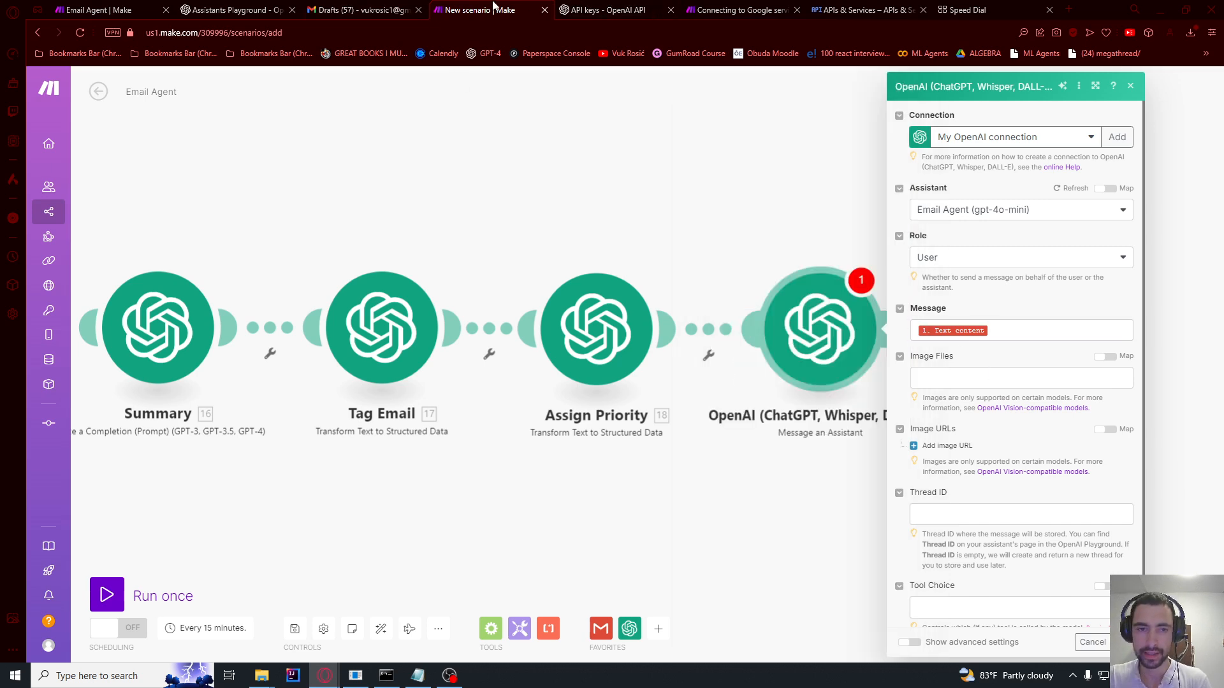
Step: Check the Email Agent assistant's instructions in the OpenAI Playground
left_click(220, 8)
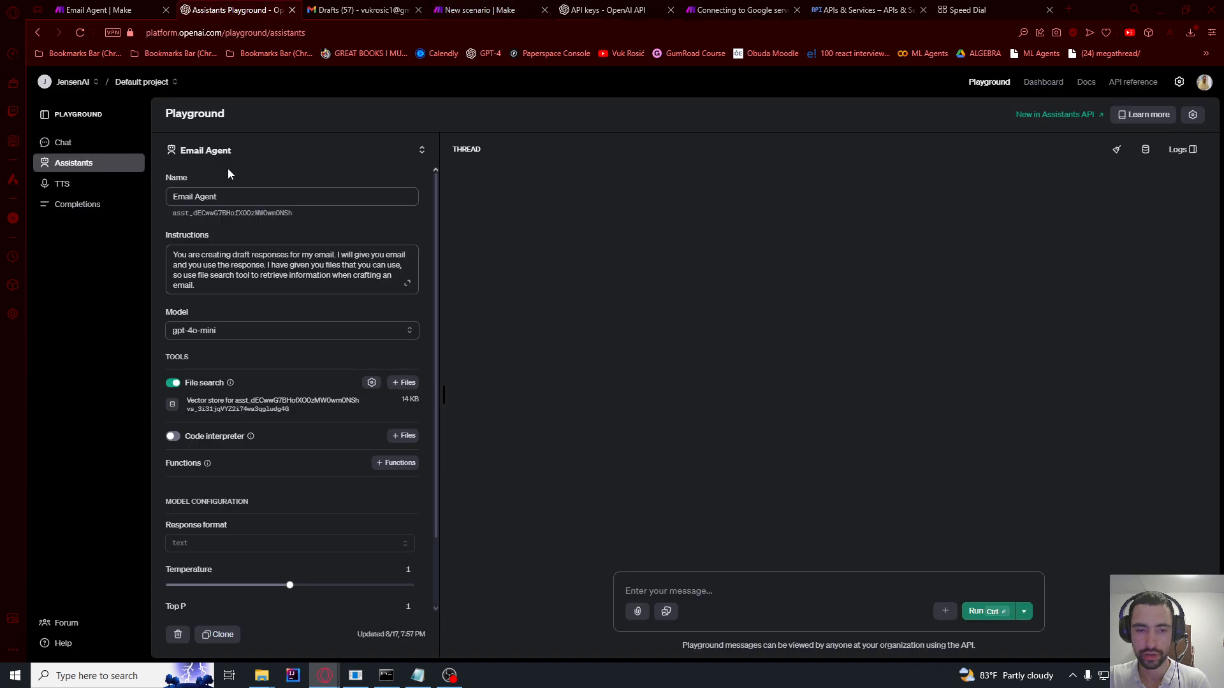
left_click_drag(215, 283, 170, 264)
left_click(212, 274)
left_click(201, 266)
left_click(193, 265)
left_click(212, 283)
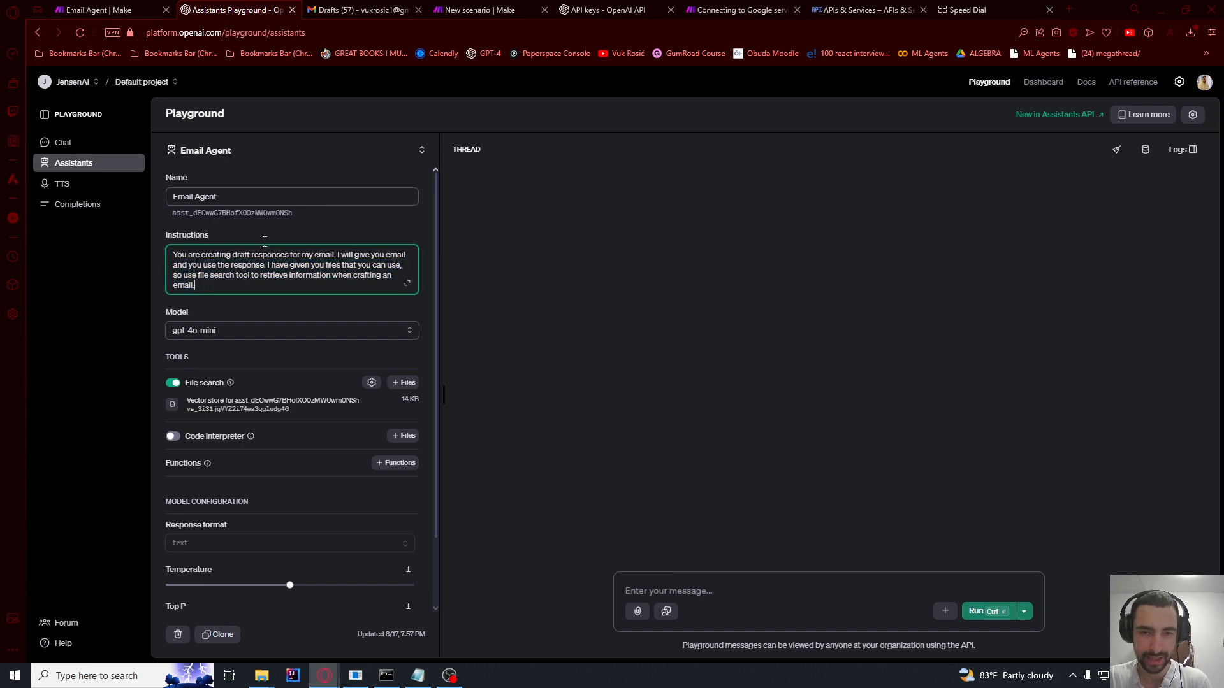
left_click(482, 10)
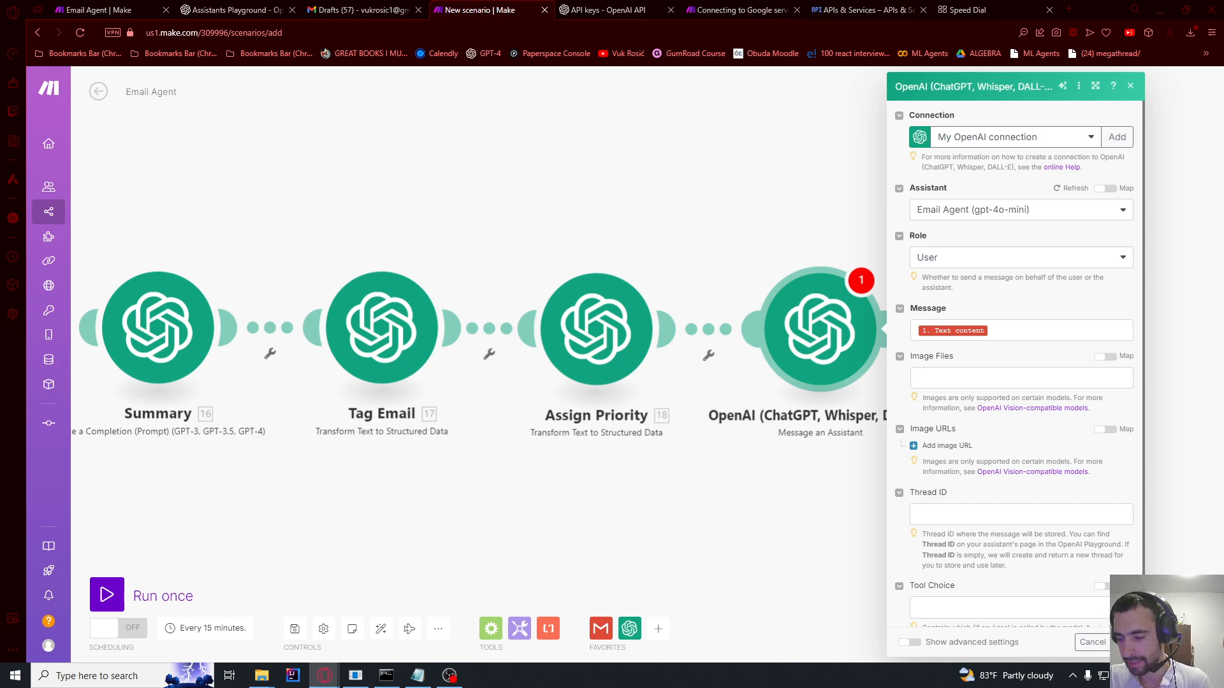
Step: Save the assistant module and rename it to 'Draft'
left_click(1123, 643)
left_click(818, 335)
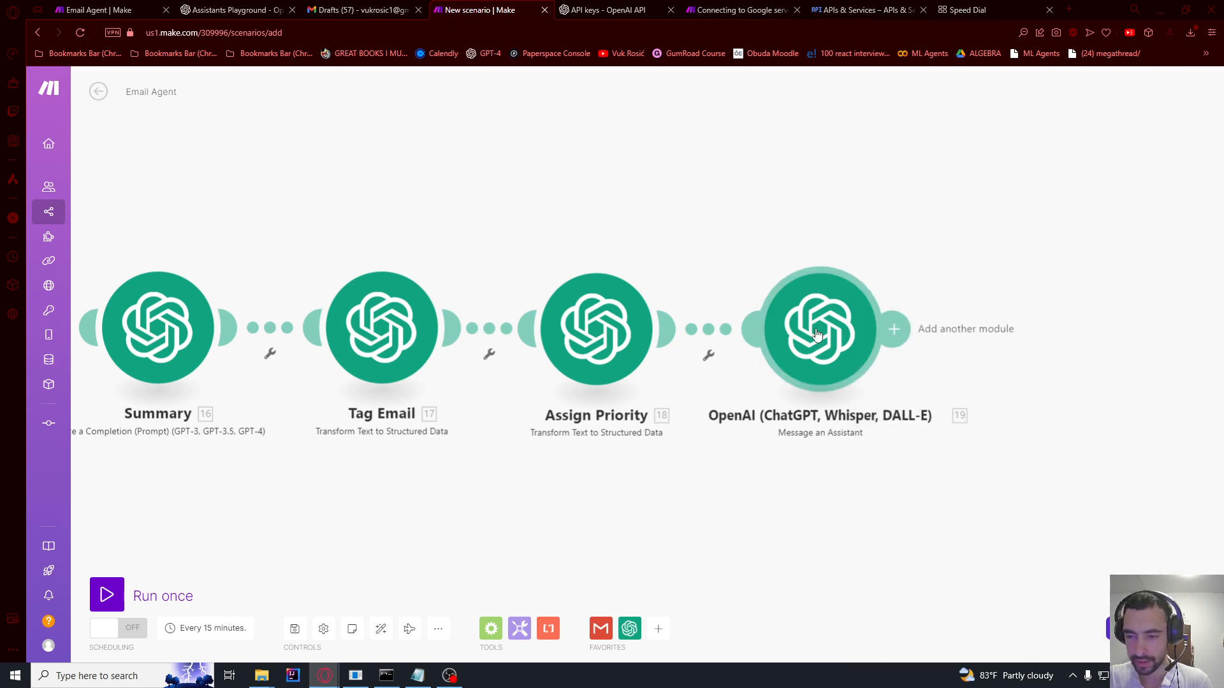
right_click(818, 335)
left_click(864, 393)
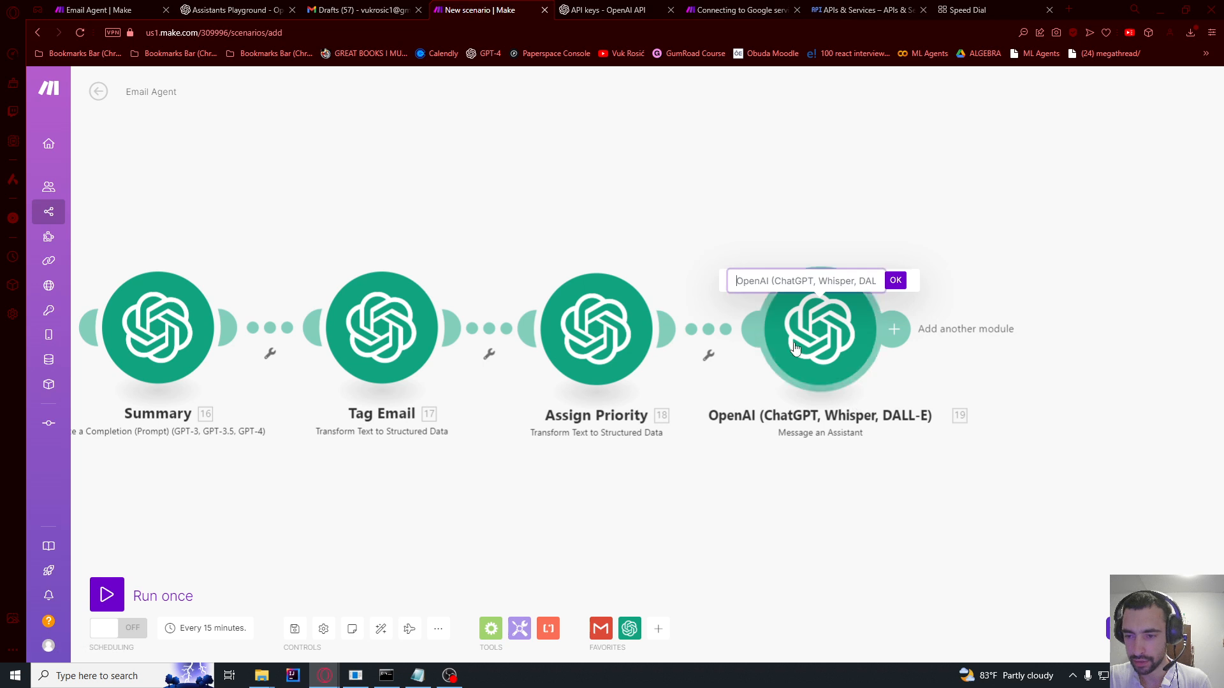
key("ctrl+a")
type("D")
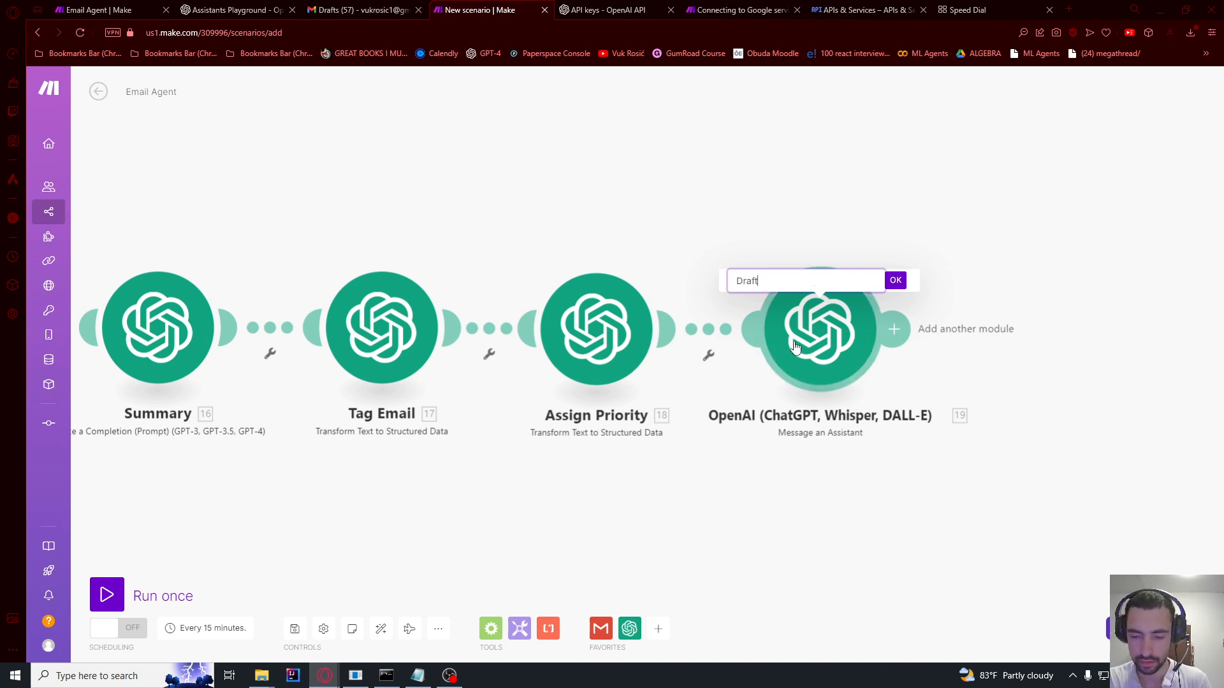
type("raft")
left_click(895, 281)
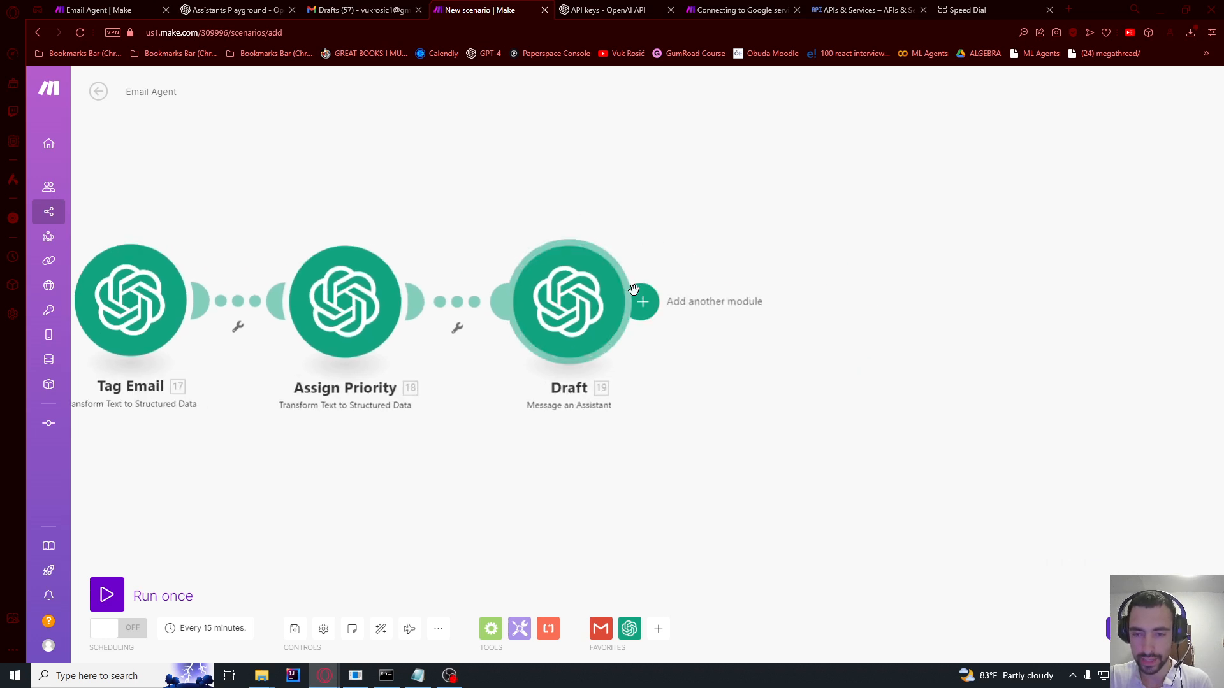
Step: Add an OpenAI Create a Completion module after Draft using My OpenAI connection and gpt-4o-mini
left_click(637, 300)
left_click(952, 253)
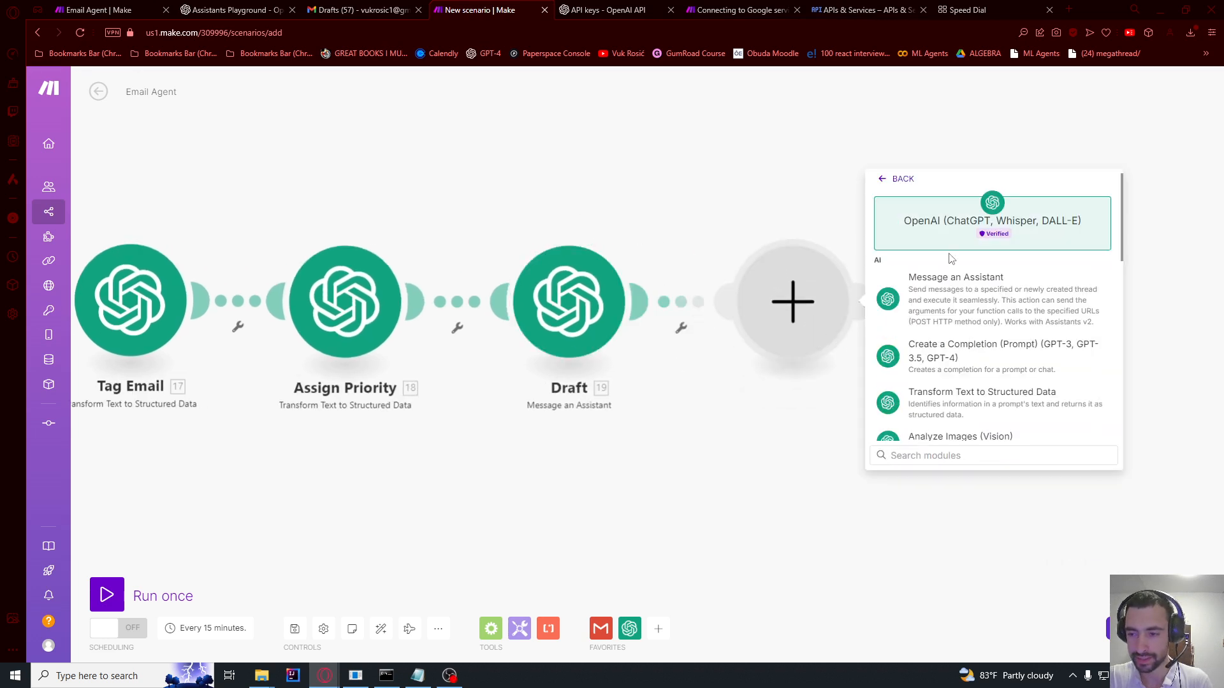
left_click(953, 353)
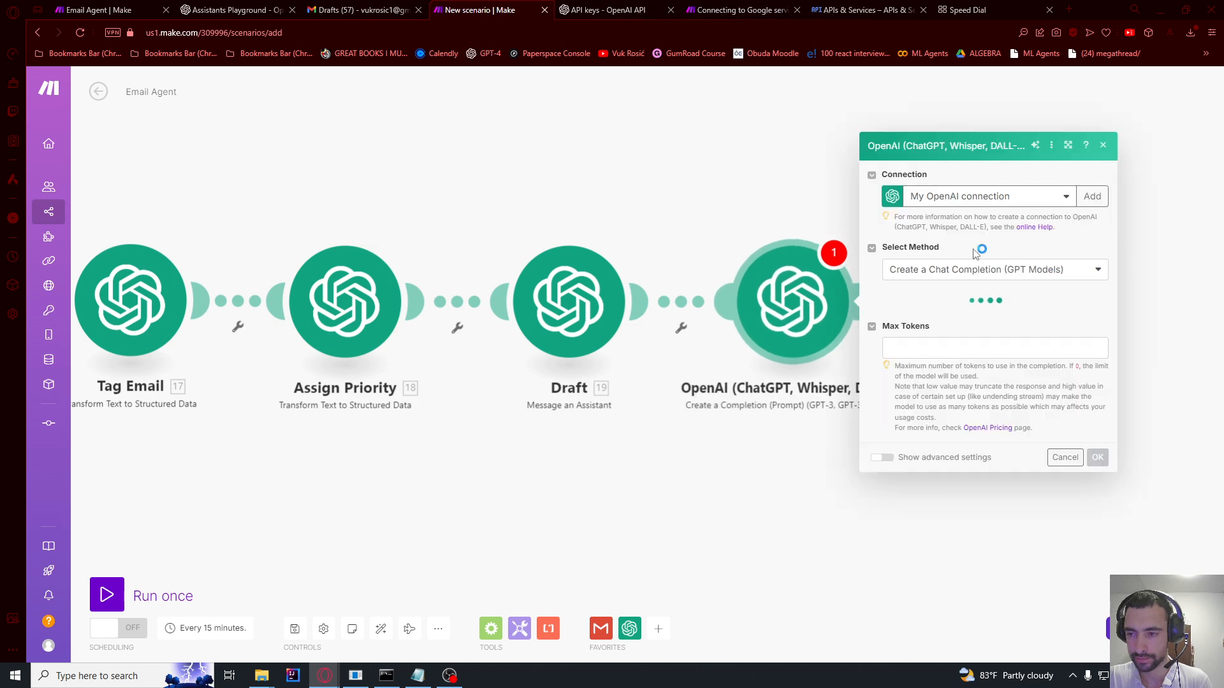
left_click(985, 198)
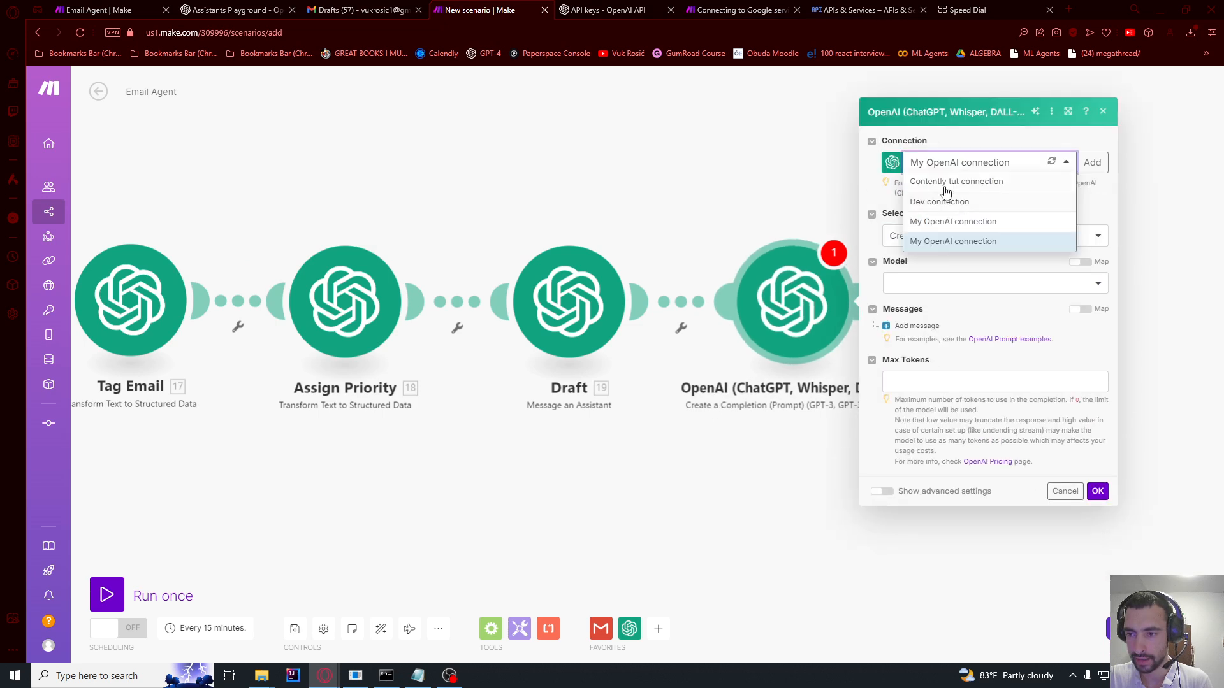
left_click(942, 188)
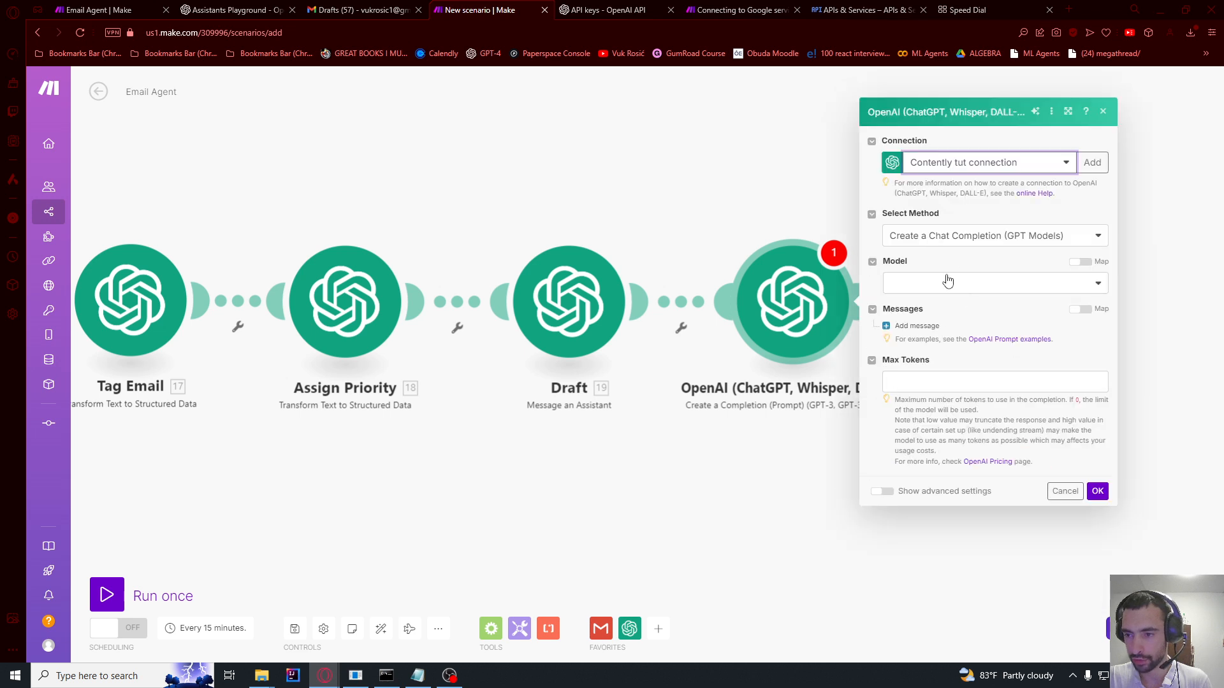
left_click(937, 283)
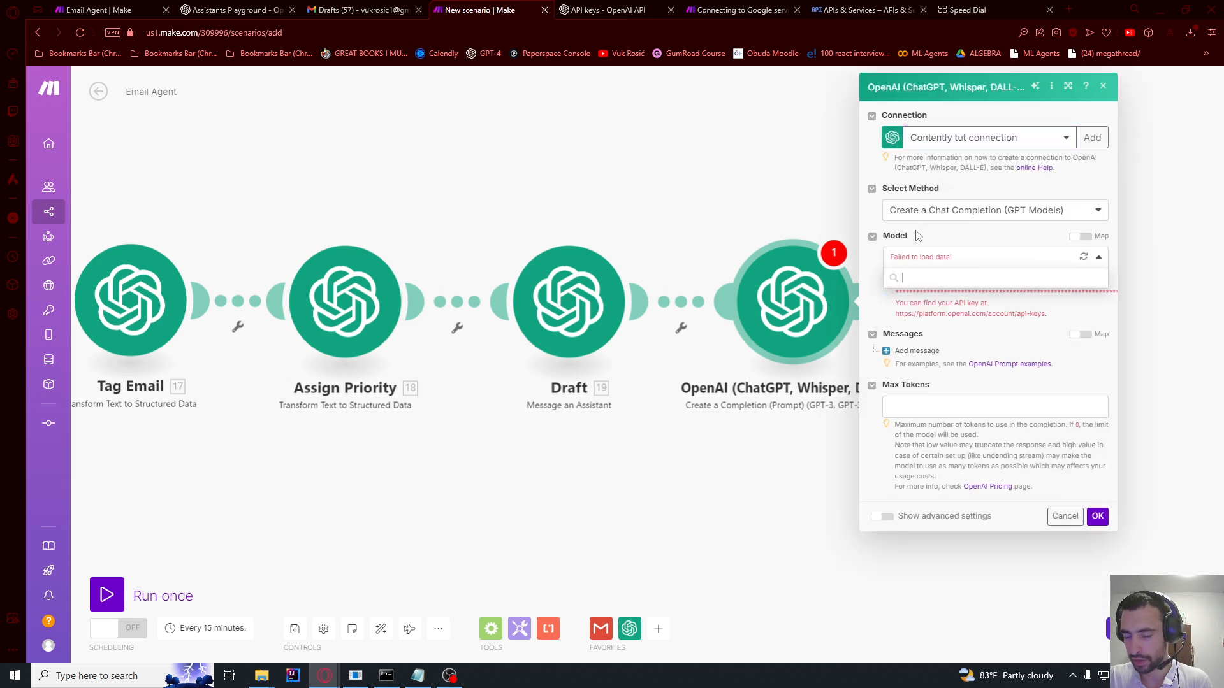
left_click(960, 142)
left_click(947, 217)
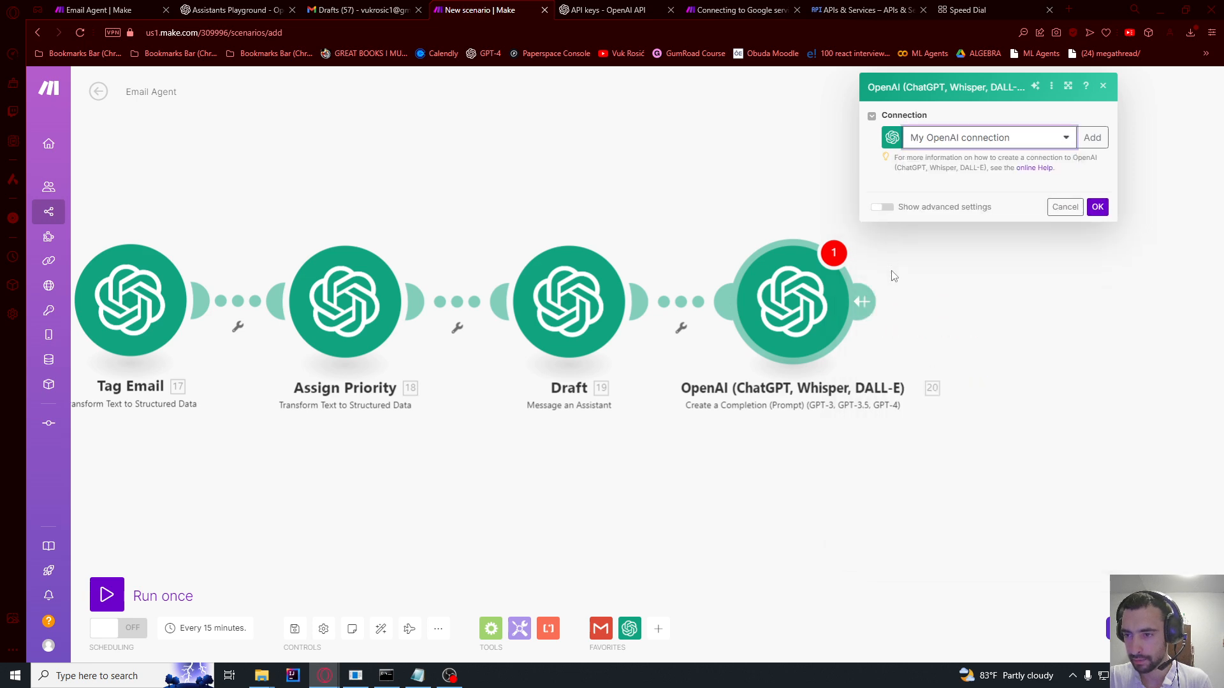
left_click(894, 282)
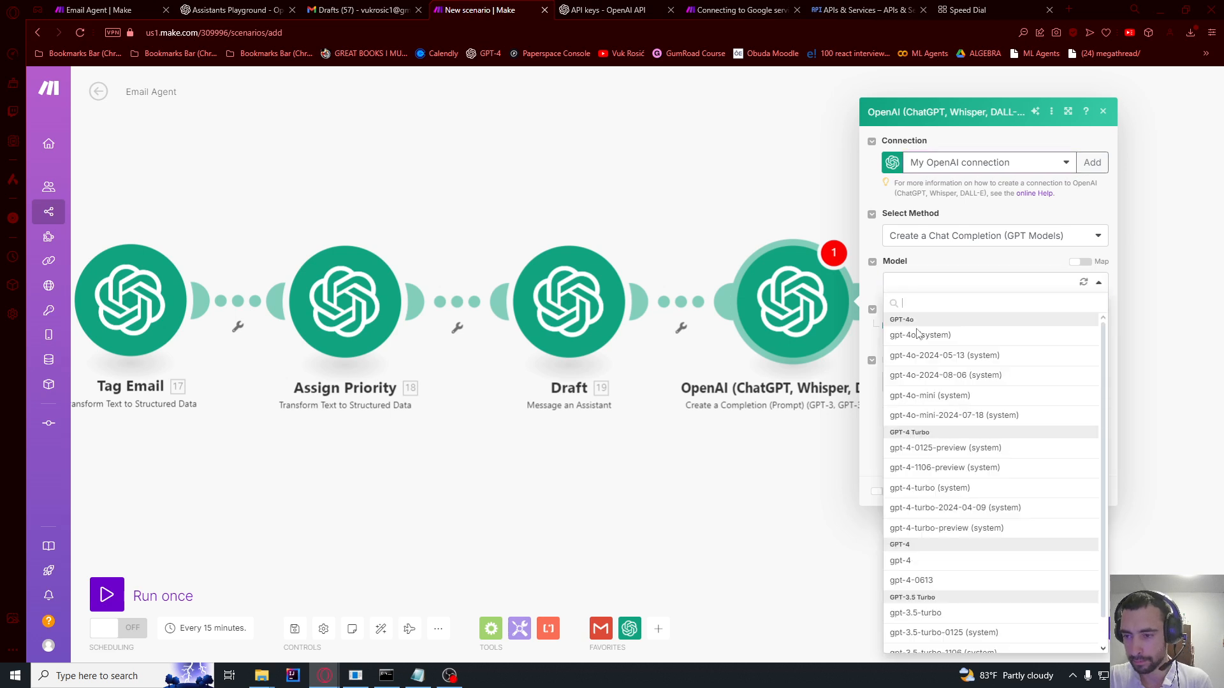
left_click(930, 401)
Step: Add a System message containing the pasted subject-line prompt
left_click(918, 326)
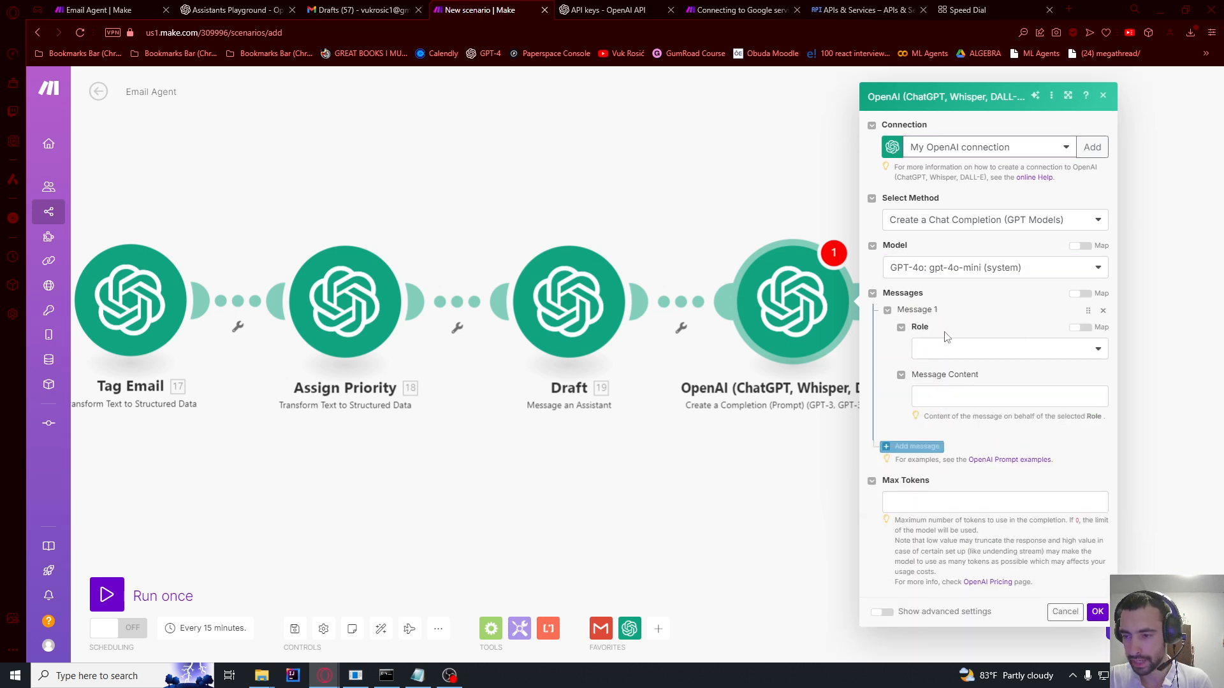
left_click(931, 341)
left_click(932, 359)
left_click(945, 383)
type("Write tagline for this email. Craft a clear and concise subject line for the reply email.  Example: \"Re:Project XYZ Status Update - Timeline Enclosed\" Instructions: Ensure the subject line is relevant and informative. Just return the draft that I will copy paste and no other text.")
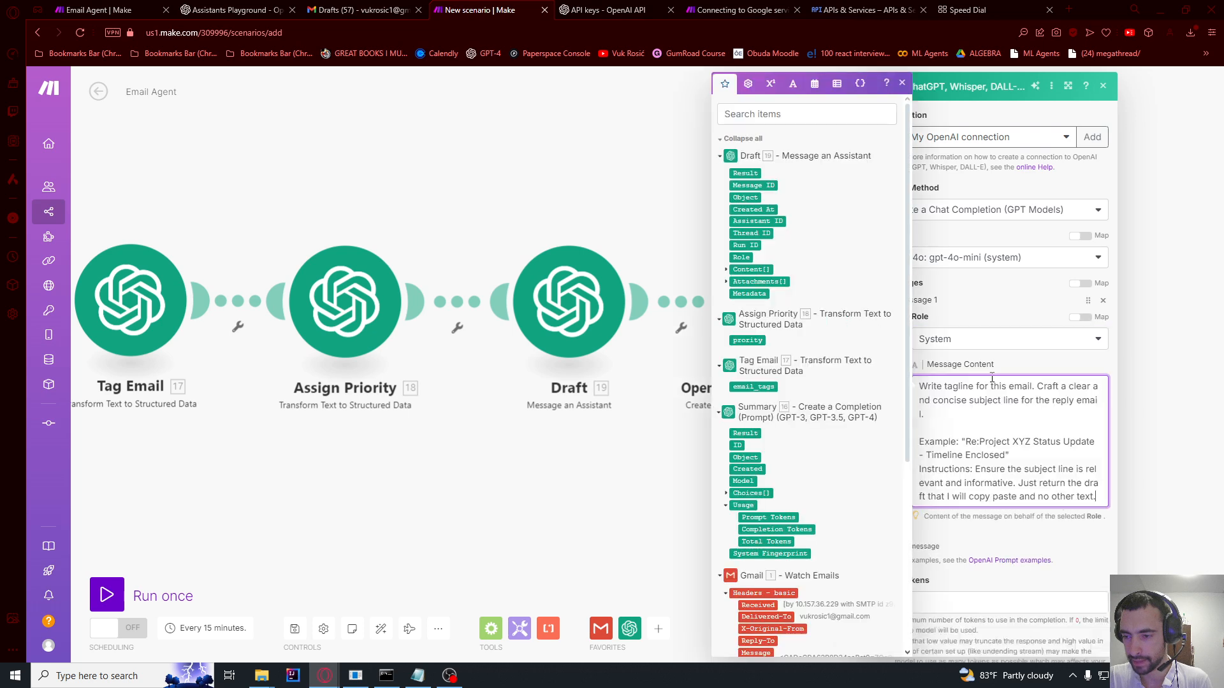
scroll(960, 399, "down", 1)
scroll(959, 400, "up", 1)
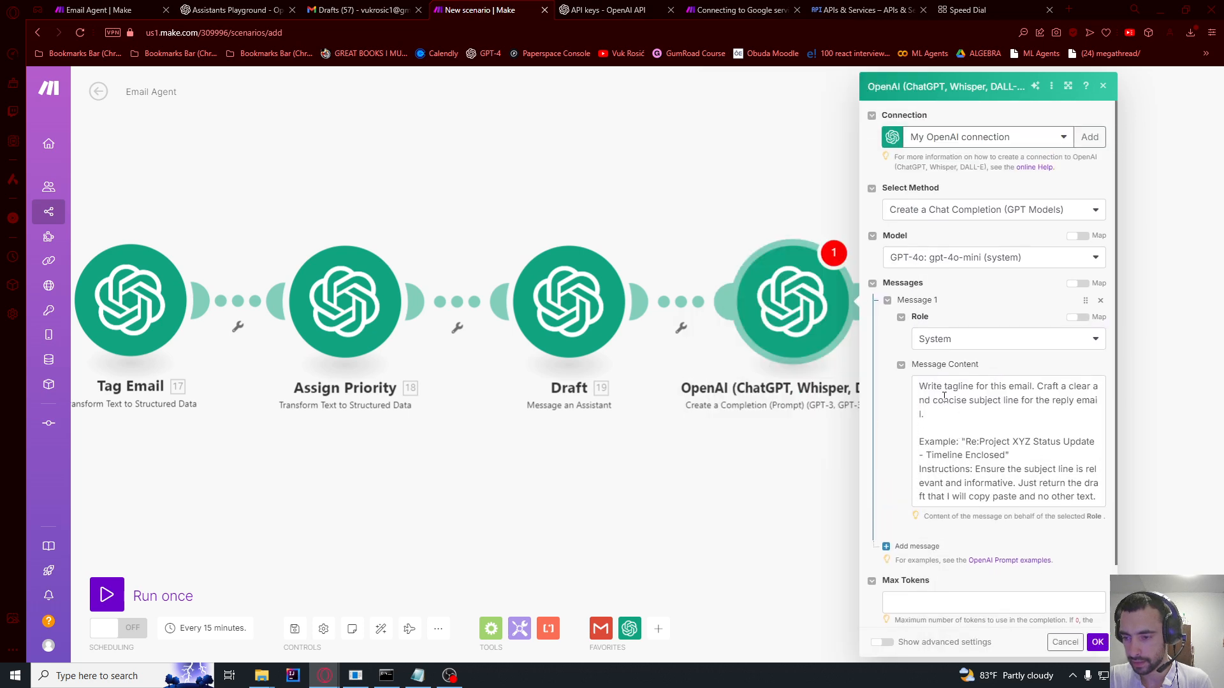
scroll(922, 450, "down", 1)
Step: Add a User message with Draft's Result, set Max Tokens to 100, and save
left_click(916, 482)
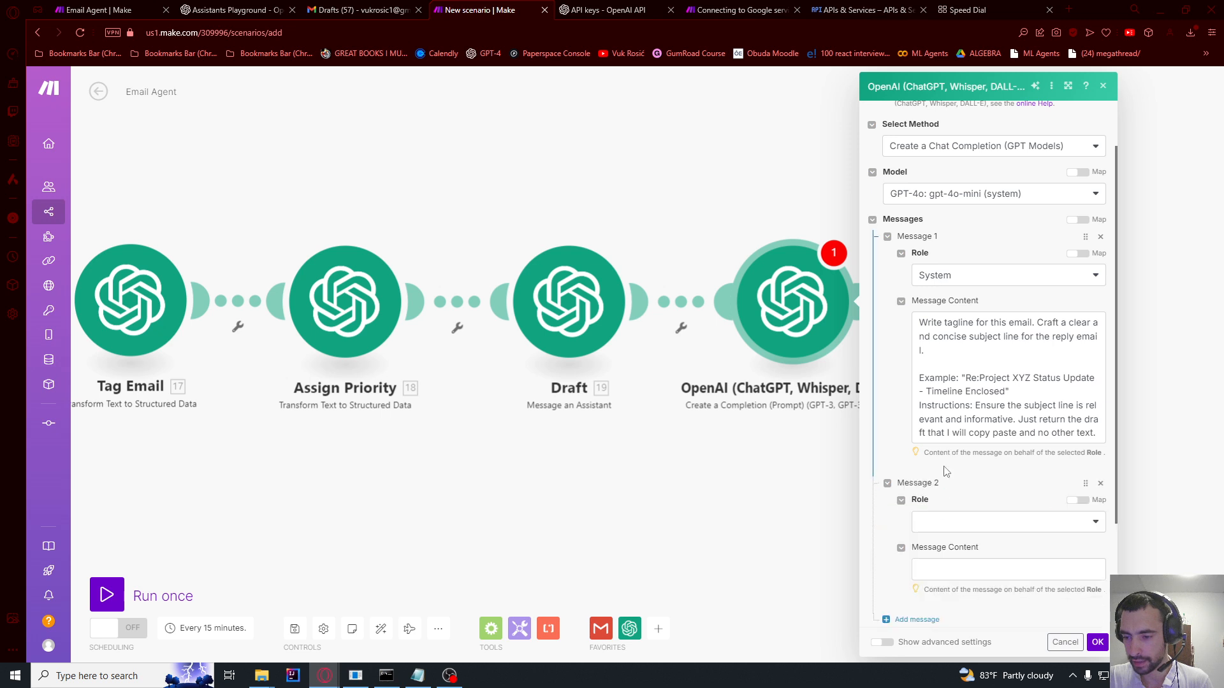
left_click(932, 520)
left_click(929, 537)
left_click(947, 567)
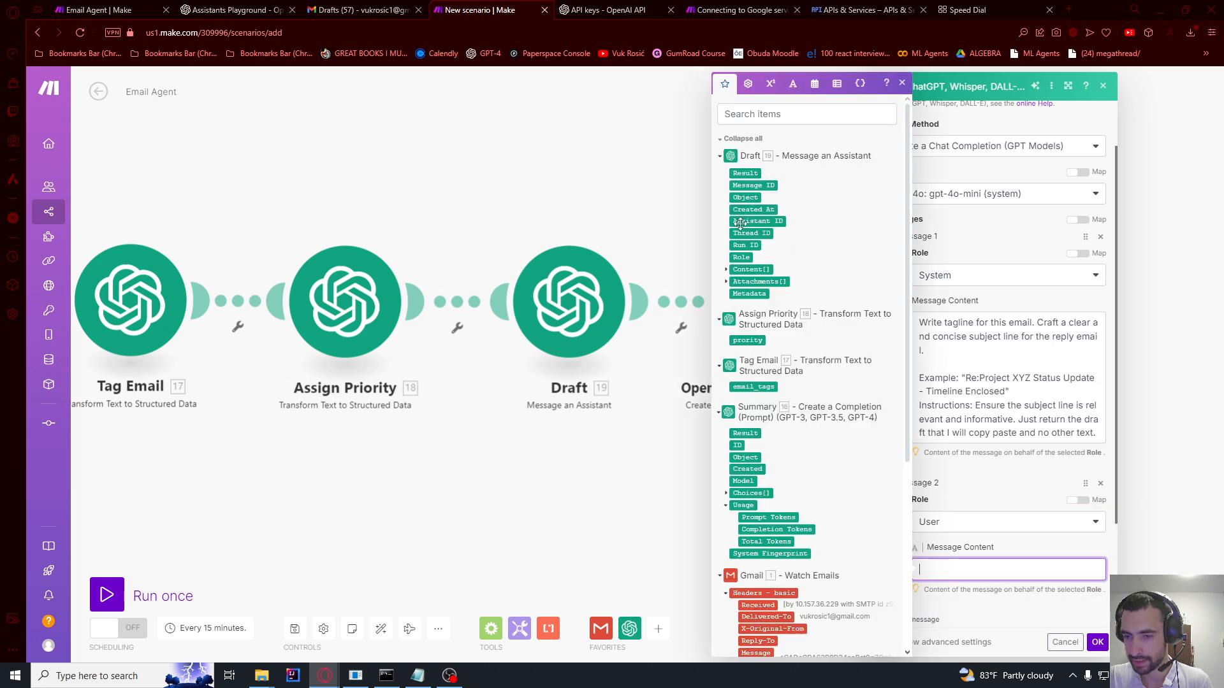
left_click(747, 173)
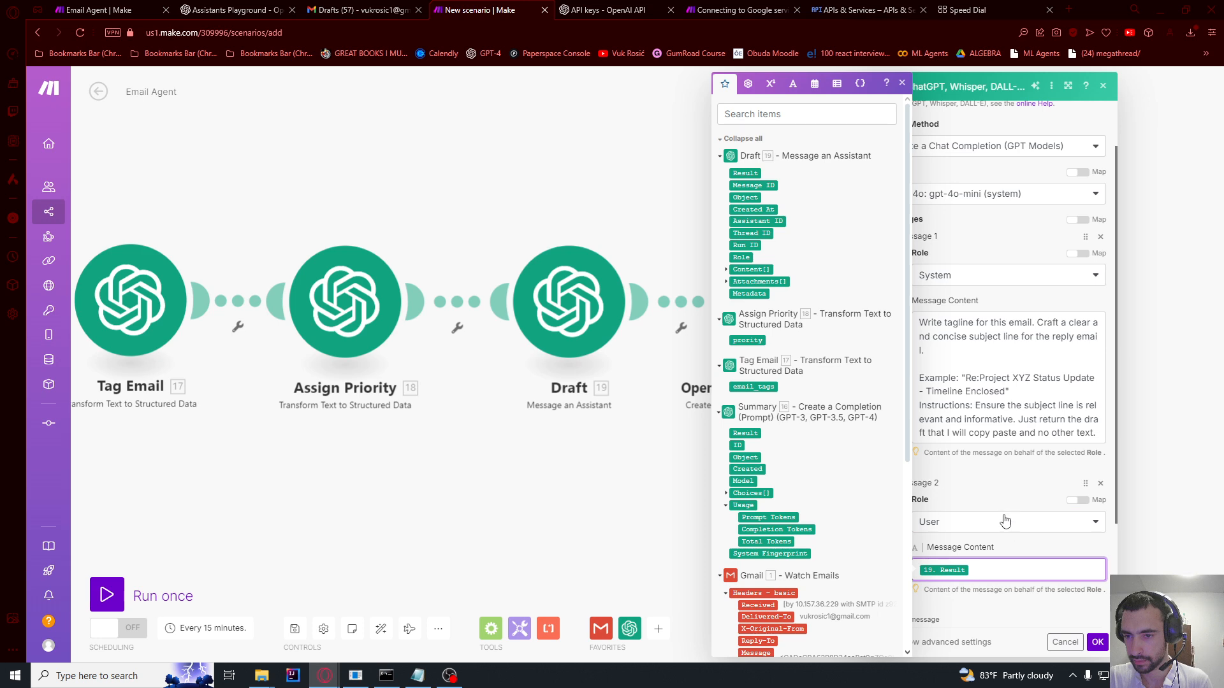
left_click(990, 503)
scroll(994, 497, "down", 2)
left_click(961, 535)
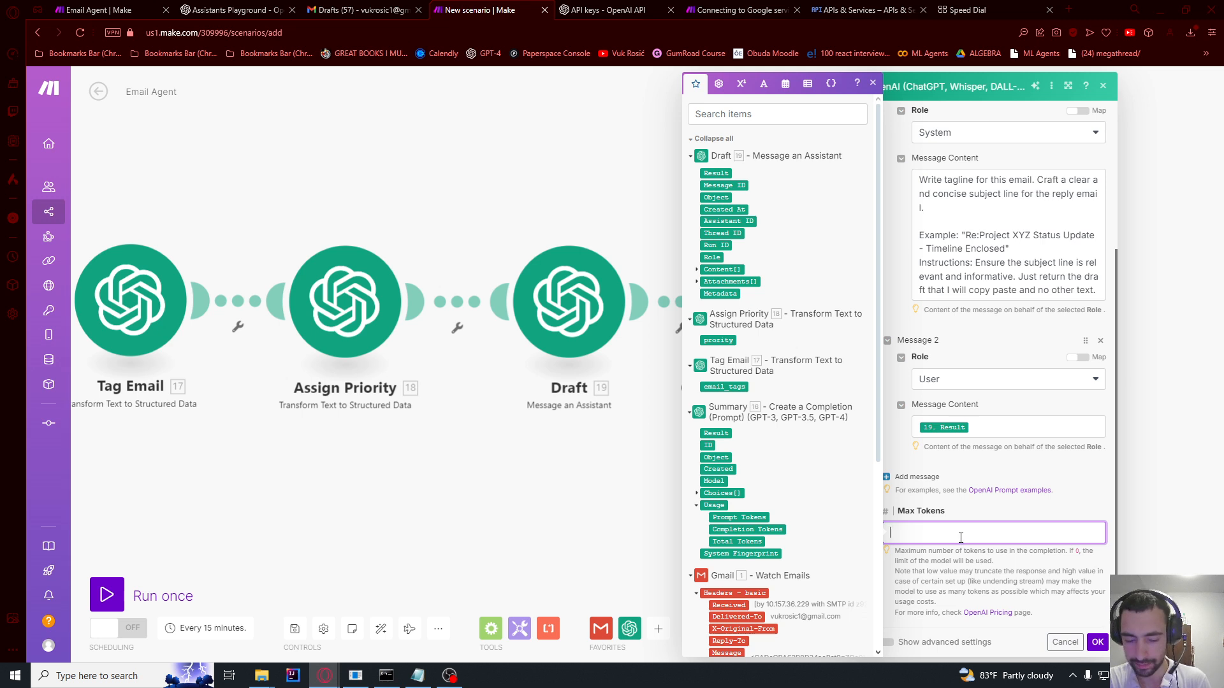
type("100")
left_click(1098, 642)
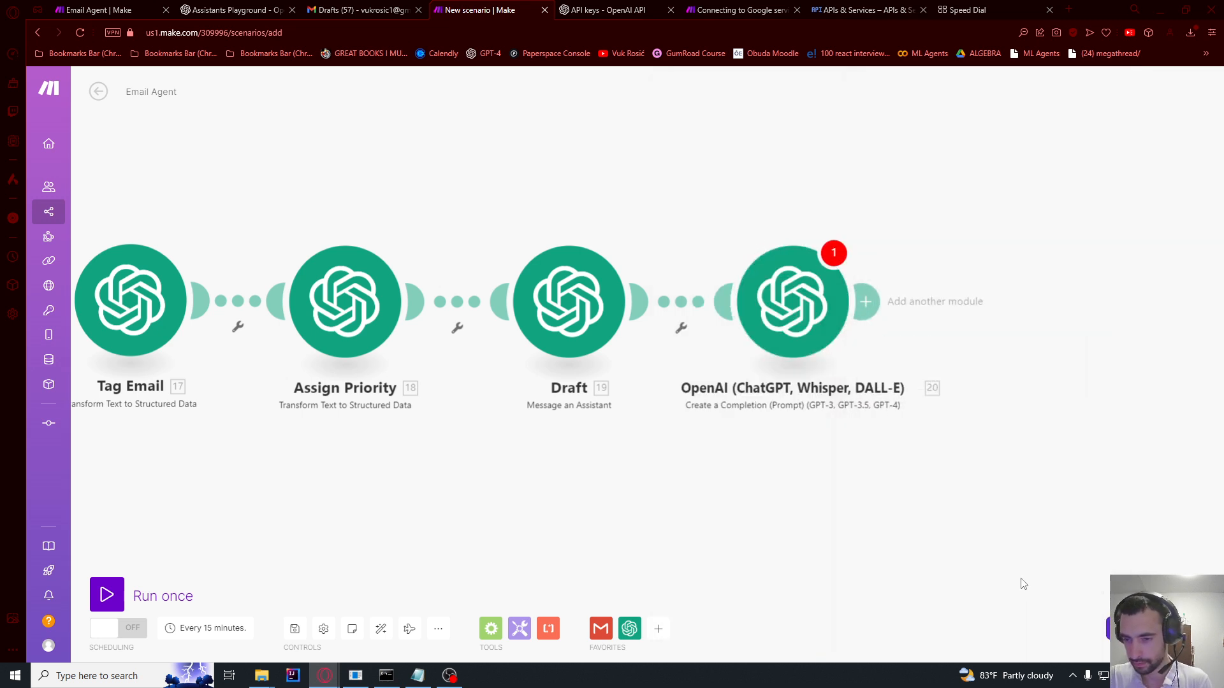
Step: Reselect gpt-4o-mini as the completion model and save the module
left_click(823, 339)
left_click(1098, 642)
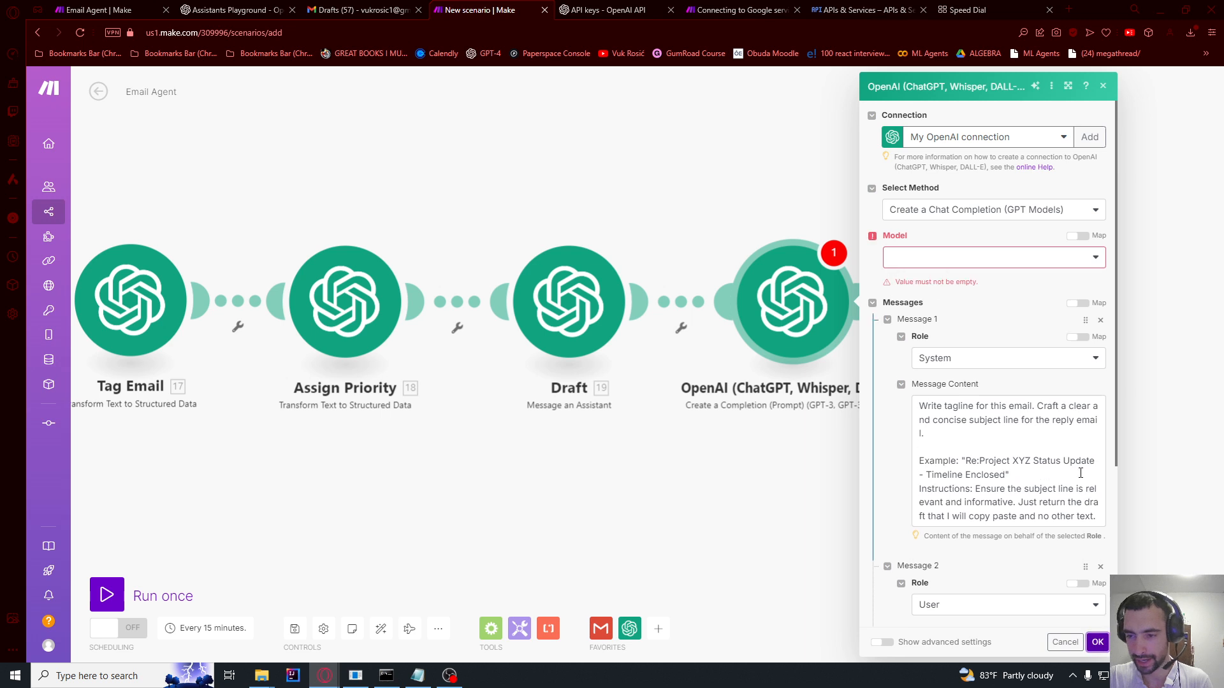
left_click(924, 258)
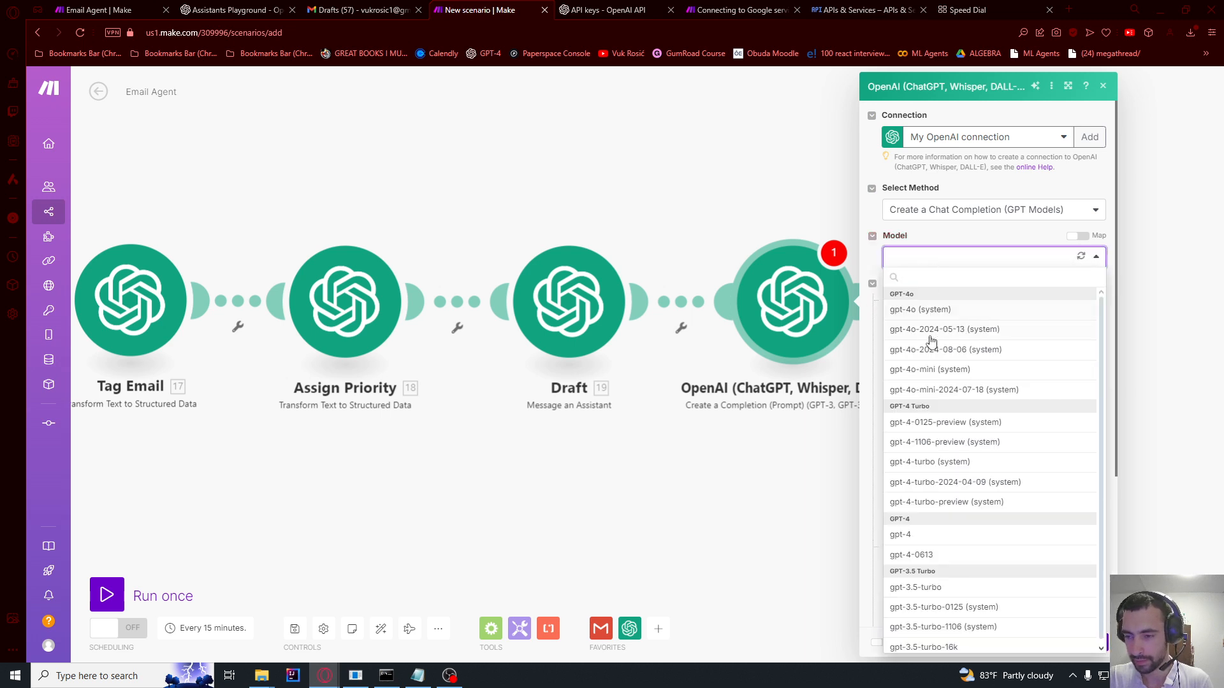
left_click(932, 369)
left_click(1100, 639)
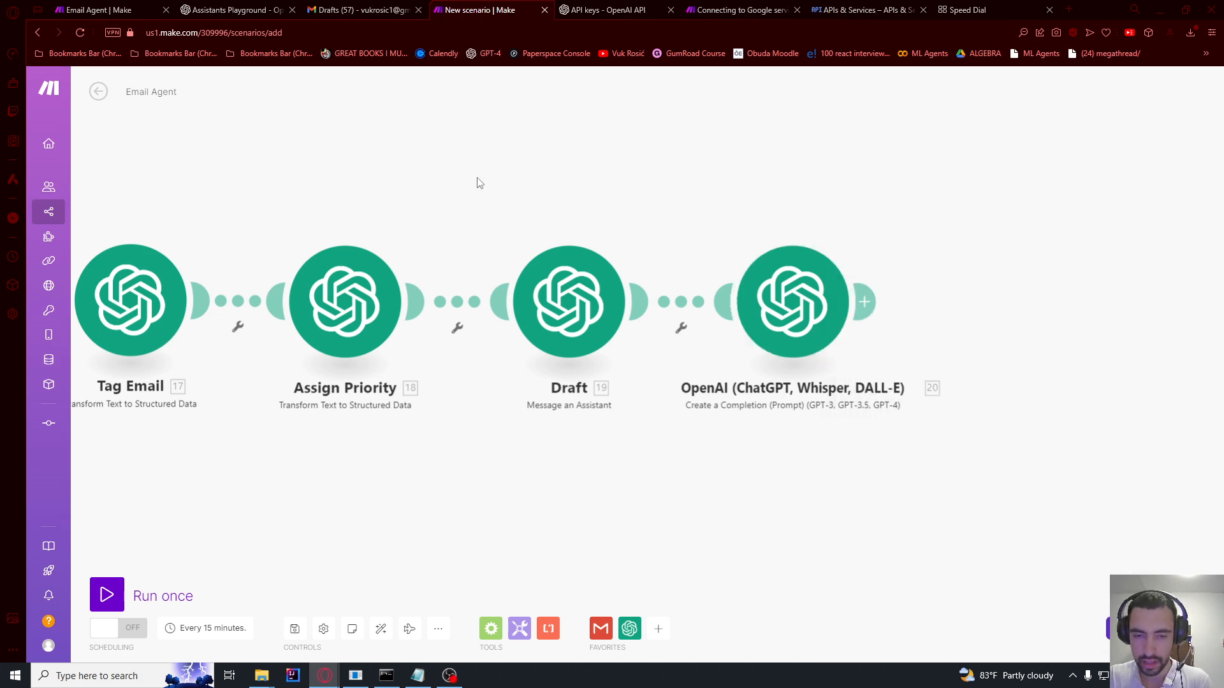
scroll(477, 179, "down", 5)
left_click_drag(478, 179, 574, 185)
Step: Add a Gmail Create a Draft module after OpenAI, saving to the Drafts folder
scroll(779, 223, "up", 5)
left_click(676, 274)
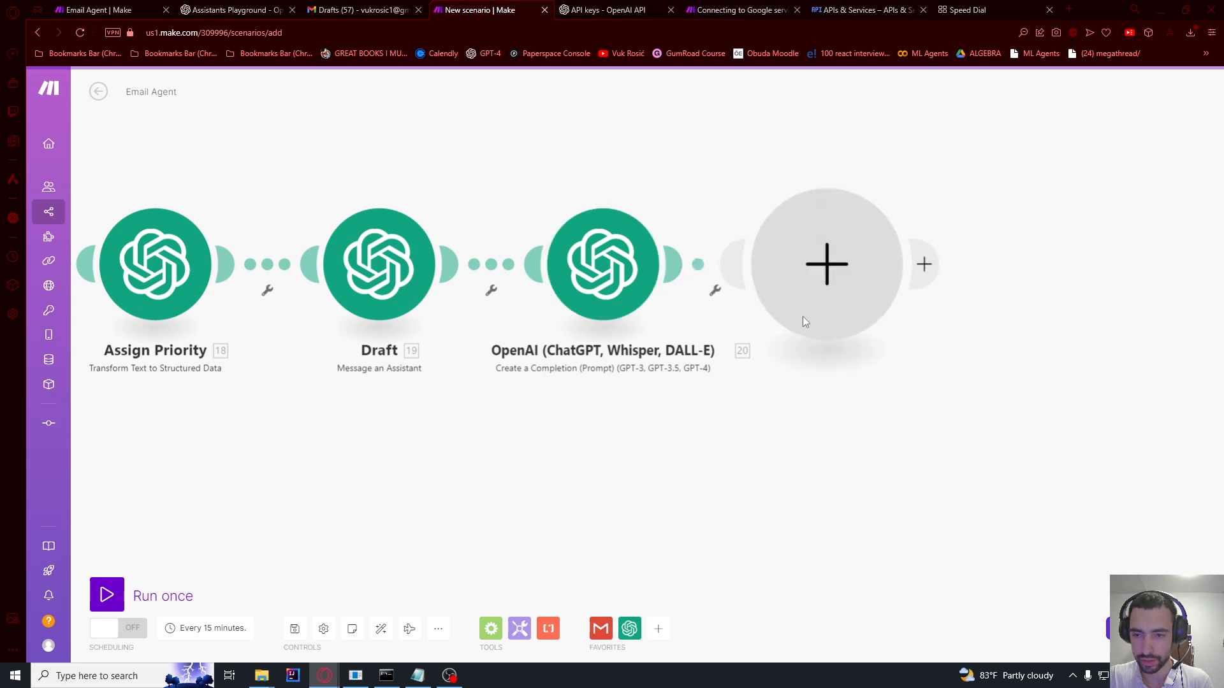
left_click(805, 319)
left_click(955, 182)
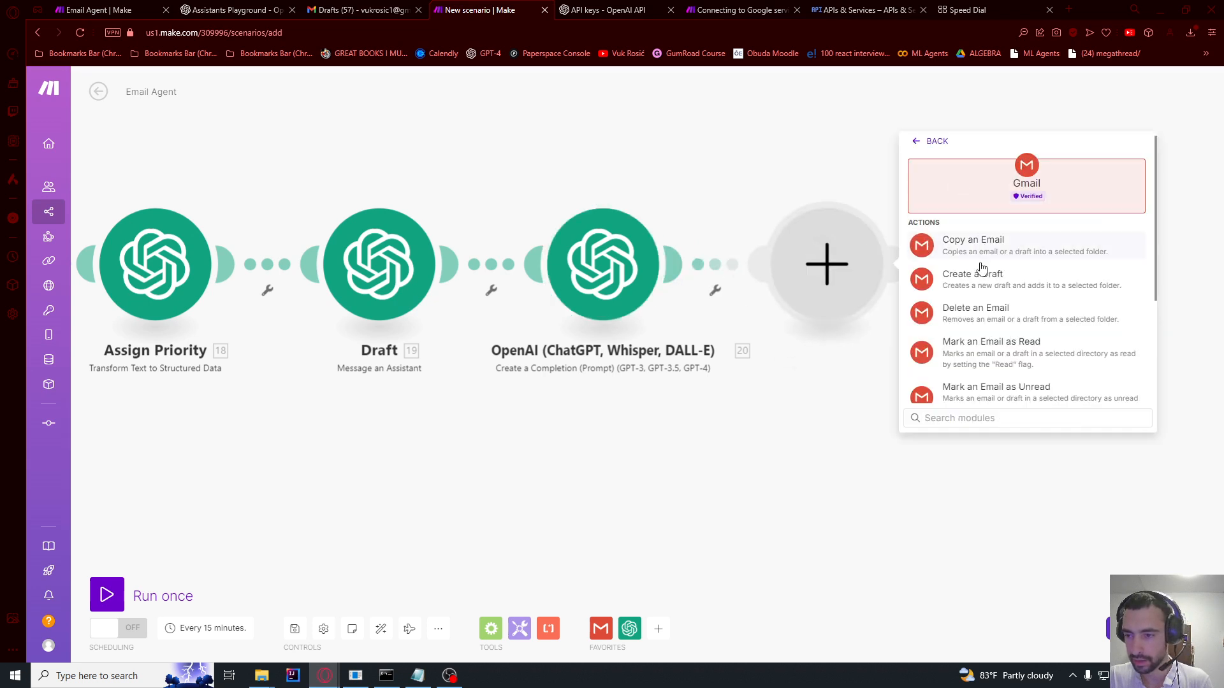
left_click(979, 285)
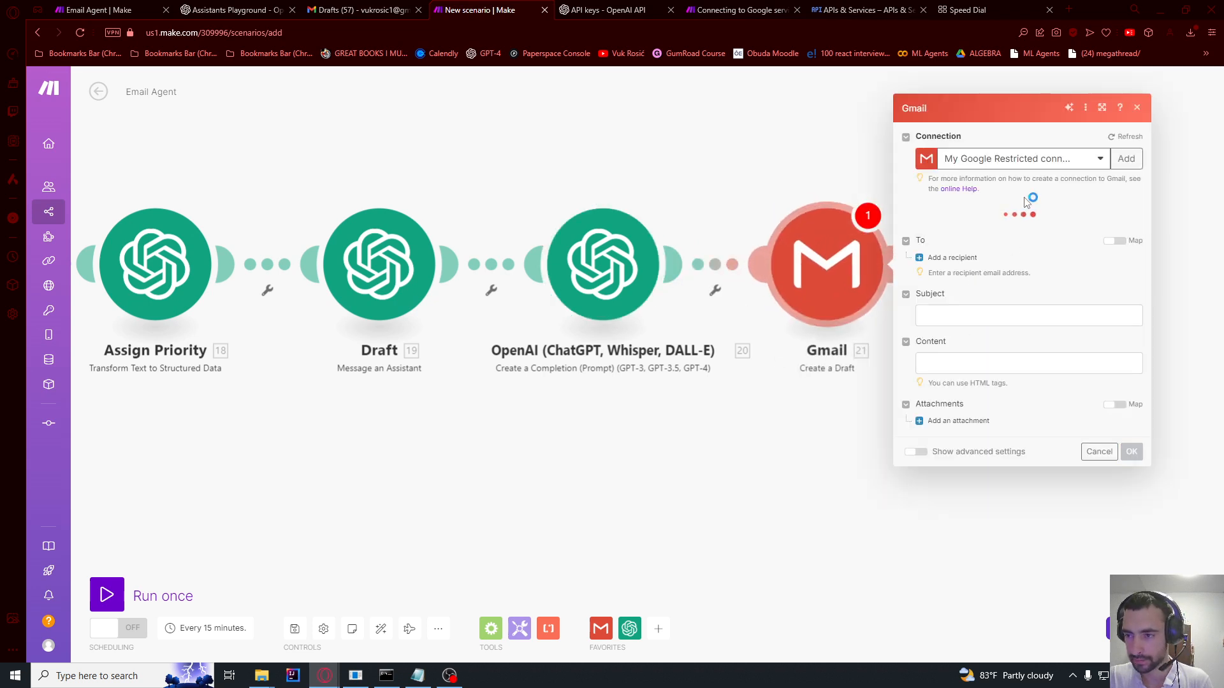
left_click(947, 264)
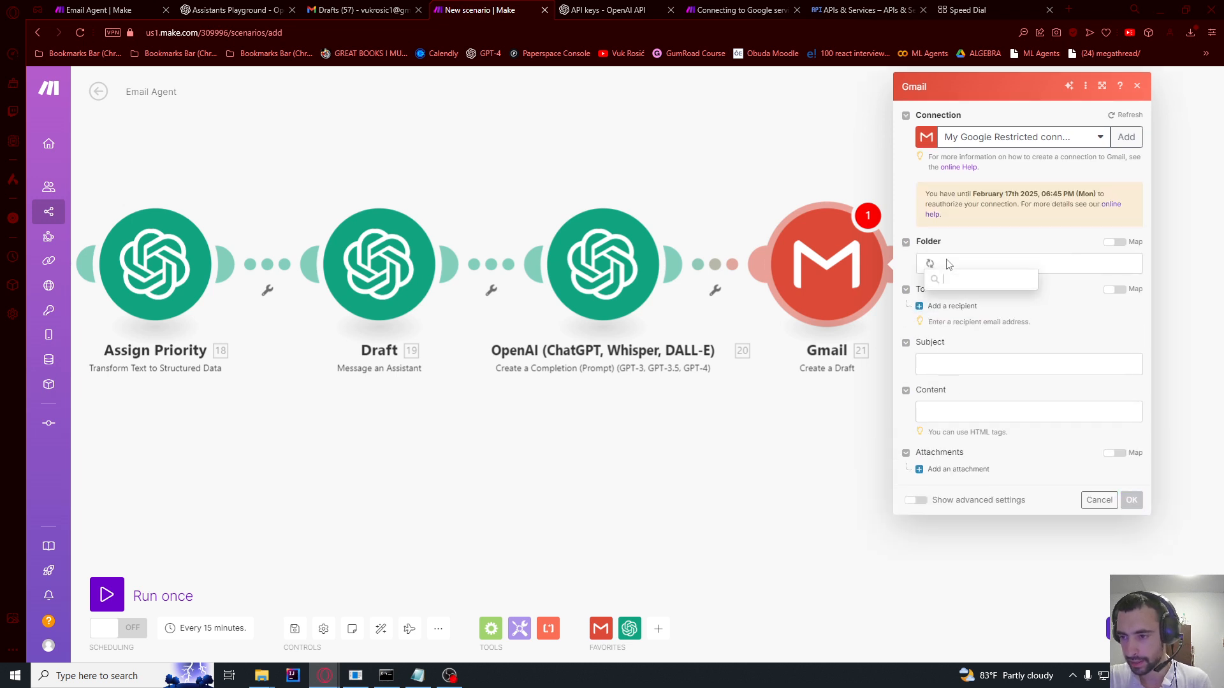
left_click(952, 306)
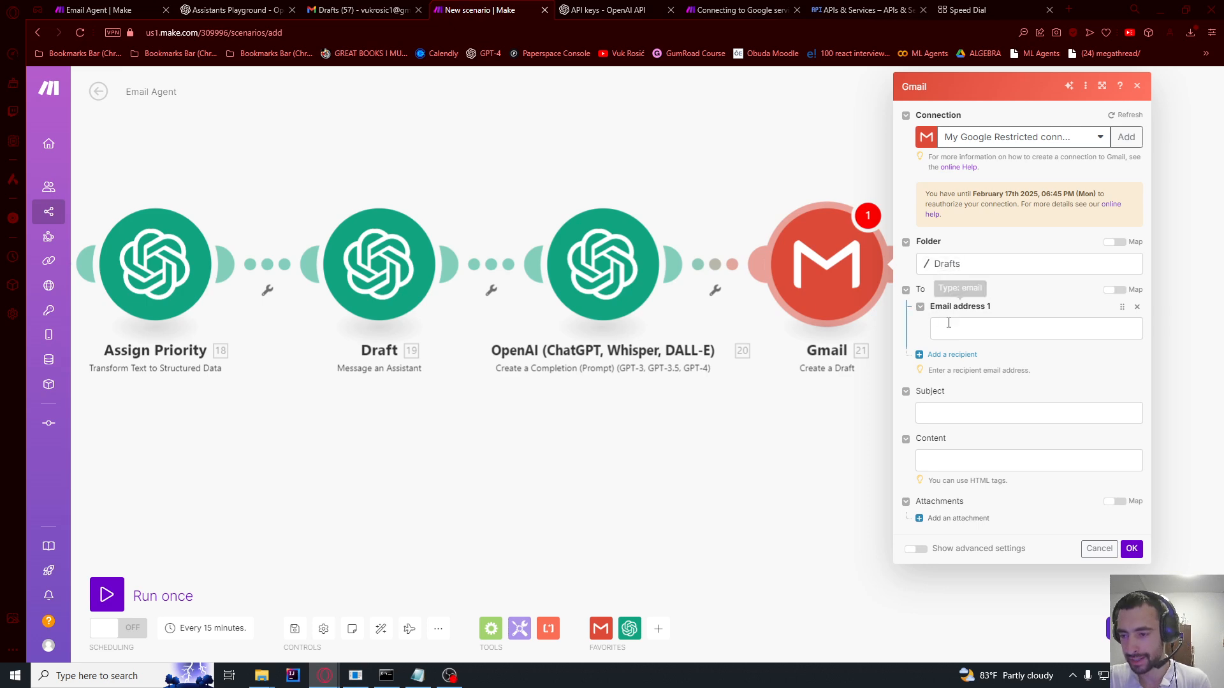
Step: Address the draft to the sender, with 20. Result as subject and 19. Result as body
left_click(967, 331)
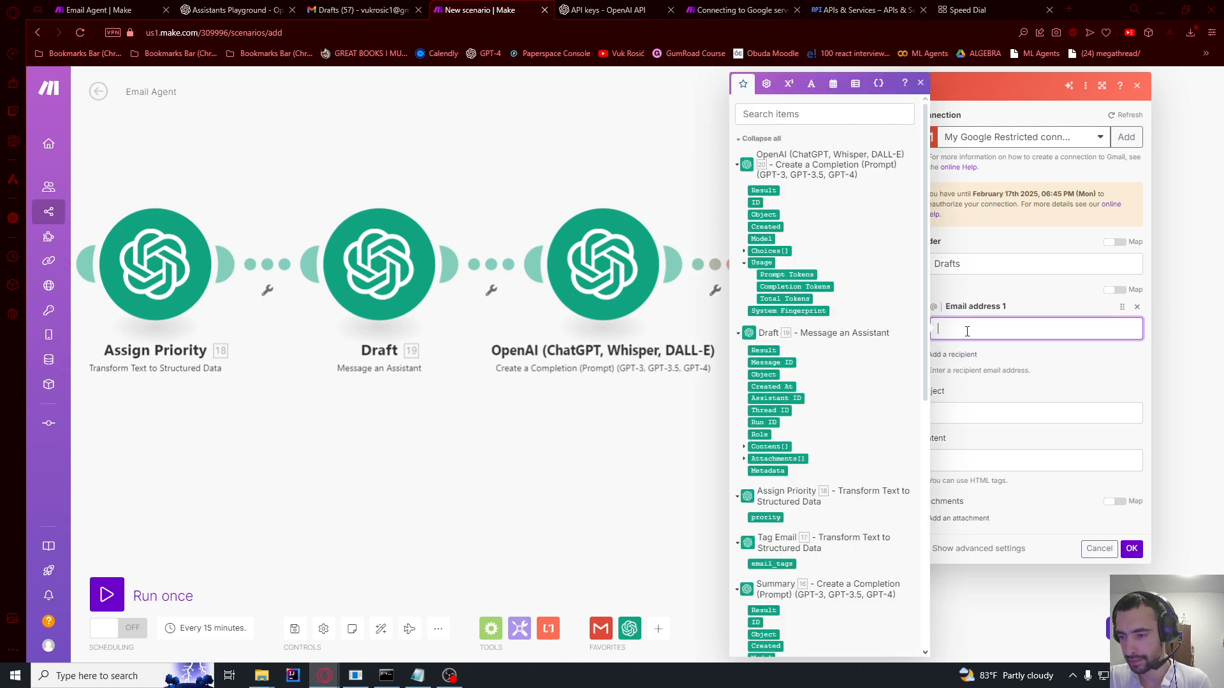
scroll(910, 342, "down", 7)
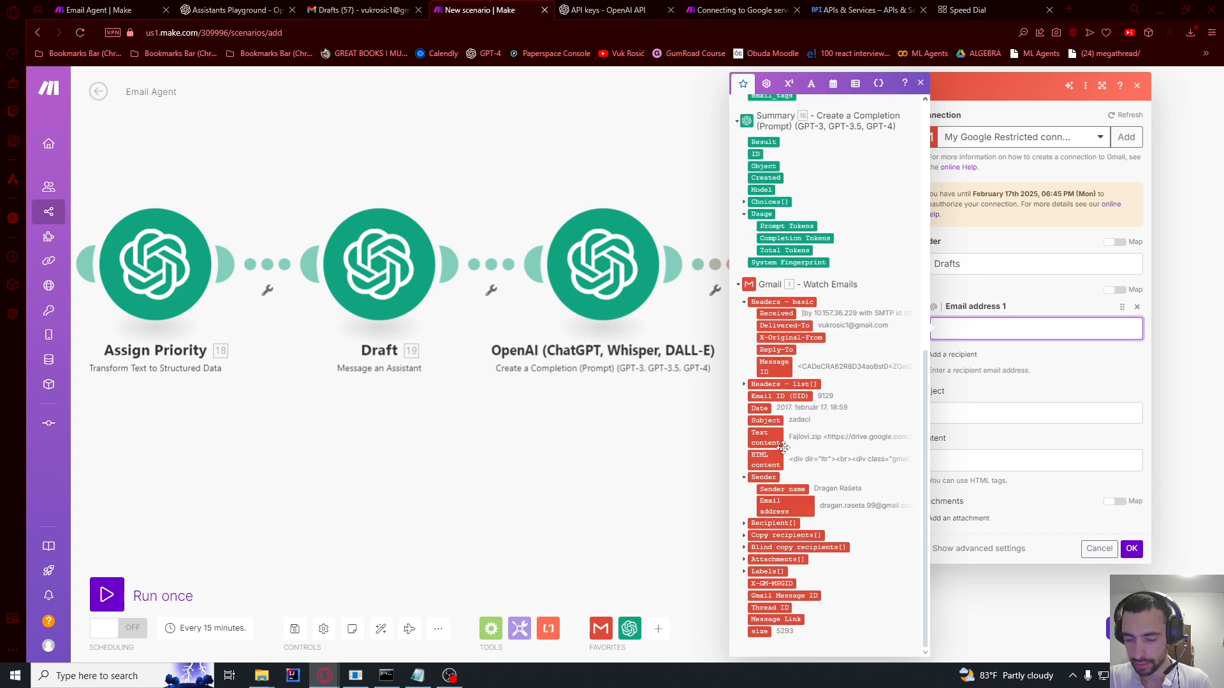
left_click(785, 505)
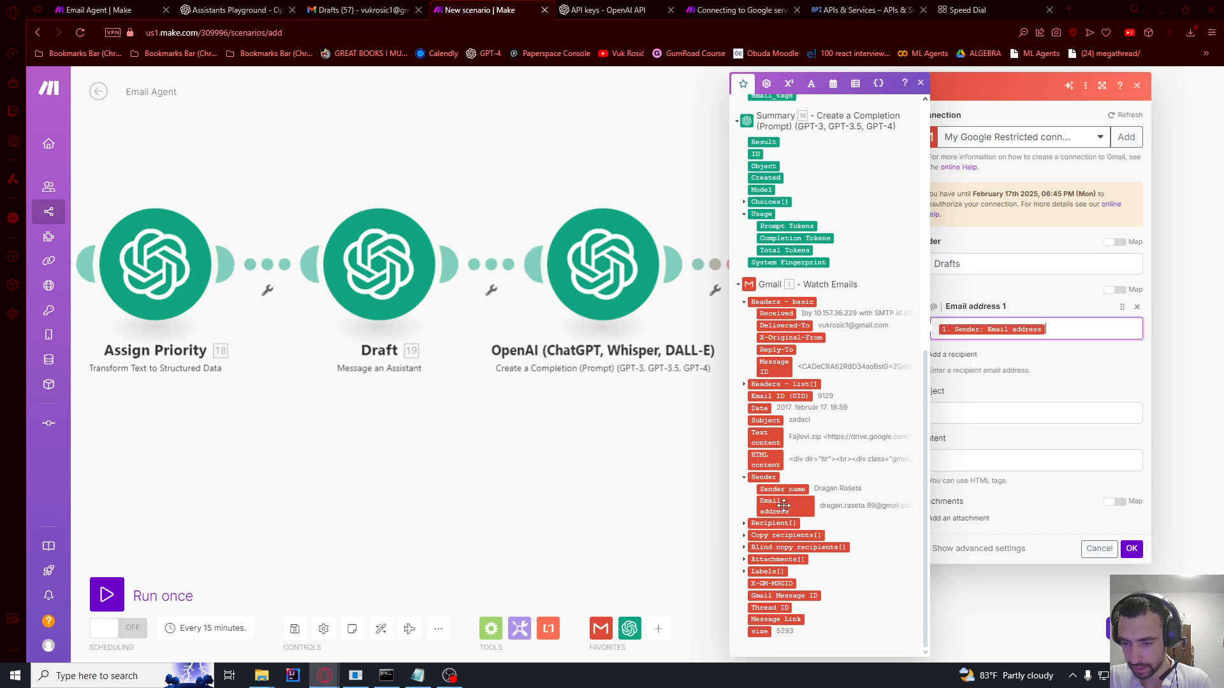
left_click(1062, 363)
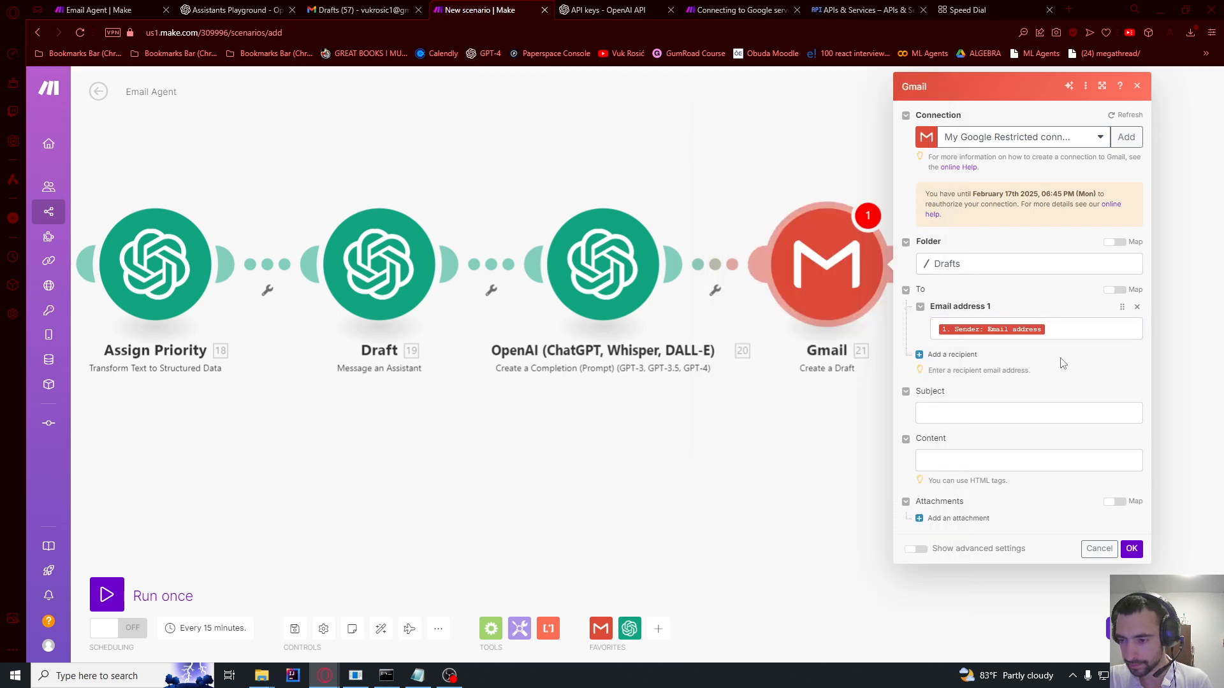
left_click(956, 415)
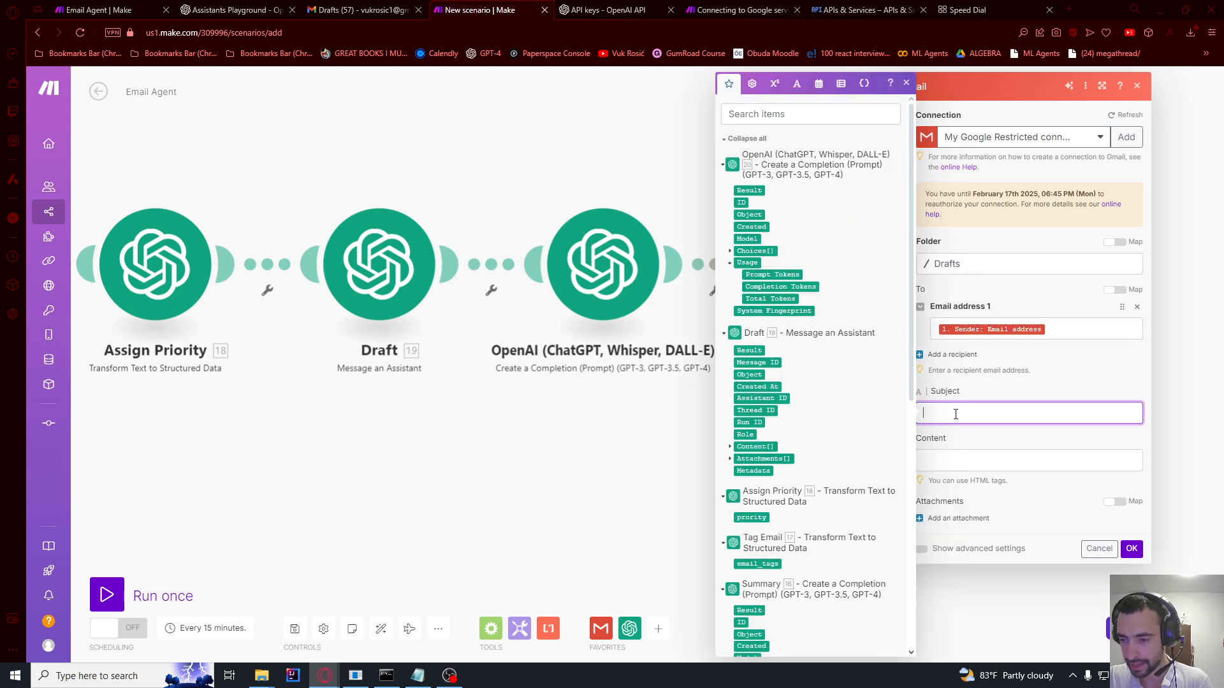
left_click(749, 190)
left_click(972, 464)
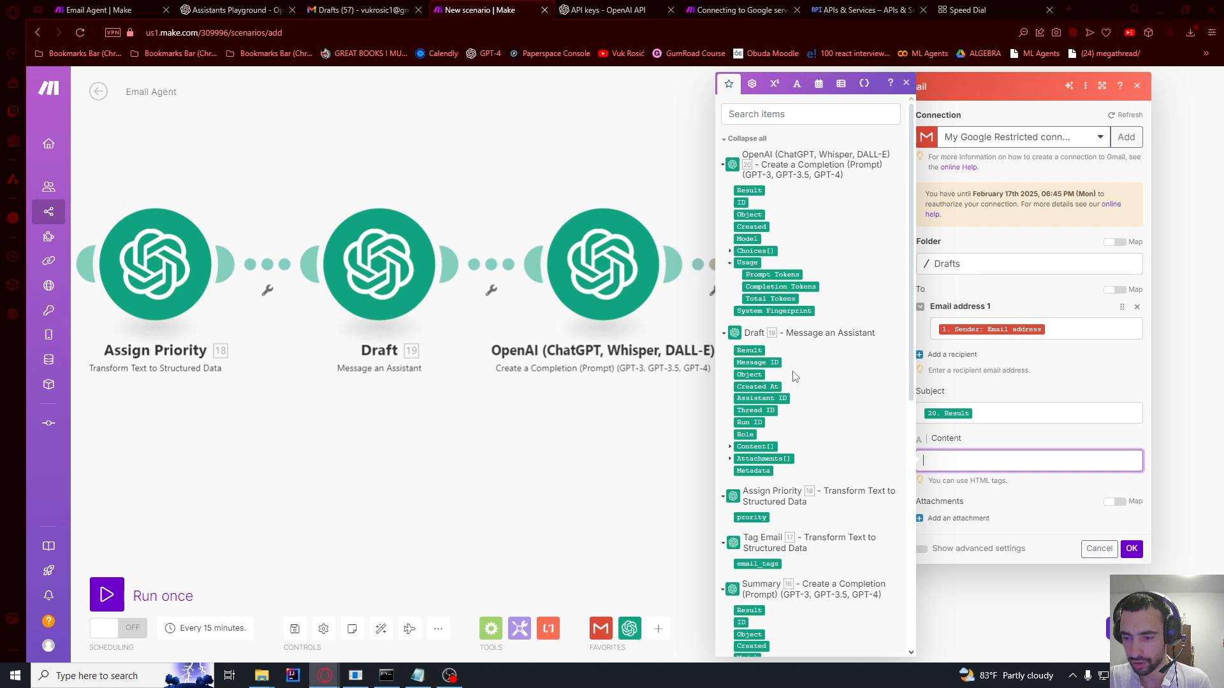
left_click(747, 350)
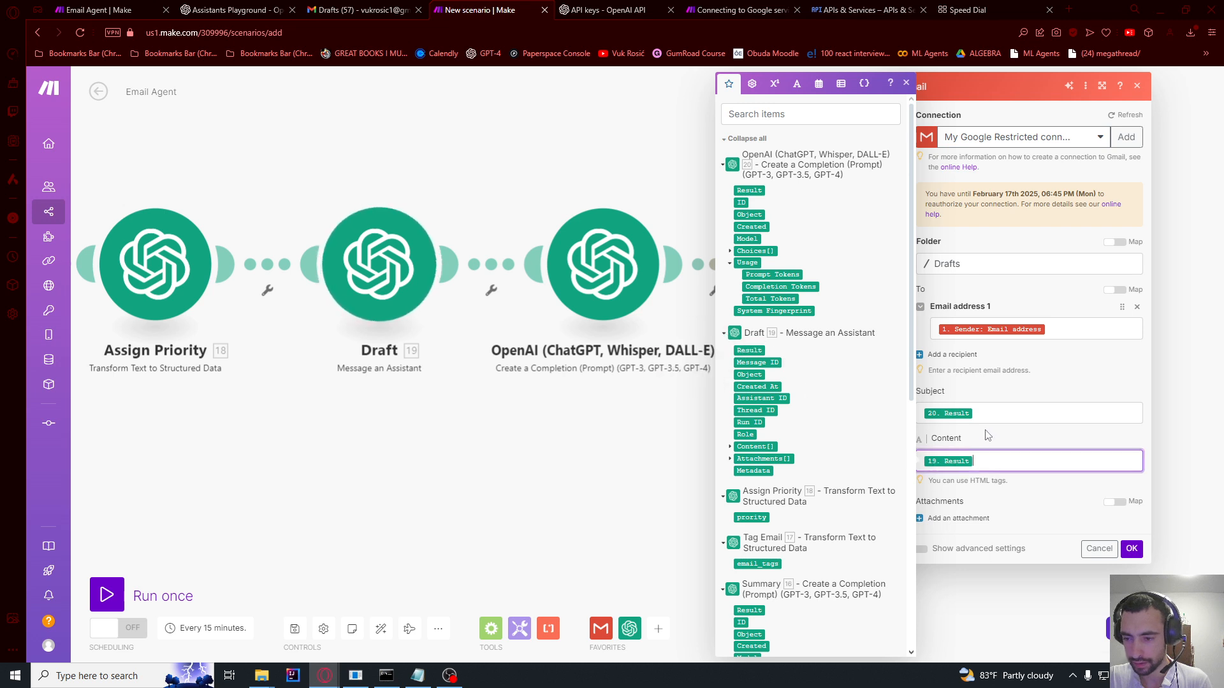
left_click(1010, 484)
left_click(1131, 550)
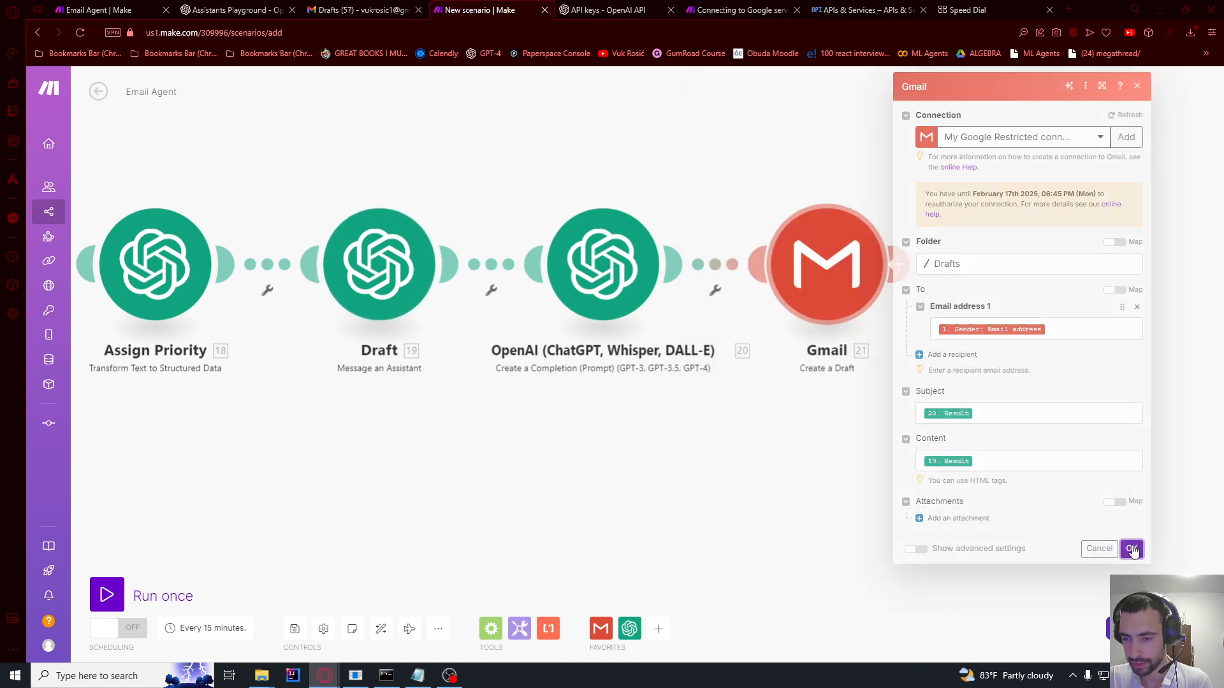
Step: Rename the OpenAI completion module to 'Draft Subject'
right_click(611, 276)
left_click(635, 338)
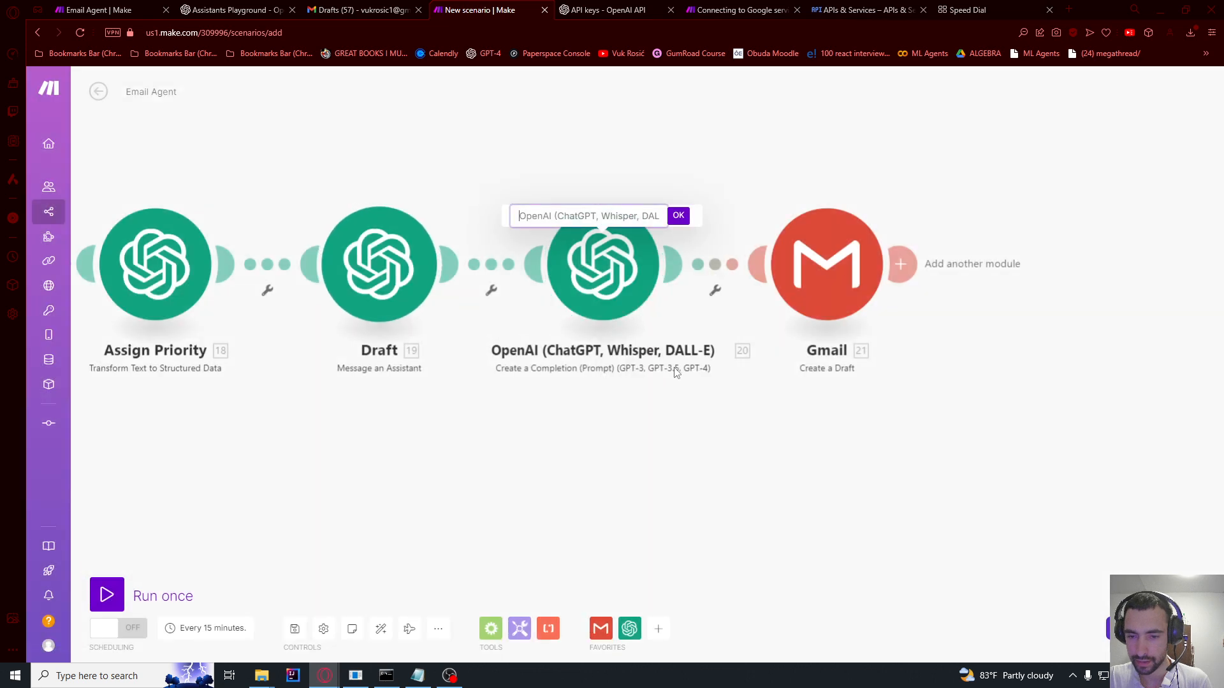
type("Draft Subject")
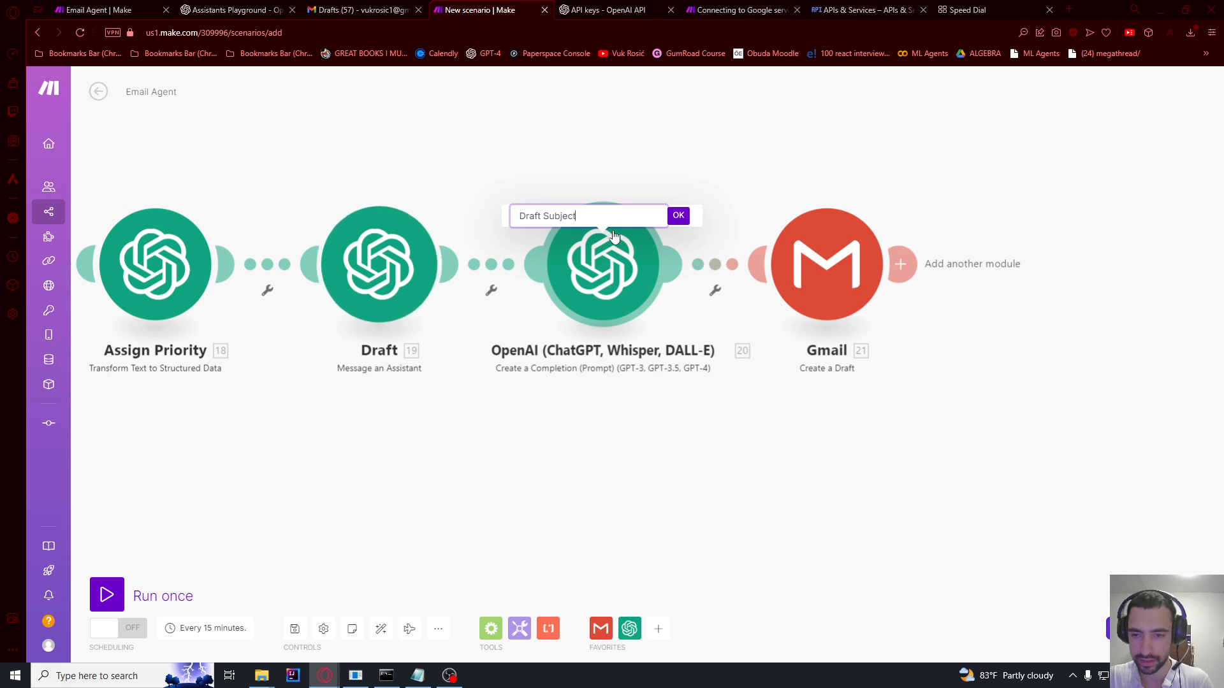
left_click(678, 216)
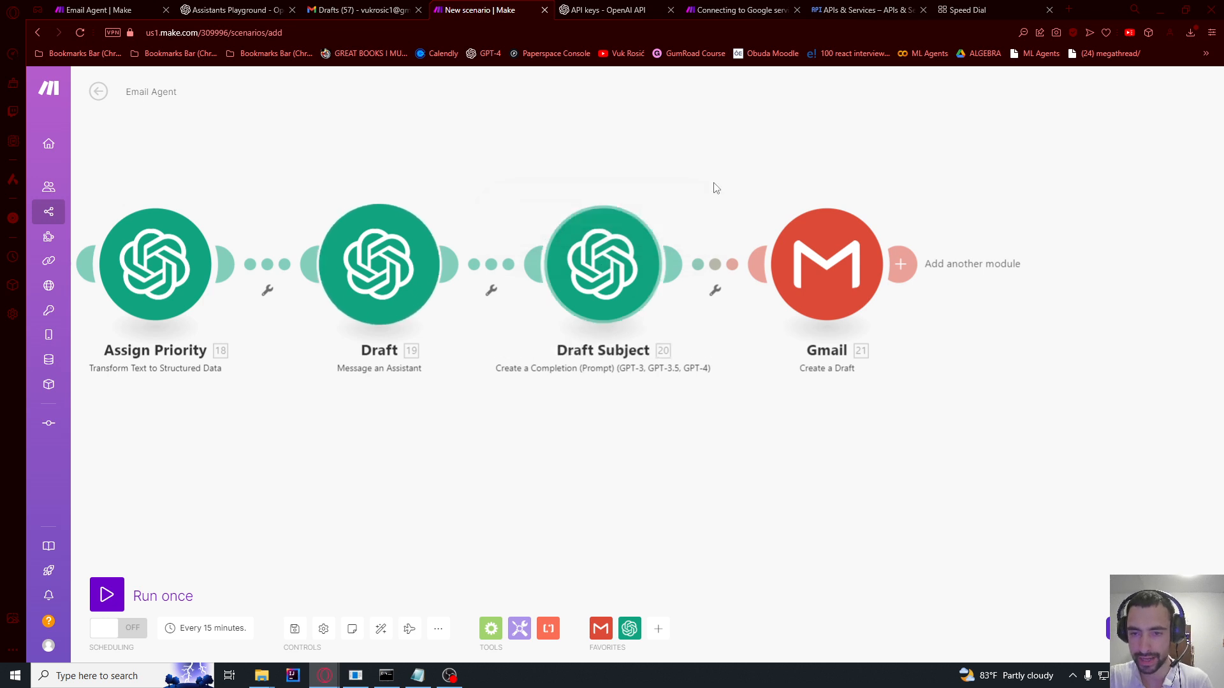
scroll(740, 159, "down", 3)
scroll(670, 186, "up", 3)
Step: Add an Airtable Create a Record module after the Gmail module
left_click(648, 263)
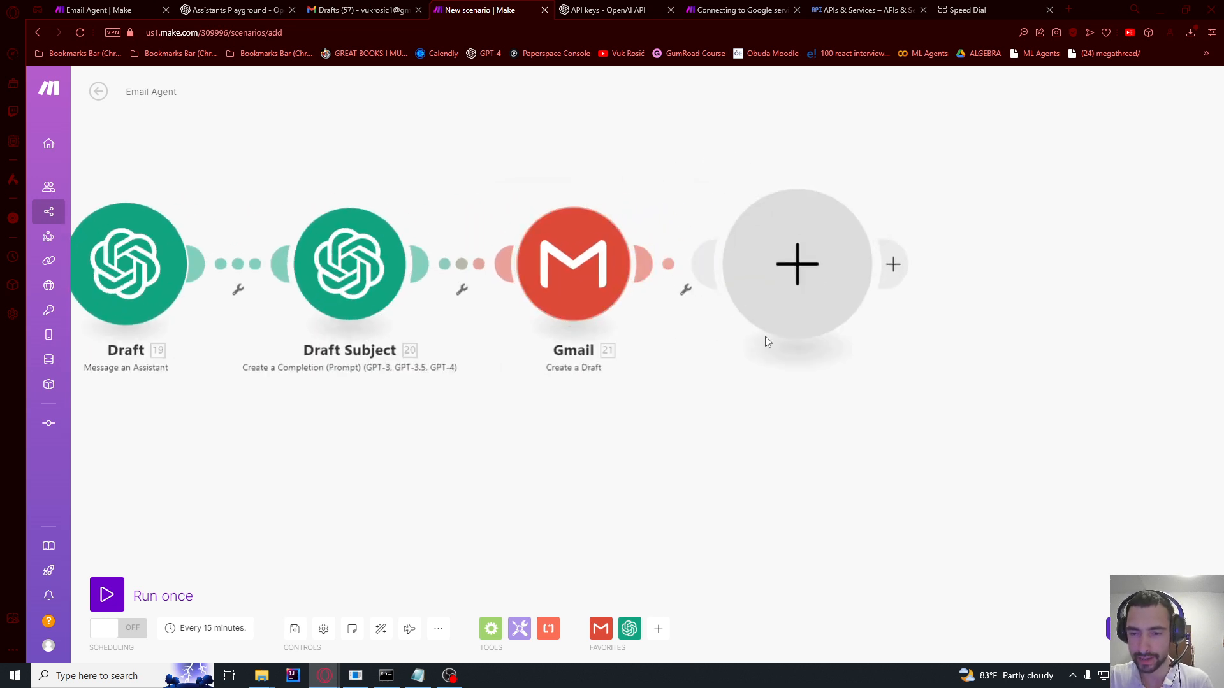
type("airta")
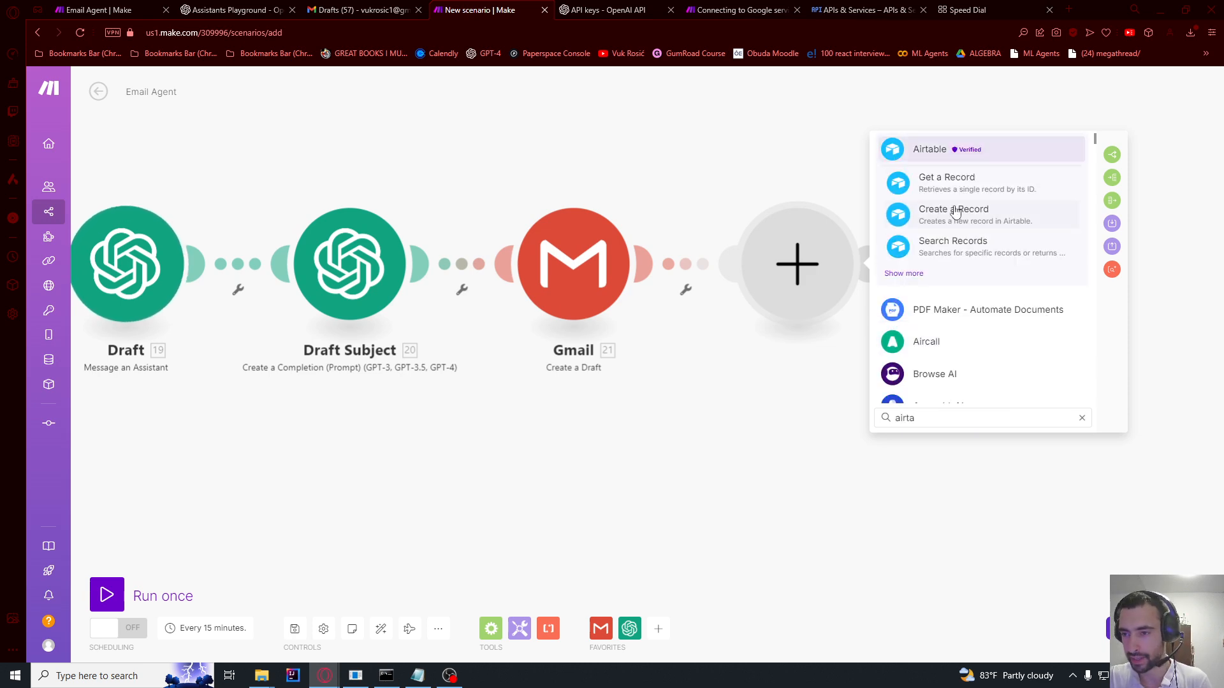
left_click(930, 153)
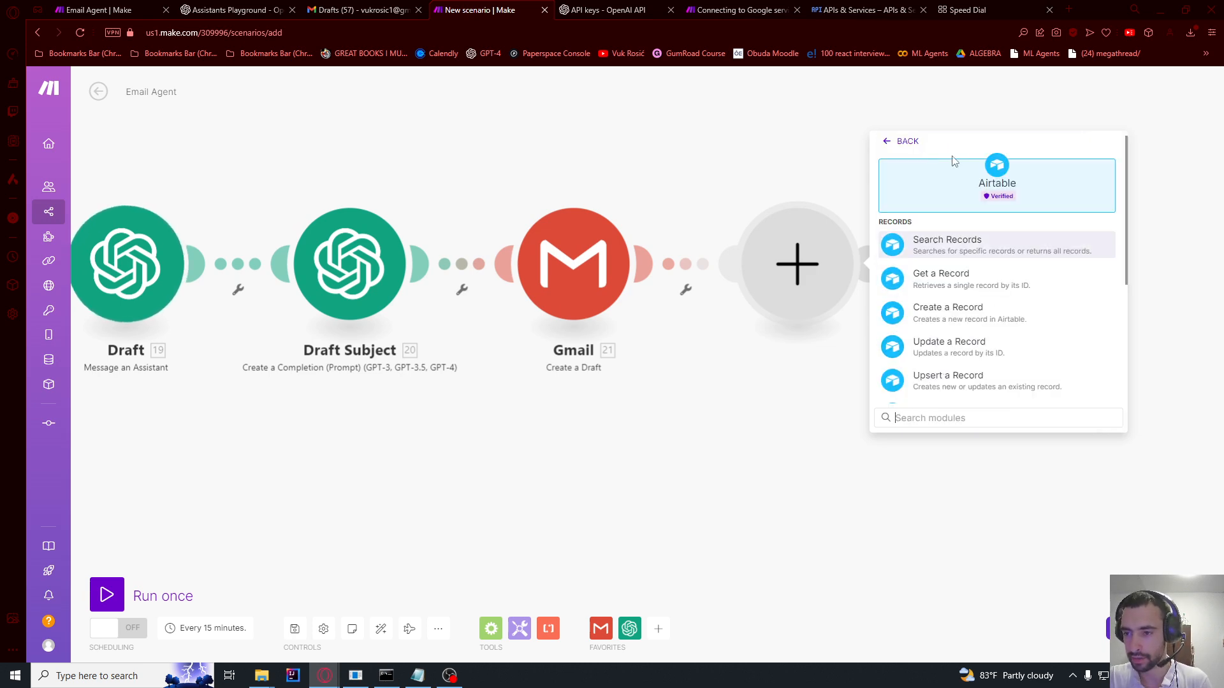
left_click(950, 313)
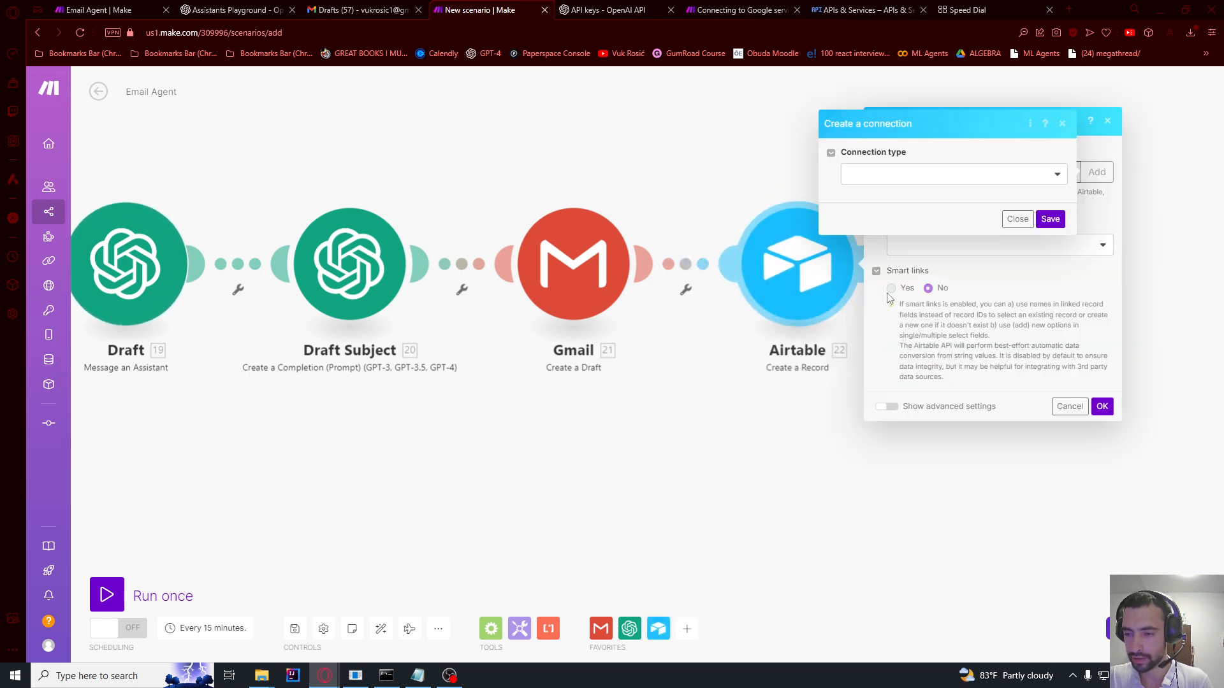
Step: Create a new Airtable OAuth connection with an edited name and save it
left_click(887, 181)
left_click(879, 211)
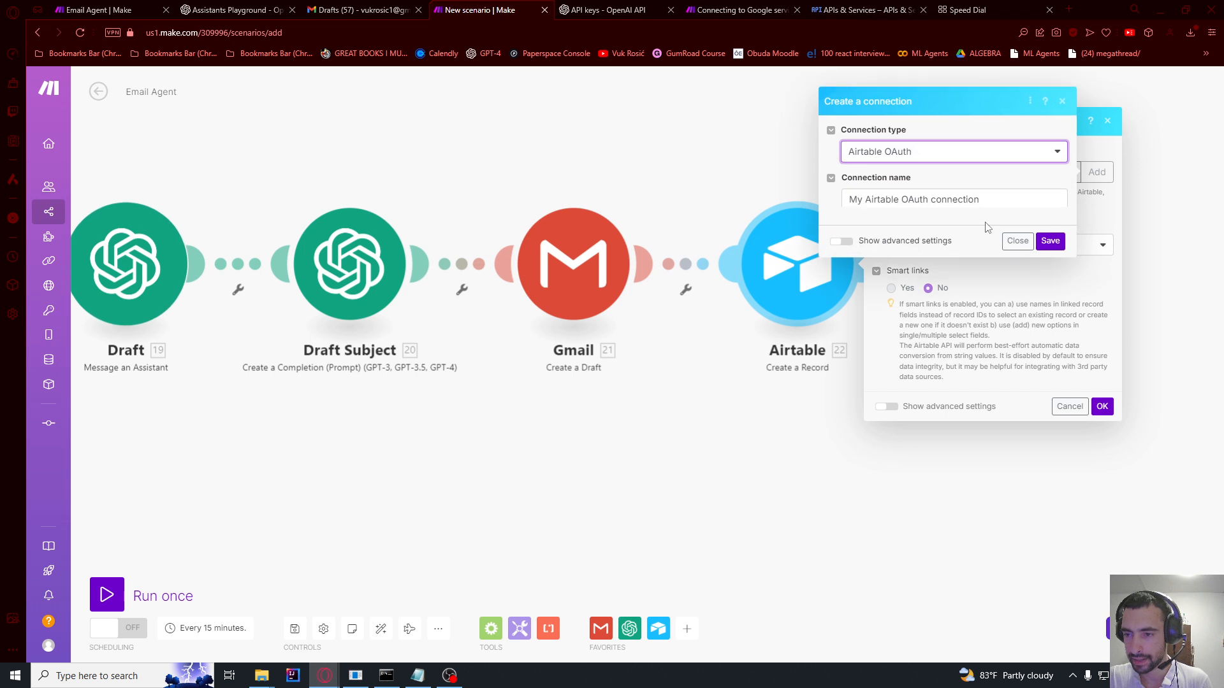
left_click_drag(899, 198, 701, 207)
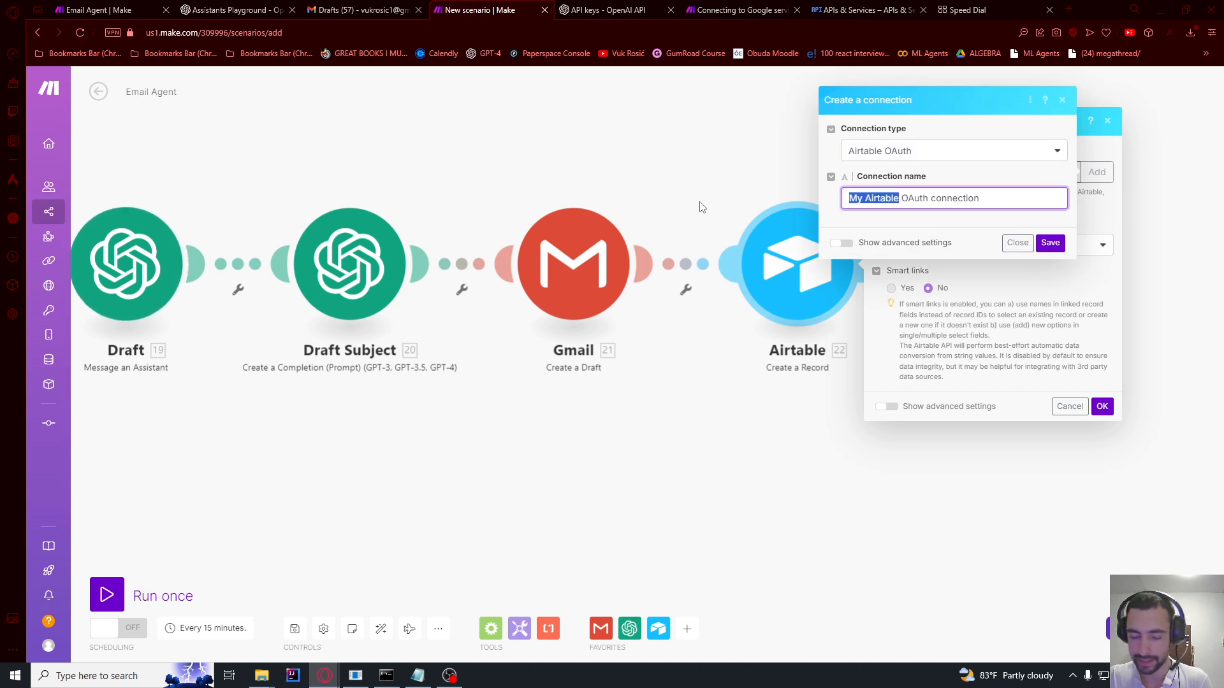
type("uto")
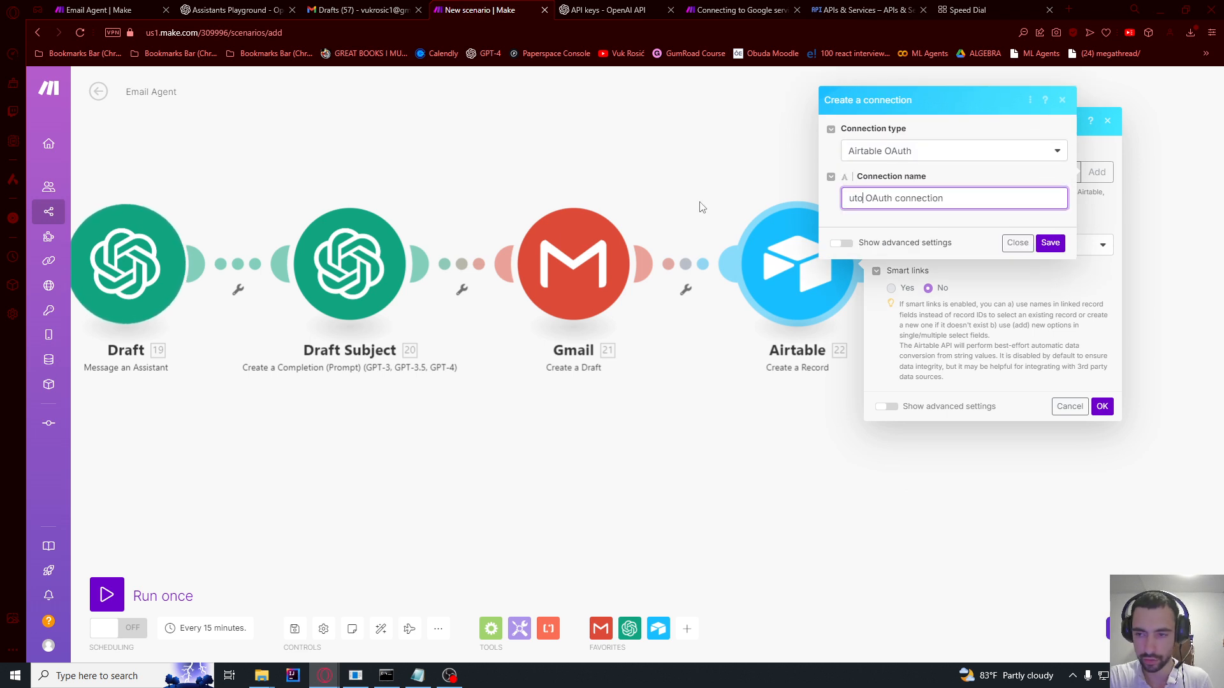
left_click(1050, 243)
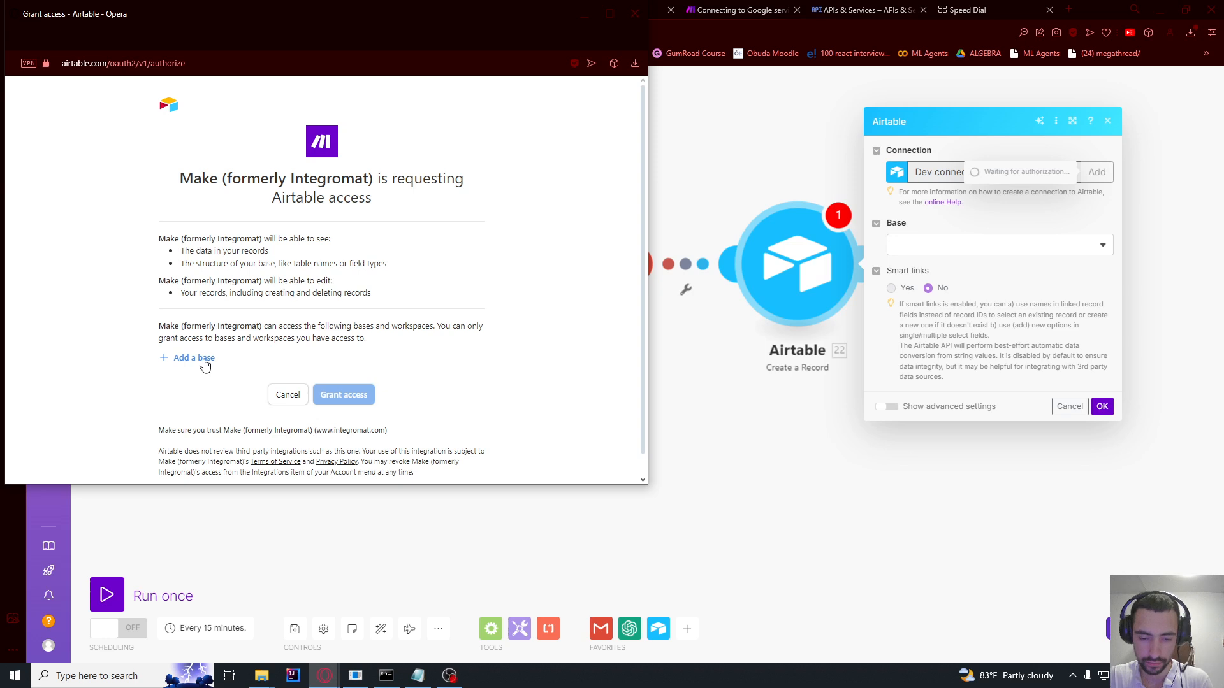
Step: Grant Make access to the Email Agent Airtable base and close the authorization popup
left_click(197, 360)
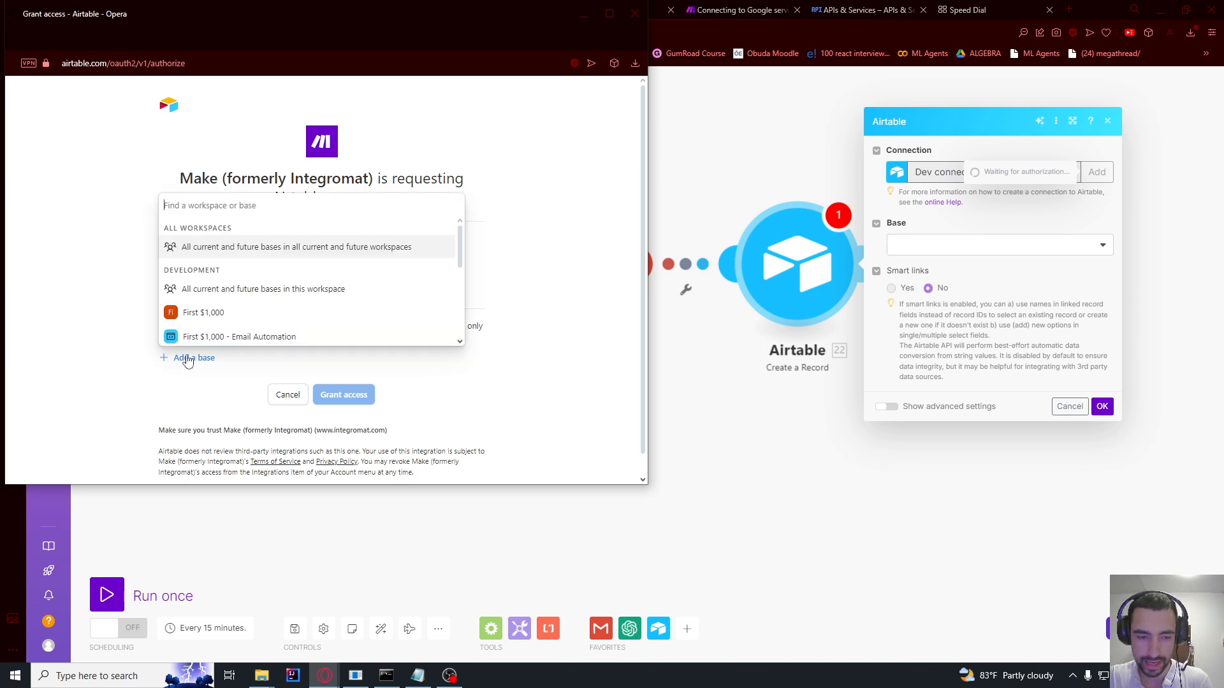
scroll(220, 309, "down", 3)
scroll(220, 308, "down", 1)
left_click(216, 332)
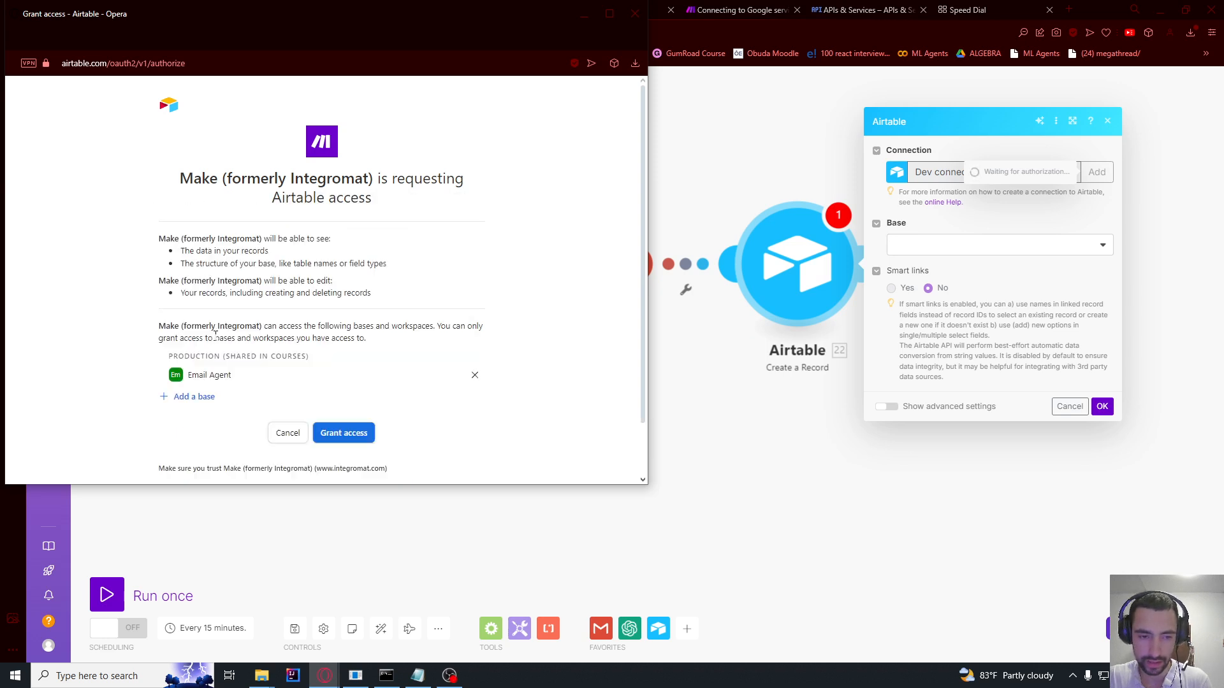
left_click(344, 433)
left_click(339, 434)
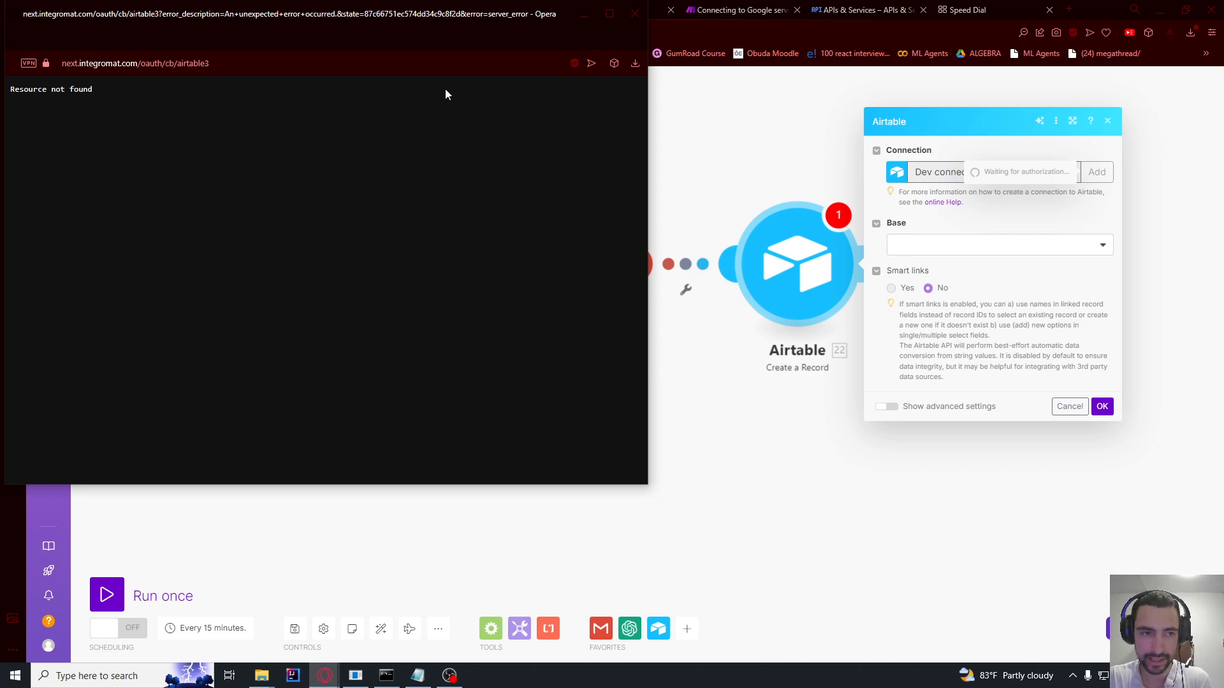
left_click(629, 23)
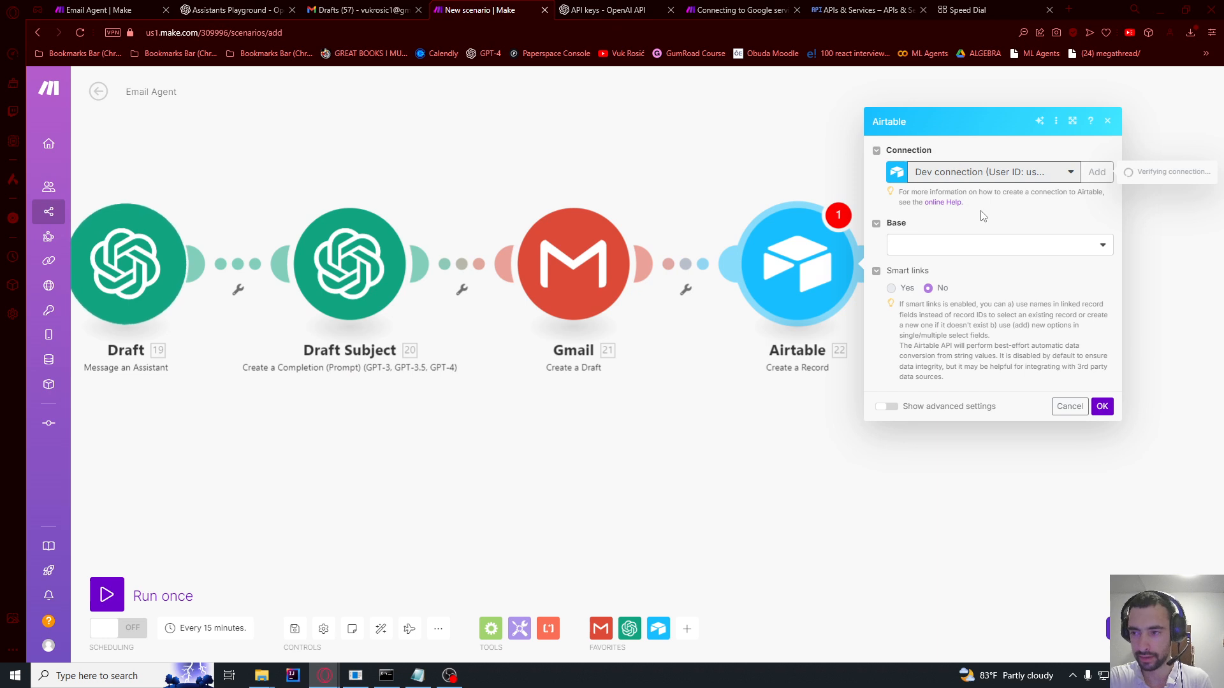
Step: Target the Email Agent base, mapping Summary's Result and the email text content into Summary and Full Text
left_click(996, 248)
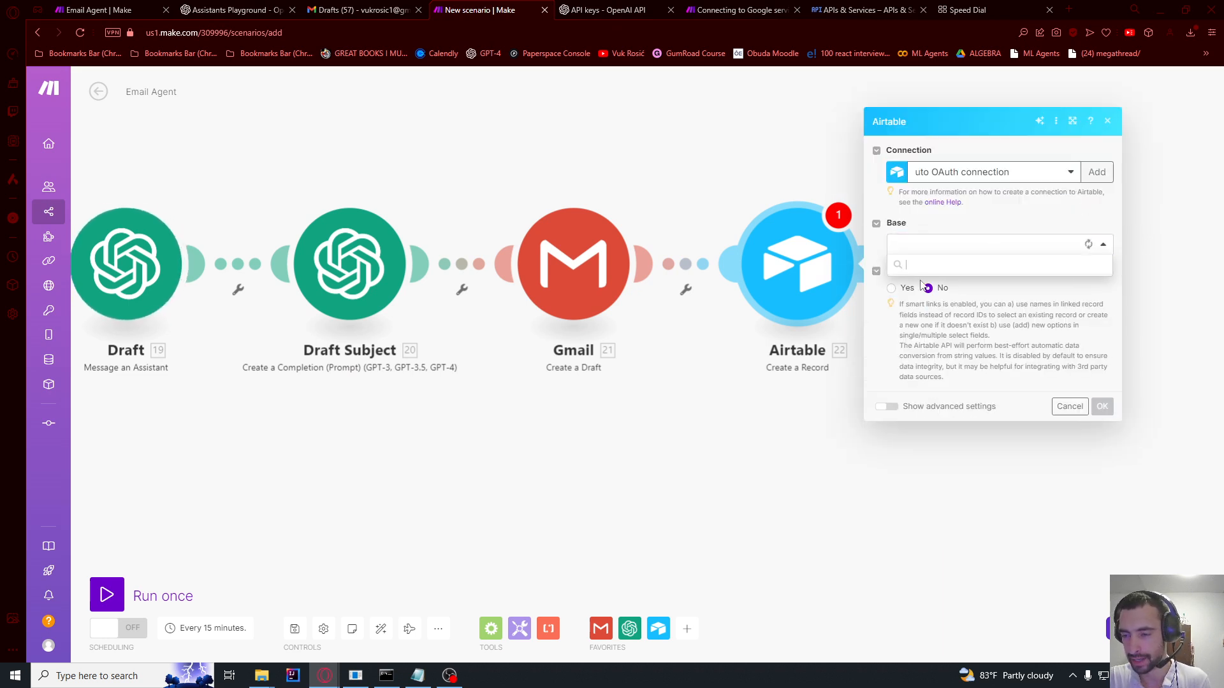
left_click(998, 278)
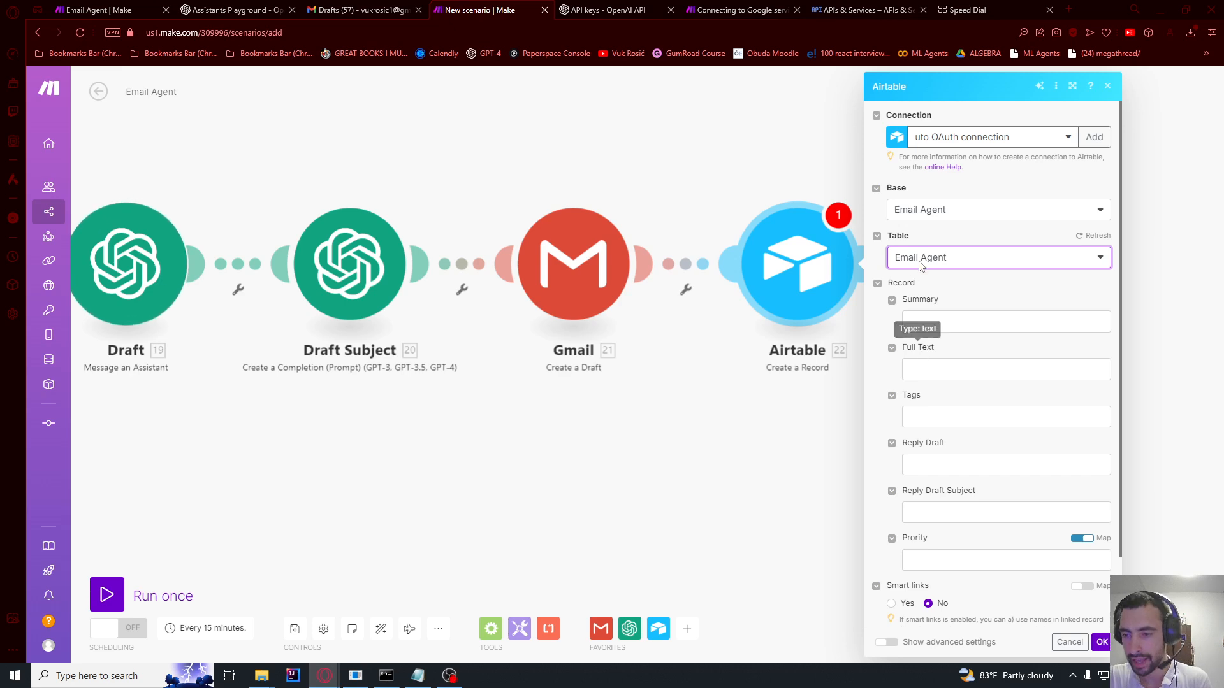
left_click(917, 322)
scroll(886, 332, "down", 5)
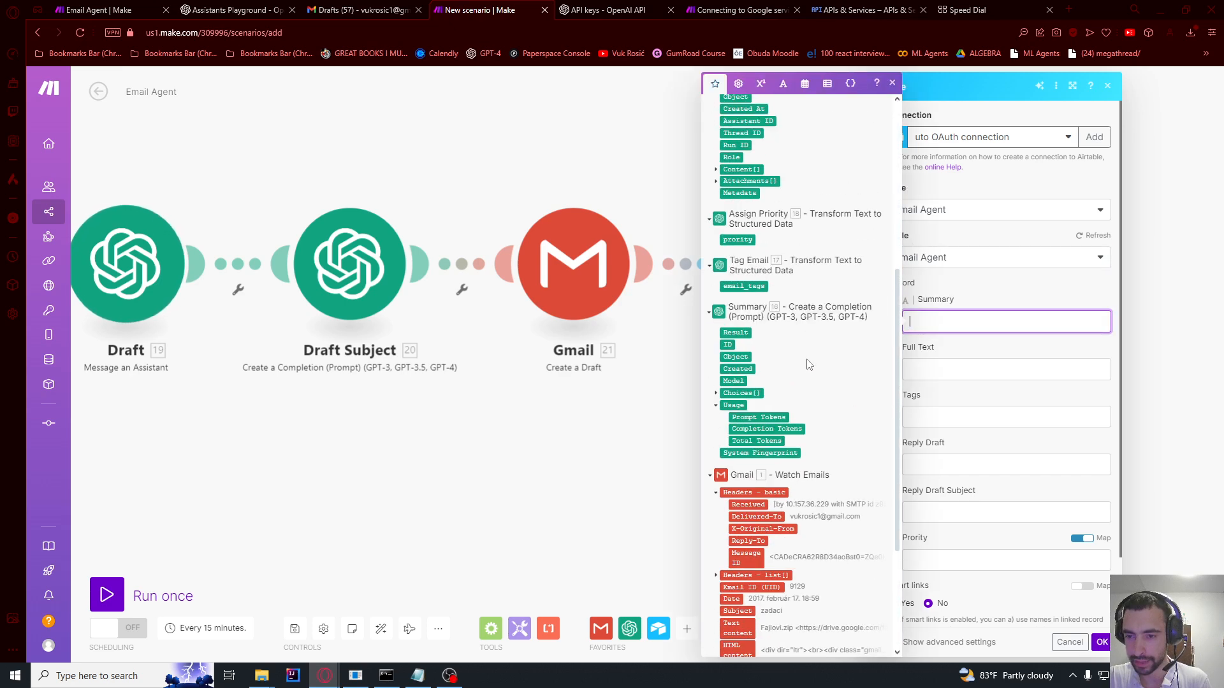
left_click(752, 334)
left_click(943, 376)
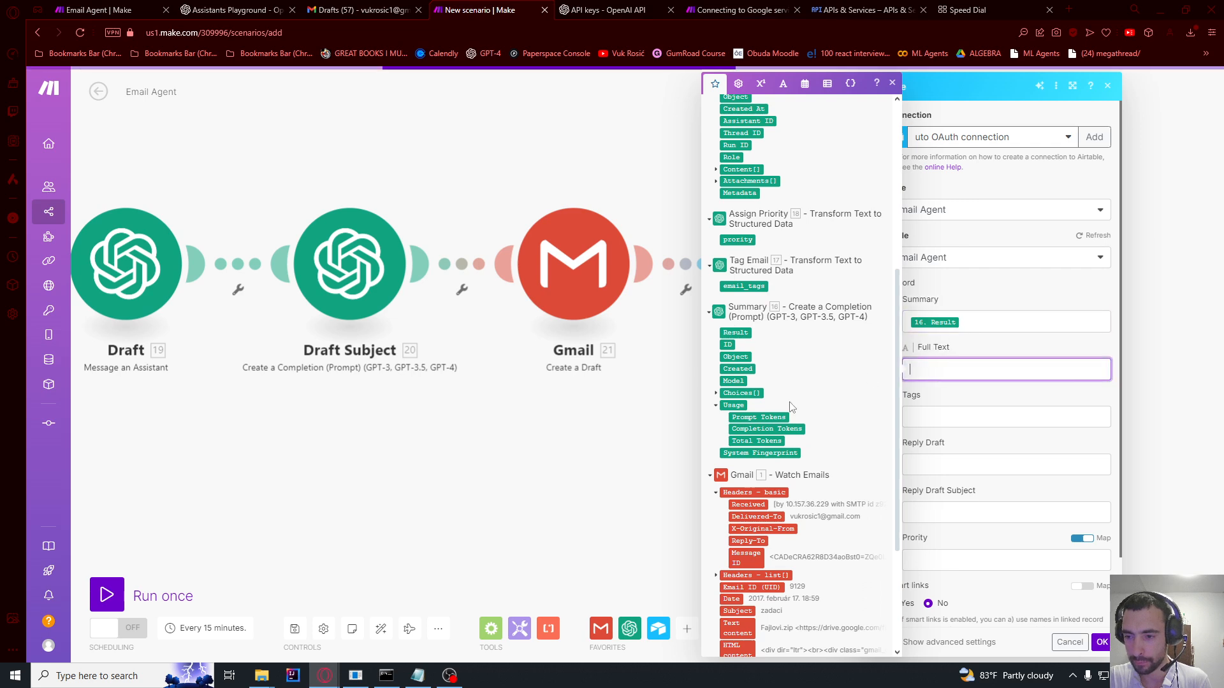
scroll(746, 484, "down", 3)
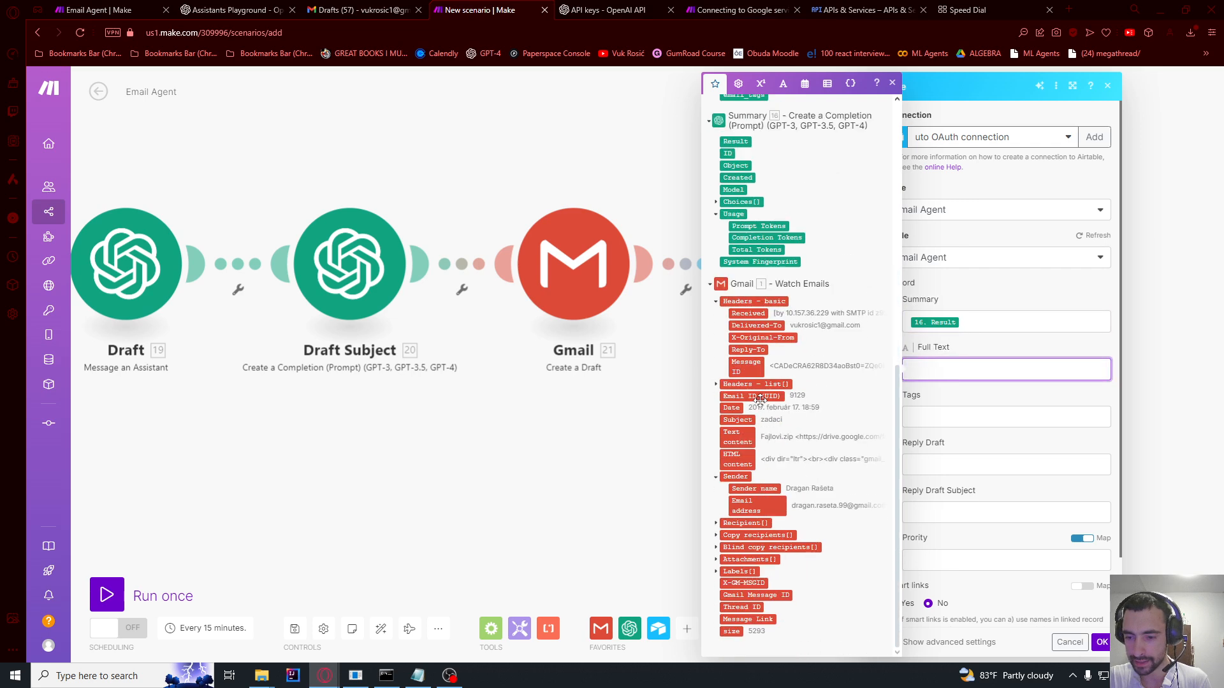
left_click(737, 436)
Step: Map email_tags, Draft's Result, Draft Subject's Result and prority into Tags, Reply Draft, Reply Draft Subject, Prority
key("Tab")
scroll(807, 419, "up", 5)
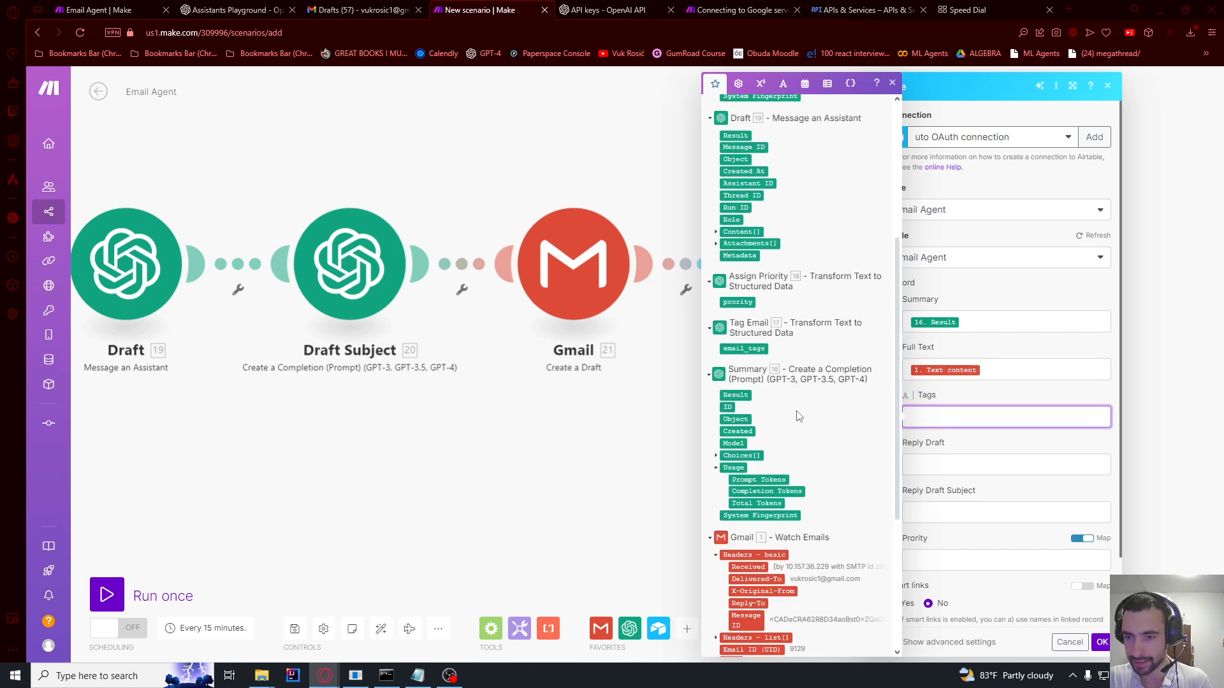
left_click(751, 351)
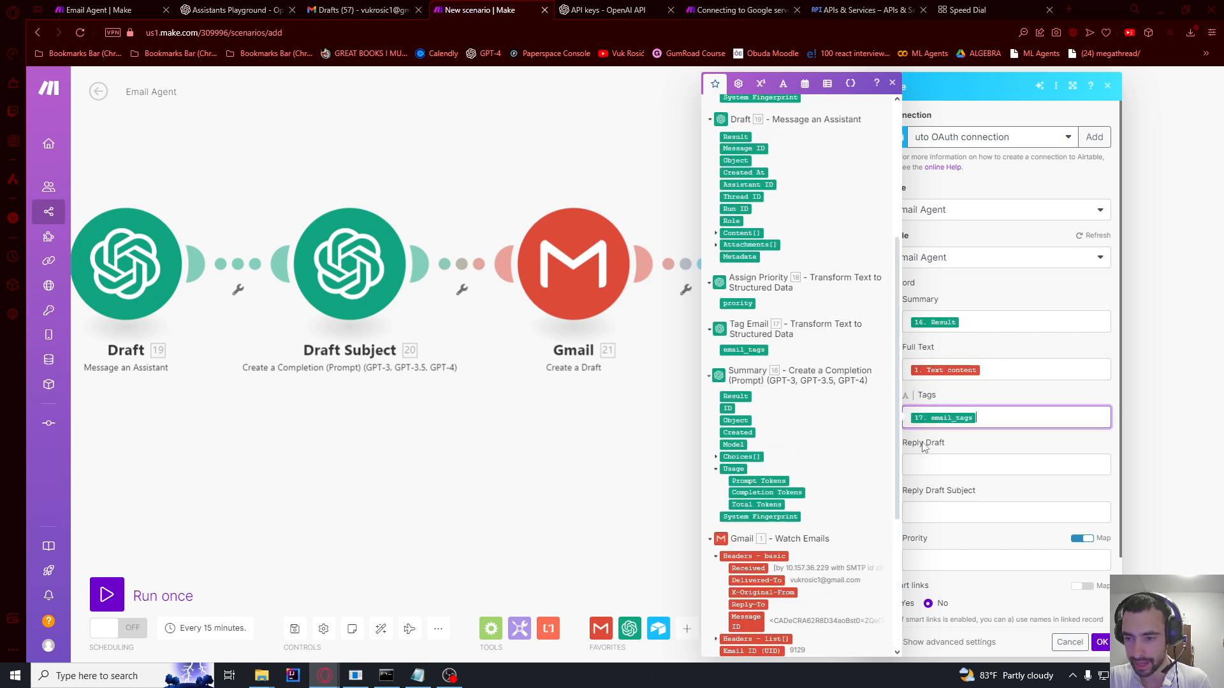
left_click(928, 465)
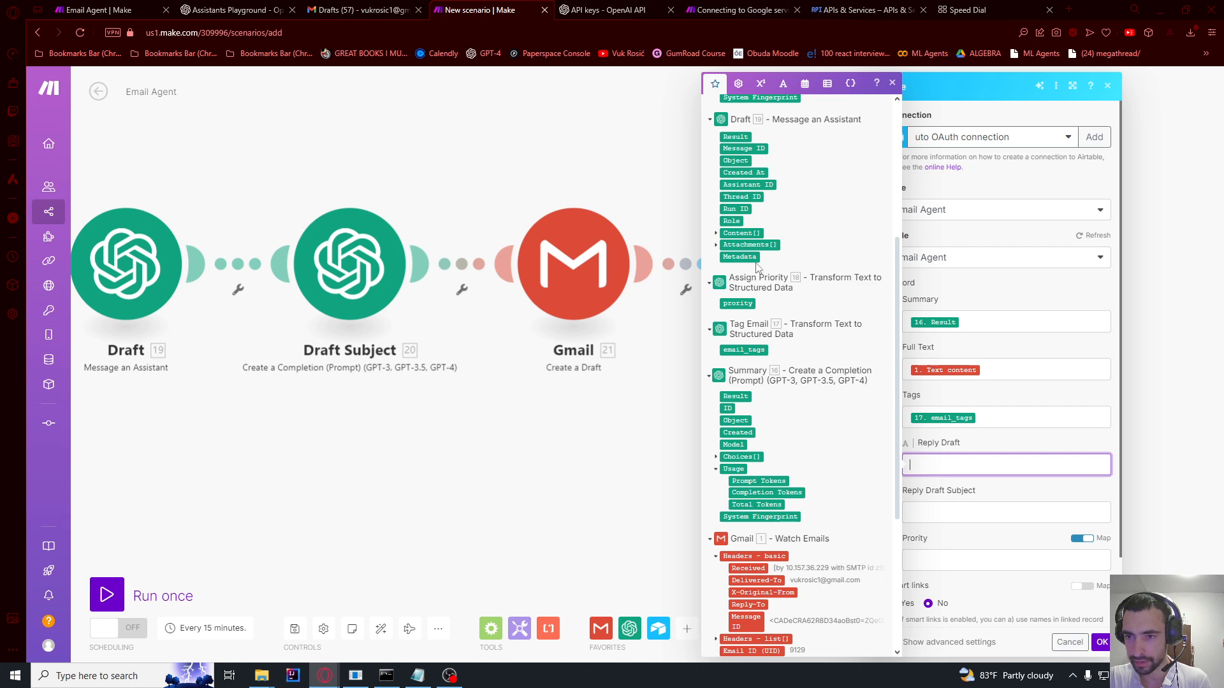
scroll(735, 145, "up", 4)
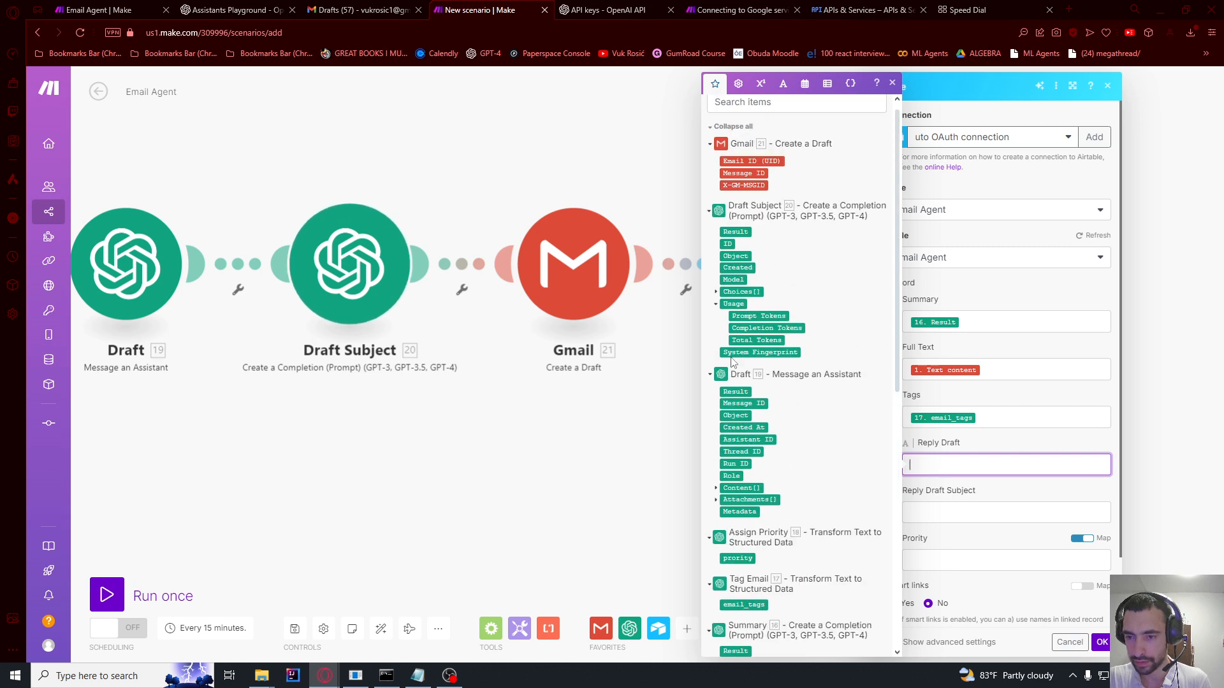
left_click(741, 394)
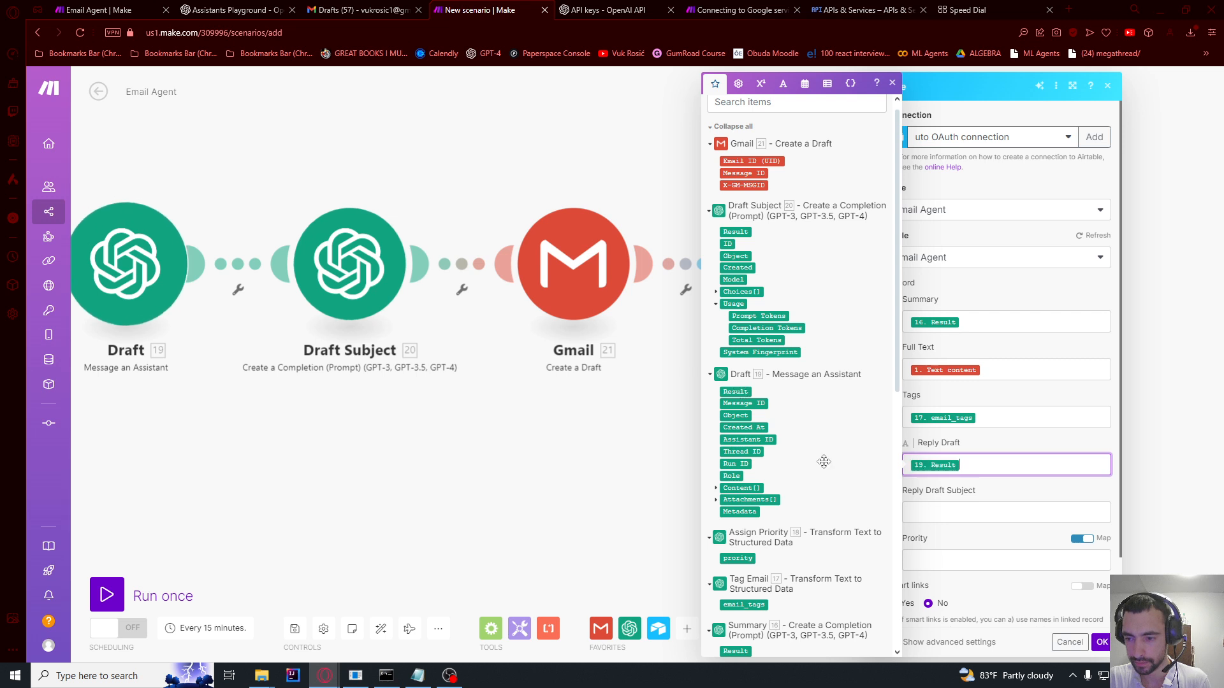
left_click(926, 512)
scroll(801, 372, "up", 1)
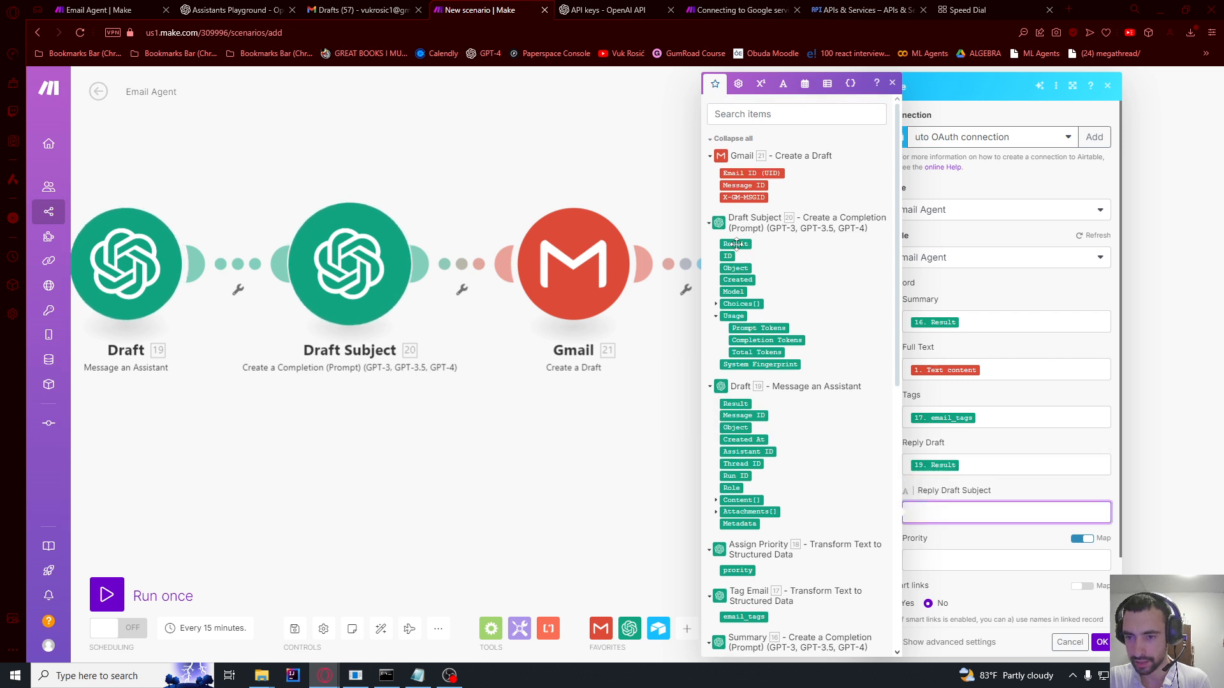
left_click(735, 244)
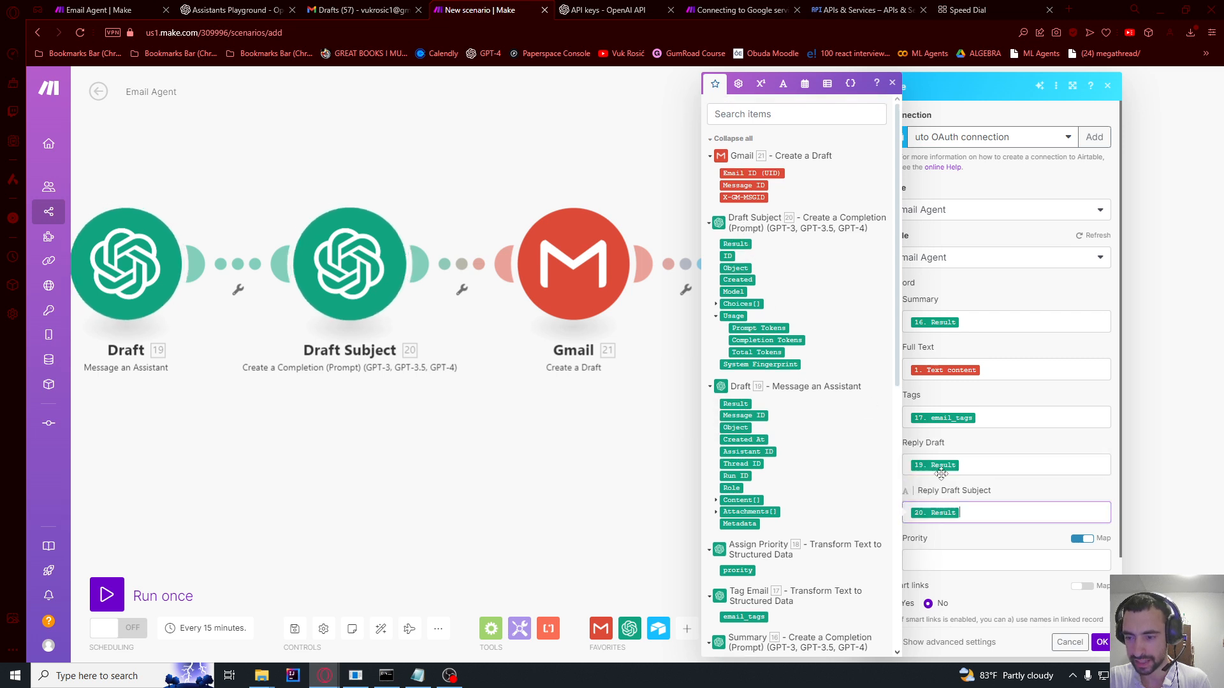
left_click(942, 564)
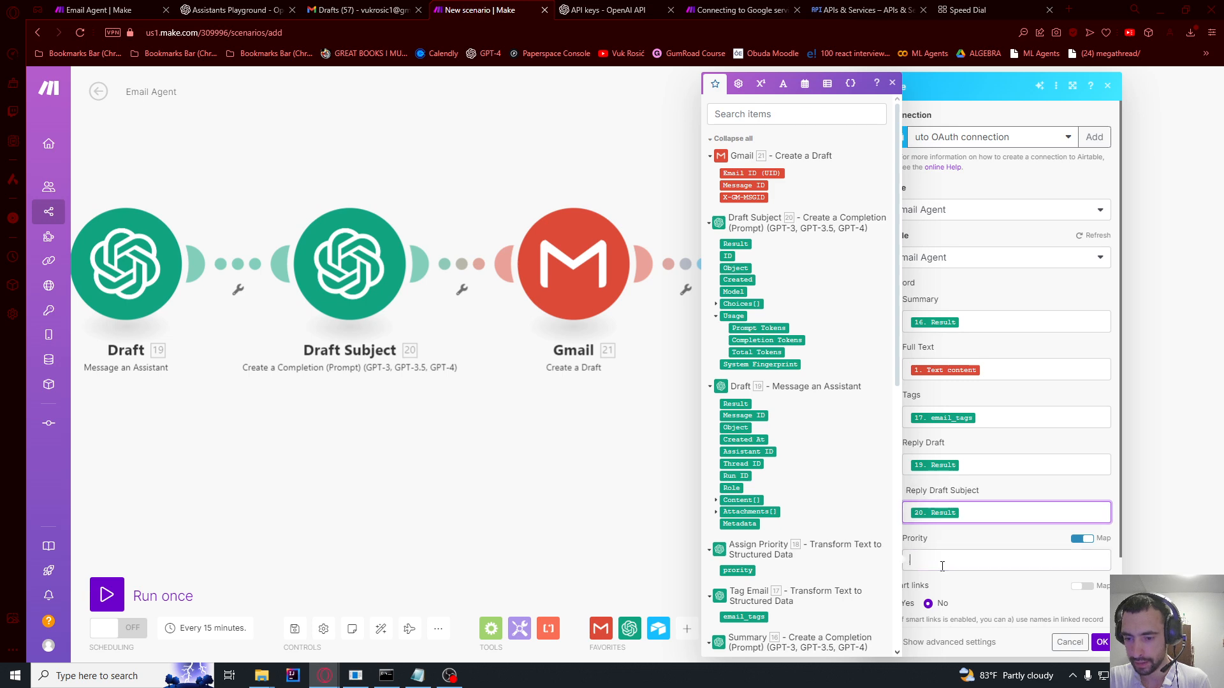
left_click(738, 571)
scroll(1019, 510, "down", 3)
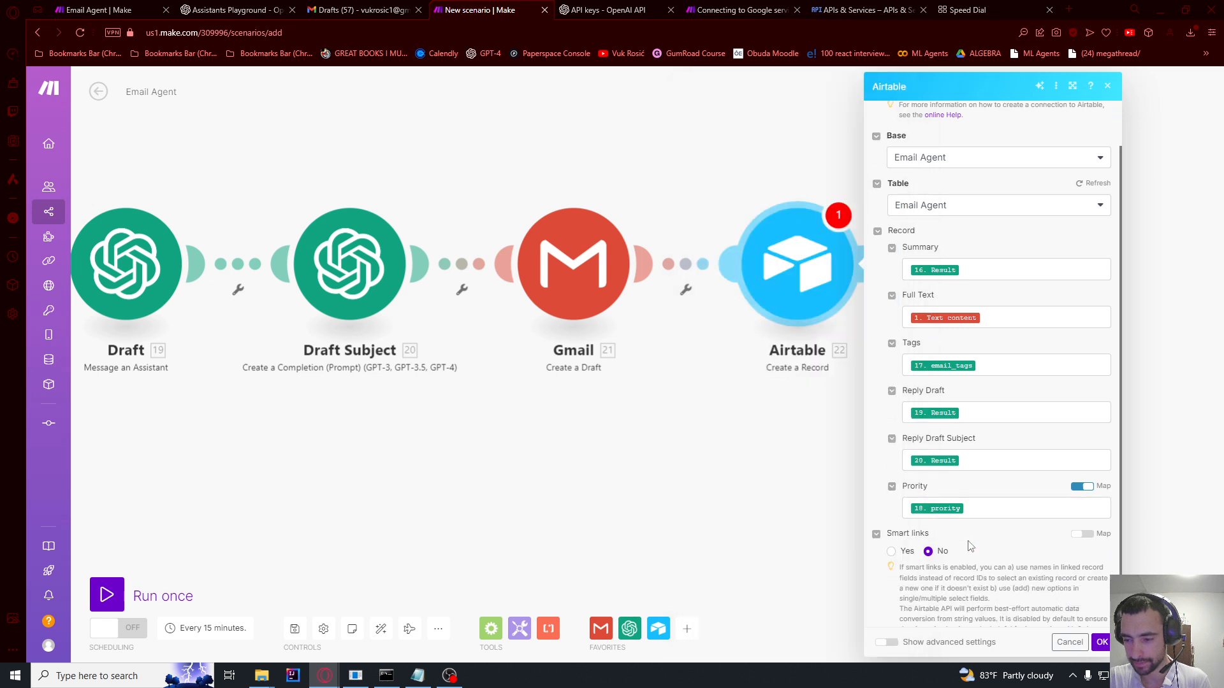
Step: Save the Airtable record settings and run the Email Agent scenario once
left_click(1102, 644)
scroll(924, 472, "down", 5)
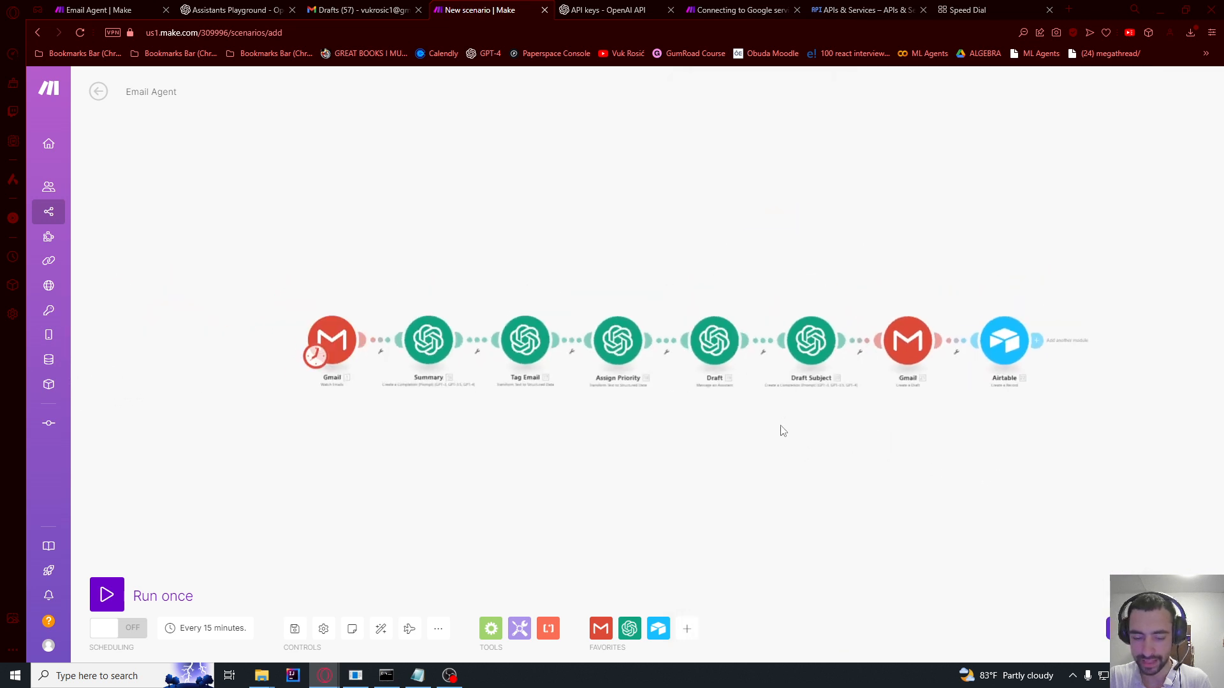
scroll(376, 243, "up", 2)
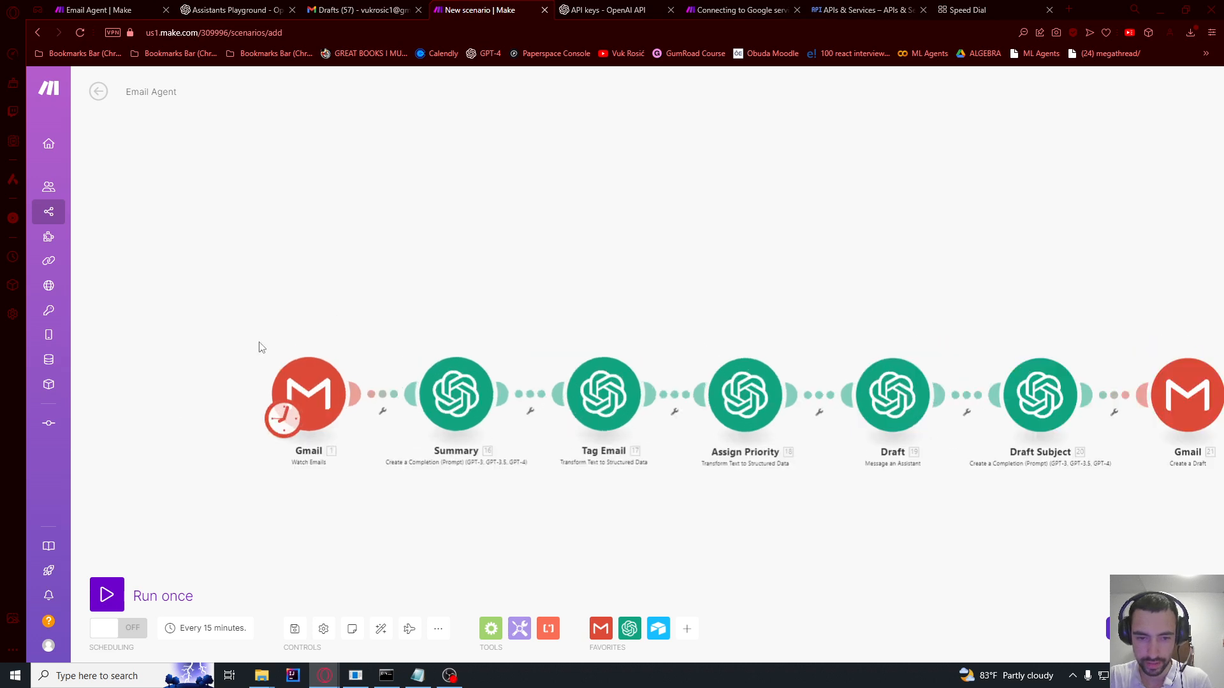
left_click(106, 582)
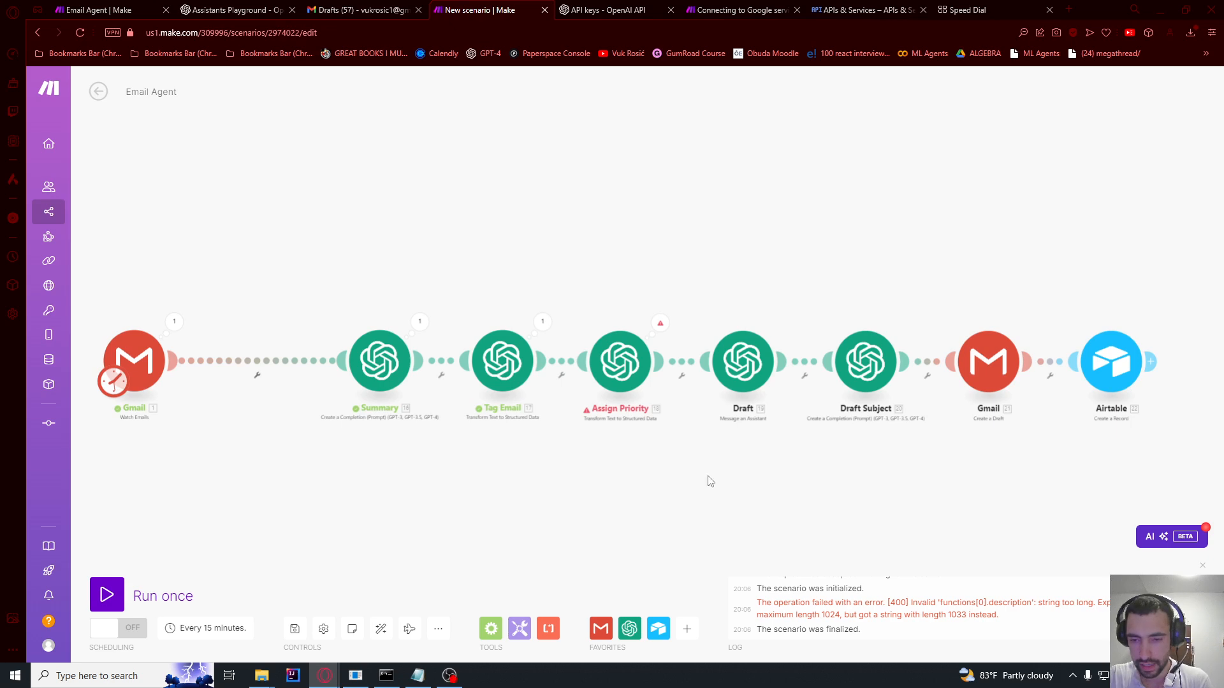
Step: Review the Assign Priority module's prompt text, then close its settings
scroll(687, 293, "up", 3)
left_click(546, 427)
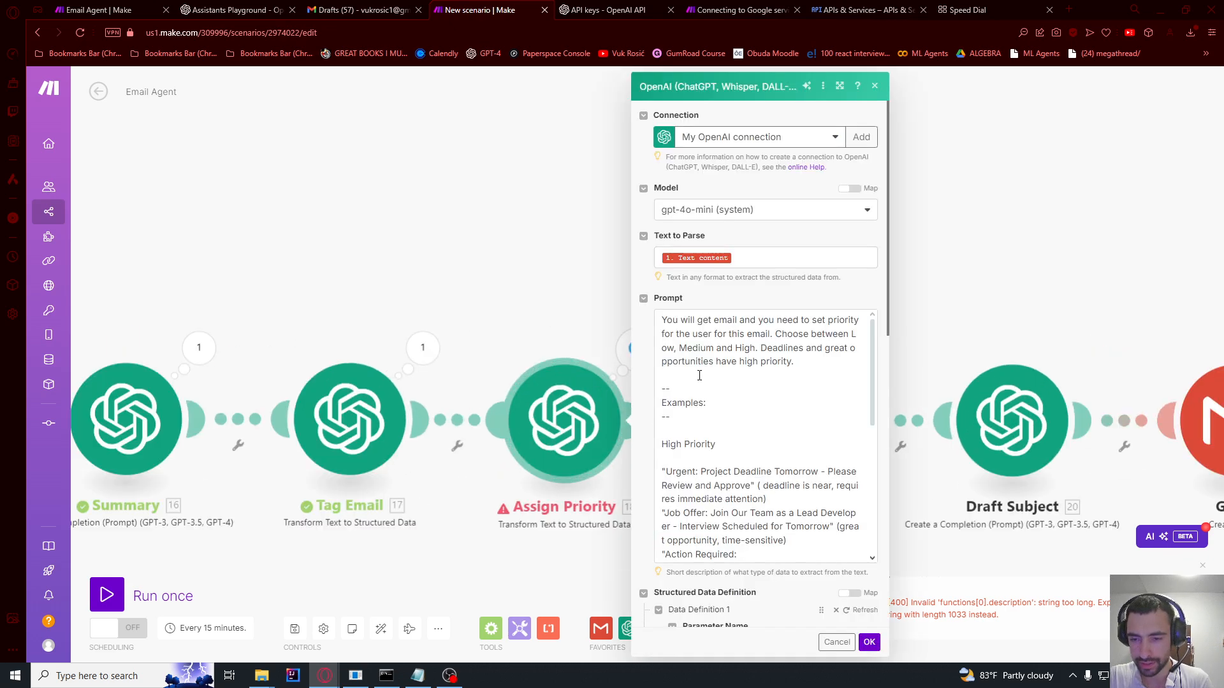
left_click(699, 375)
scroll(759, 446, "down", 10)
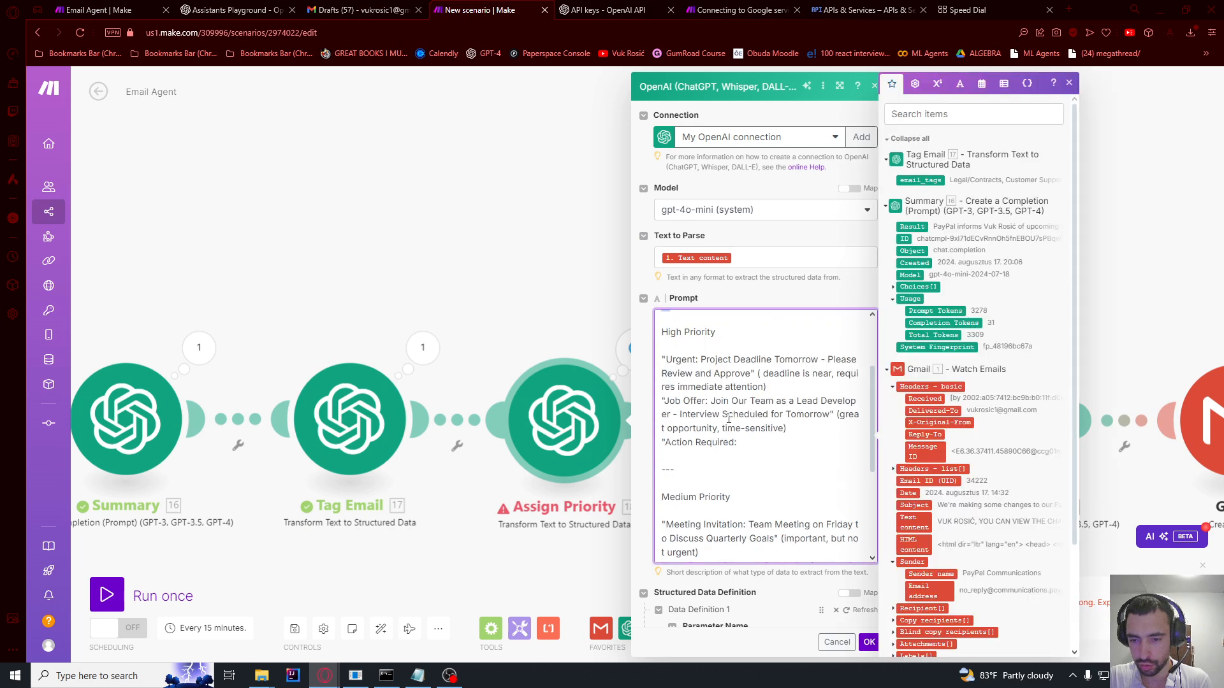
left_click(852, 635)
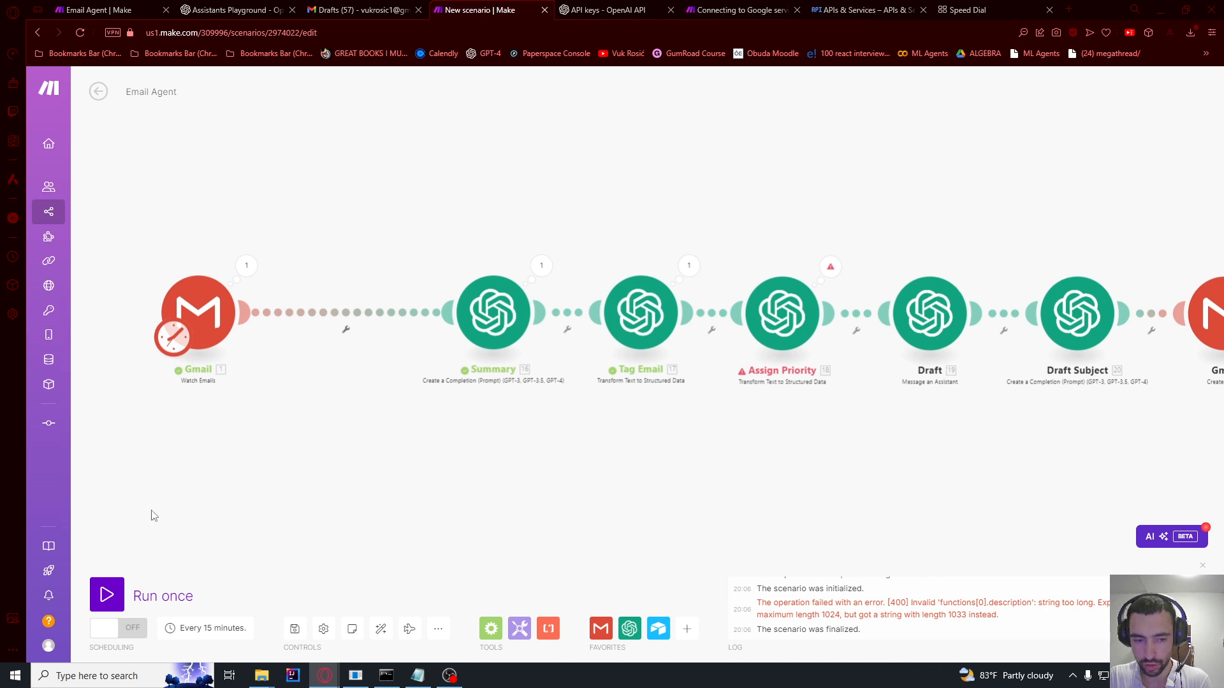
Step: Run the scenario once more, then switch to the other browser window
left_click(107, 594)
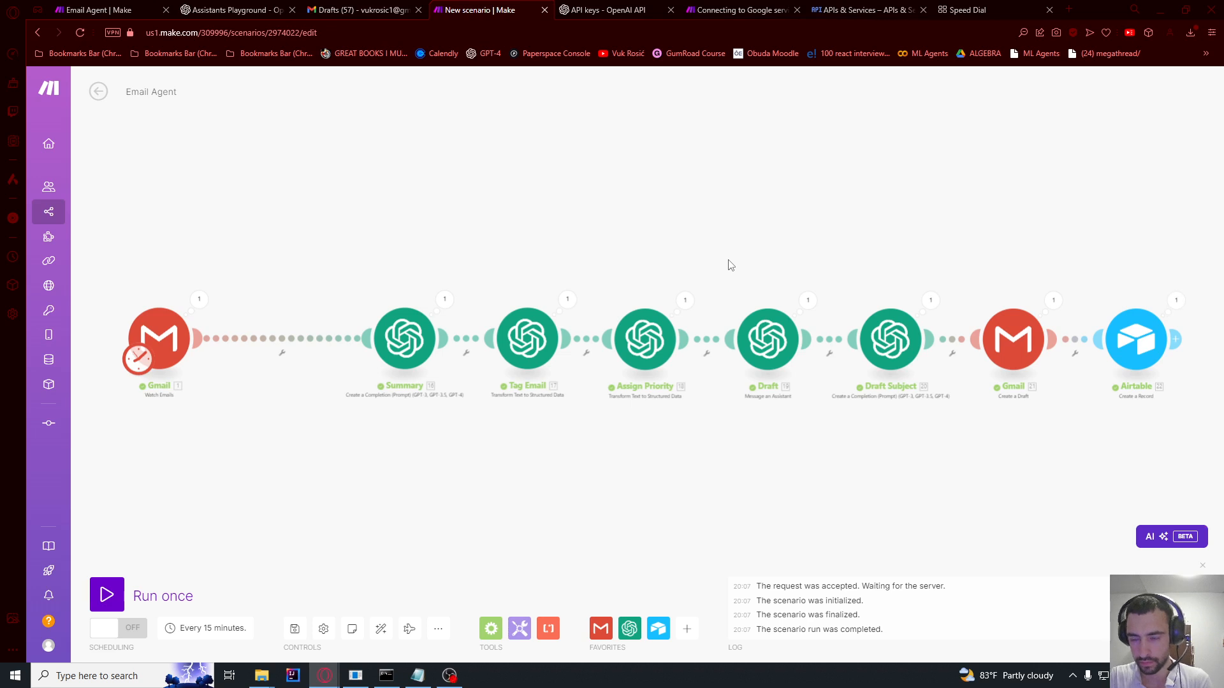
left_click_drag(985, 239, 924, 245)
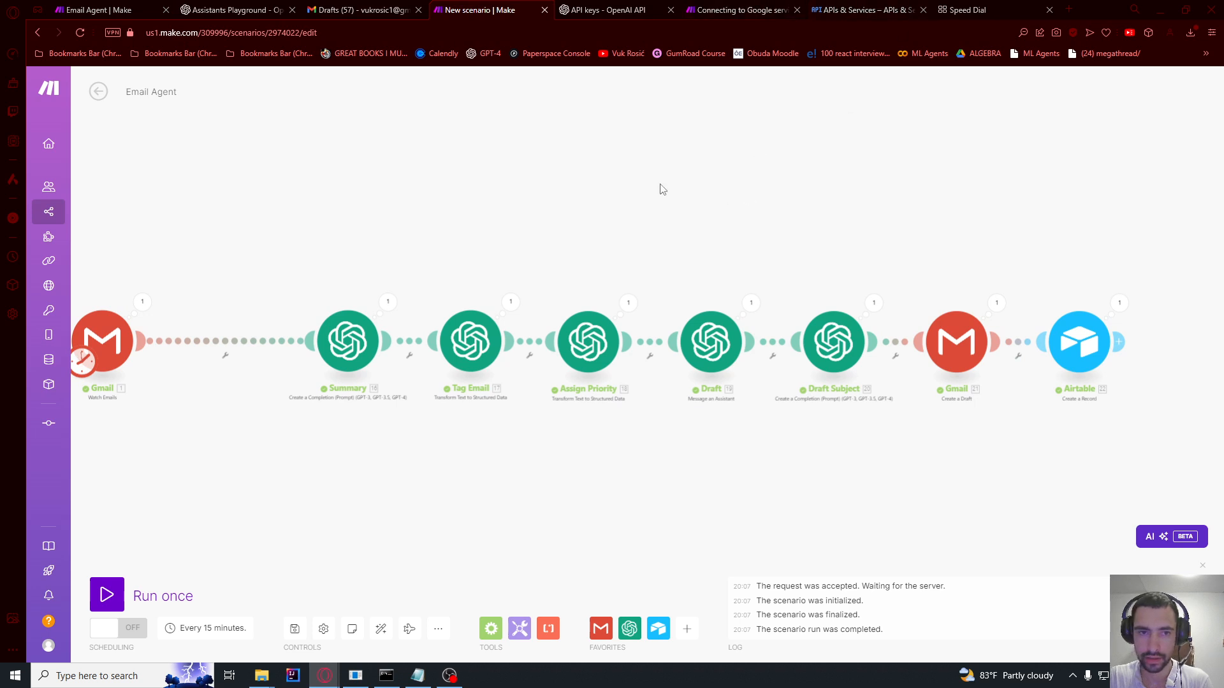
key("alt+Tab")
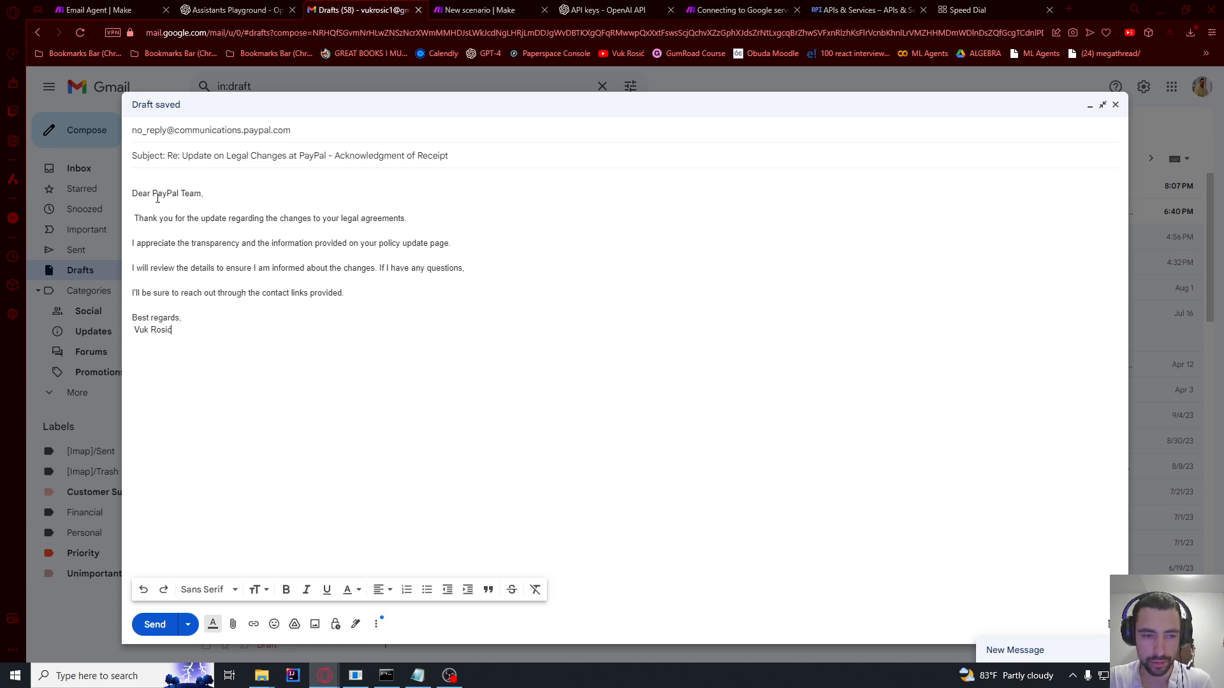
Step: In the PayPal reply draft, remove the space before 'Thank you' and join the 'I appreciate' sentence onto that line
left_click(129, 220)
key("Delete")
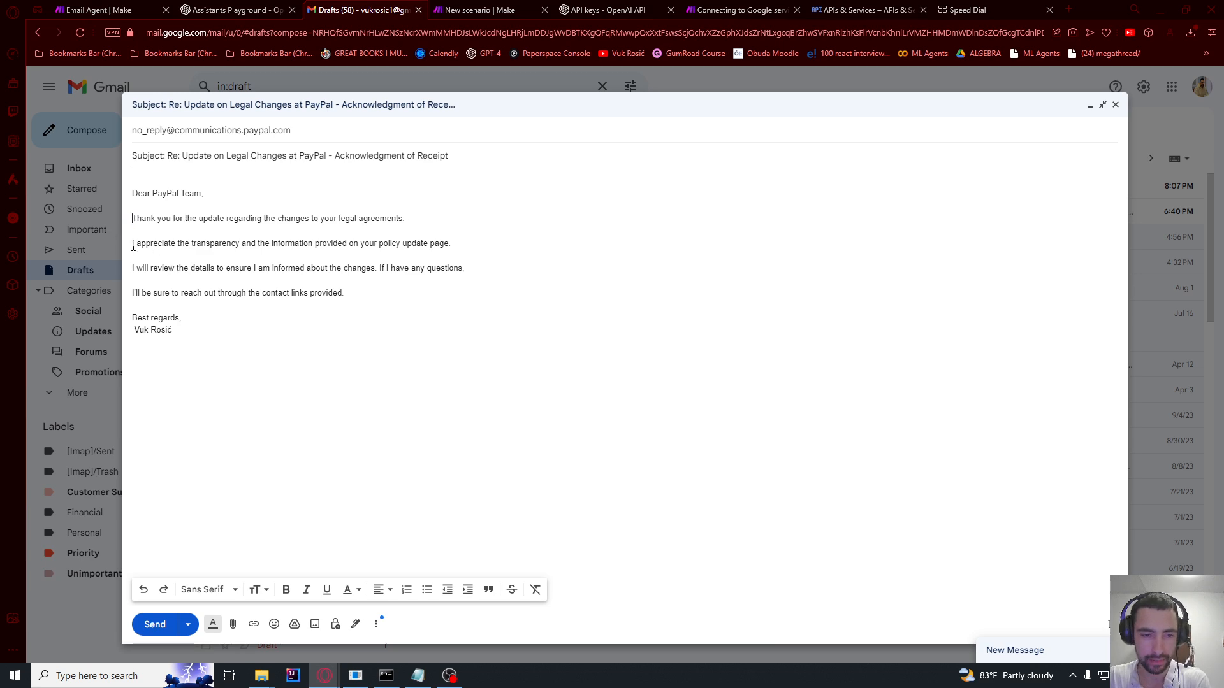
left_click(406, 219)
key("Delete")
key("Delete")
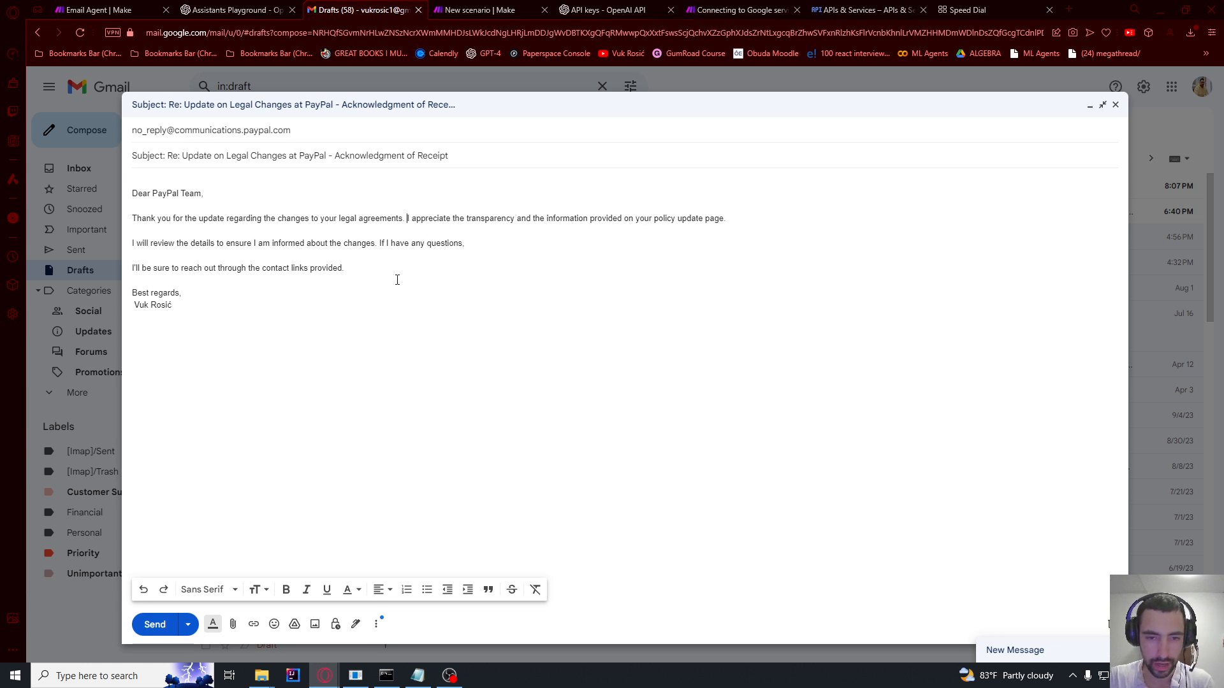
left_click_drag(407, 218, 392, 219)
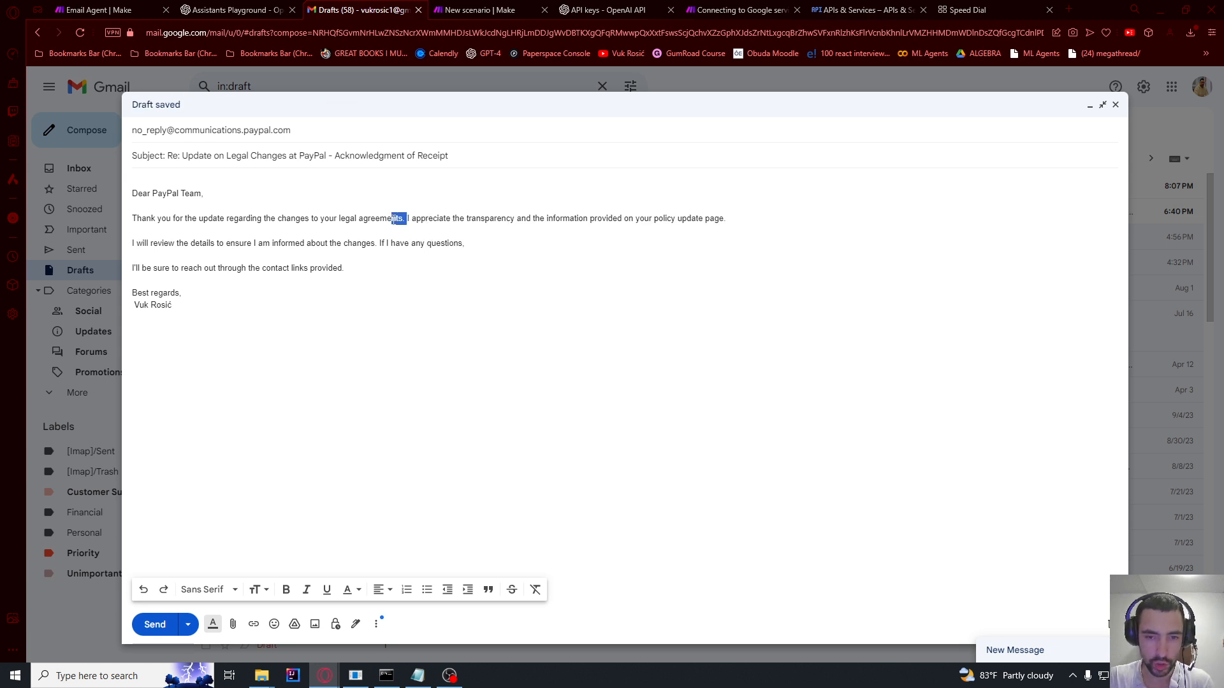
left_click(214, 219)
left_click_drag(134, 214, 634, 223)
left_click(432, 212)
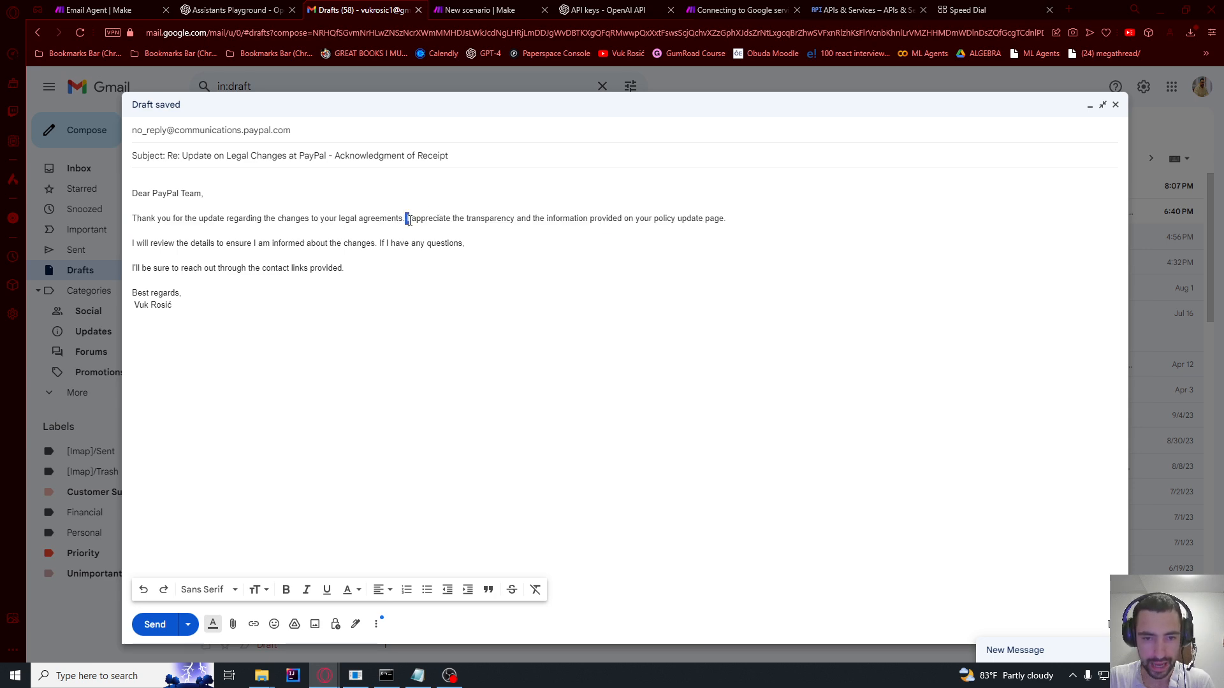
left_click(461, 212)
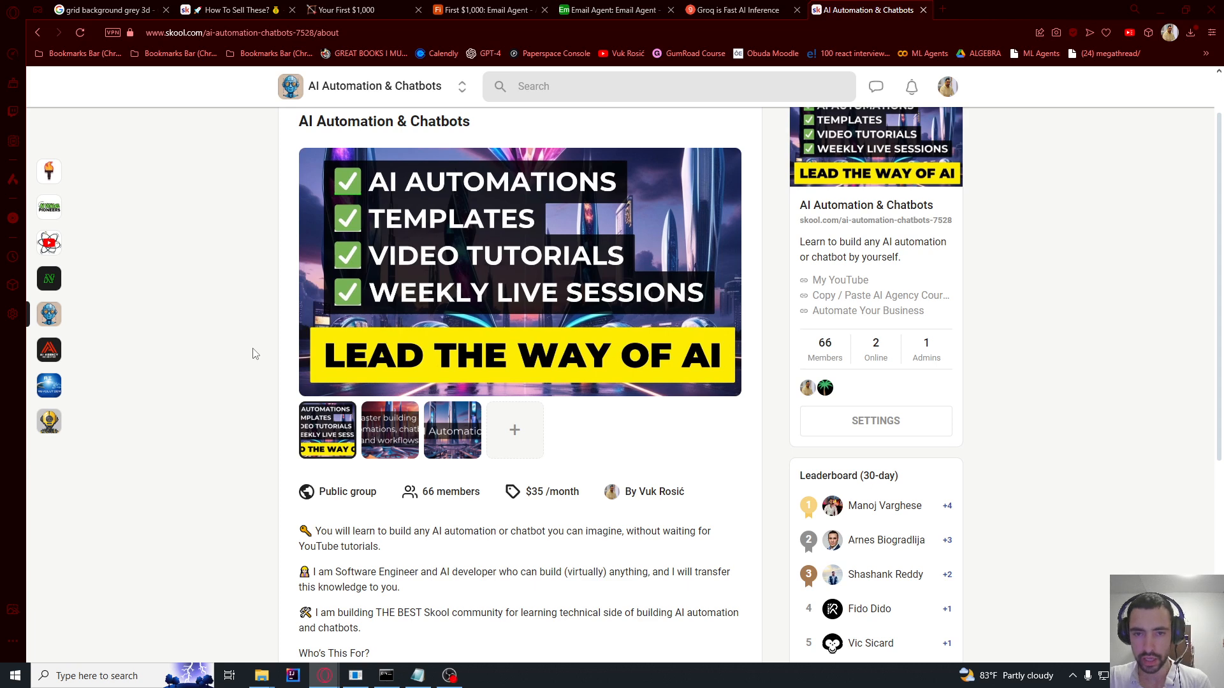
scroll(254, 255, "down", 5)
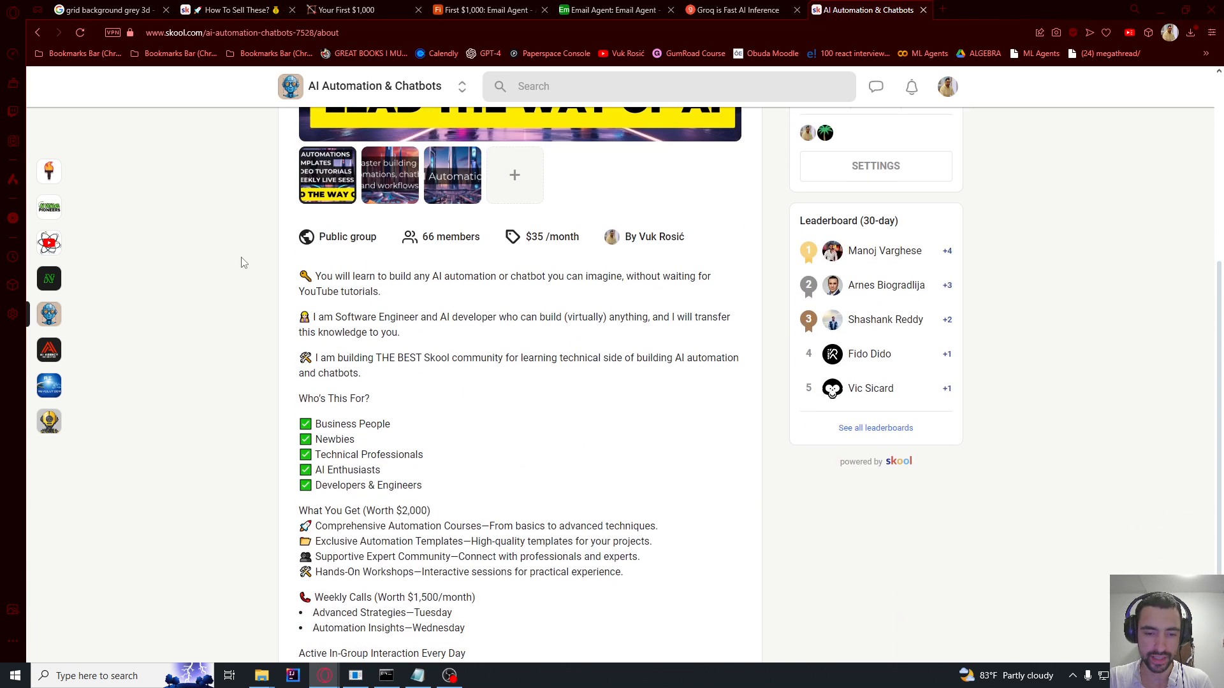